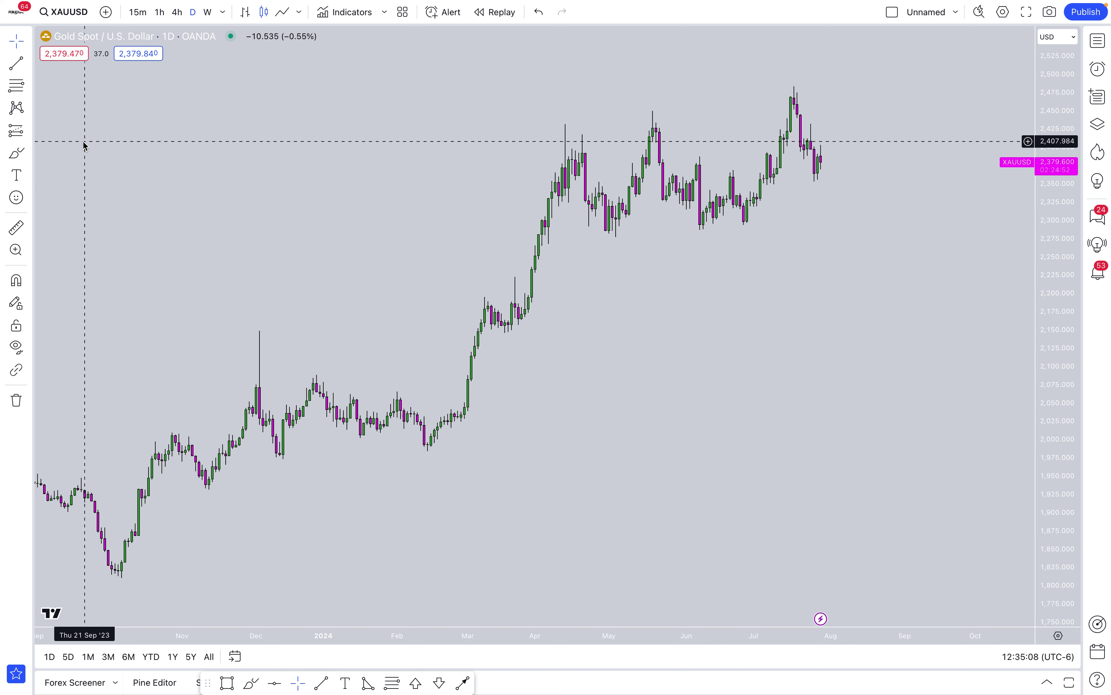
# Step: Draw a trend line under the daily lows from 3 Oct '23 at 1,799.900 to 18 Oct '24 at about 2,360, labelled "Trend Line"
pyautogui.click(17, 63)
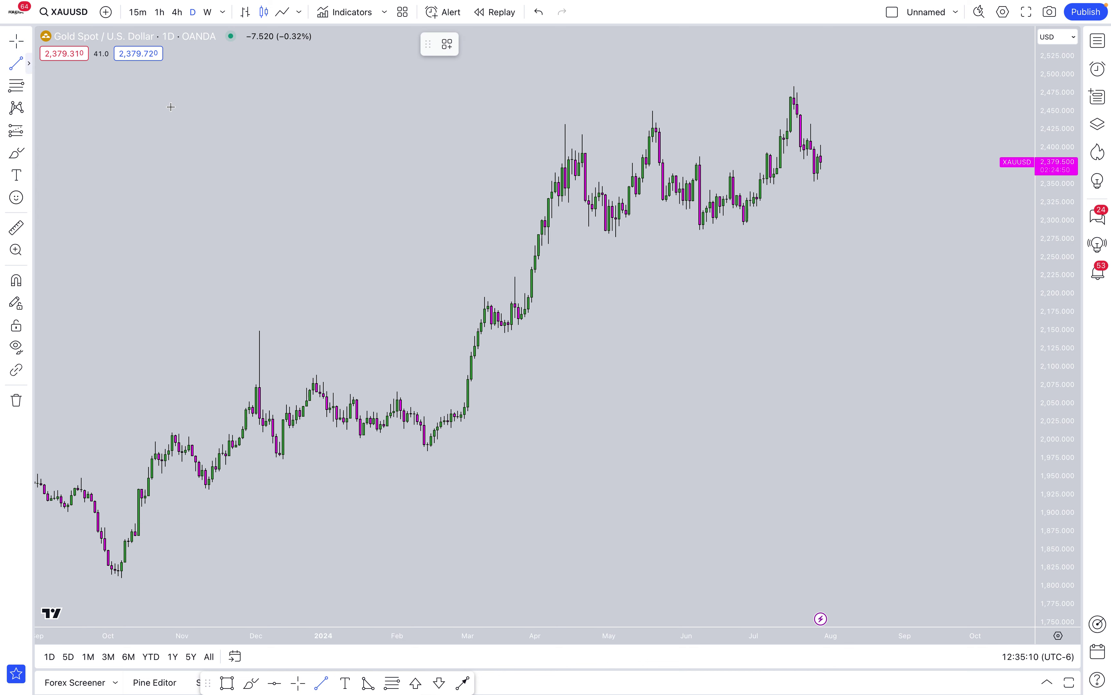
pyautogui.click(112, 585)
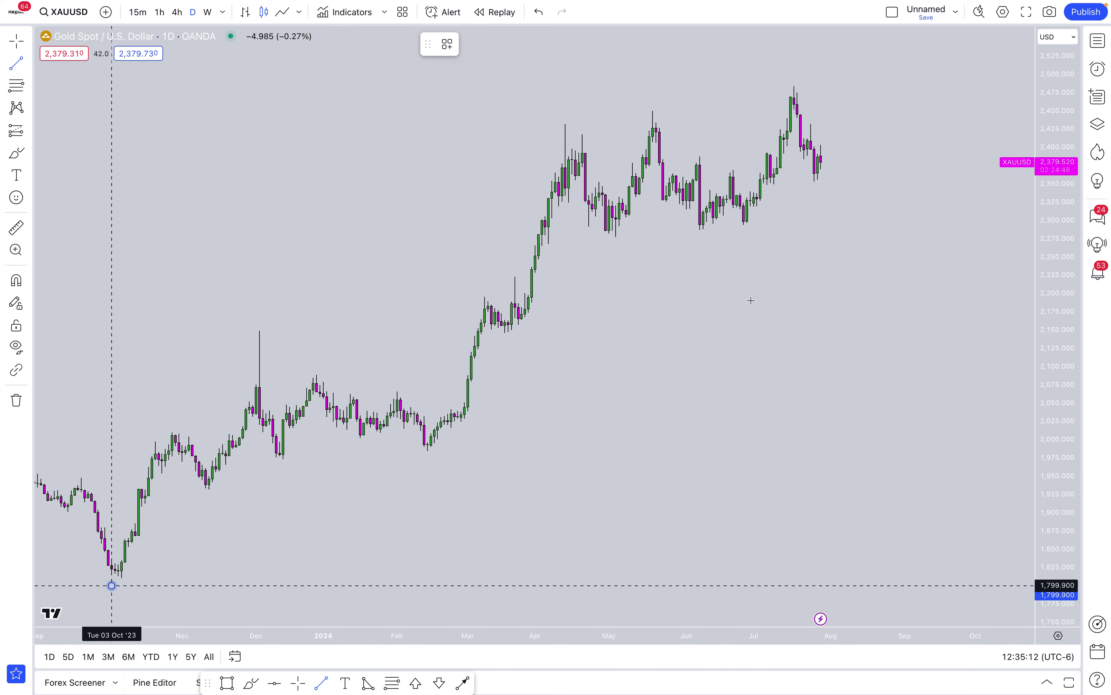
pyautogui.click(1019, 176)
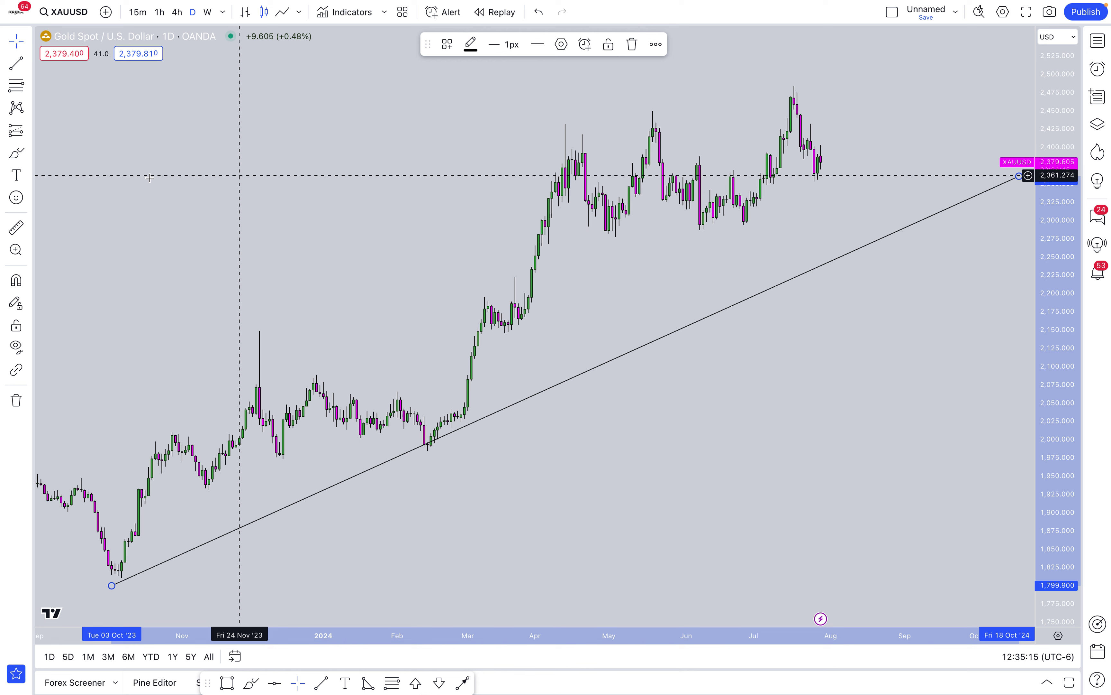
pyautogui.click(551, 386)
pyautogui.write('Trend Line')
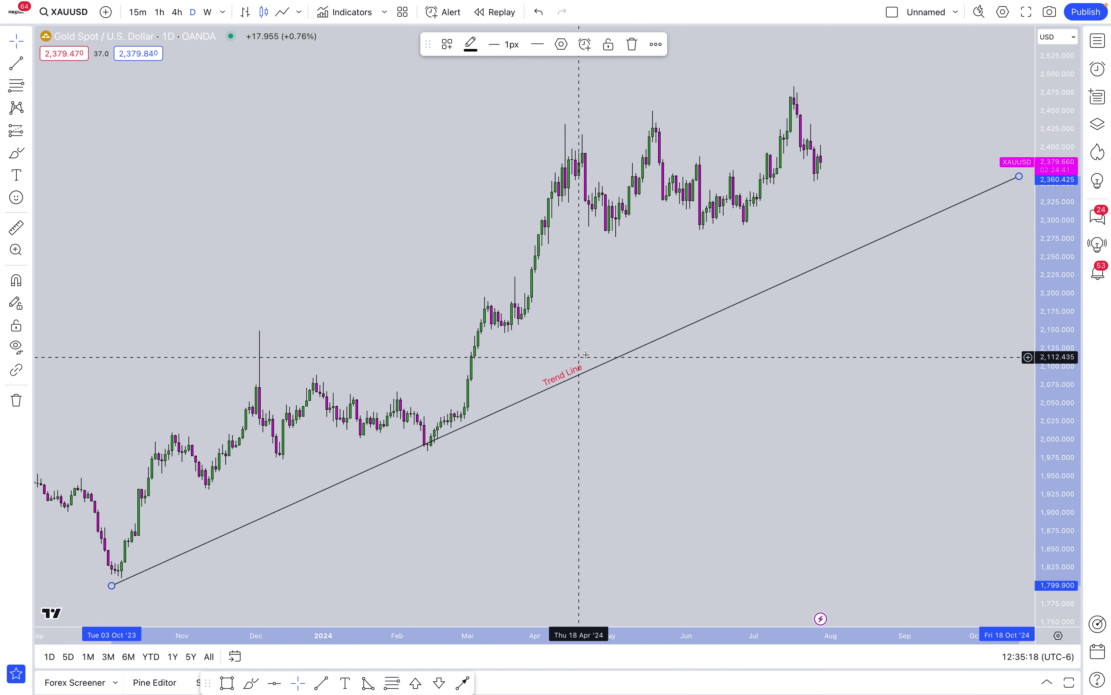
pyautogui.press('Escape')
# Step: Duplicate the labelled trend line and move the copy up so it runs parallel along the upper swing highs
pyautogui.click(620, 356)
pyautogui.press('super+c')
pyautogui.press('super+v')
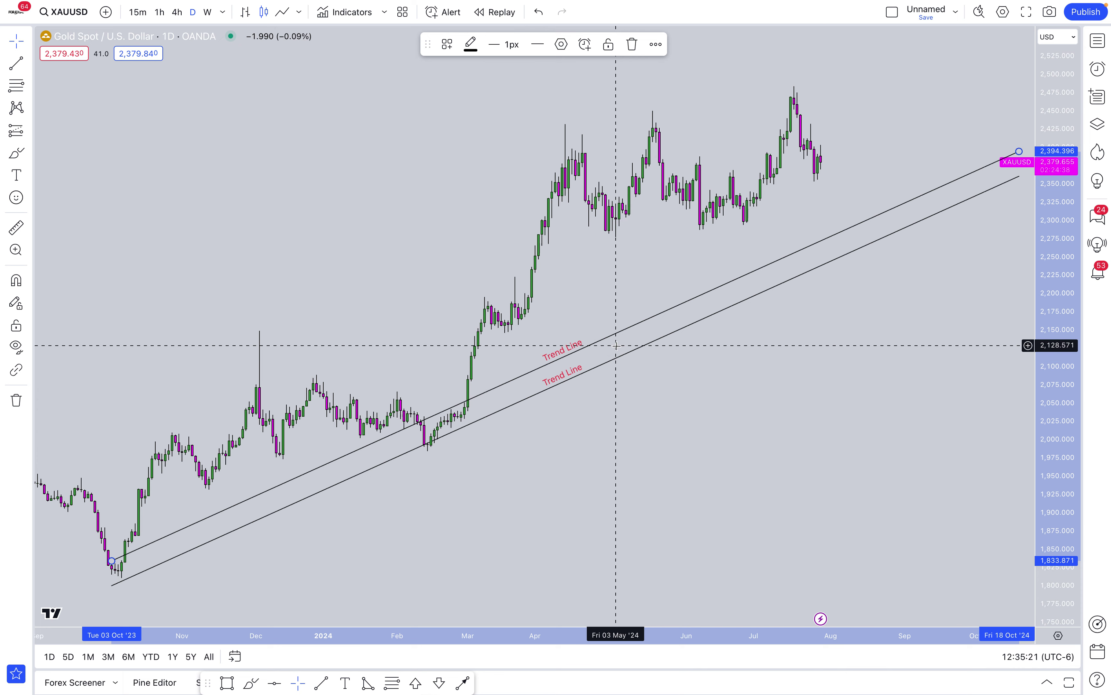
pyautogui.moveTo(617, 346); pyautogui.dragTo(498, 202)
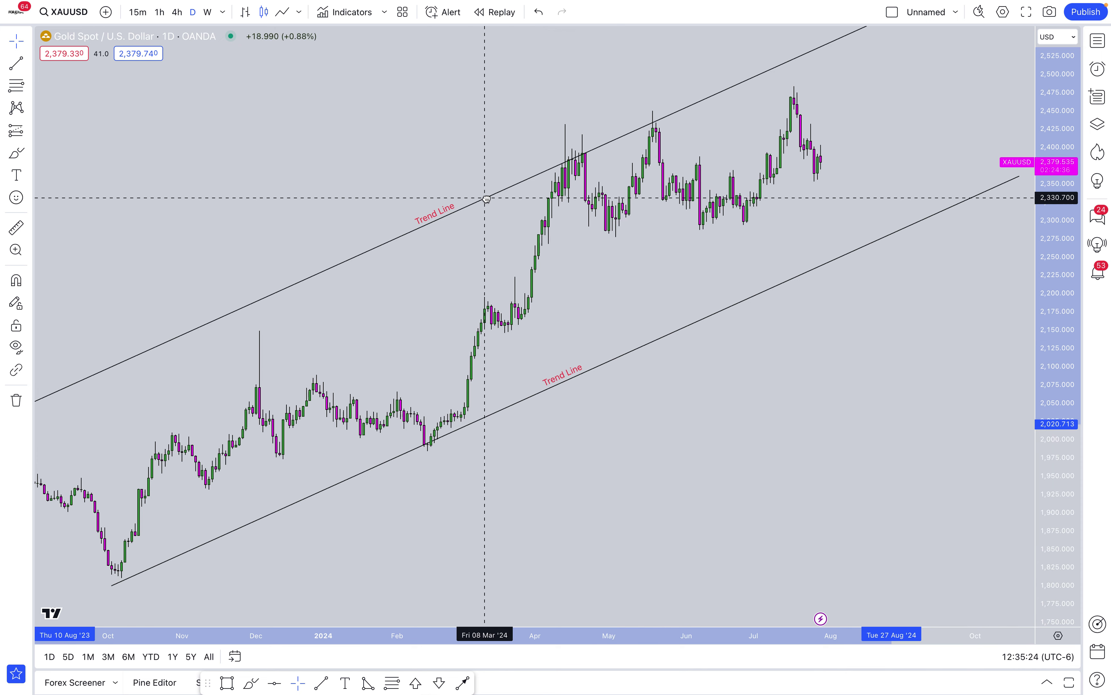
pyautogui.click(799, 353)
pyautogui.hscroll(-10, 799, 352)
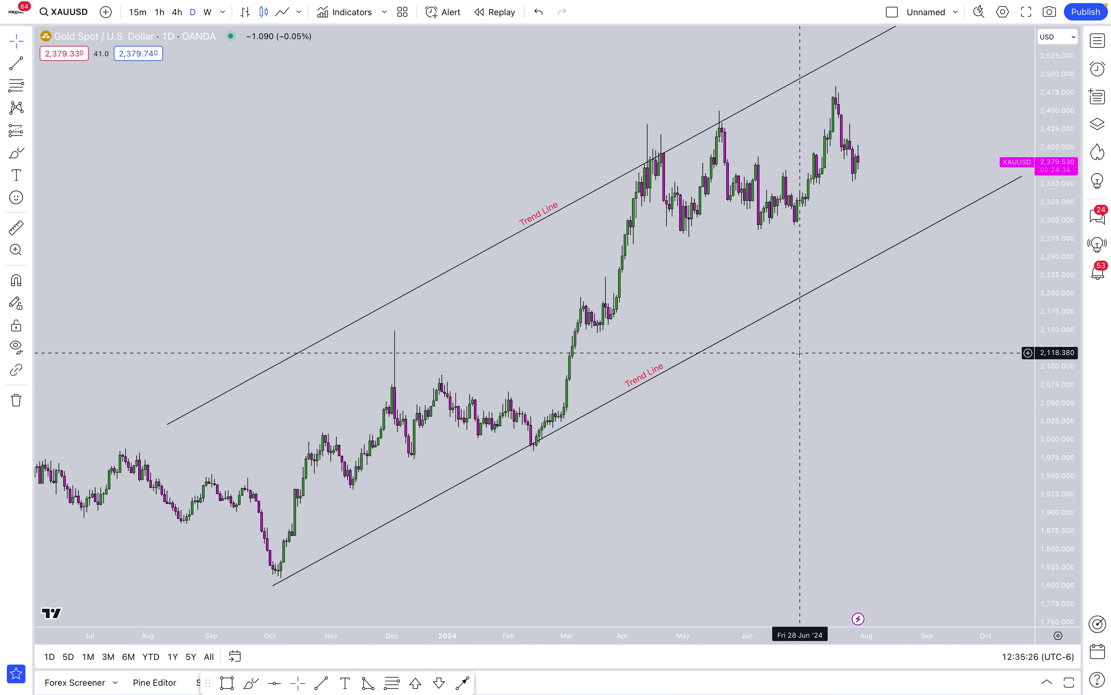
pyautogui.moveTo(491, 249); pyautogui.dragTo(397, 299)
pyautogui.click(749, 437)
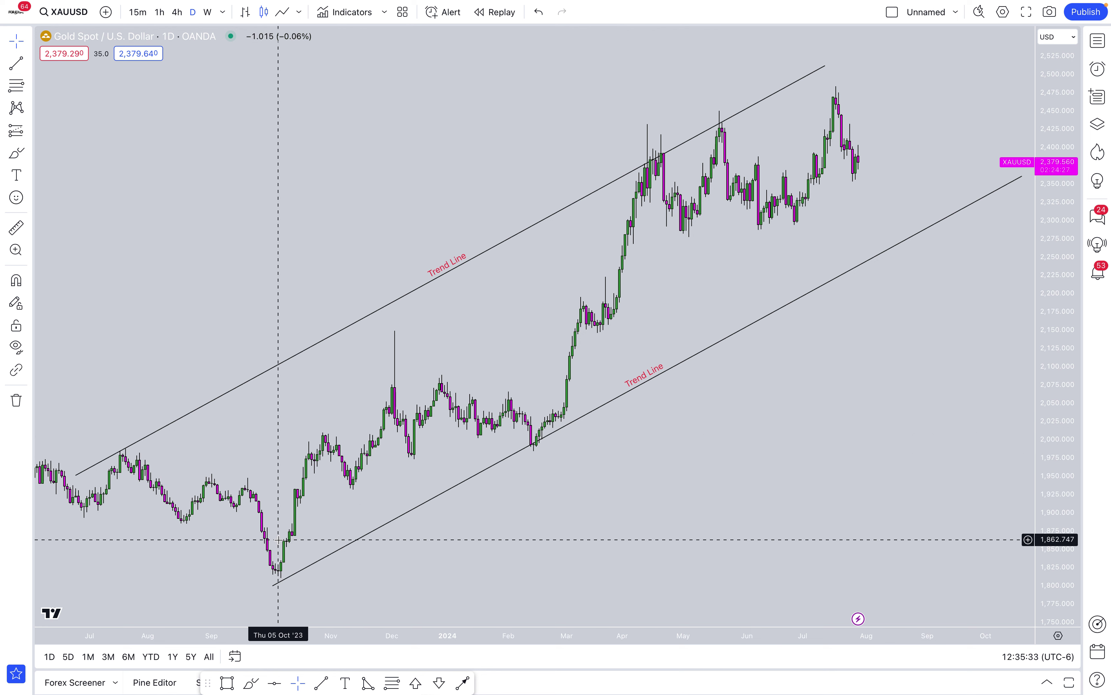
# Step: Measure the rise between the trend lines from 5 Oct '23 at about 1,847 to 23 Jul '24 at about 2,179
pyautogui.keyDown('shift'); pyautogui.click(279, 550); pyautogui.keyUp('shift')
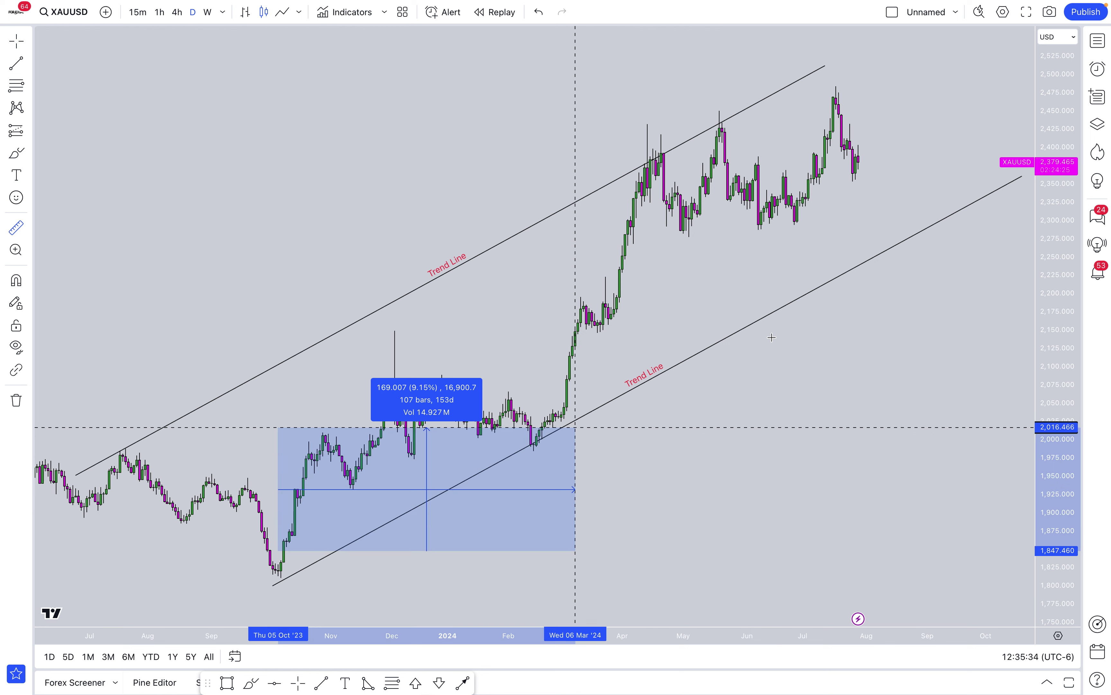
pyautogui.click(848, 309)
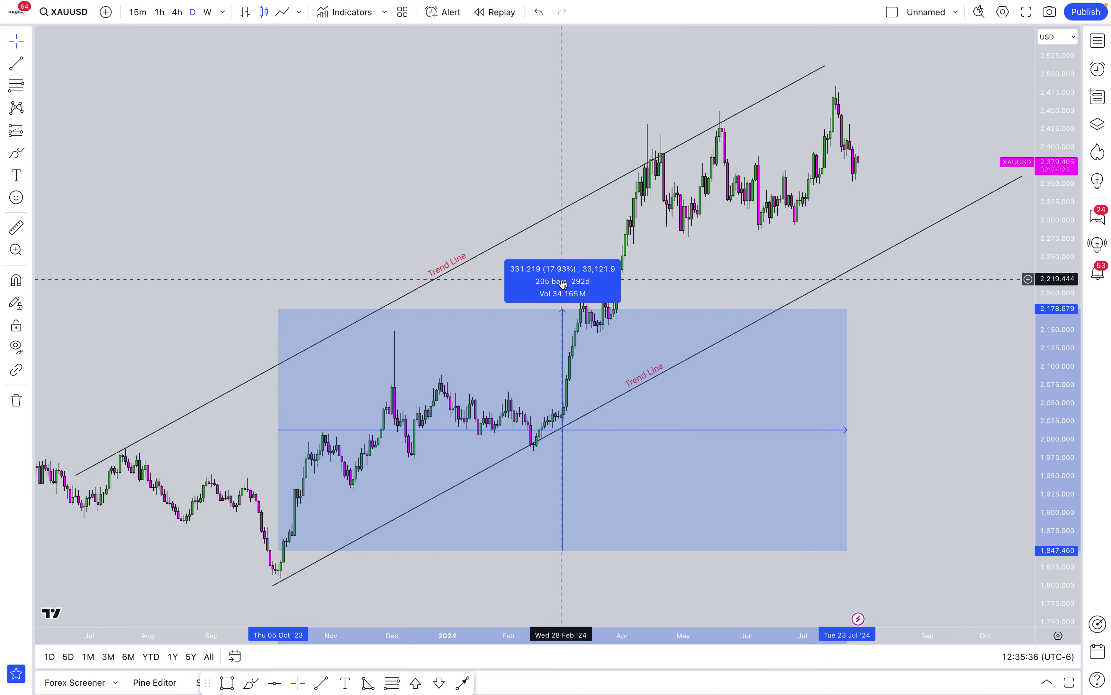
pyautogui.click(583, 288)
# Step: Draw horizontal rays from the April 2024 high at 2,431.954 and the May 2024 high at 2,450.224
pyautogui.hscroll(2, 885, 296)
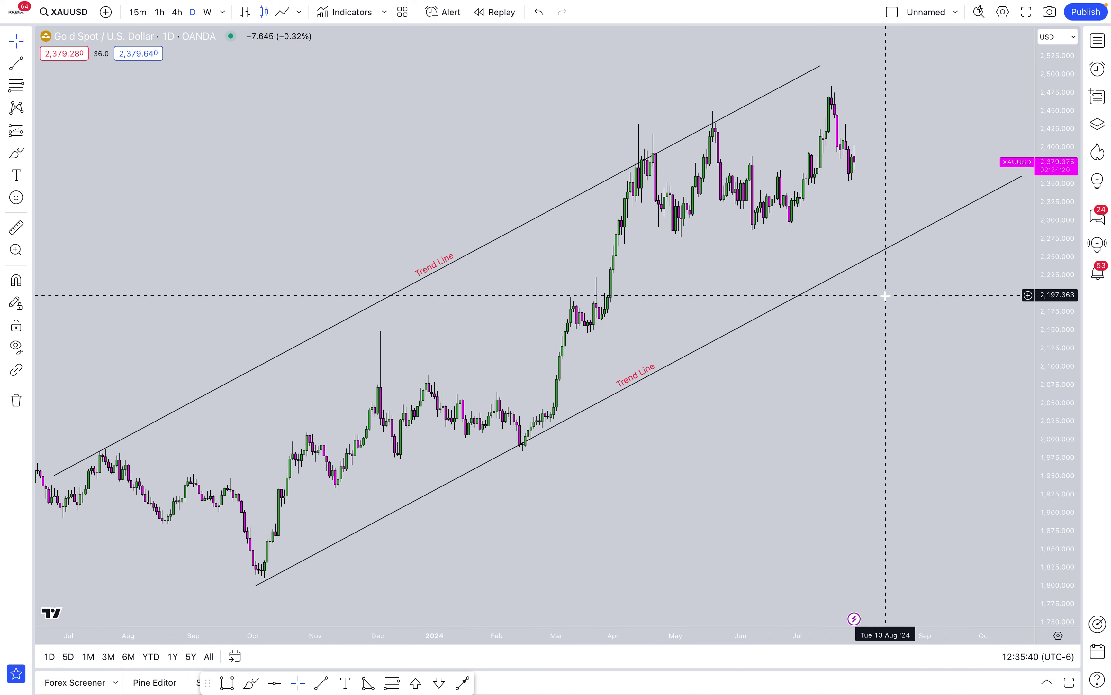
pyautogui.scroll(5, 886, 296)
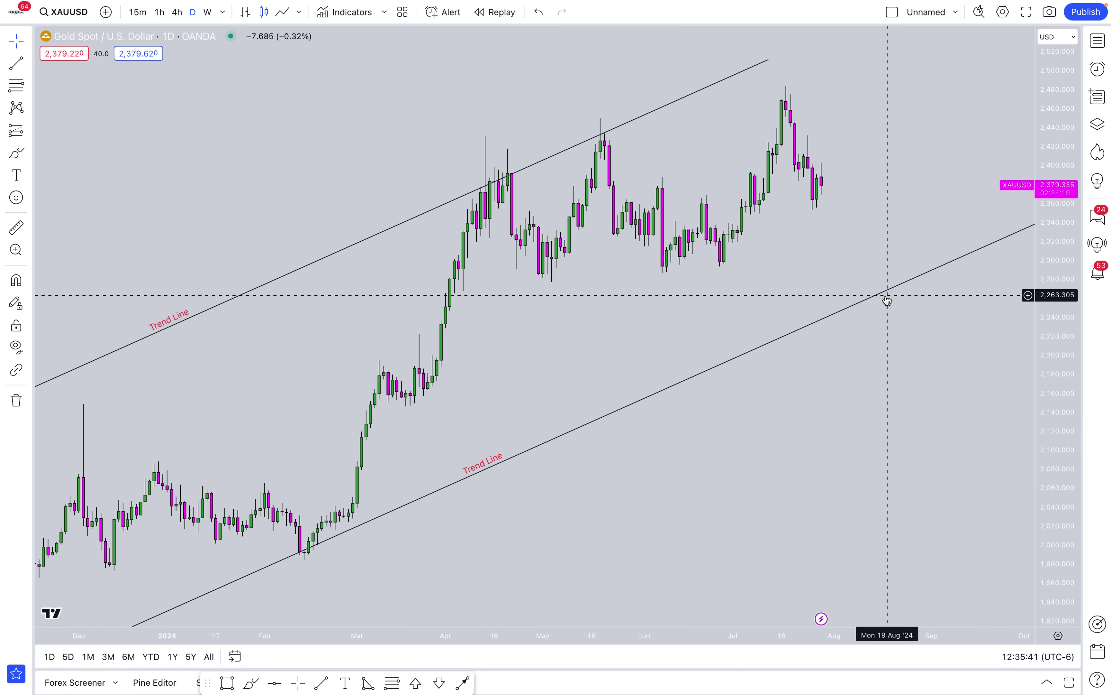
pyautogui.scroll(3, 886, 296)
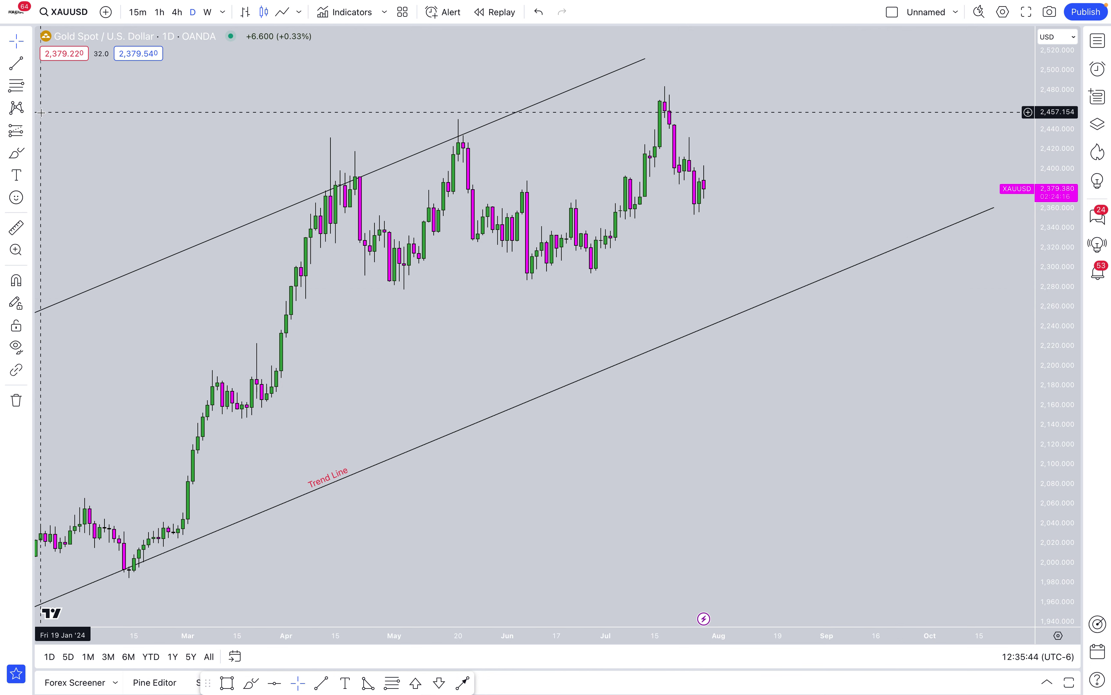
pyautogui.click(30, 67)
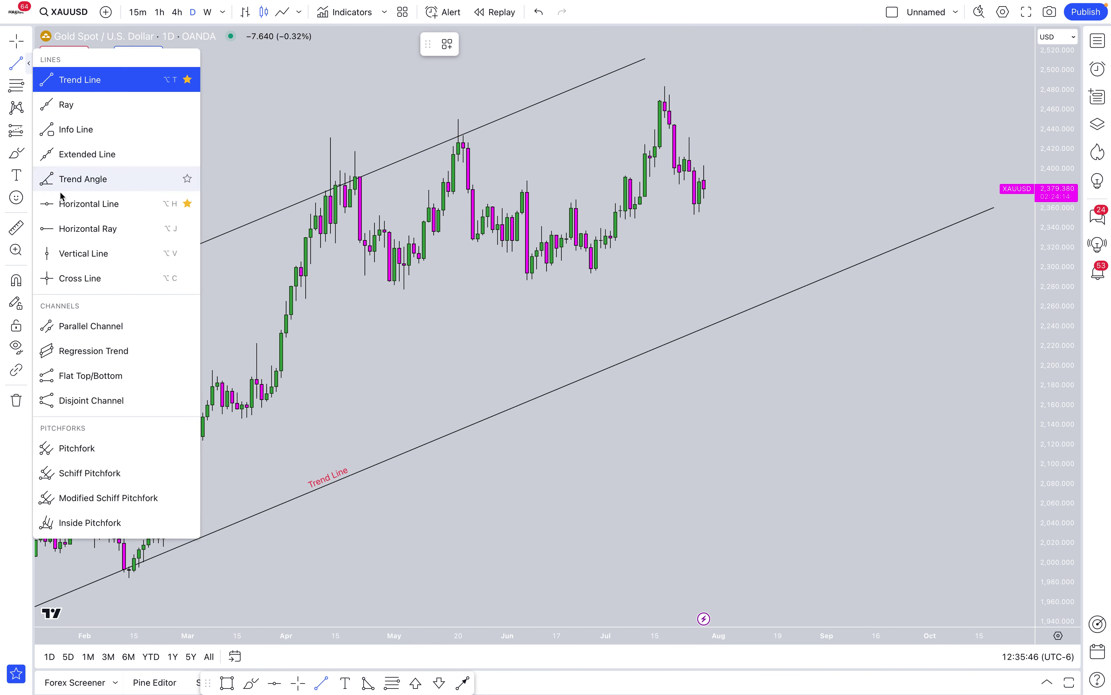
pyautogui.click(67, 228)
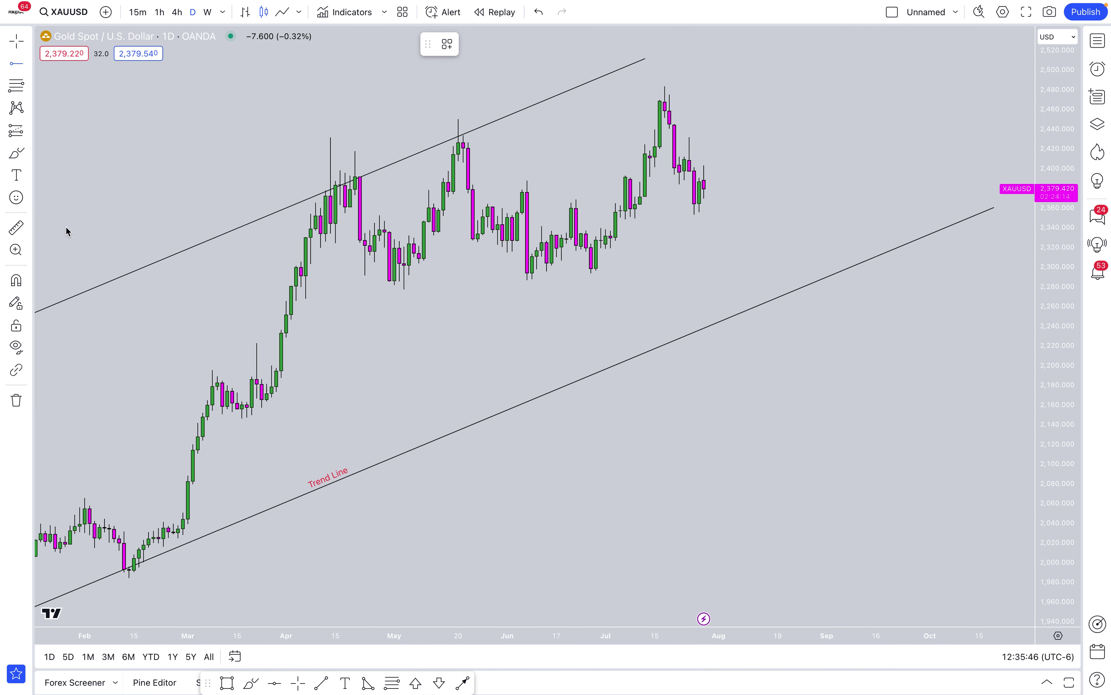
pyautogui.click(329, 137)
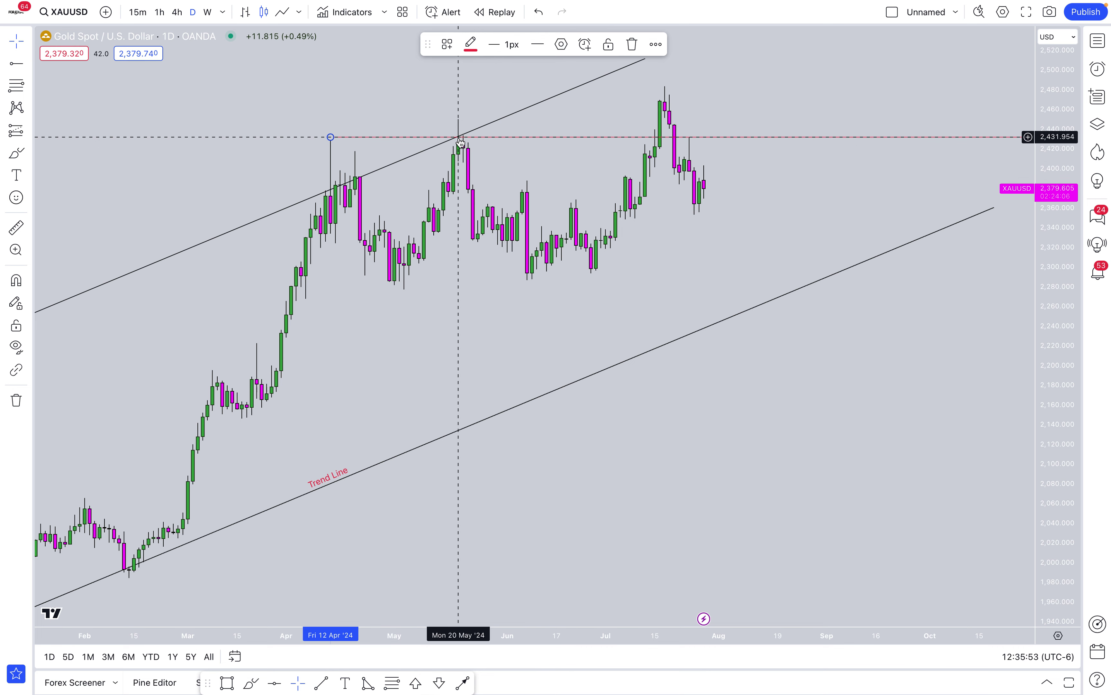
pyautogui.moveTo(461, 142); pyautogui.dragTo(461, 143)
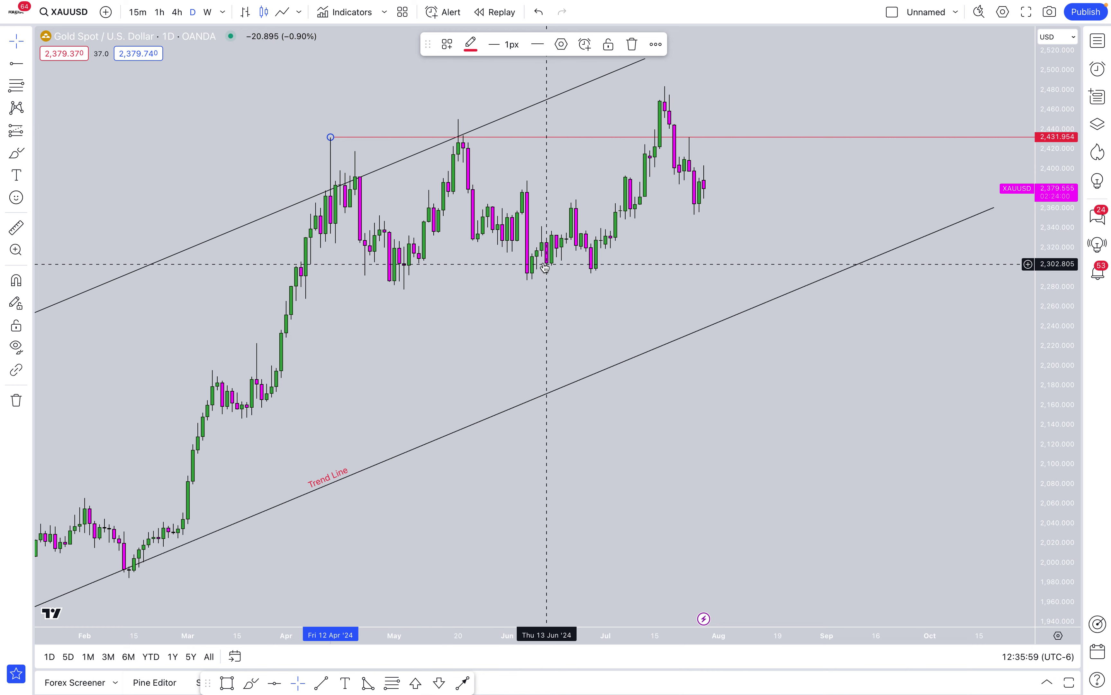
pyautogui.click(16, 65)
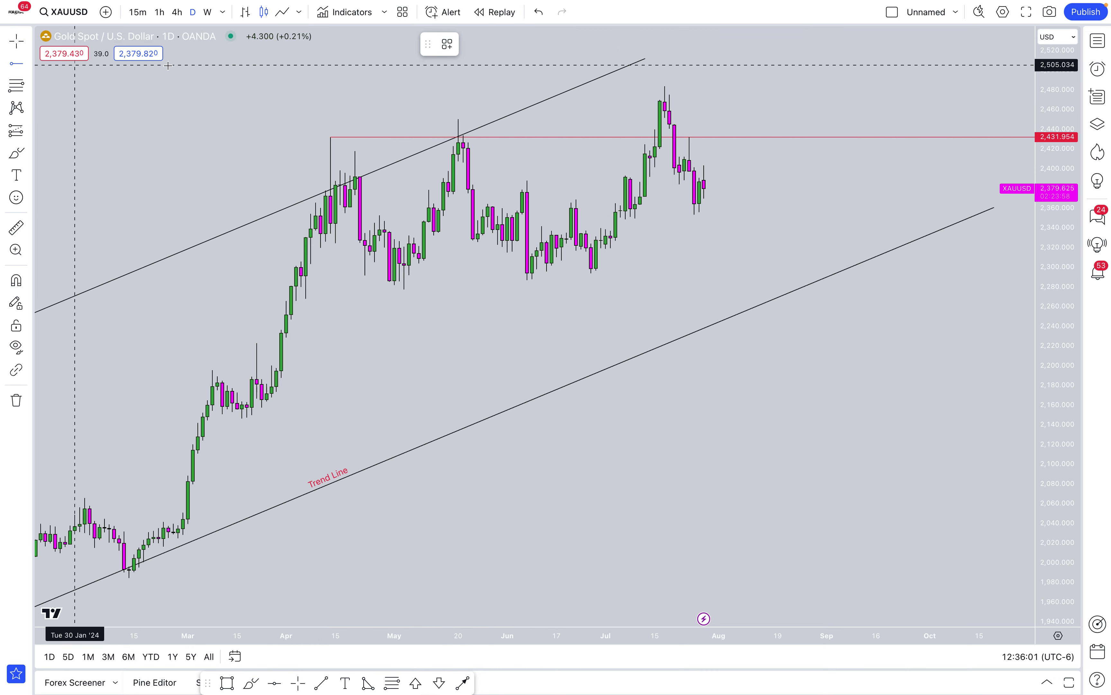
pyautogui.click(450, 119)
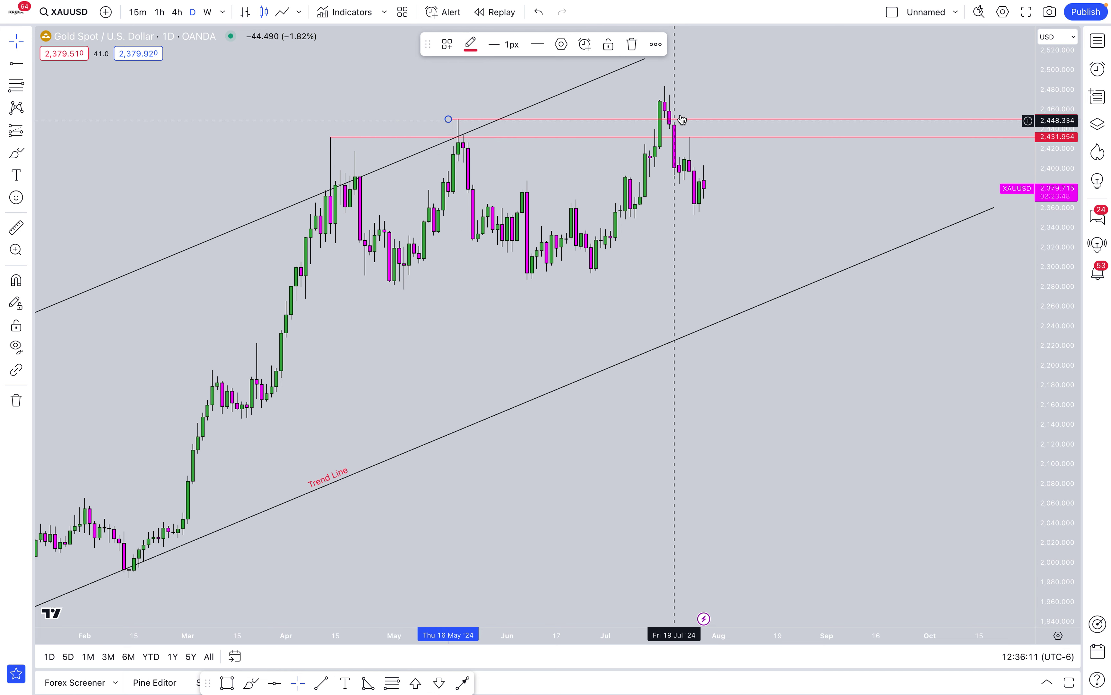
# Step: Measure the July 2024 price drop from the peak at about 2,482 down to the lowest recent candle
pyautogui.click(676, 88)
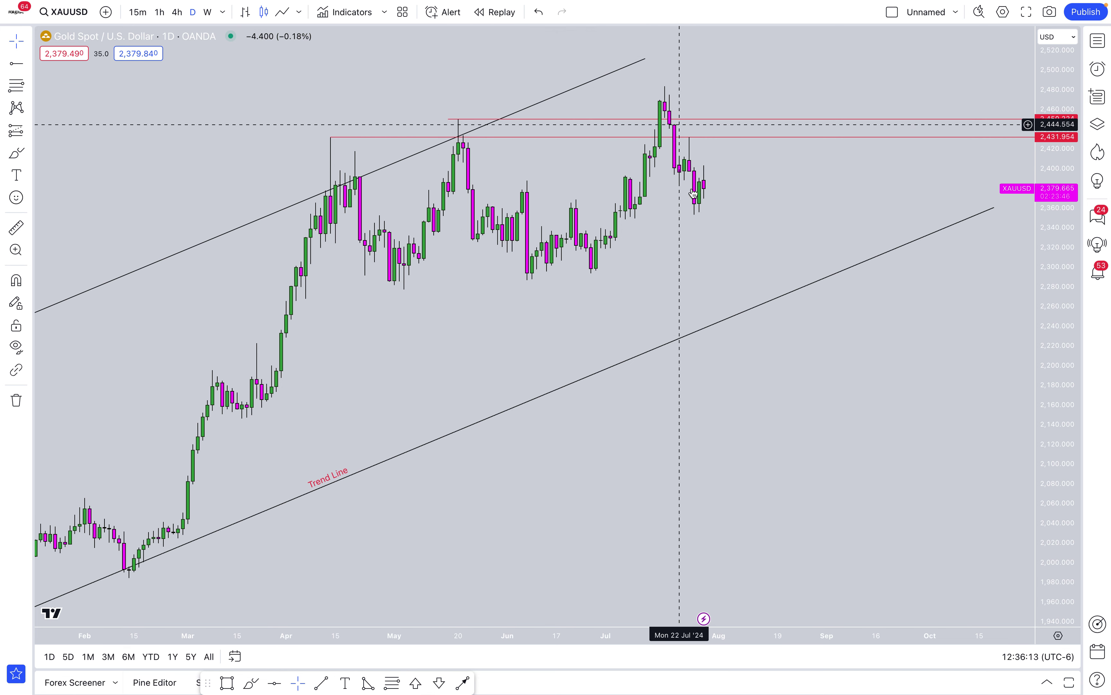
pyautogui.keyDown('shift'); pyautogui.click(680, 88); pyautogui.keyUp('shift')
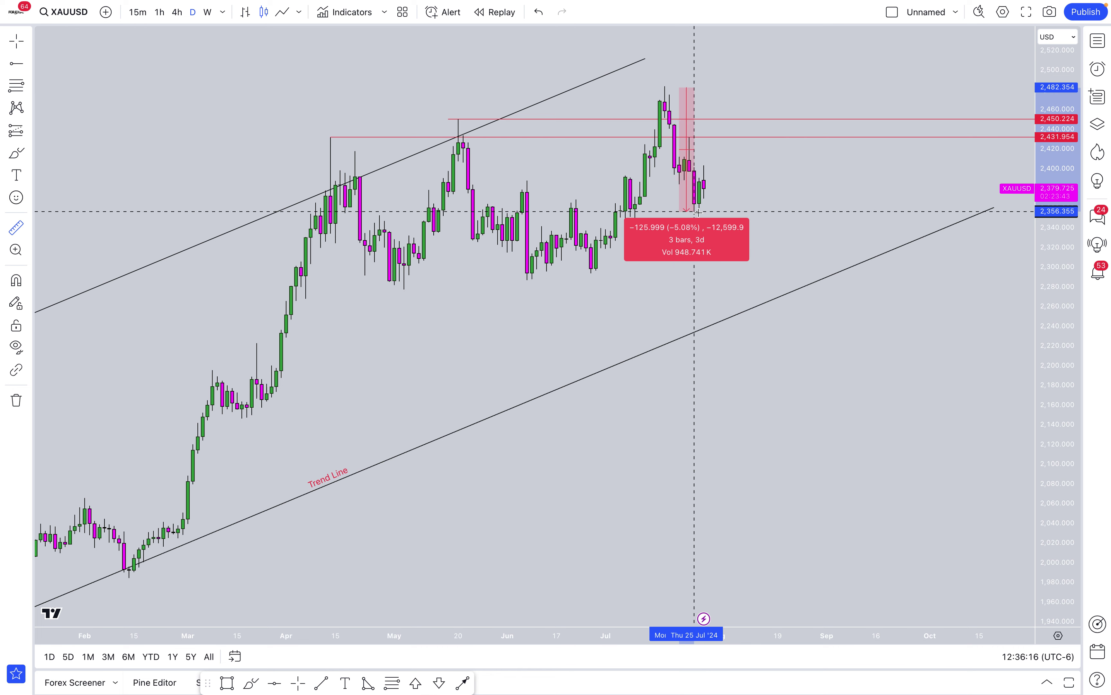
pyautogui.click(719, 215)
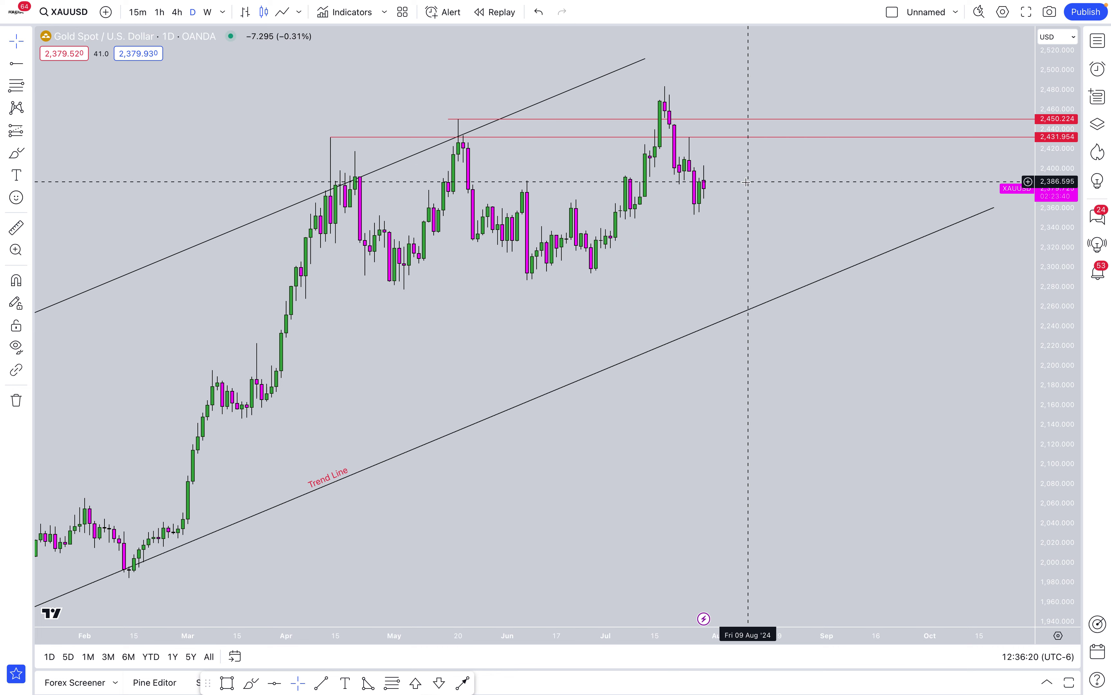
# Step: Draw a rectangle zone around the resistance rays from 17 Apr '24 at 2,431.715 to 23 Sep '24 at 2,468.286
pyautogui.scroll(2, 747, 182)
pyautogui.scroll(3, 745, 182)
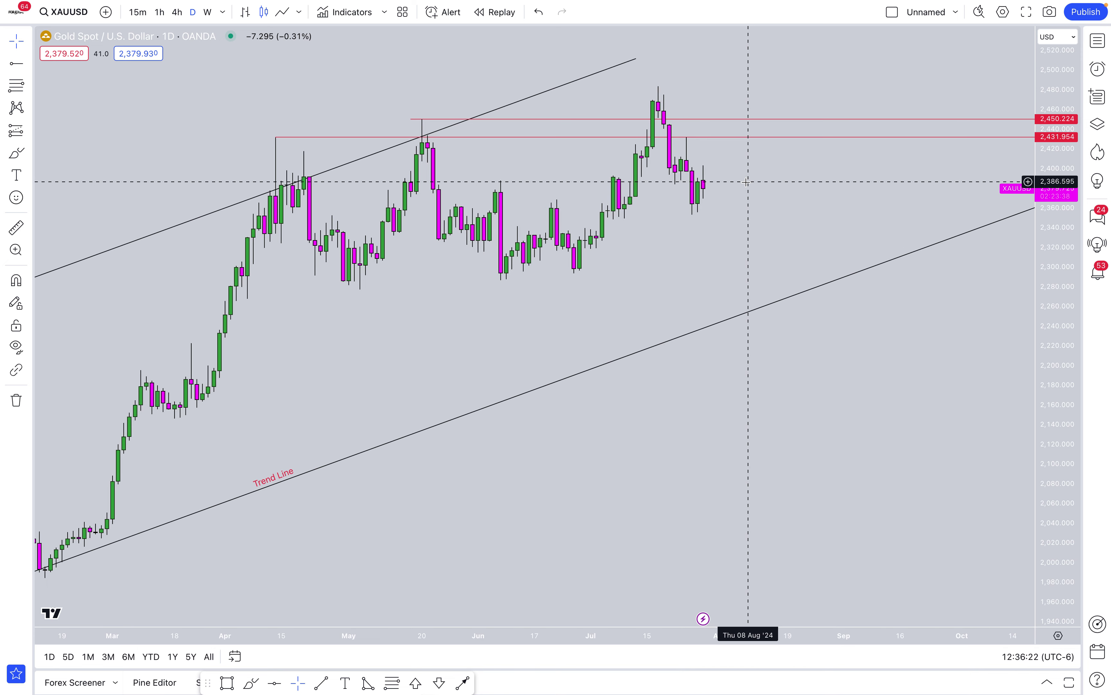
pyautogui.scroll(1, 746, 182)
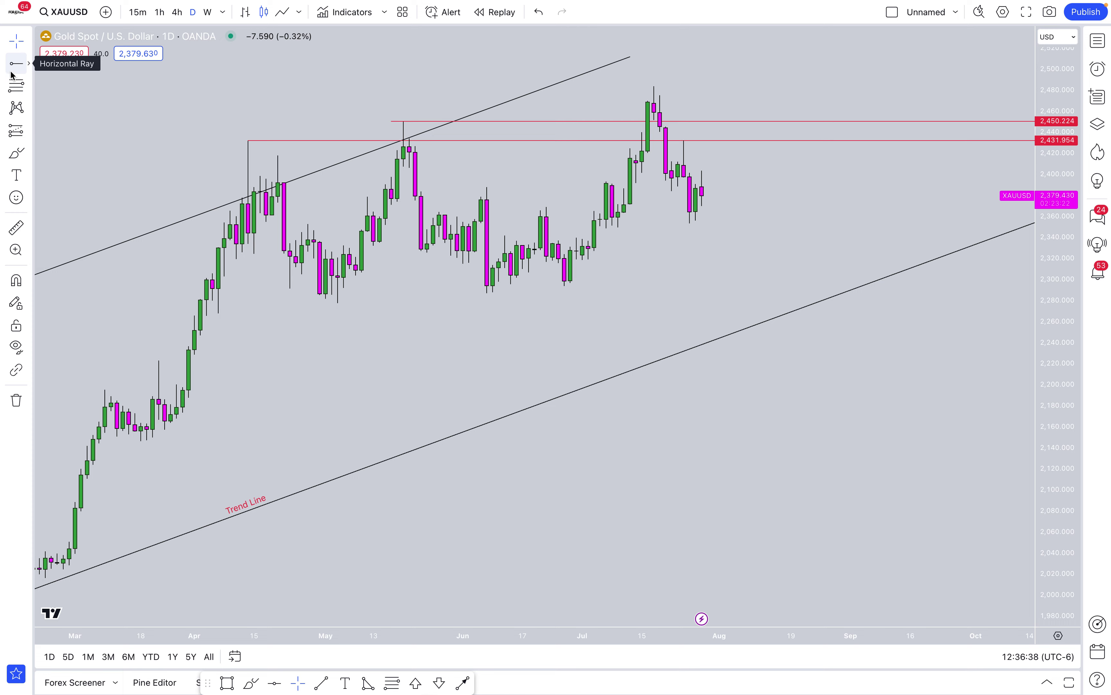
pyautogui.click(28, 64)
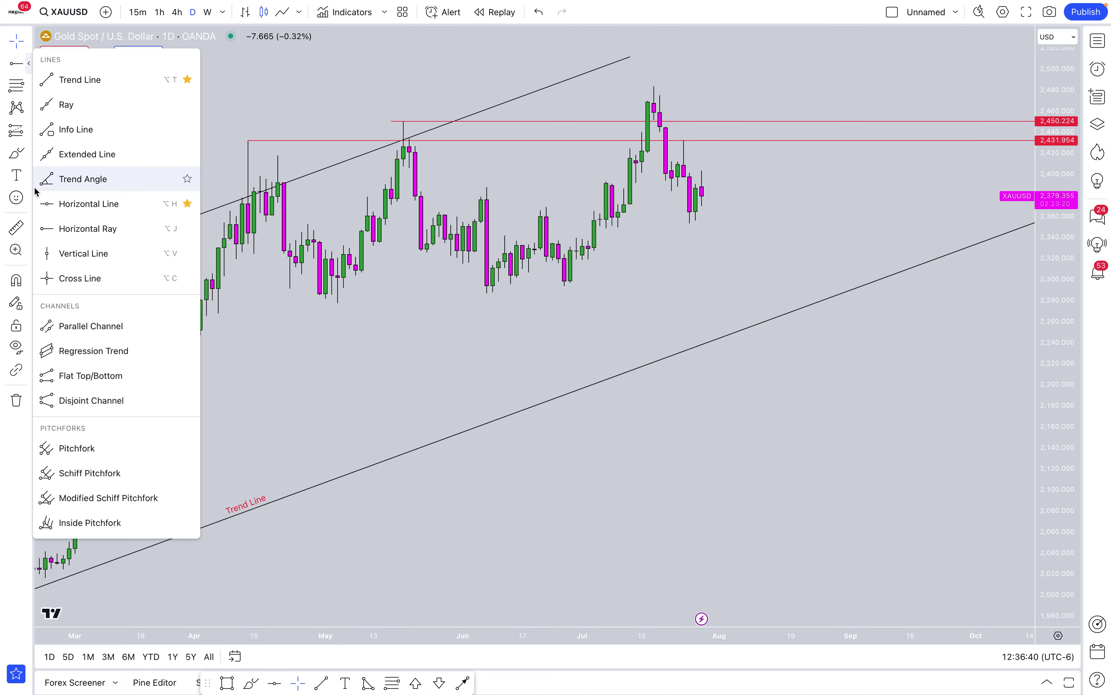
pyautogui.click(28, 153)
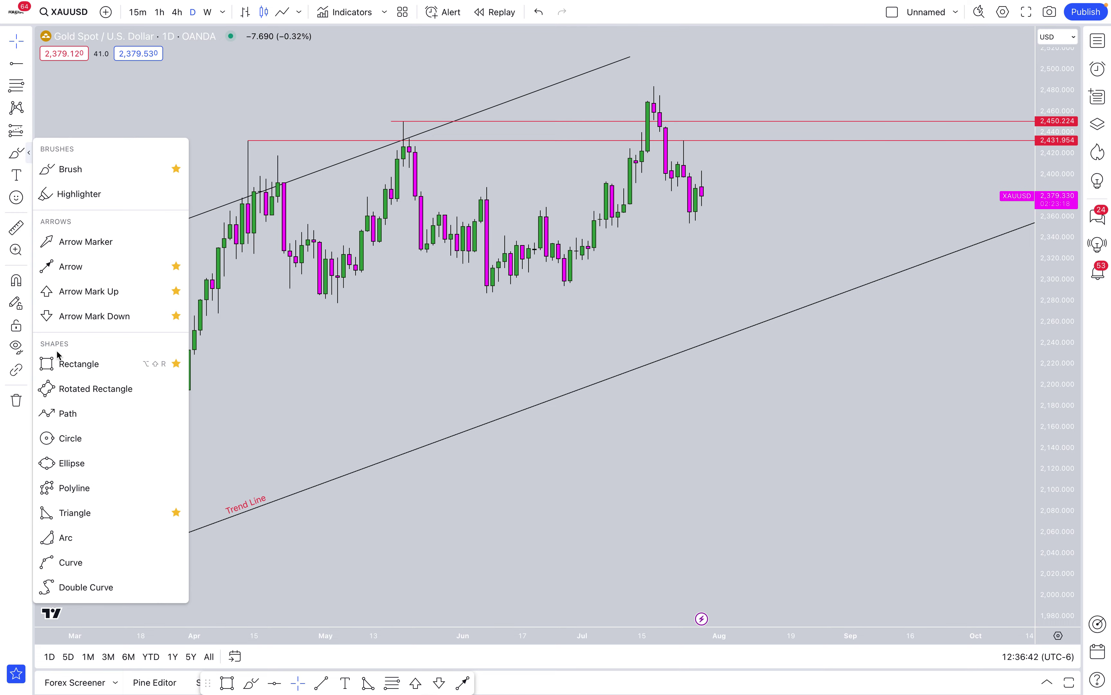
pyautogui.click(67, 367)
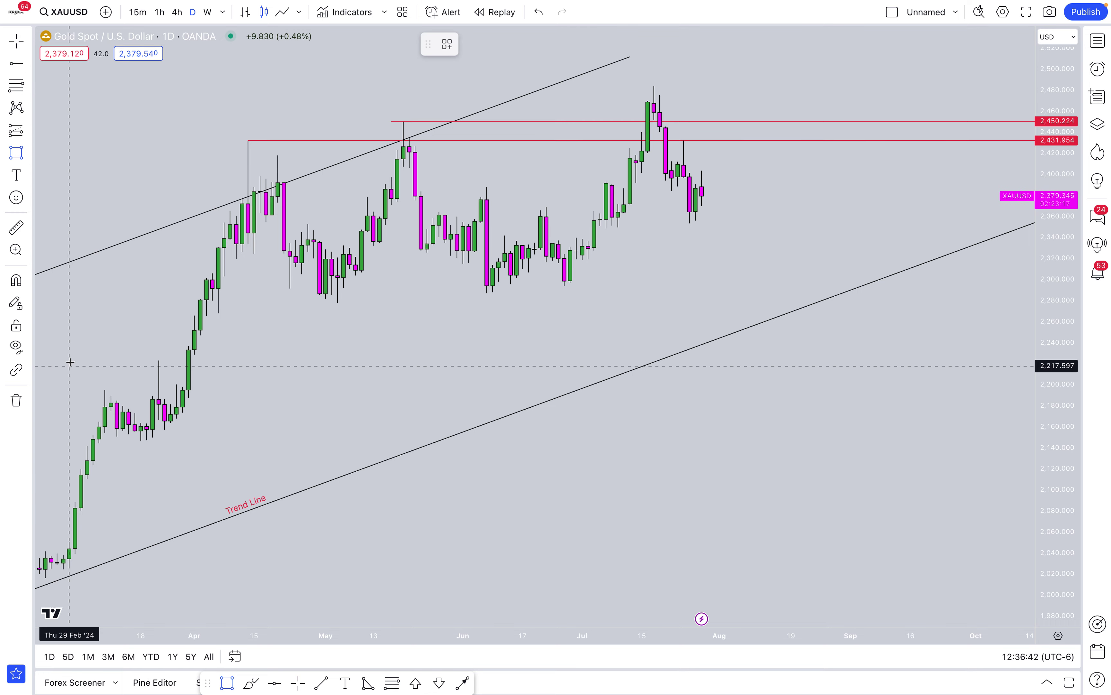
pyautogui.click(265, 140)
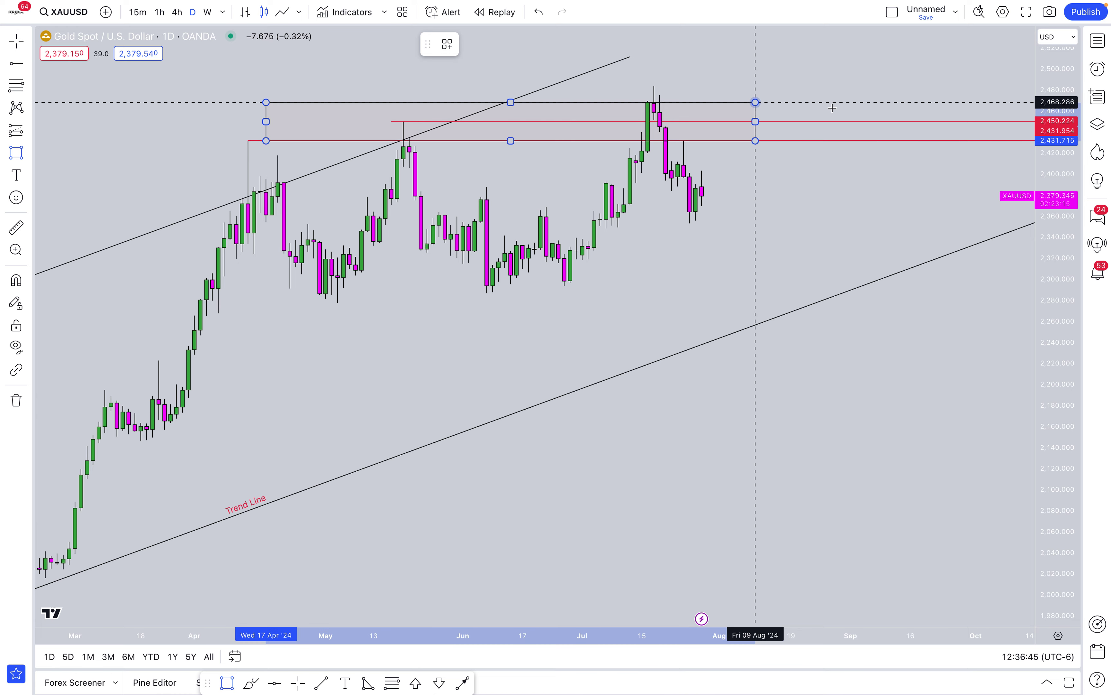
pyautogui.click(935, 103)
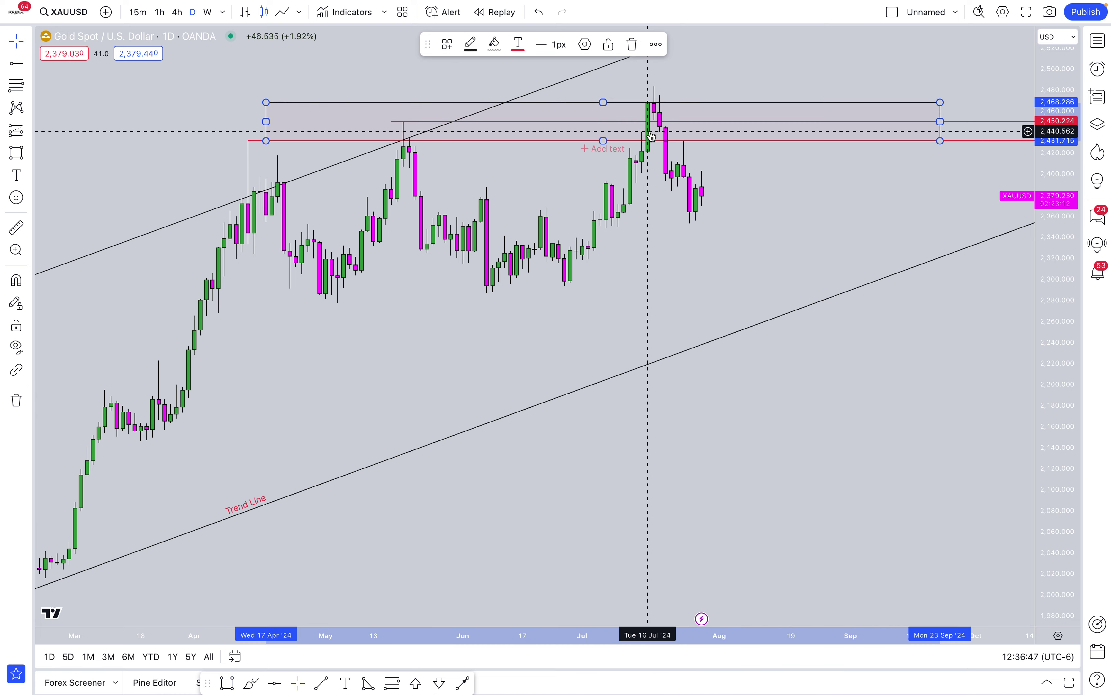
pyautogui.press('Escape')
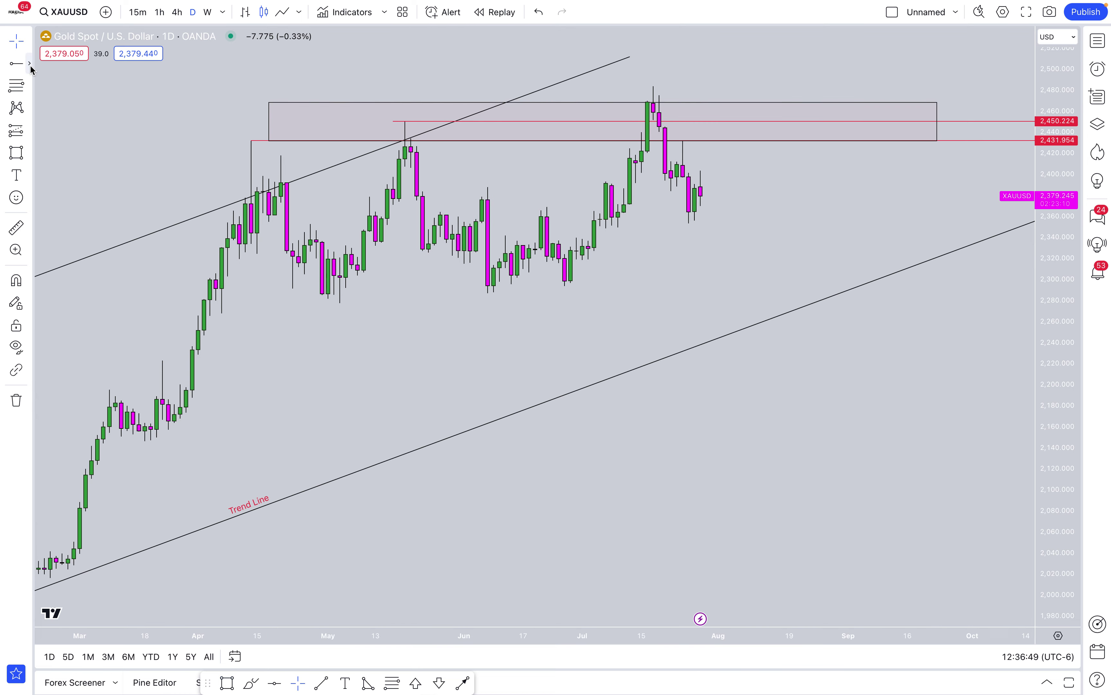
# Step: Draw a trend line from the May high on 17 May '24 at about 2,429 to 15 Jul '24 at about 2,413
pyautogui.click(29, 63)
pyautogui.click(79, 76)
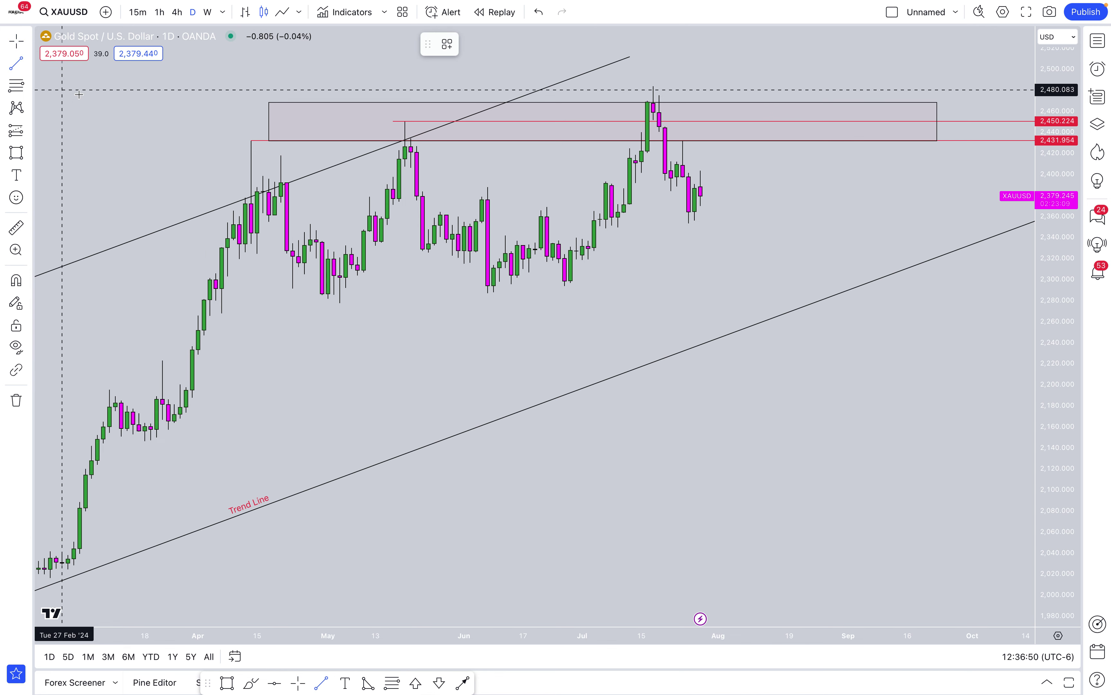
pyautogui.click(399, 143)
pyautogui.click(641, 160)
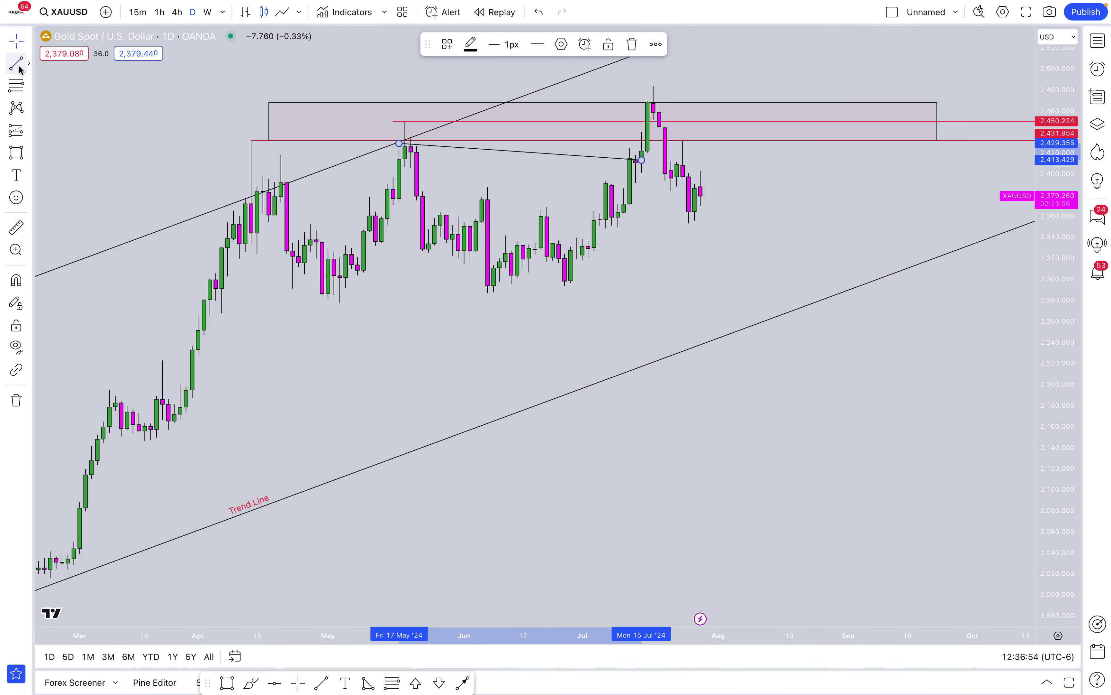
# Step: Draw a trend line beneath the rising candles from 25 Jun '24 at about 2,290 to 16 Jul '24 at about 2,385
pyautogui.press('Escape')
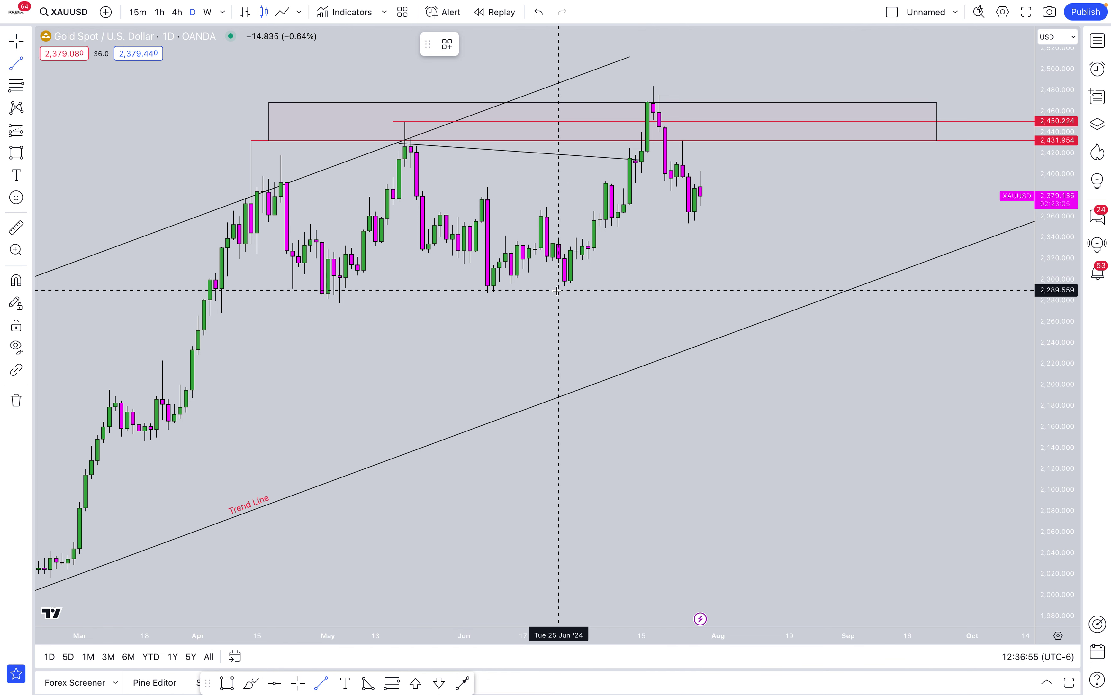
pyautogui.moveTo(559, 290); pyautogui.dragTo(647, 190)
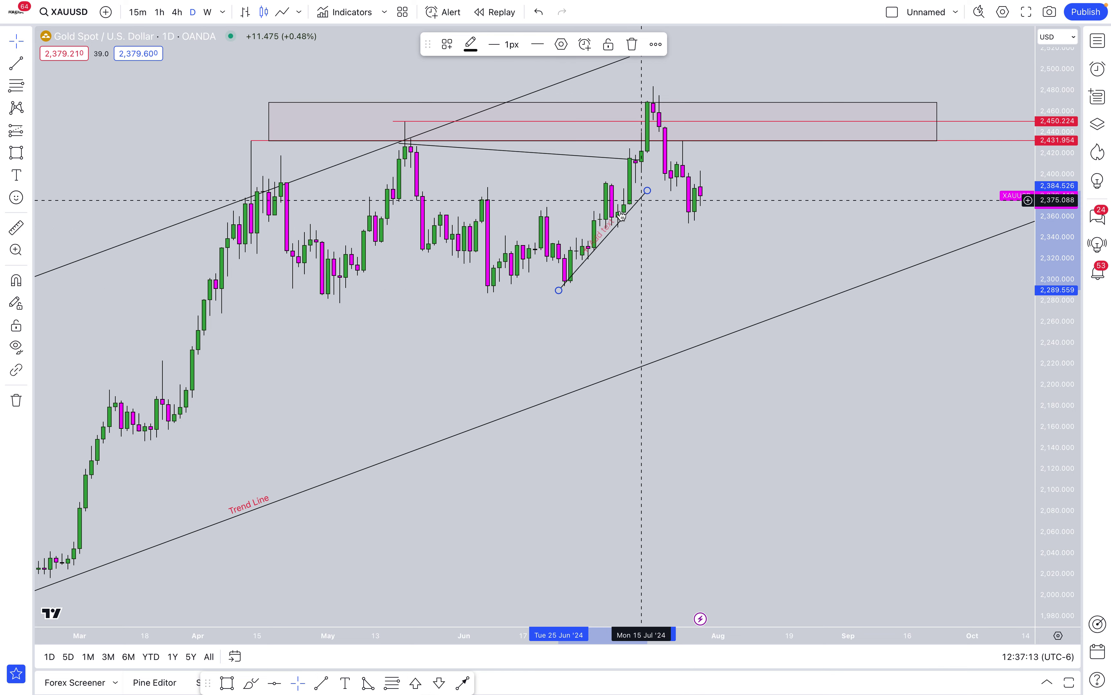
pyautogui.click(29, 63)
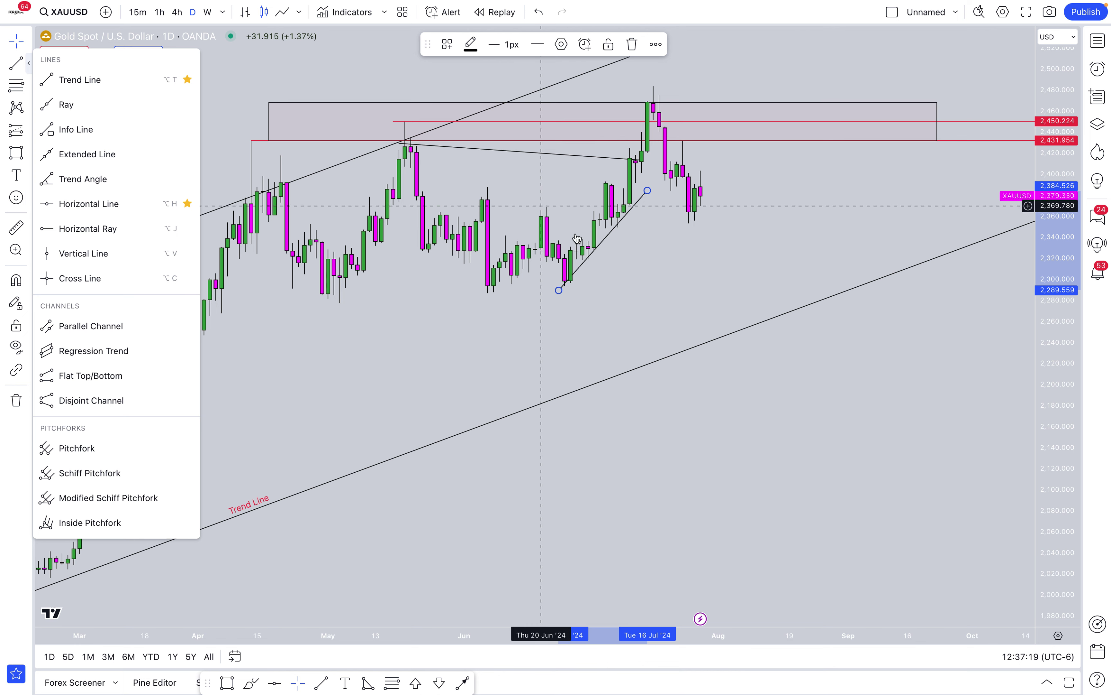
pyautogui.click(597, 216)
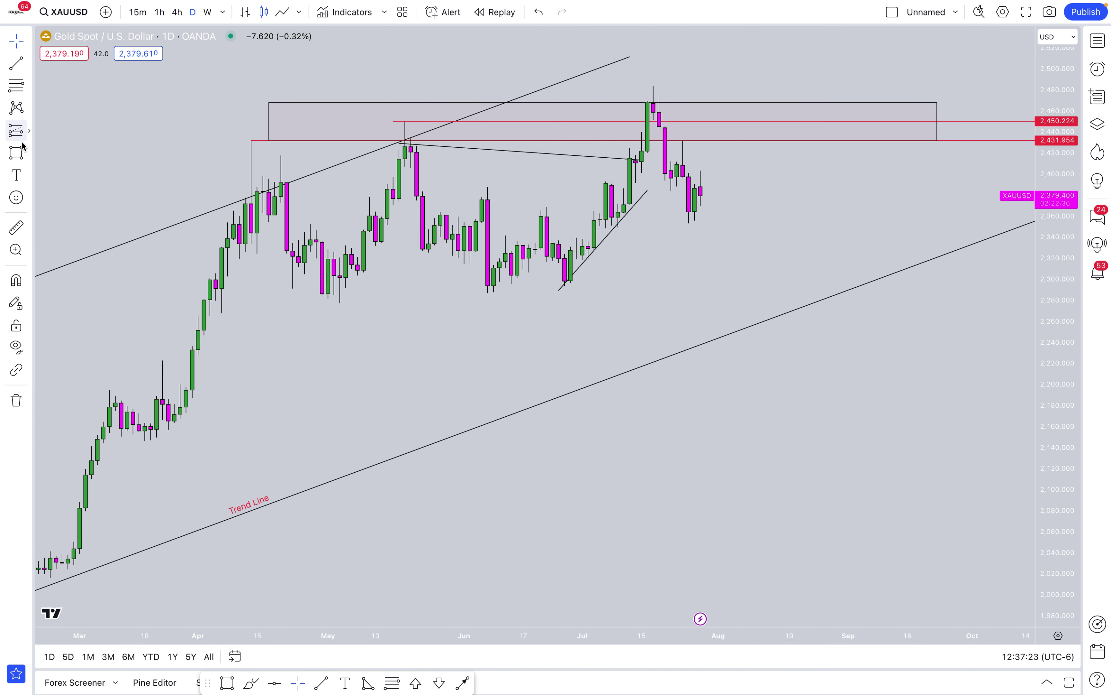
pyautogui.click(28, 155)
pyautogui.click(69, 99)
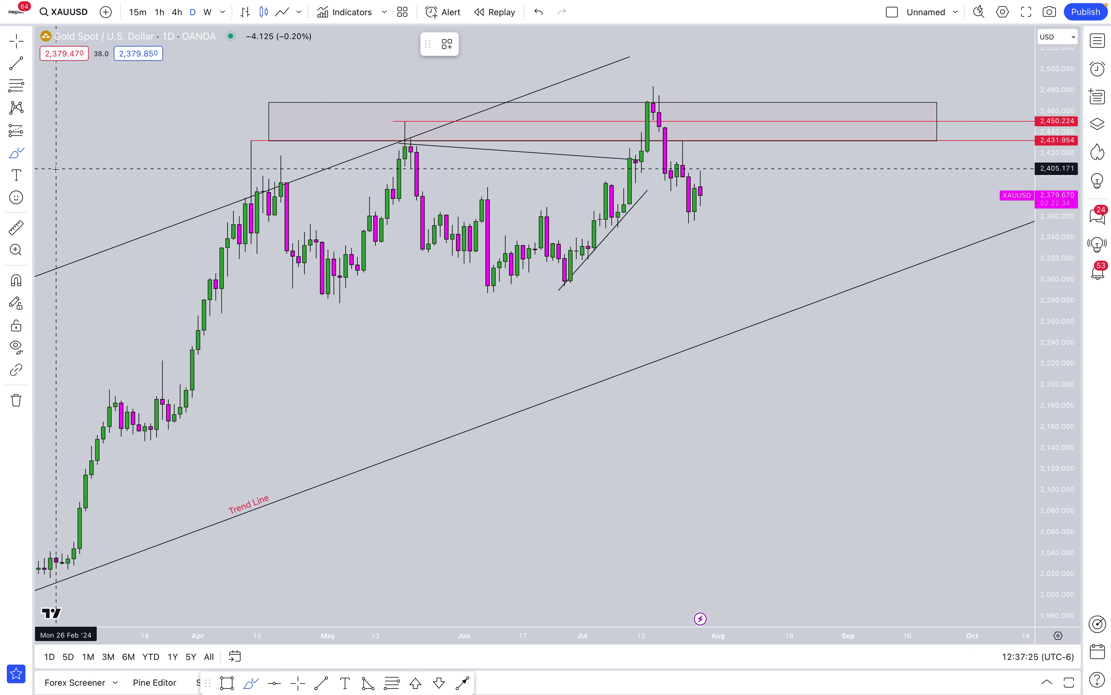
# Step: Draw a downward arrow beside the latest candles from 30 Jul '24 at about 2,420 to early August at about 2,289
pyautogui.click(29, 152)
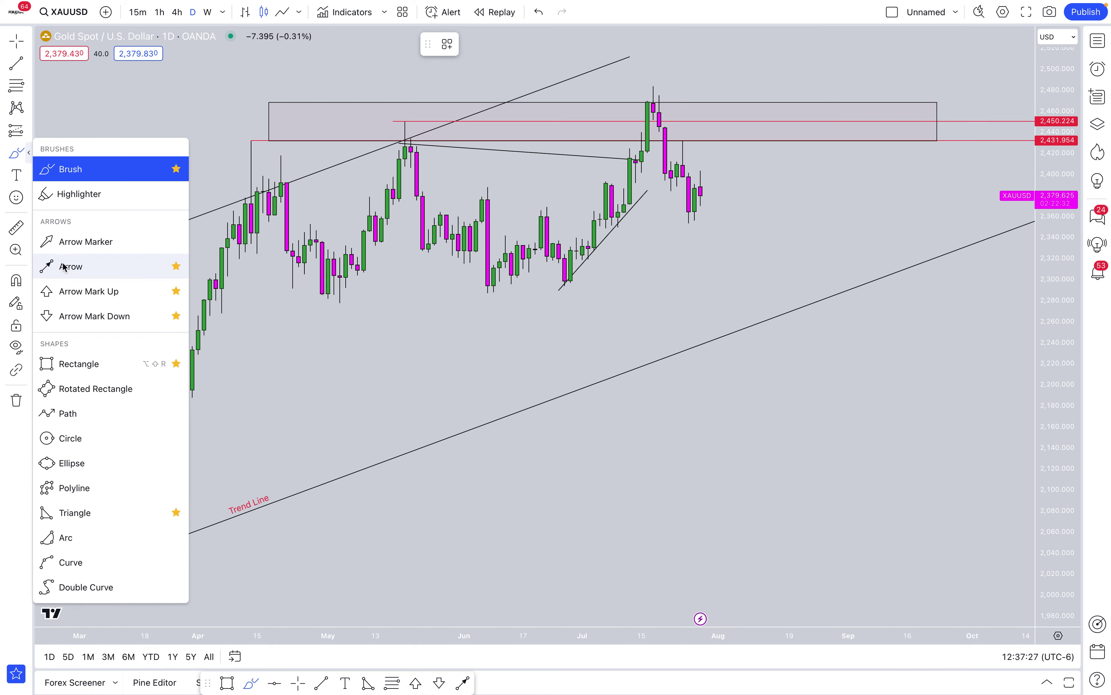
pyautogui.click(707, 153)
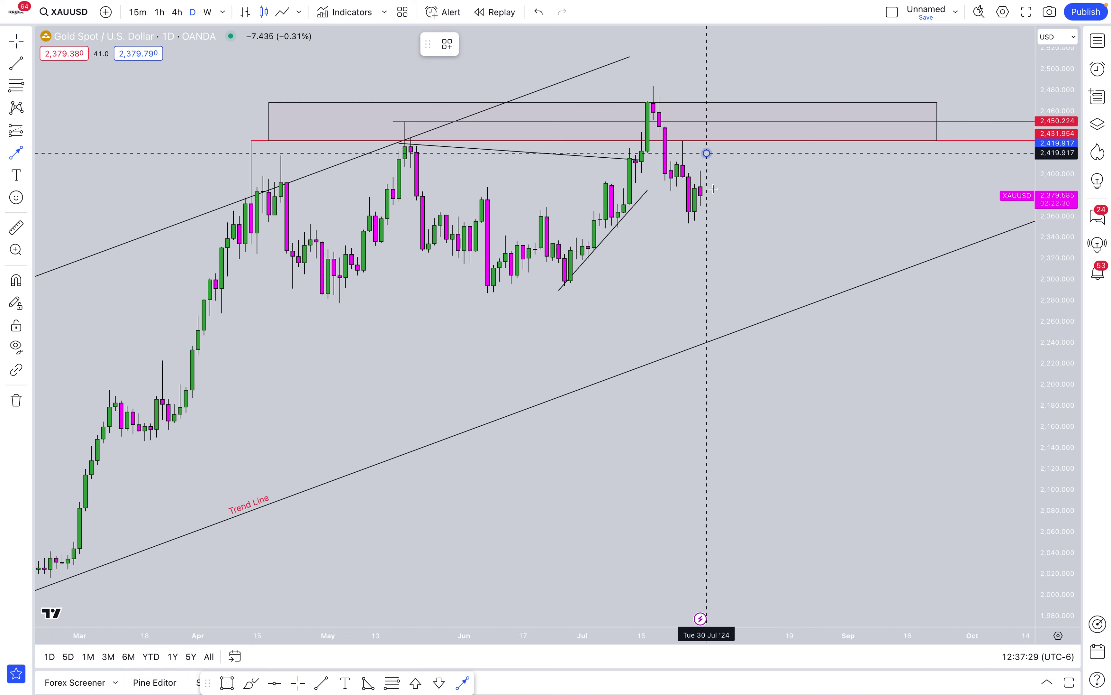
pyautogui.click(743, 290)
# Step: Draw a second arrow rising from 9 Aug '24 at about 2,294 to 20 Aug '24, ending above the resistance zone
pyautogui.moveTo(742, 289); pyautogui.dragTo(748, 27)
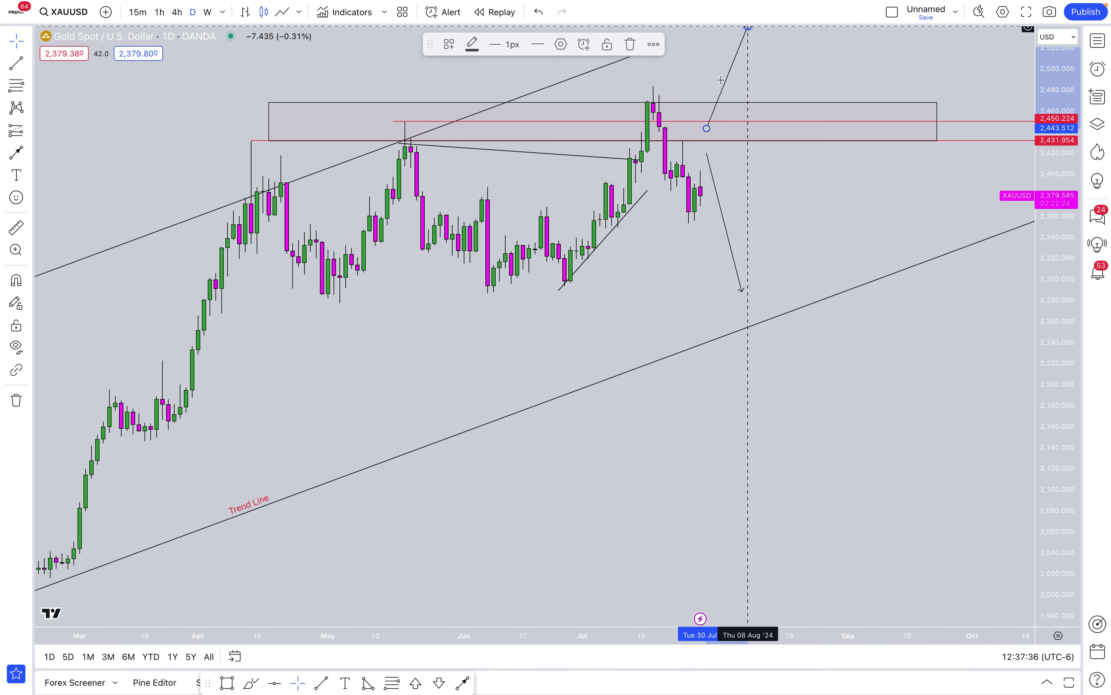
pyautogui.moveTo(707, 128); pyautogui.dragTo(707, 138)
pyautogui.moveTo(711, 212)
pyautogui.mouseDown()
pyautogui.moveTo(788, 136)
pyautogui.moveTo(785, 147)
pyautogui.mouseUp()
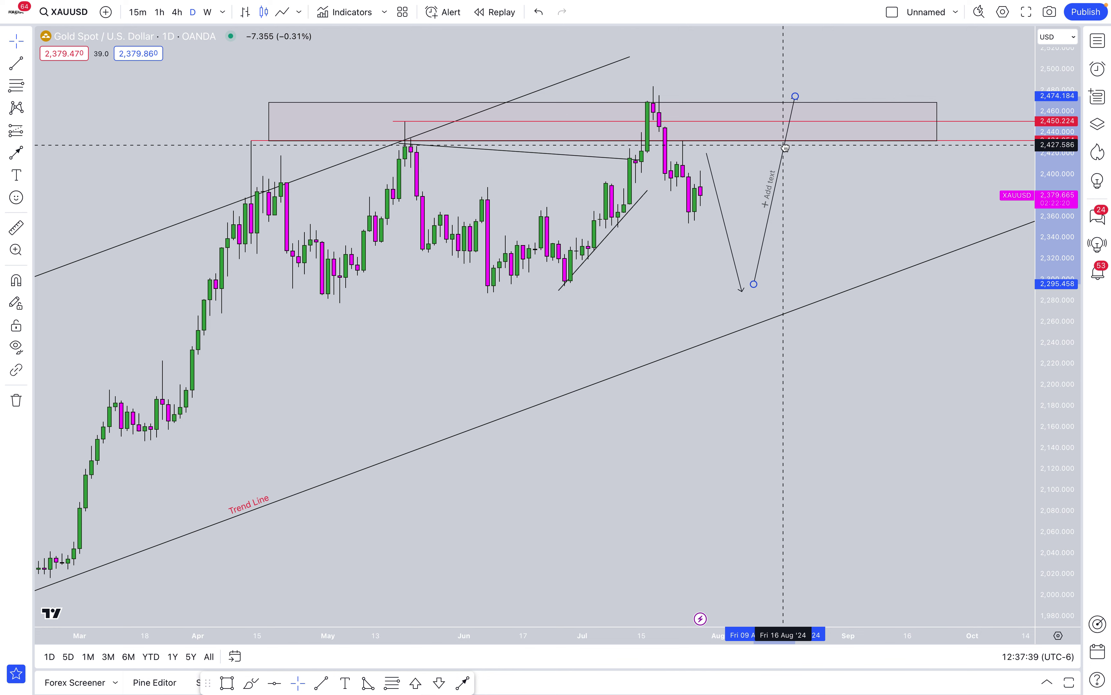
pyautogui.moveTo(786, 147); pyautogui.dragTo(787, 146)
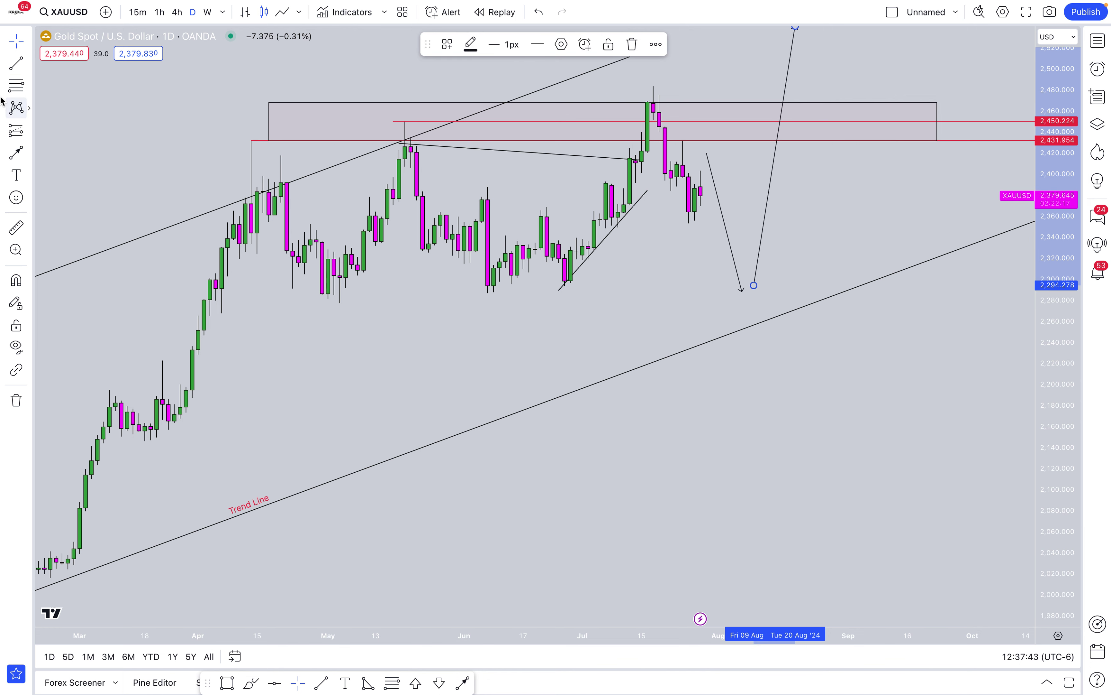
# Step: Draw a support rectangle beneath the candle lows from 23 Apr '24 at 2,278.942 to 9 Oct '24 at 2,293.688
pyautogui.click(28, 153)
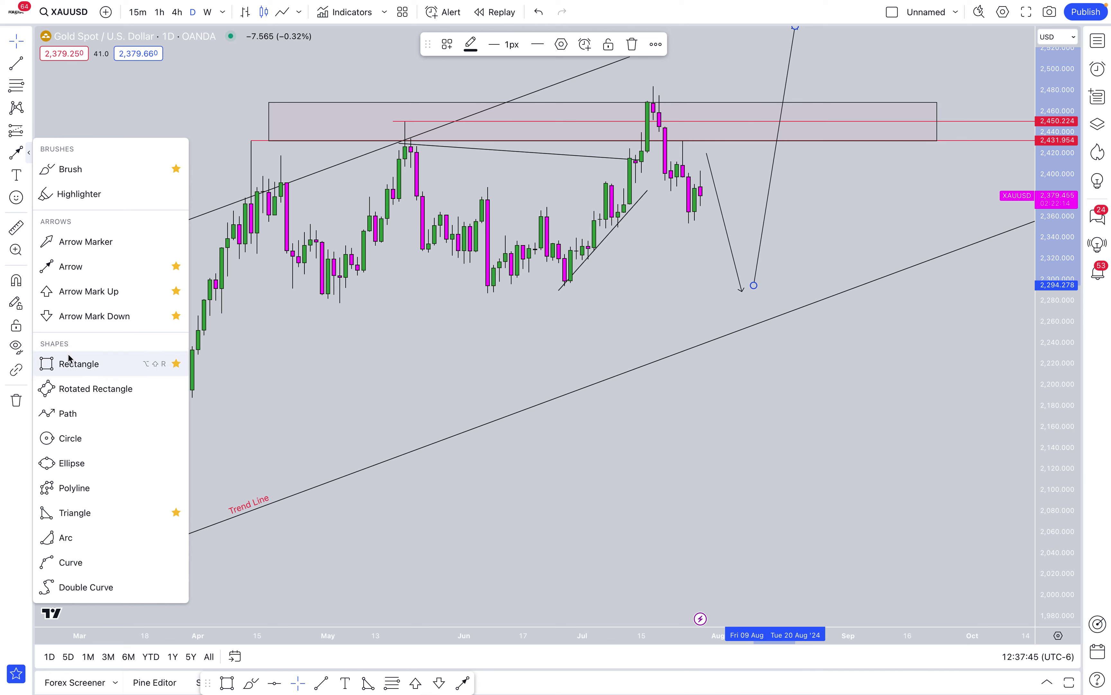
pyautogui.click(76, 363)
pyautogui.click(293, 301)
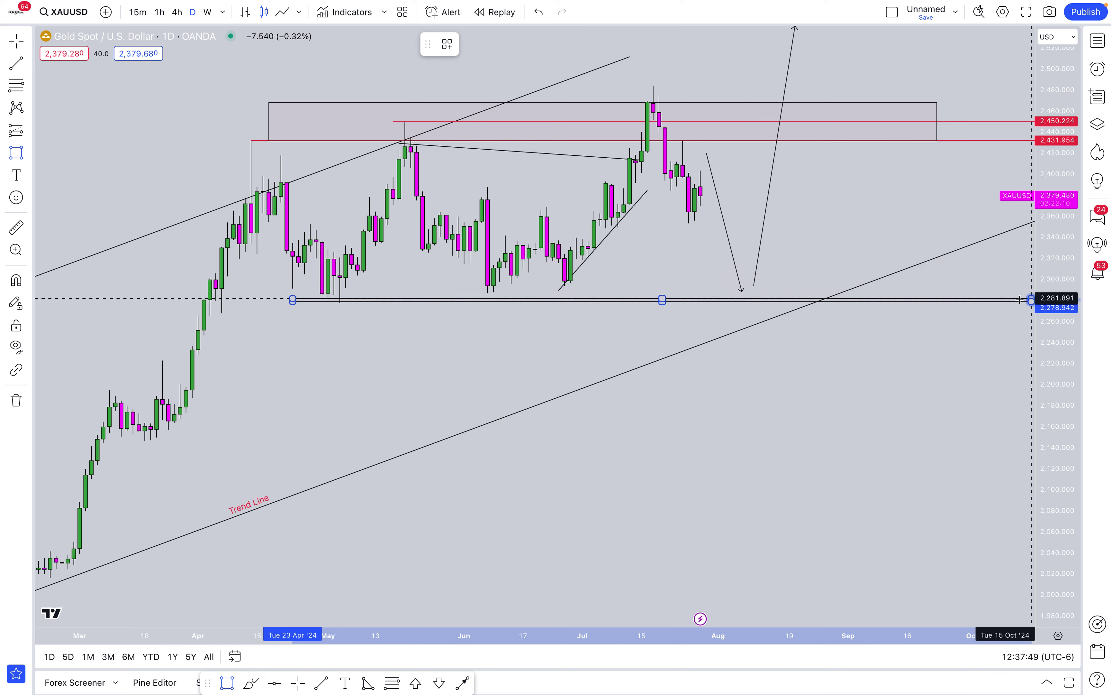
pyautogui.click(1006, 286)
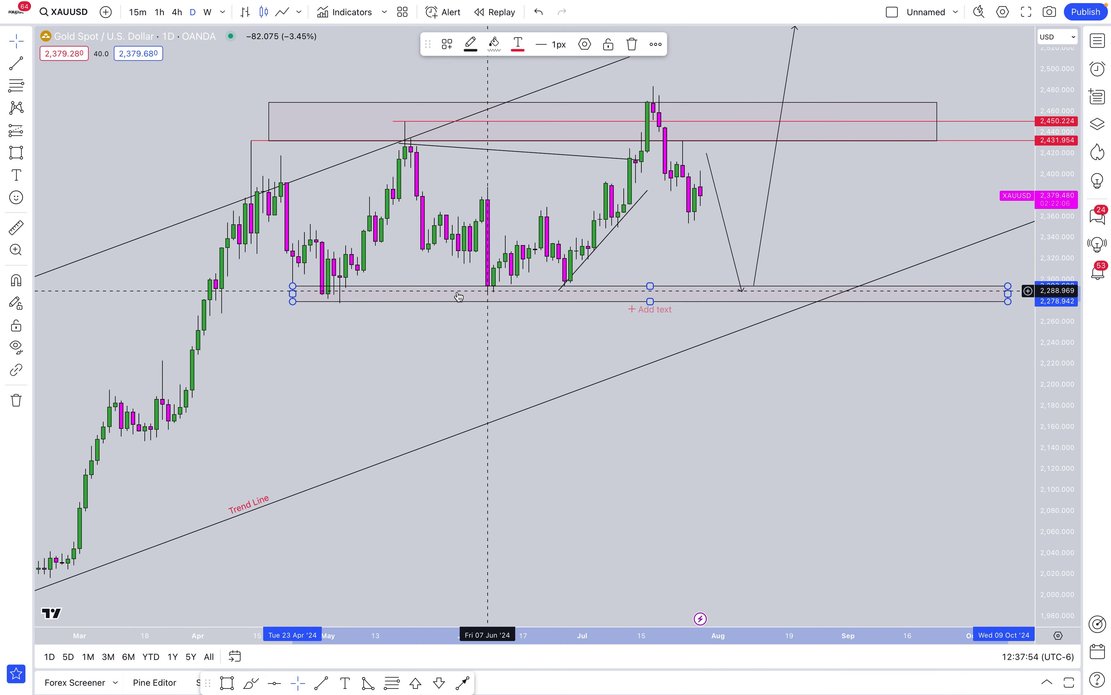
# Step: Set the support rectangle's background color to green
pyautogui.doubleClick(603, 302)
pyautogui.click(537, 358)
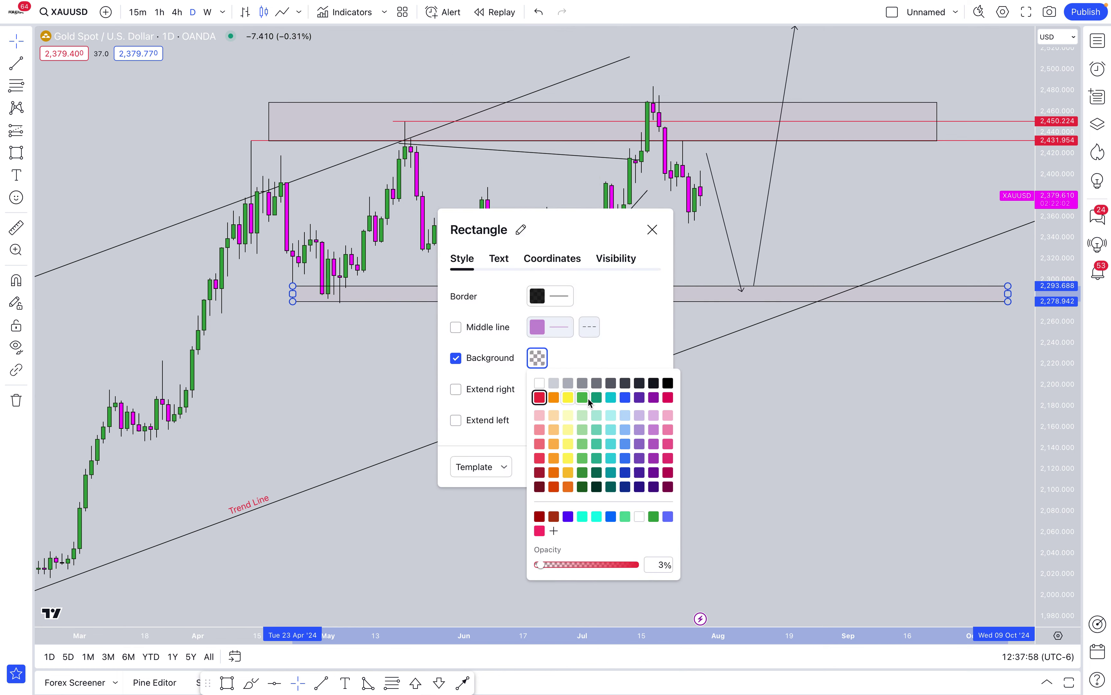
pyautogui.click(588, 398)
pyautogui.click(639, 356)
pyautogui.click(647, 472)
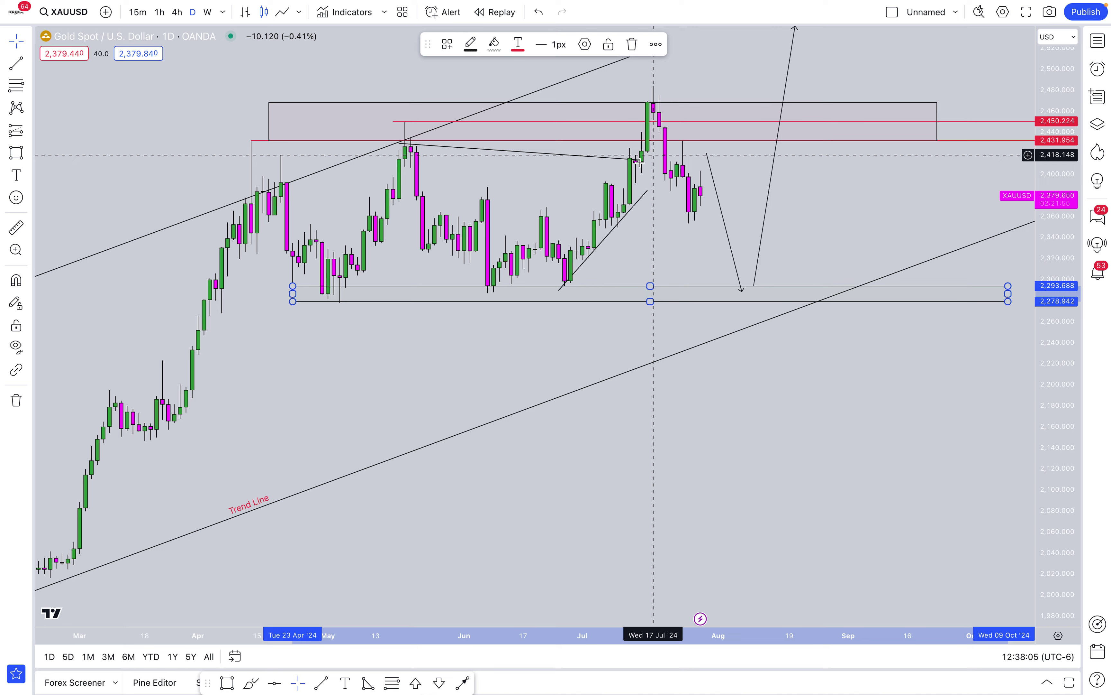
# Step: Draw a narrow rectangle above the support zone from 15 May '24 at 2,317.289 to 9 Sep '24 at 2,324.154
pyautogui.hscroll(2, 650, 187)
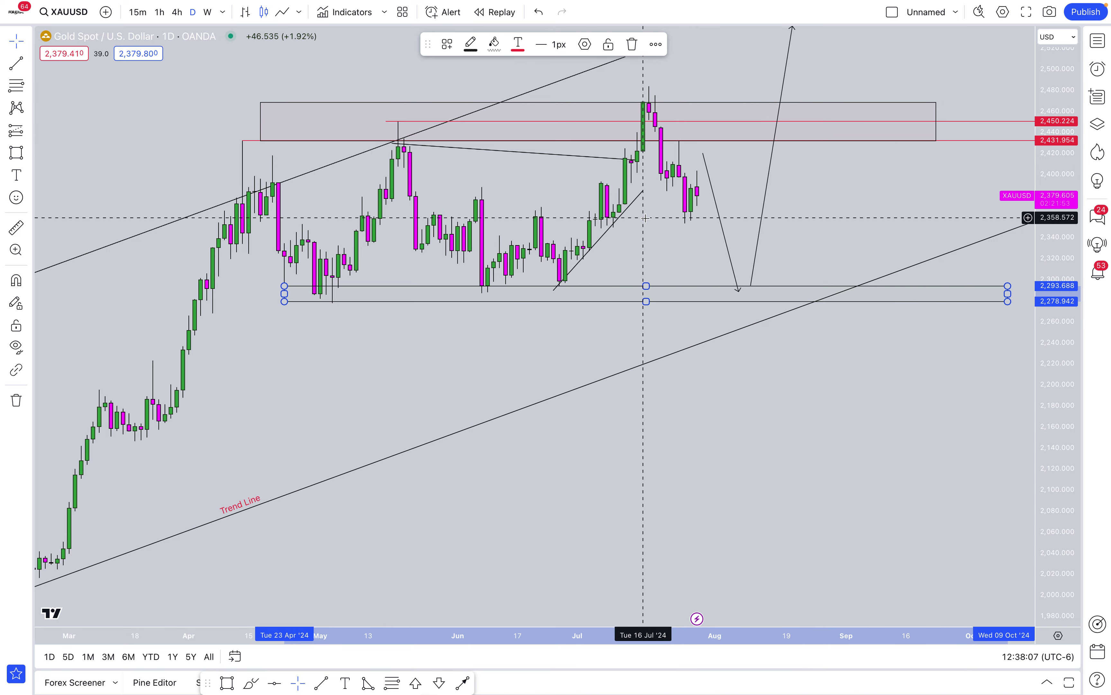
pyautogui.scroll(3, 645, 219)
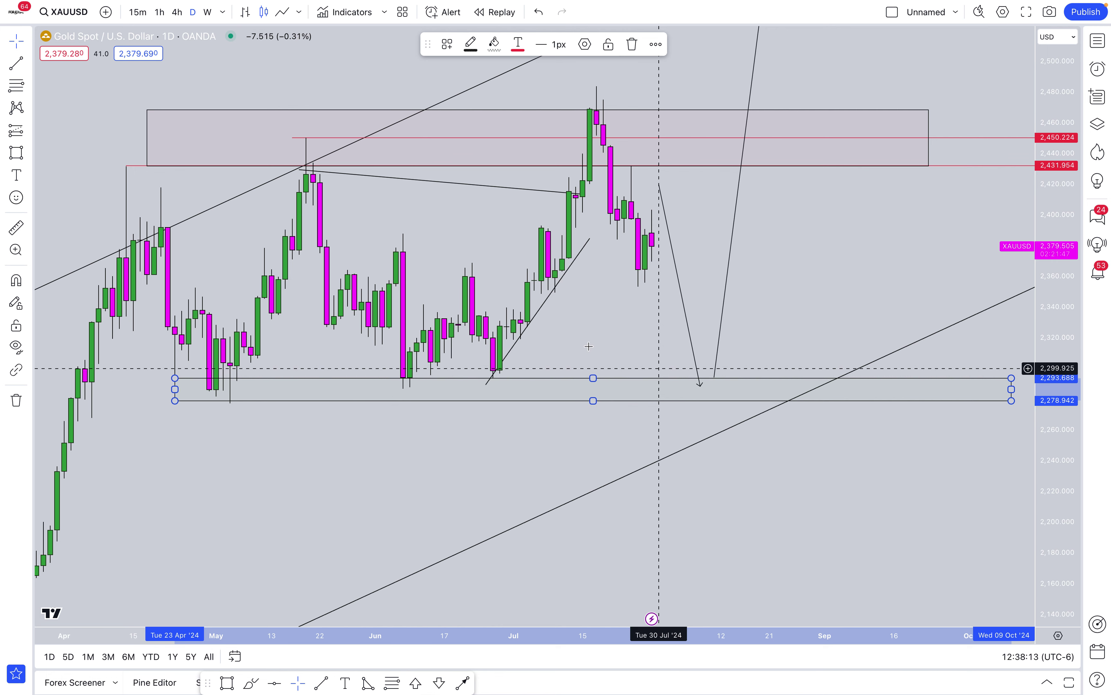
pyautogui.click(317, 287)
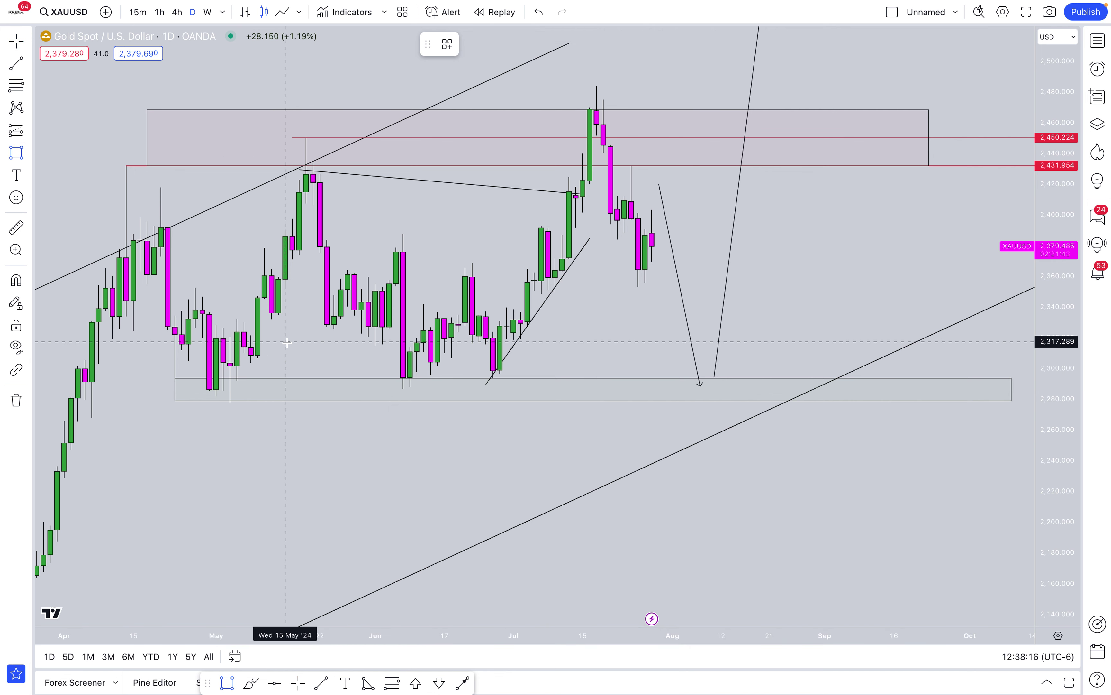
pyautogui.moveTo(285, 341); pyautogui.dragTo(860, 330)
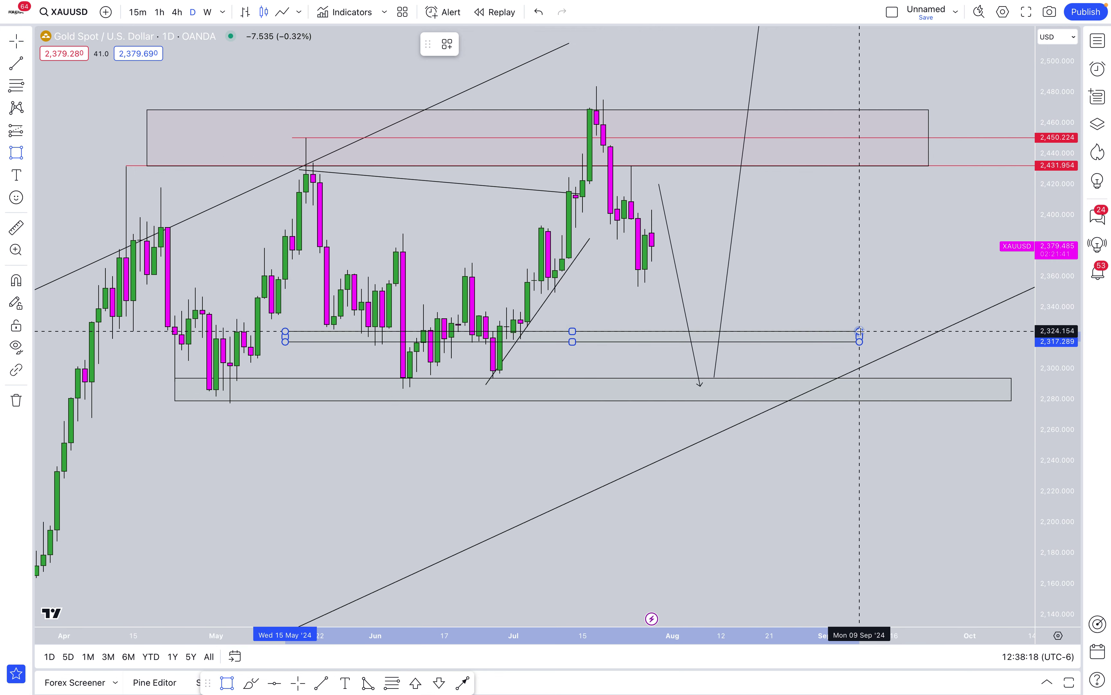
pyautogui.click(859, 331)
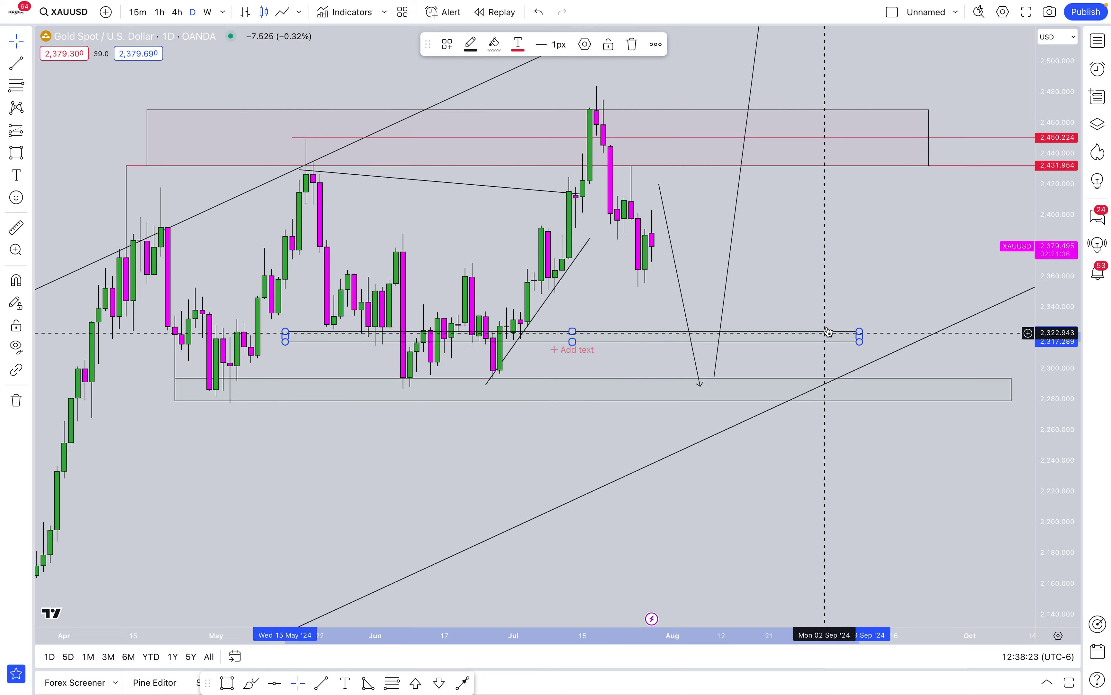
# Step: Delete the two projection arrows beside the latest candles
pyautogui.scroll(-3, 796, 214)
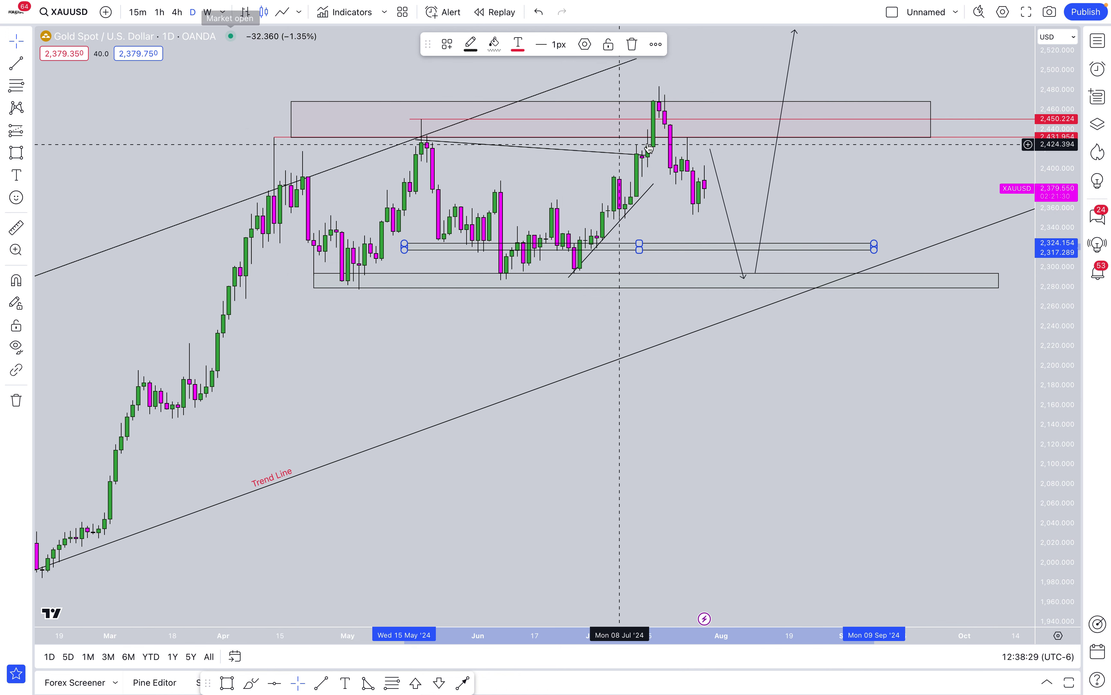
pyautogui.click(771, 162)
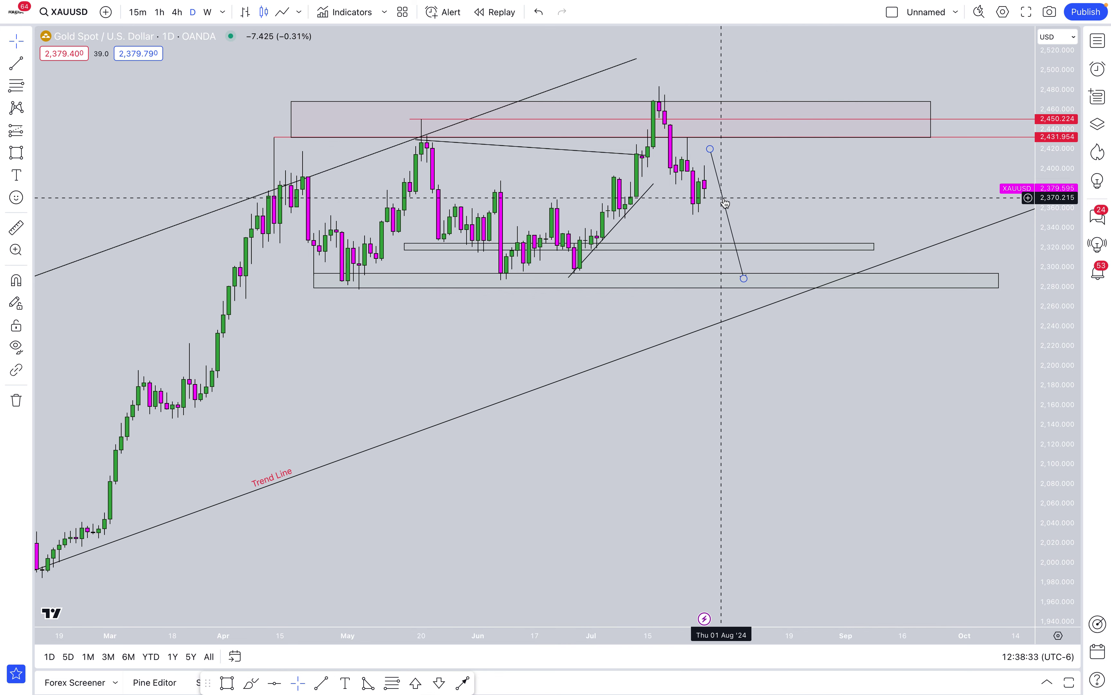
# Step: Switch the XAUUSD chart to the 1-hour timeframe and examine the recent candles against the drawn zones
pyautogui.click(156, 15)
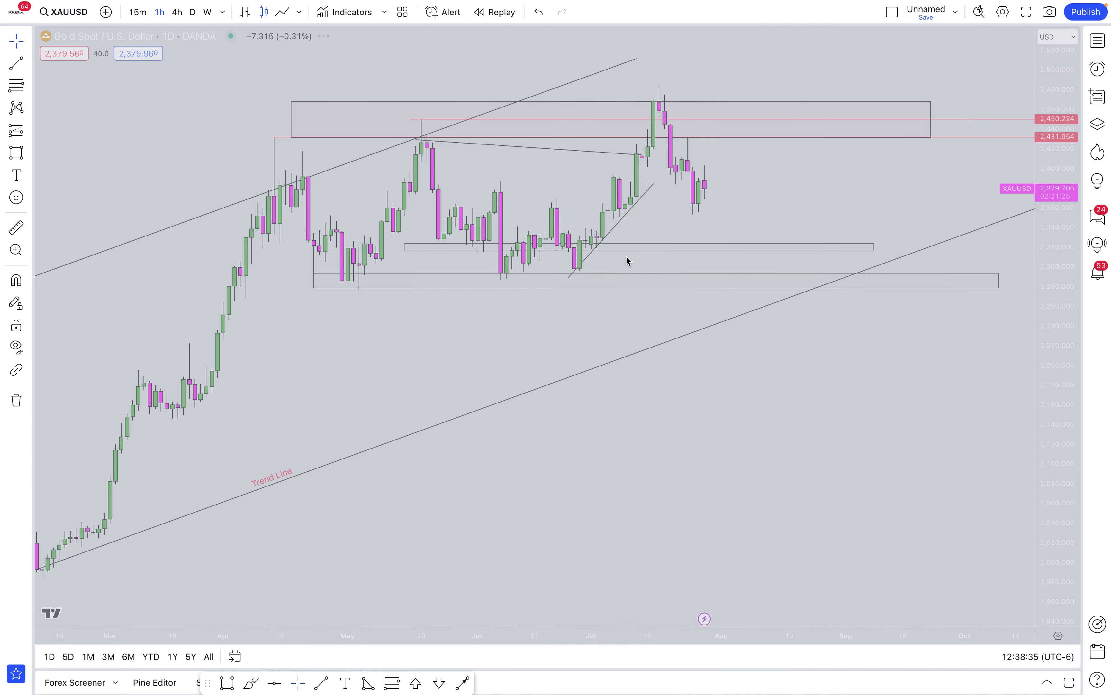
pyautogui.scroll(3, 834, 366)
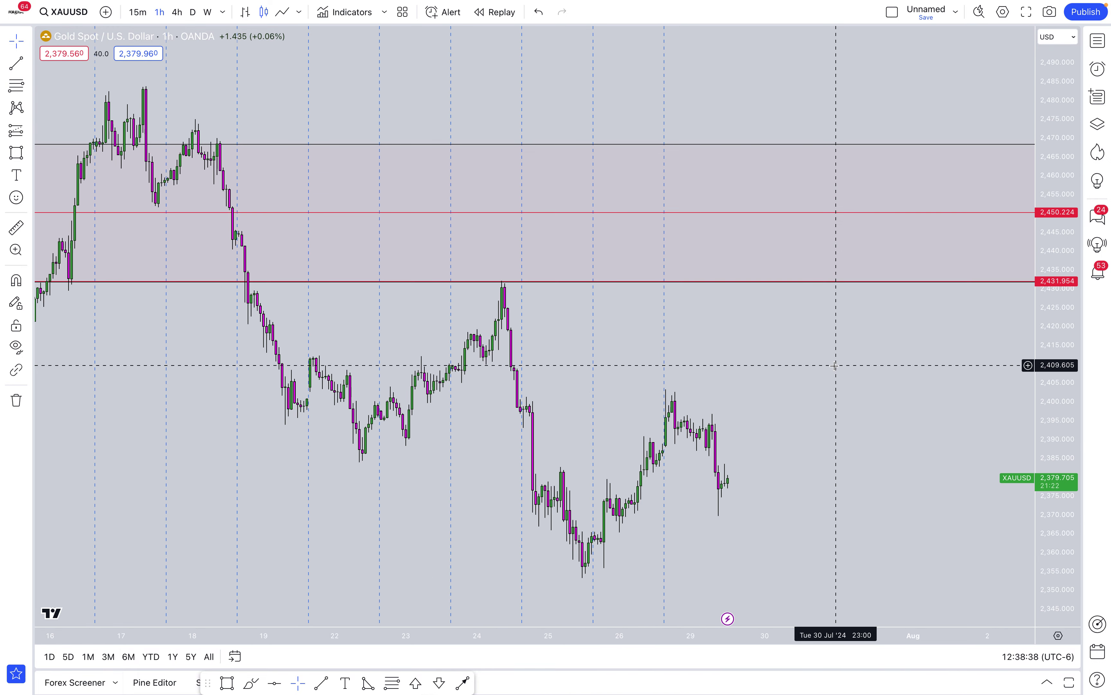
pyautogui.scroll(-2, 834, 365)
pyautogui.scroll(-1, 703, 322)
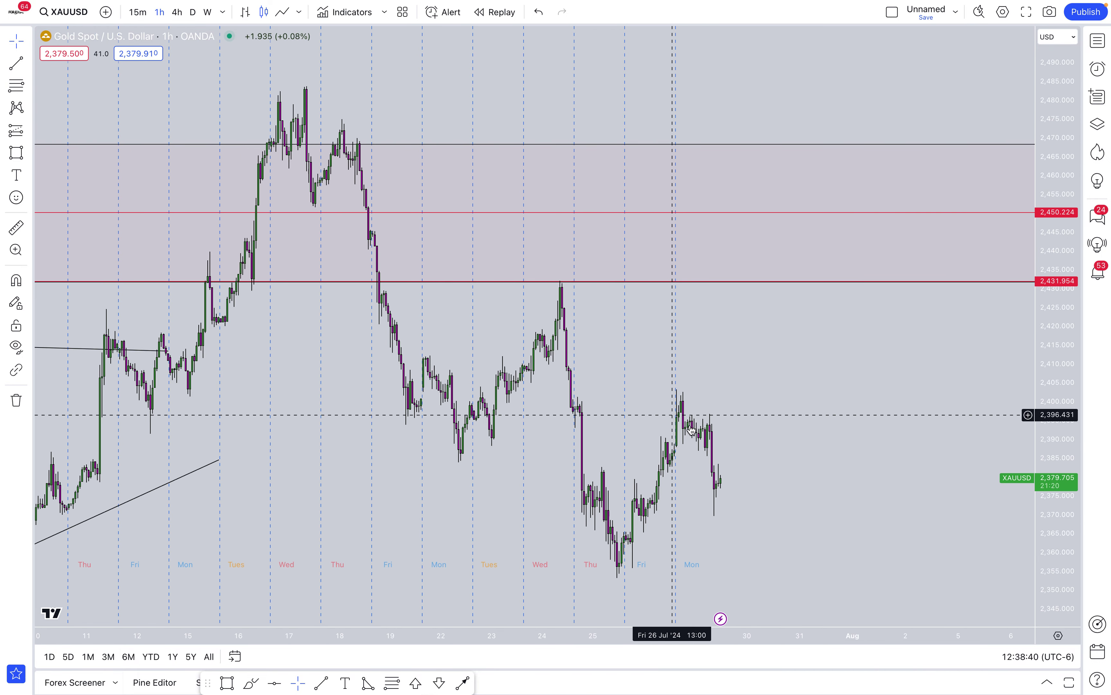
pyautogui.scroll(1, 692, 430)
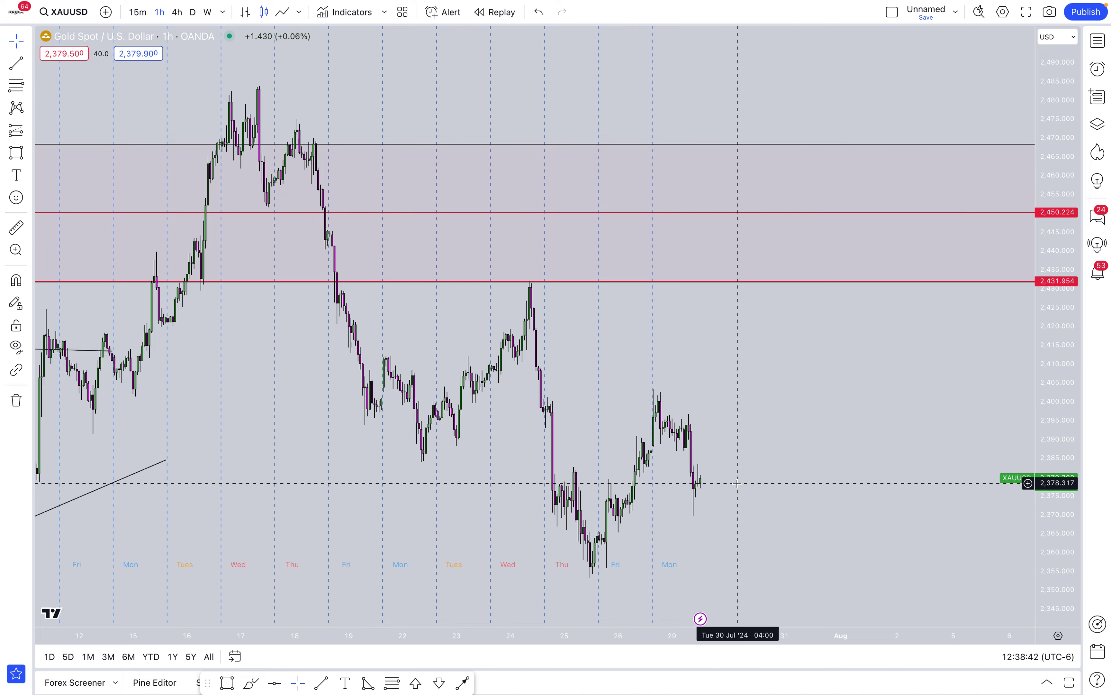
pyautogui.scroll(-4, 737, 483)
pyautogui.scroll(-5, 737, 482)
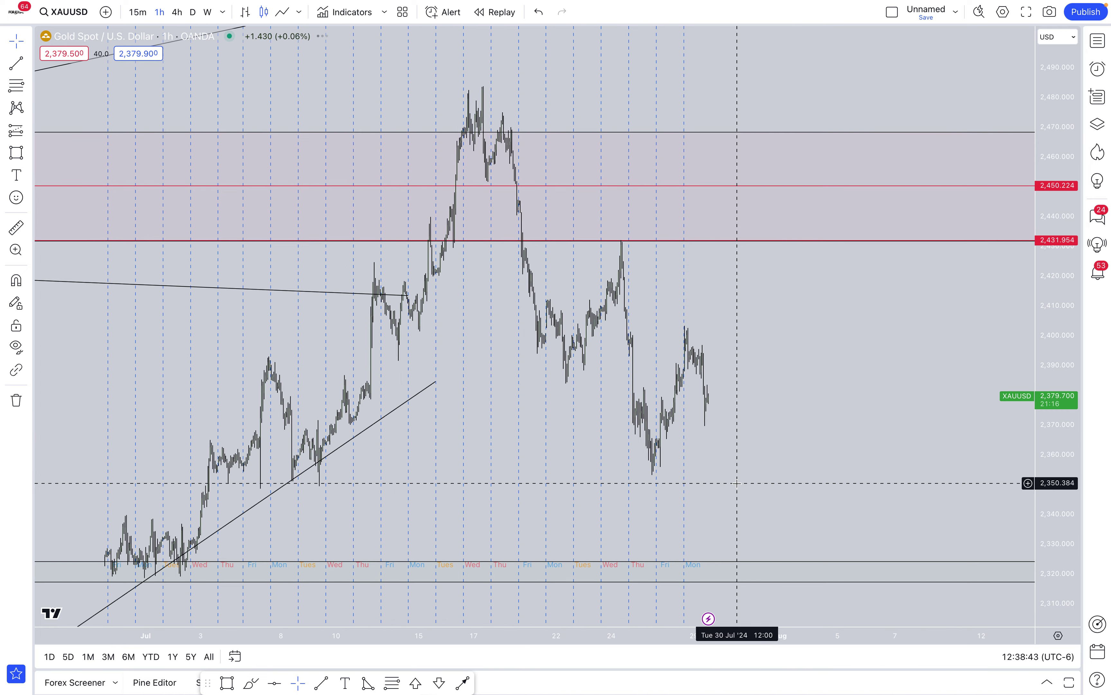
pyautogui.scroll(2, 736, 483)
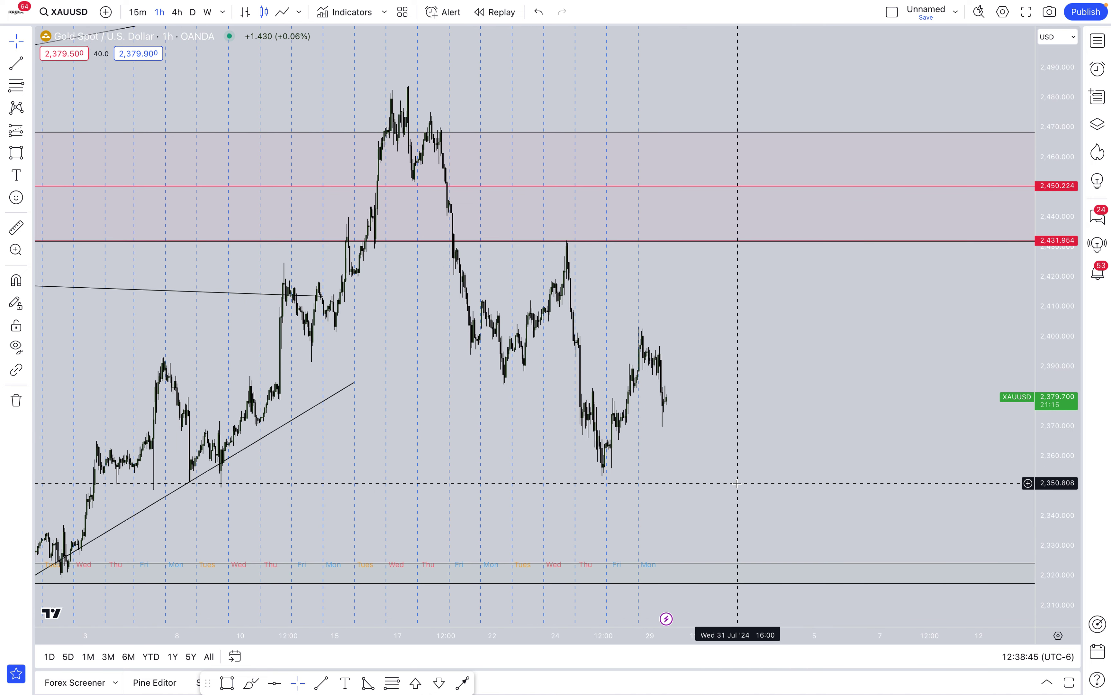
# Step: Load XAUUSD from the Forexia List watchlist and examine the existing zones, channel and arrows on its hourly chart
pyautogui.click(1098, 42)
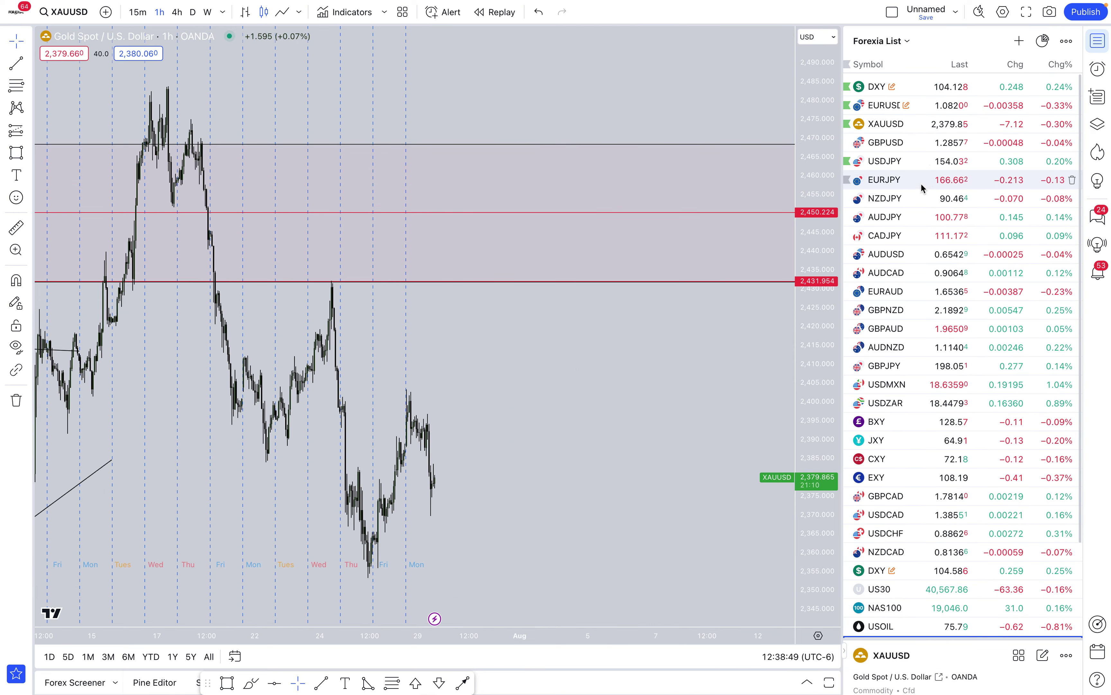
pyautogui.click(902, 125)
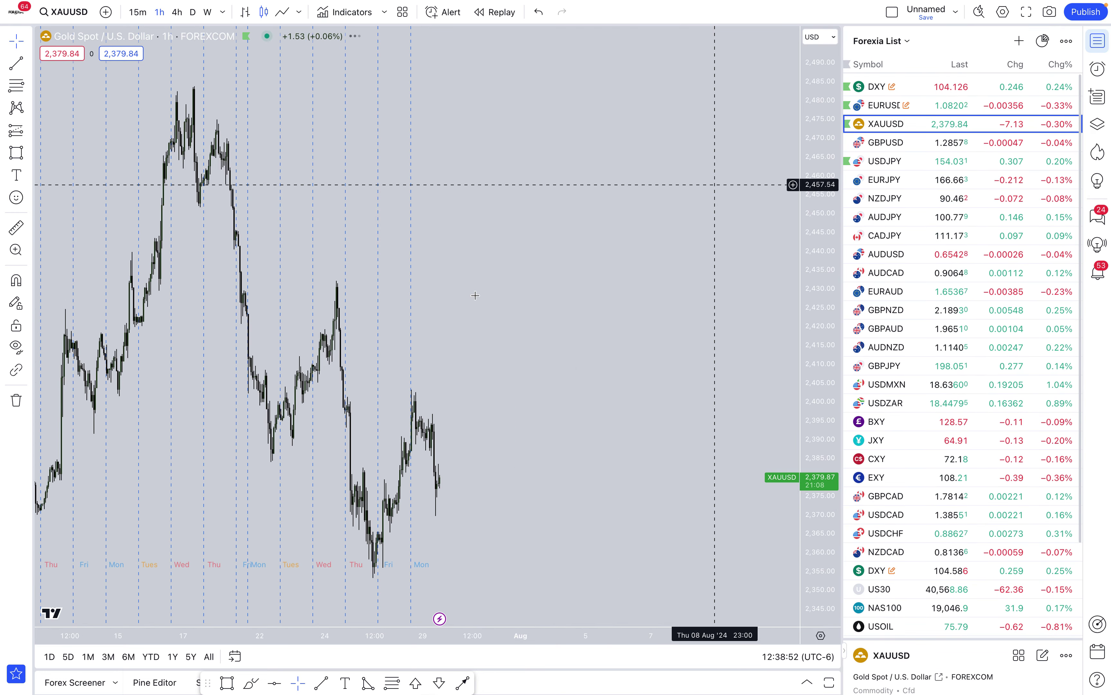
pyautogui.scroll(-5, 598, 372)
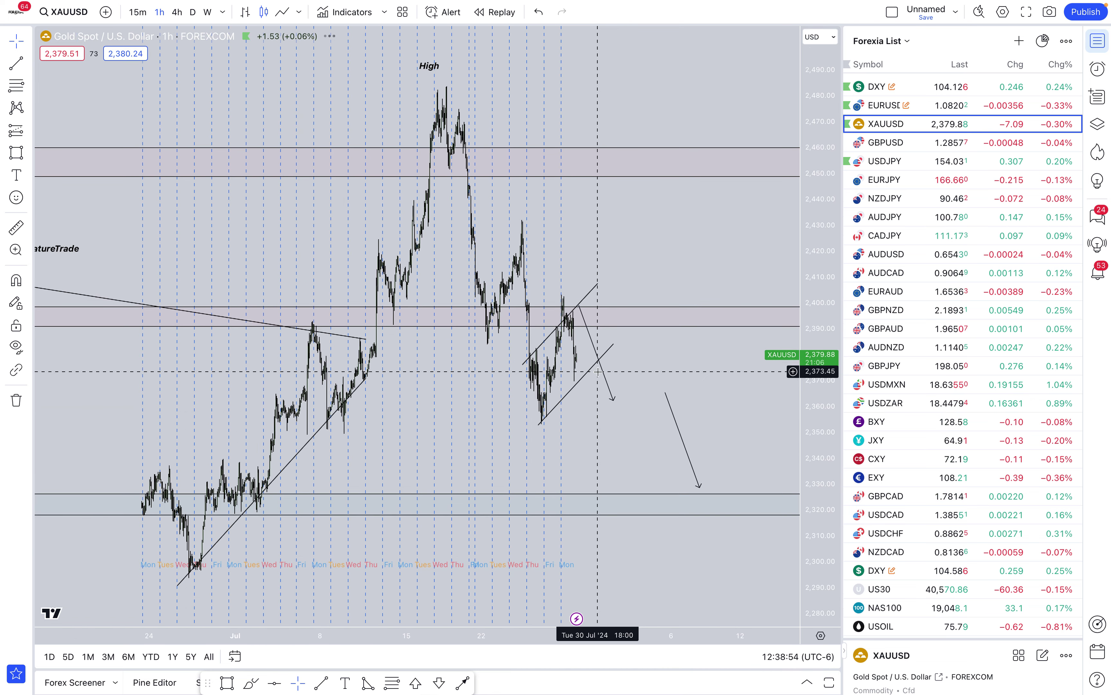
pyautogui.scroll(3, 597, 371)
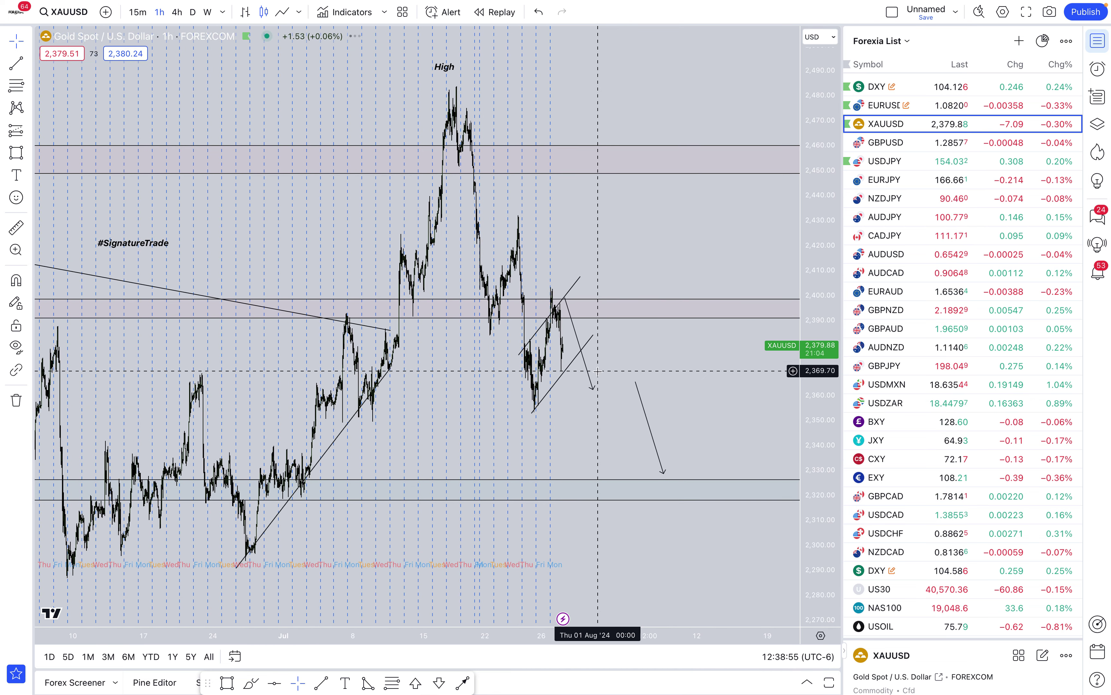
pyautogui.scroll(4, 597, 372)
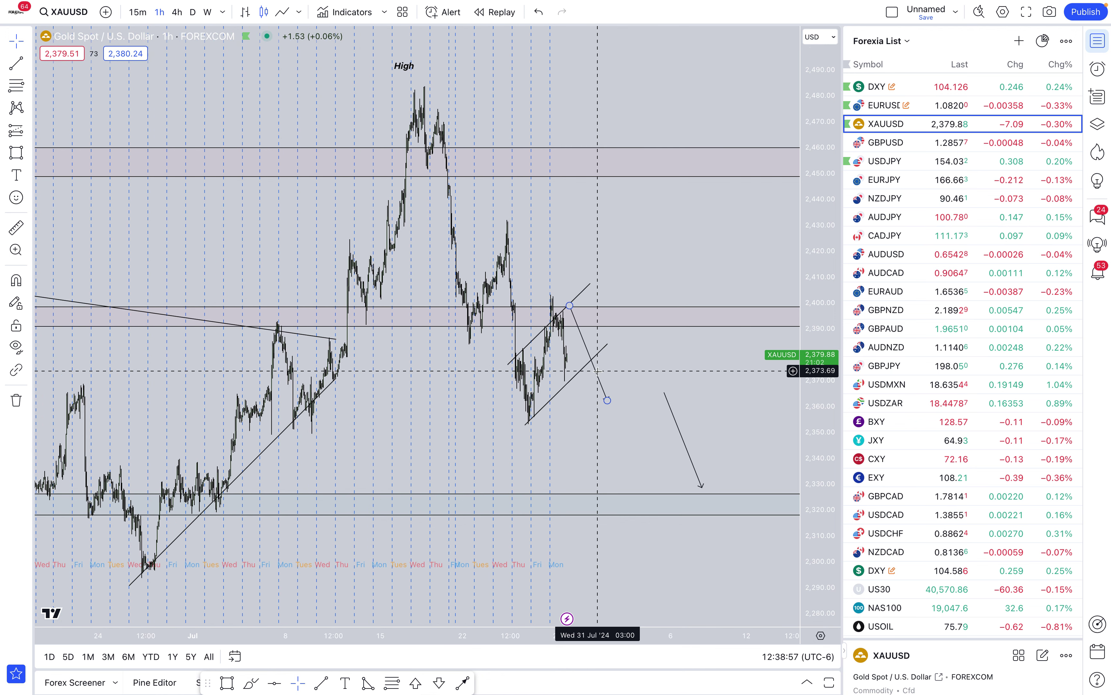
pyautogui.scroll(-4, 598, 371)
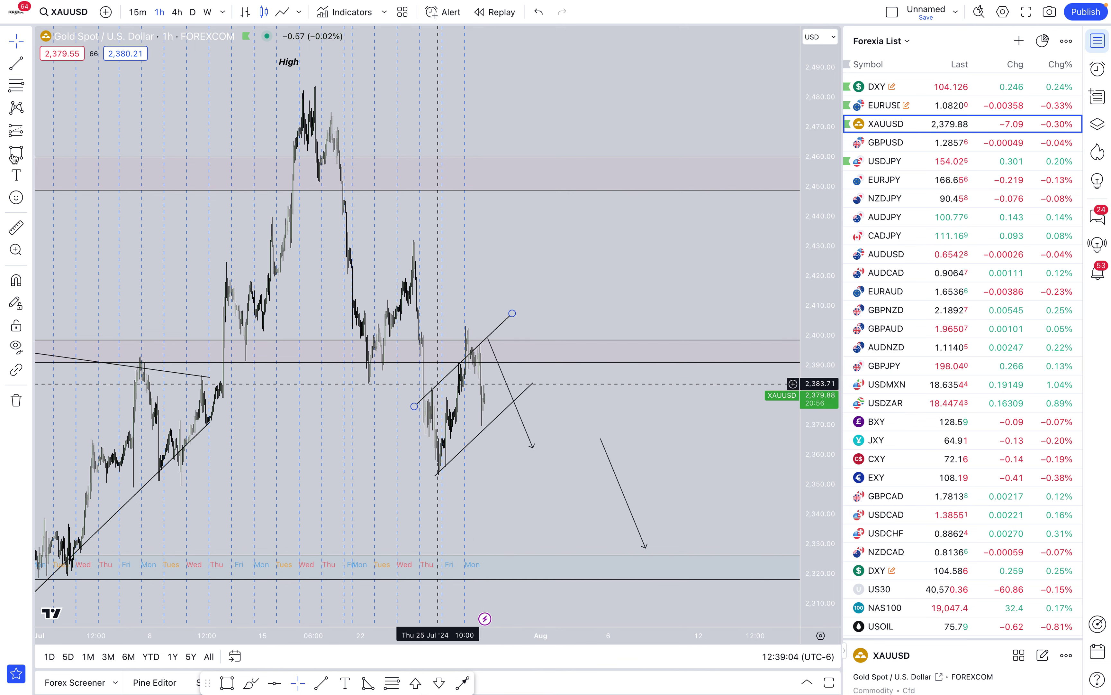
# Step: Draw an arrow beside the latest candle from 29 Jul '24 17:00 at 2,375.79 up to 30 Jul '24 07:00 at 2,402.88
pyautogui.click(28, 63)
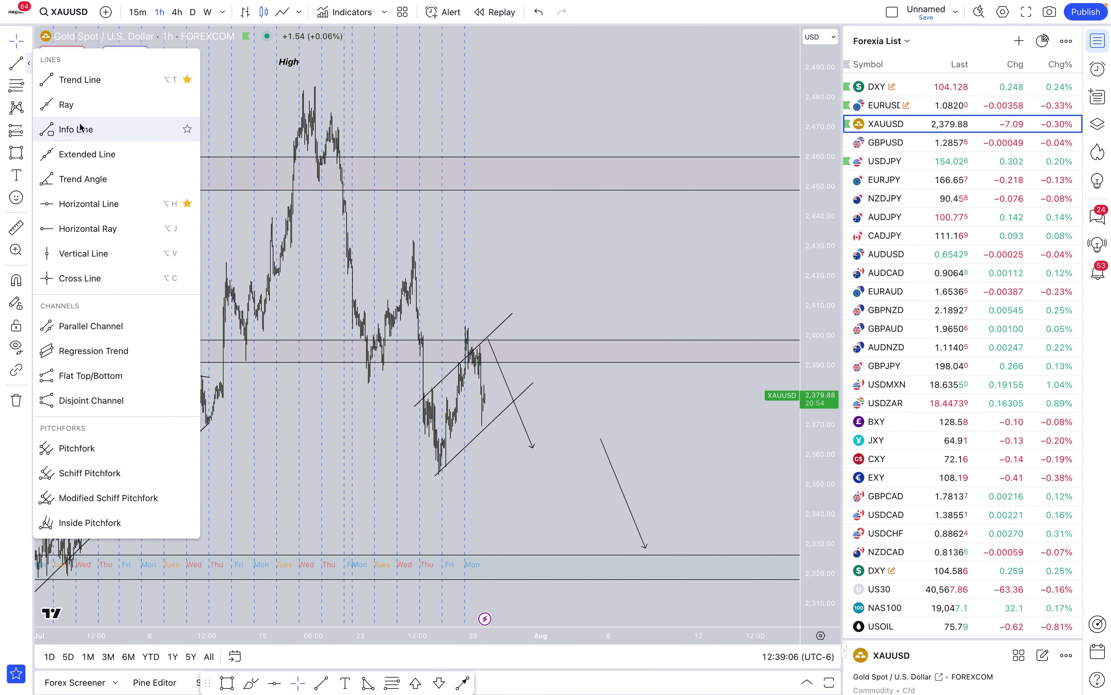
pyautogui.click(29, 110)
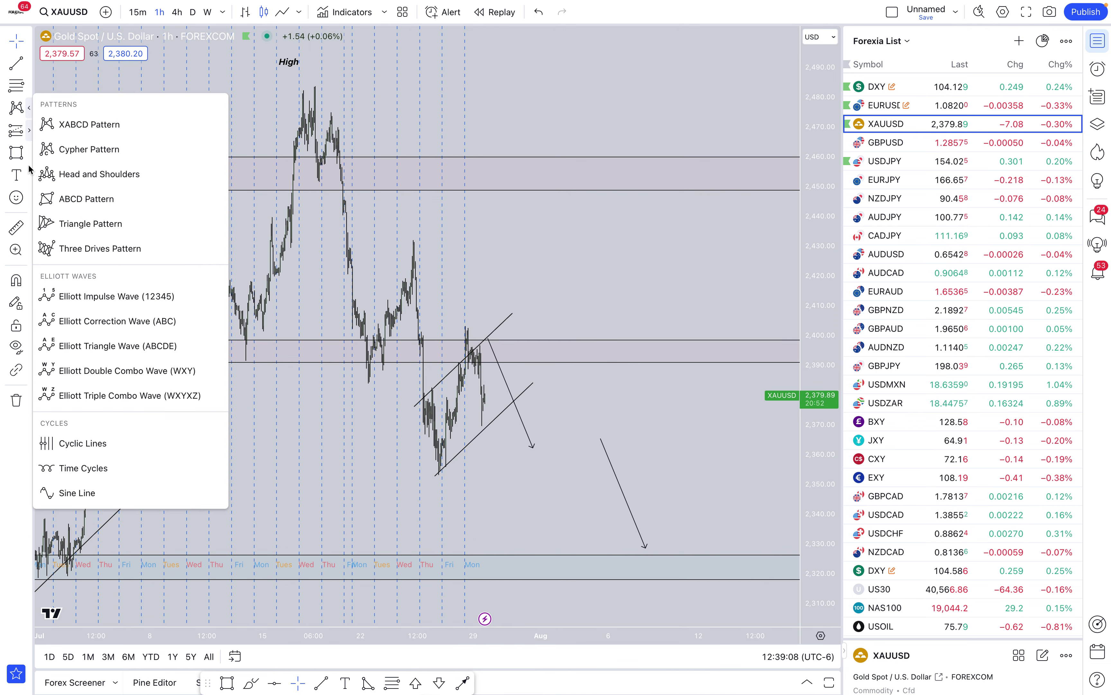
pyautogui.click(30, 147)
pyautogui.click(60, 241)
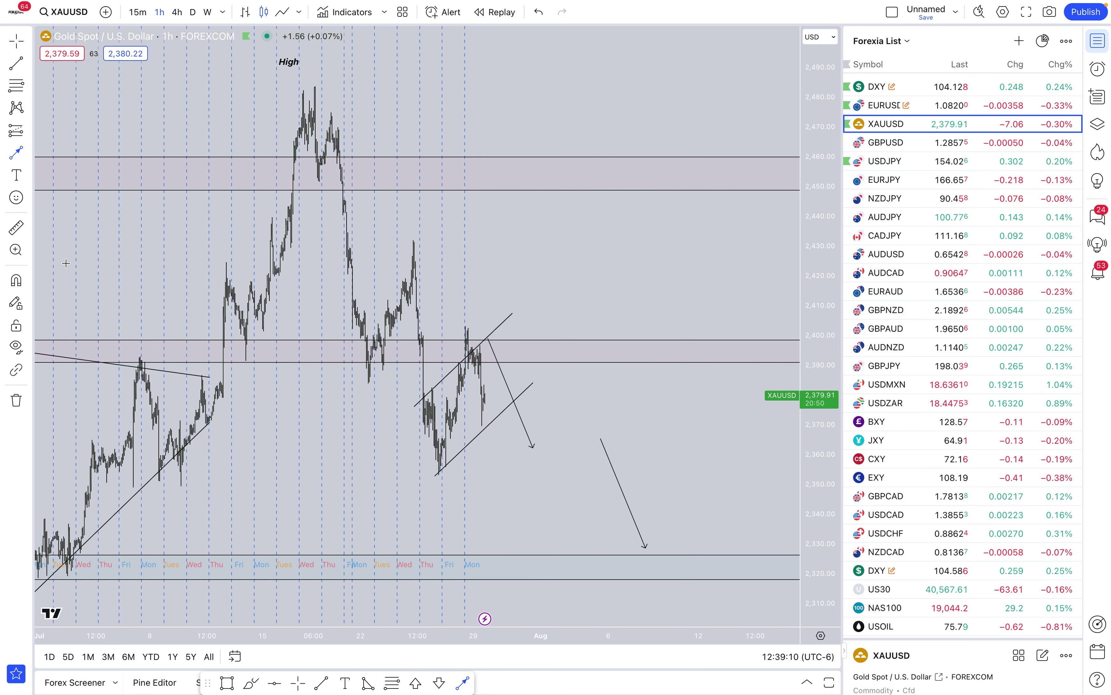
pyautogui.click(489, 407)
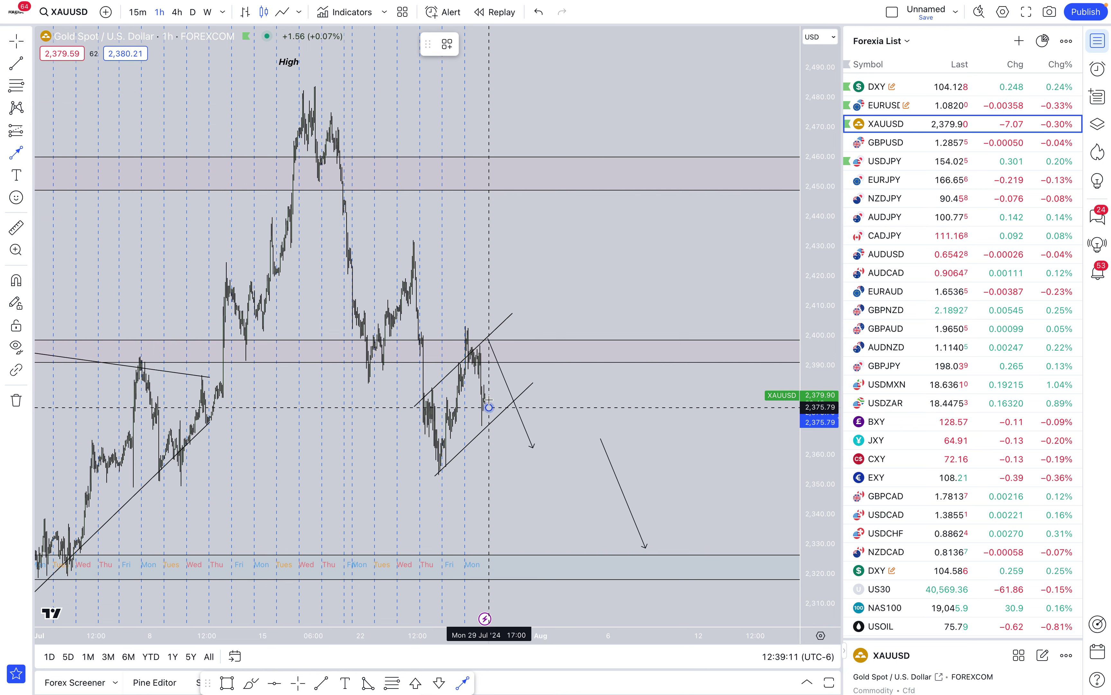
pyautogui.click(502, 326)
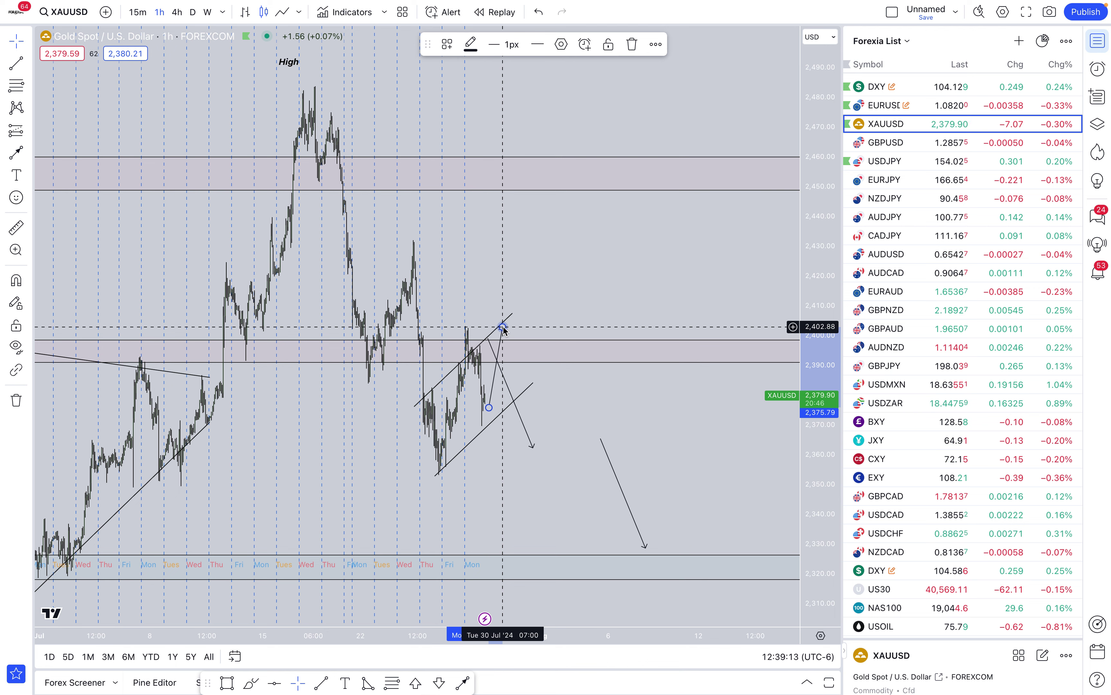
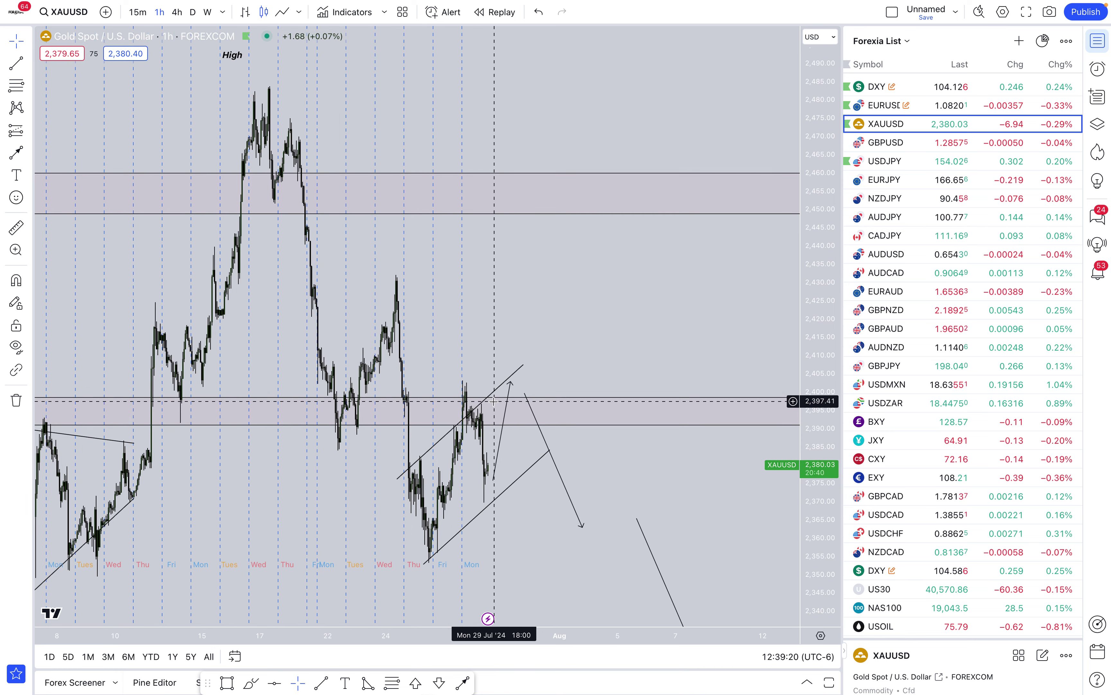
# Step: Circle the Monday swing high near 2,400 and the earlier Wednesday swing high near 2,430 with the Brush
pyautogui.scroll(5, 494, 401)
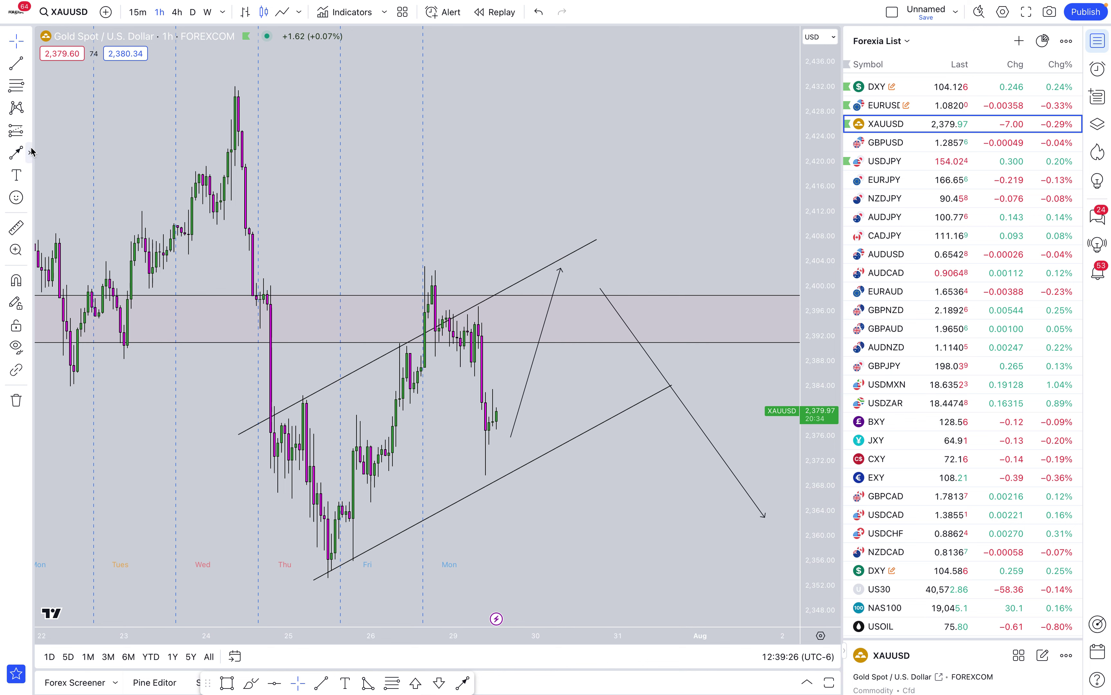
pyautogui.click(31, 152)
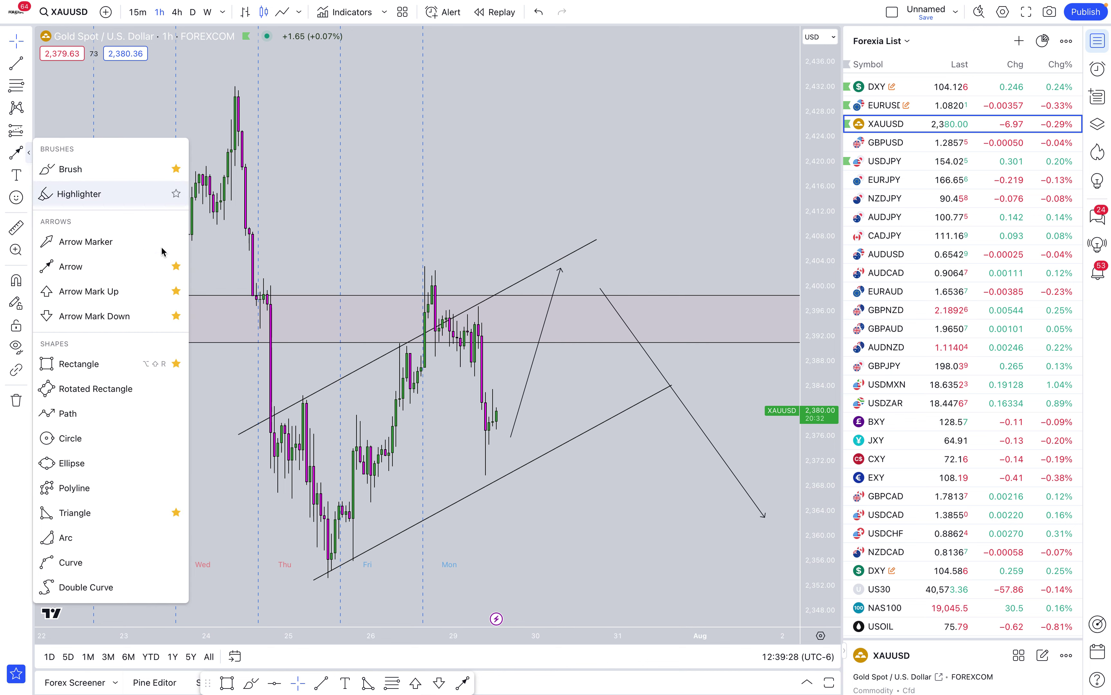
pyautogui.click(73, 169)
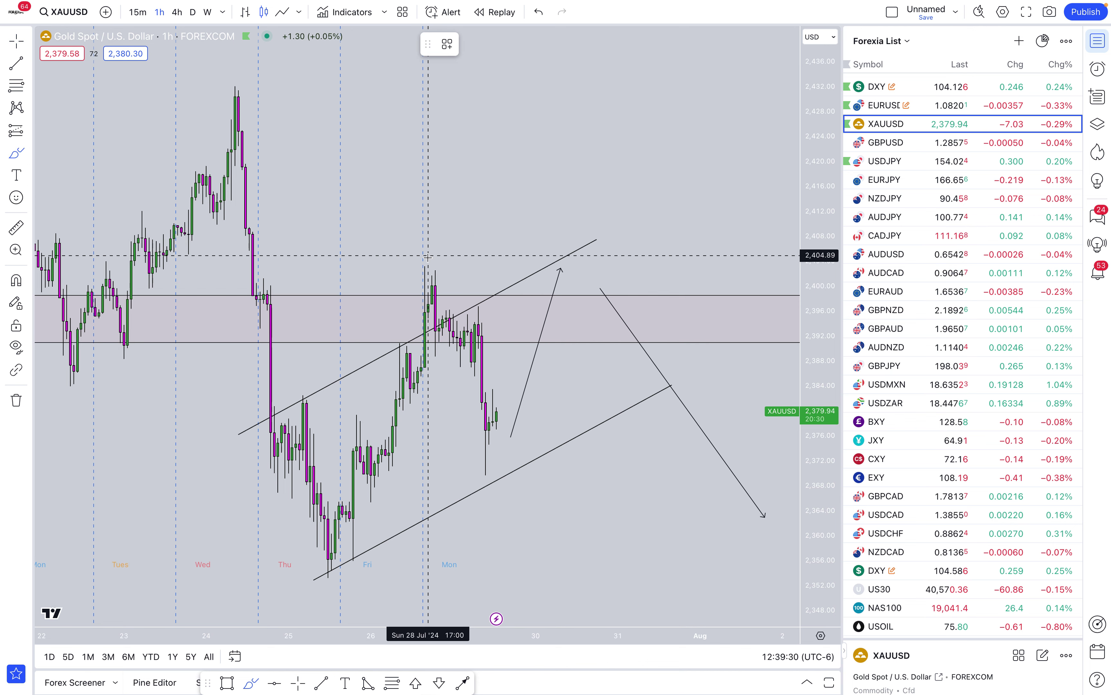
pyautogui.moveTo(452, 264)
pyautogui.mouseDown()
pyautogui.moveTo(414, 278)
pyautogui.moveTo(451, 271)
pyautogui.moveTo(439, 262)
pyautogui.mouseUp()
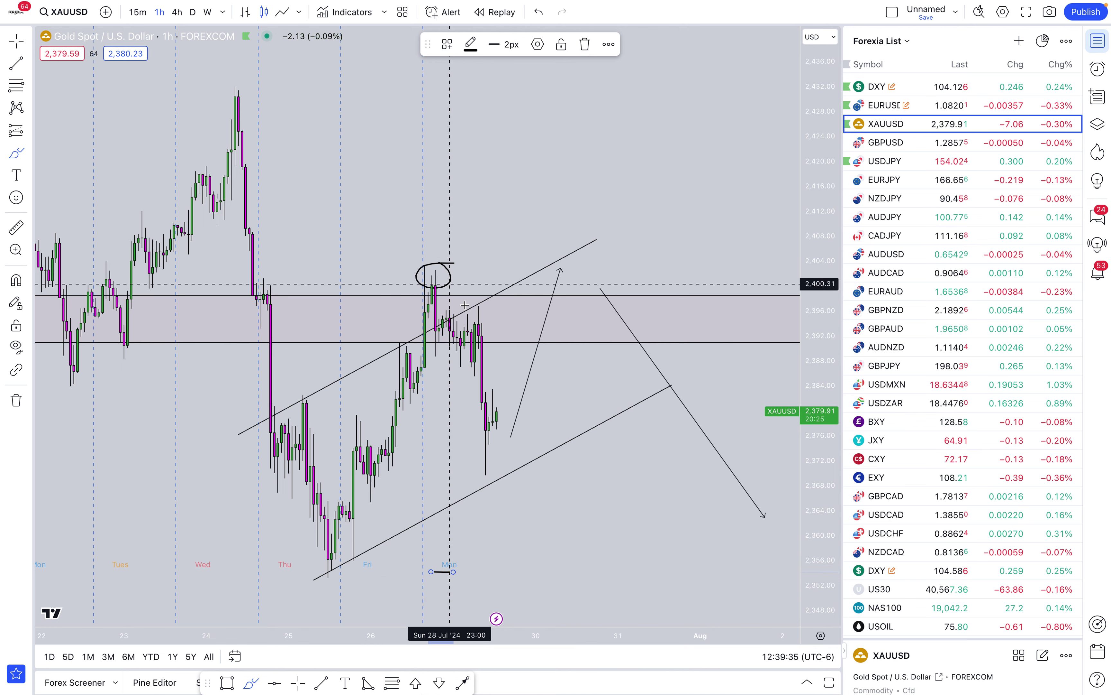
pyautogui.scroll(-5, 464, 305)
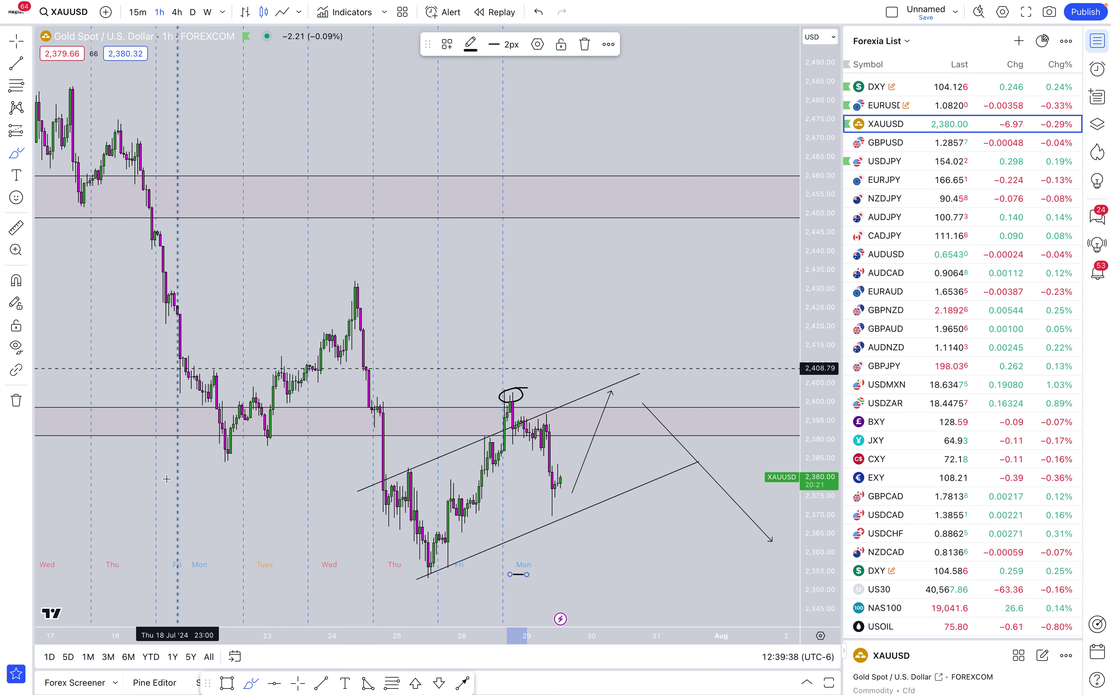
pyautogui.moveTo(367, 274)
pyautogui.mouseDown()
pyautogui.moveTo(374, 296)
pyautogui.moveTo(345, 290)
pyautogui.moveTo(354, 273)
pyautogui.mouseUp()
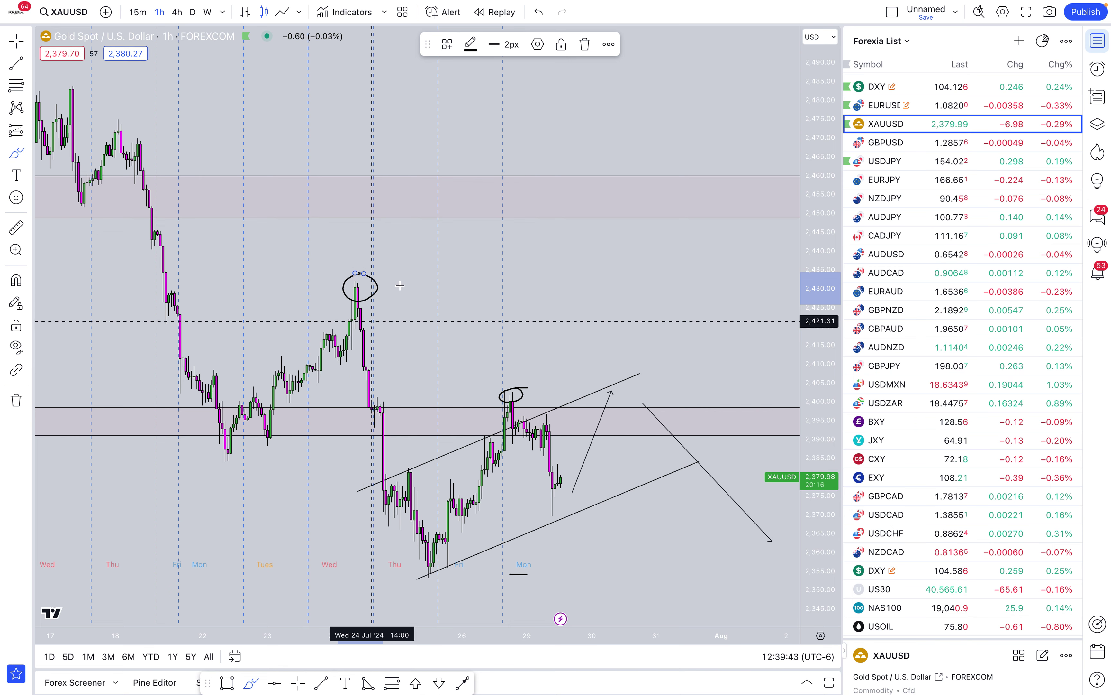
# Step: Draw a horizontal brush line at about 2,430 through the circled Wednesday high, extending toward the Monday candles
pyautogui.hscroll(3, 574, 424)
pyautogui.scroll(5, 574, 424)
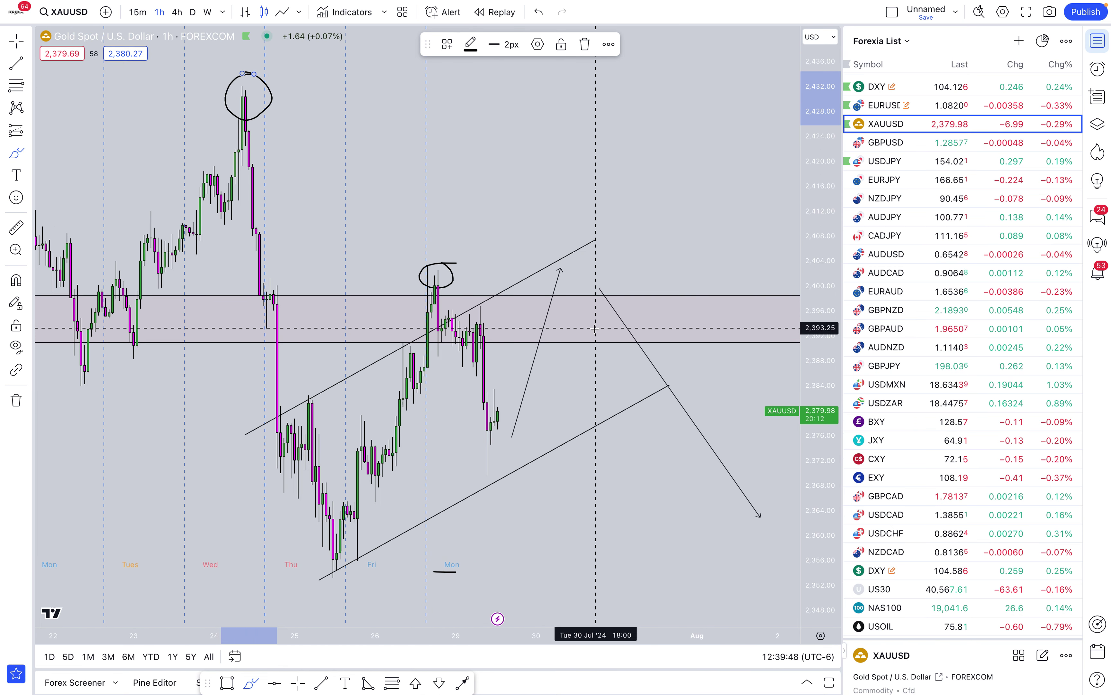
pyautogui.scroll(-4, 469, 325)
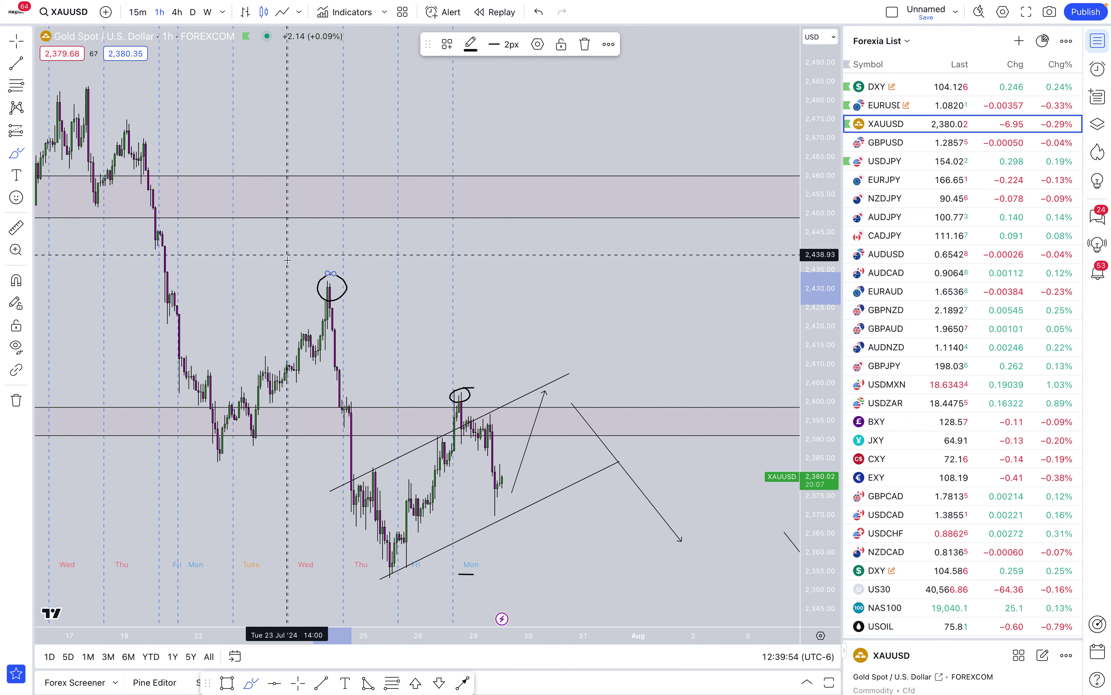
pyautogui.click(466, 286)
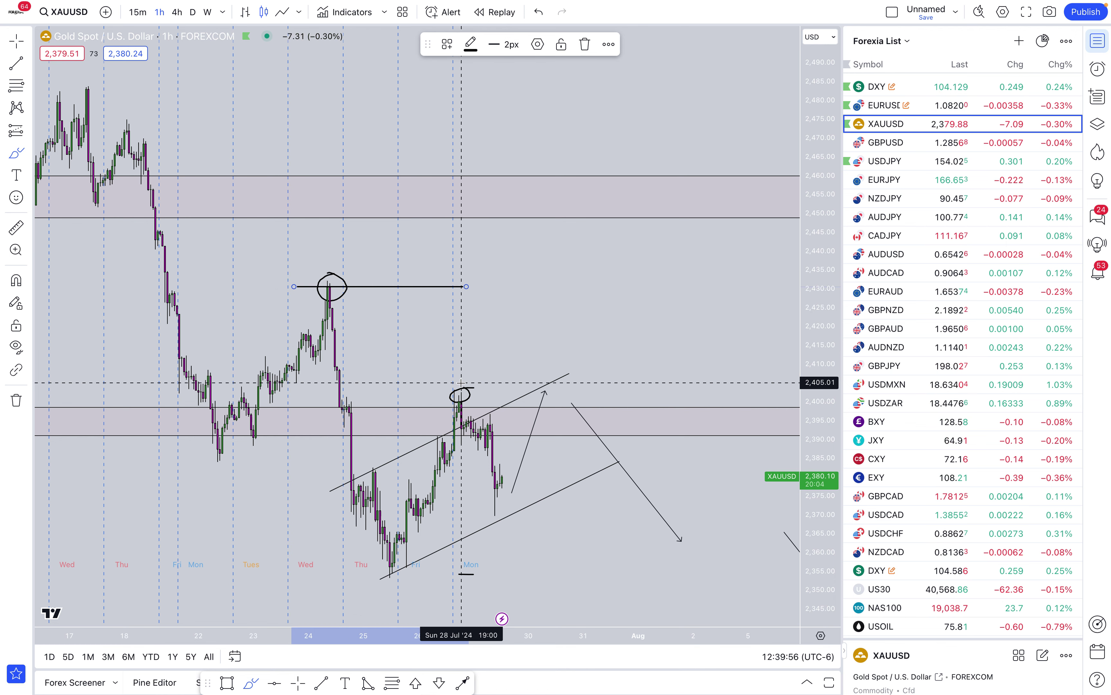
pyautogui.click(497, 493)
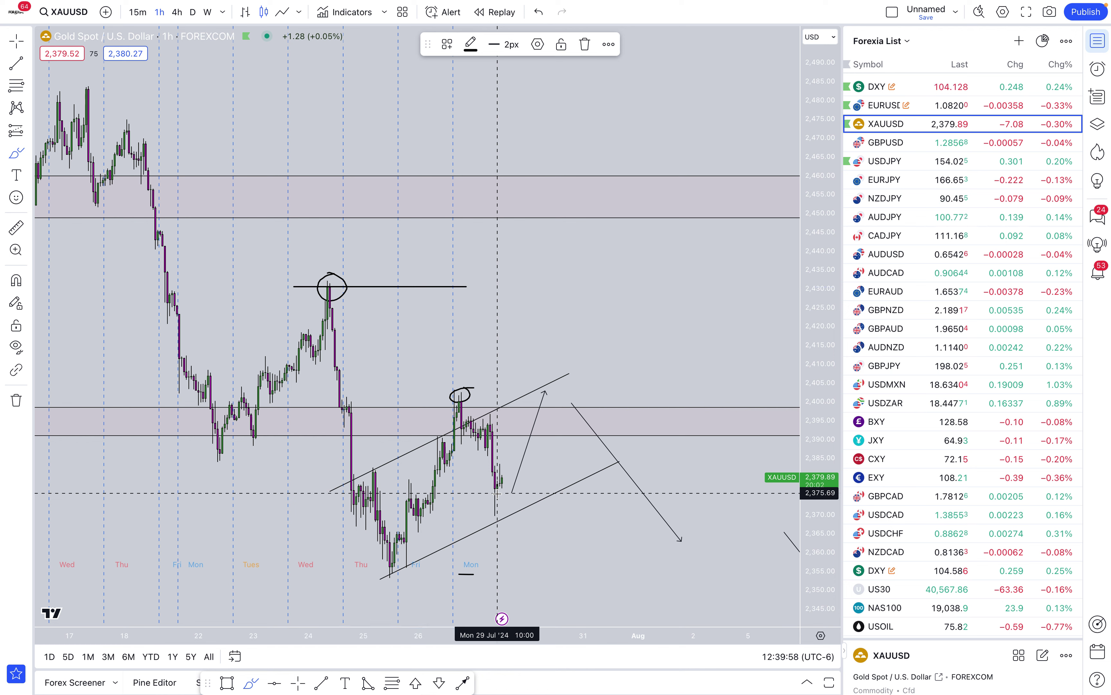
# Step: Sketch two freehand price paths from the latest candle toward the channel's upper line, deleting each stroke
pyautogui.moveTo(497, 493)
pyautogui.mouseDown()
pyautogui.moveTo(525, 374)
pyautogui.moveTo(480, 389)
pyautogui.mouseUp()
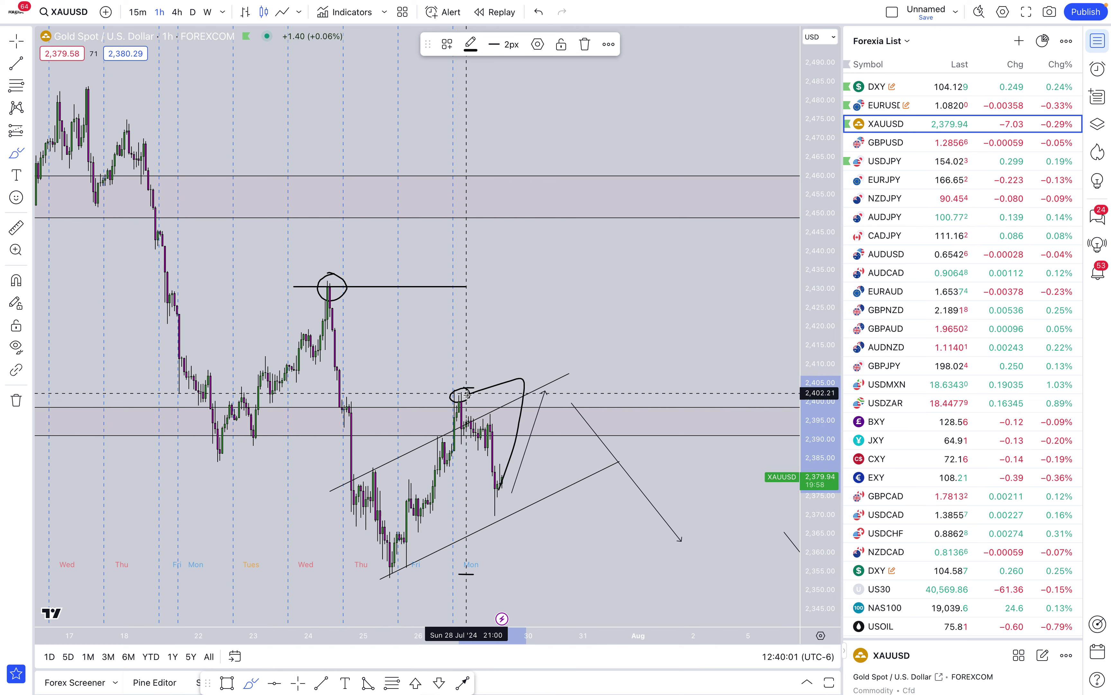
pyautogui.press('Delete')
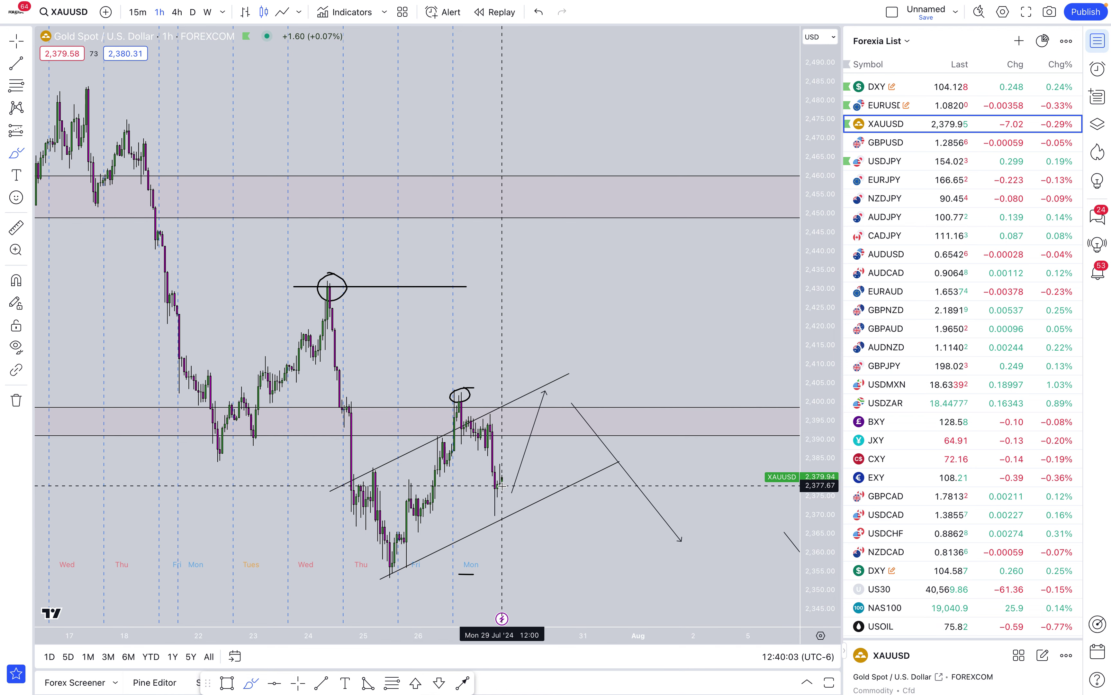
pyautogui.moveTo(502, 485)
pyautogui.mouseDown()
pyautogui.moveTo(508, 385)
pyautogui.moveTo(523, 395)
pyautogui.moveTo(530, 383)
pyautogui.moveTo(588, 505)
pyautogui.moveTo(623, 492)
pyautogui.mouseUp()
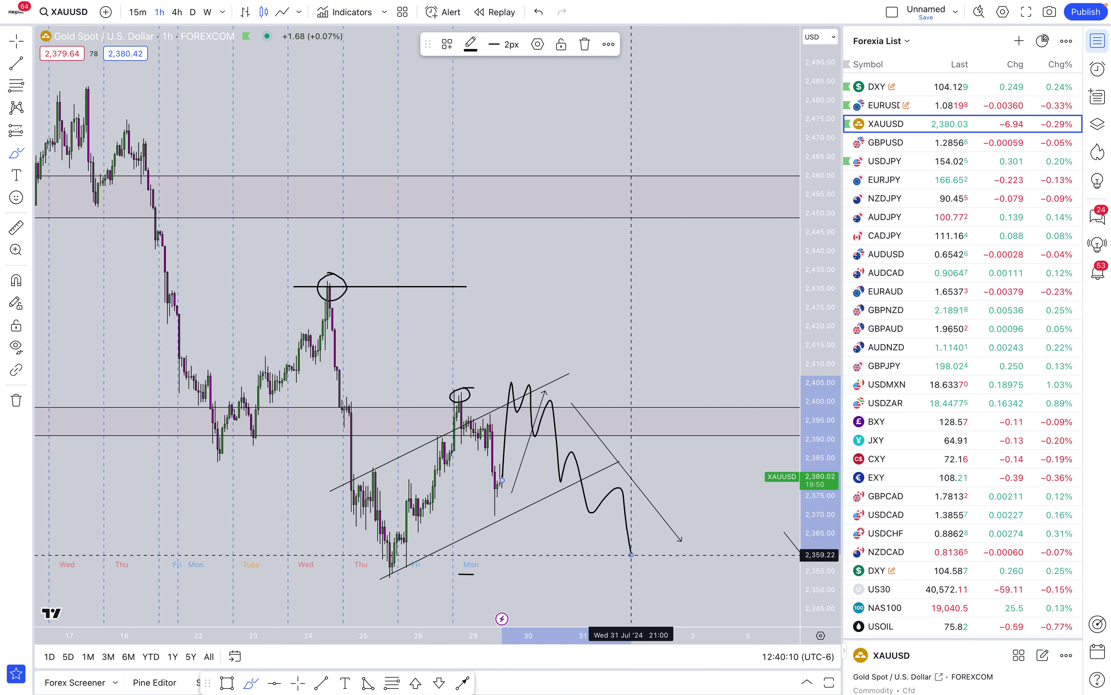
pyautogui.press('Delete')
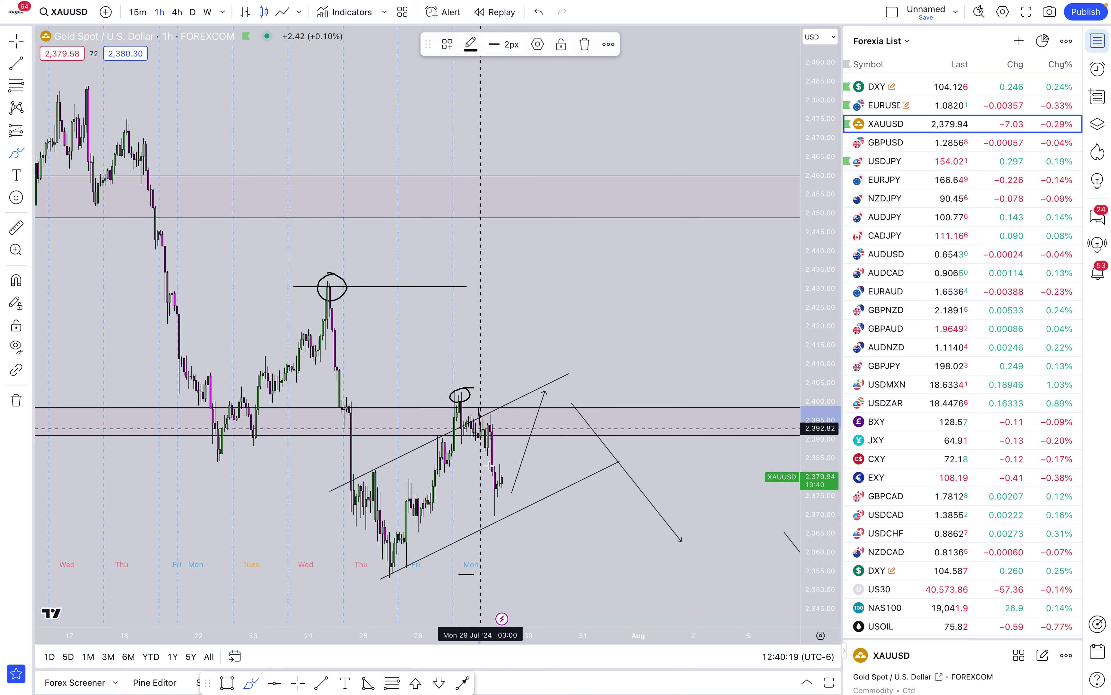
# Step: Brush a zigzag price path through the rising channel, an arrow beneath its lower line, and a falling continuation beyond the channel
pyautogui.moveTo(478, 407); pyautogui.dragTo(508, 479)
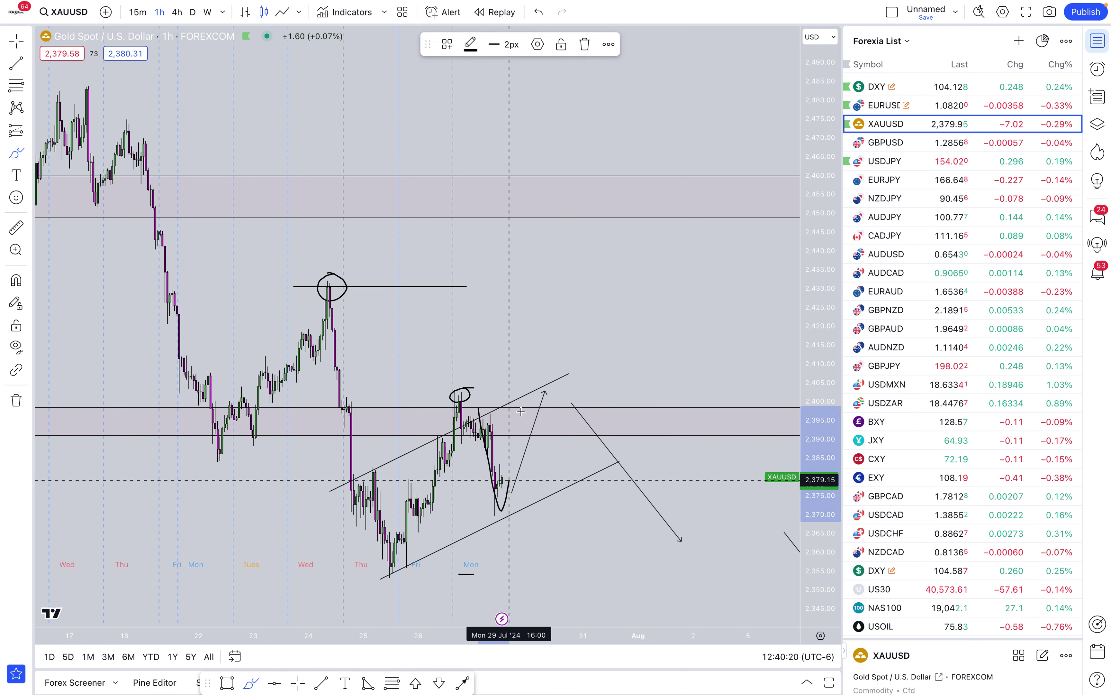
pyautogui.moveTo(509, 479)
pyautogui.mouseDown()
pyautogui.moveTo(583, 431)
pyautogui.moveTo(597, 455)
pyautogui.moveTo(609, 374)
pyautogui.mouseUp()
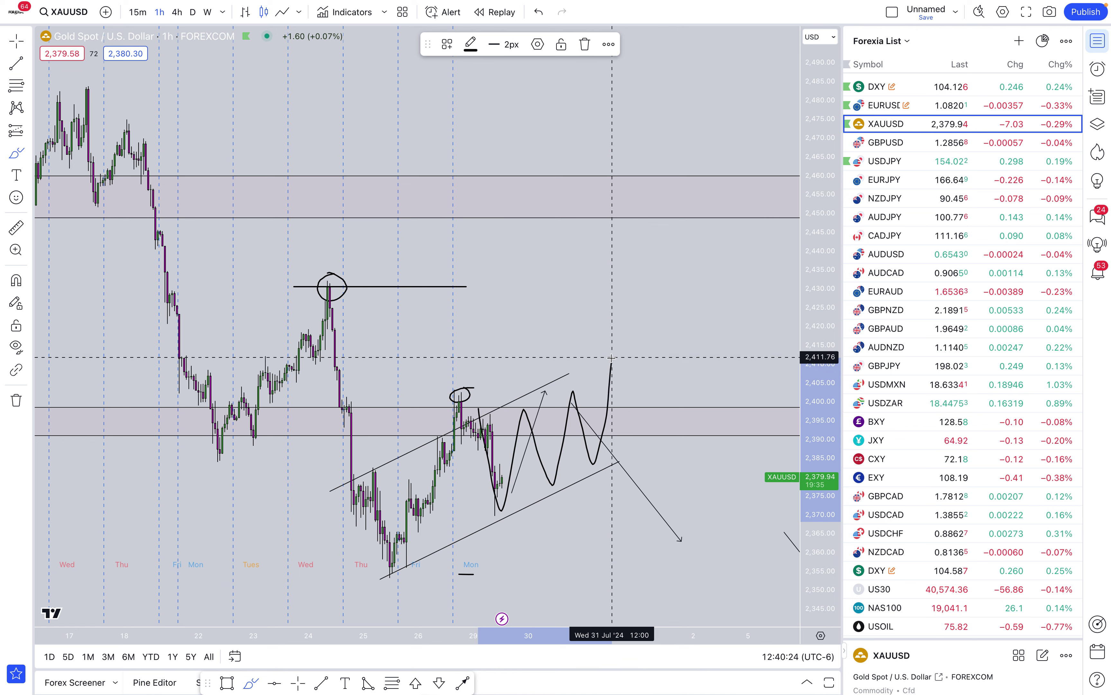
pyautogui.moveTo(399, 588)
pyautogui.mouseDown()
pyautogui.moveTo(609, 466)
pyautogui.moveTo(591, 493)
pyautogui.mouseUp()
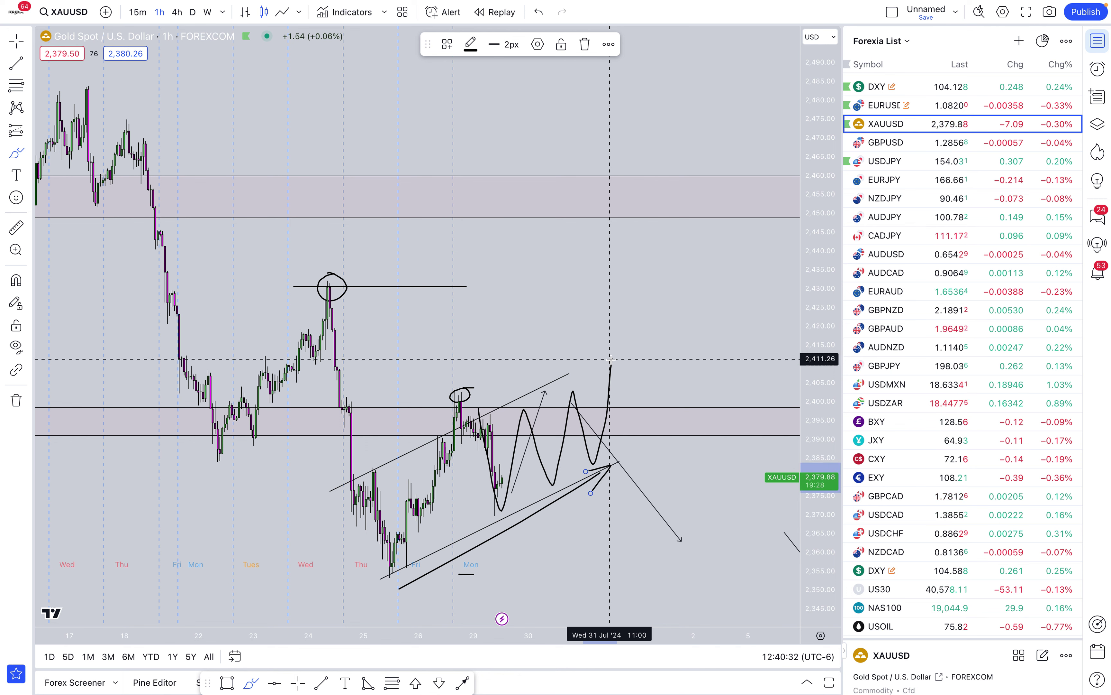
pyautogui.moveTo(614, 358)
pyautogui.mouseDown()
pyautogui.moveTo(650, 349)
pyautogui.moveTo(693, 523)
pyautogui.mouseUp()
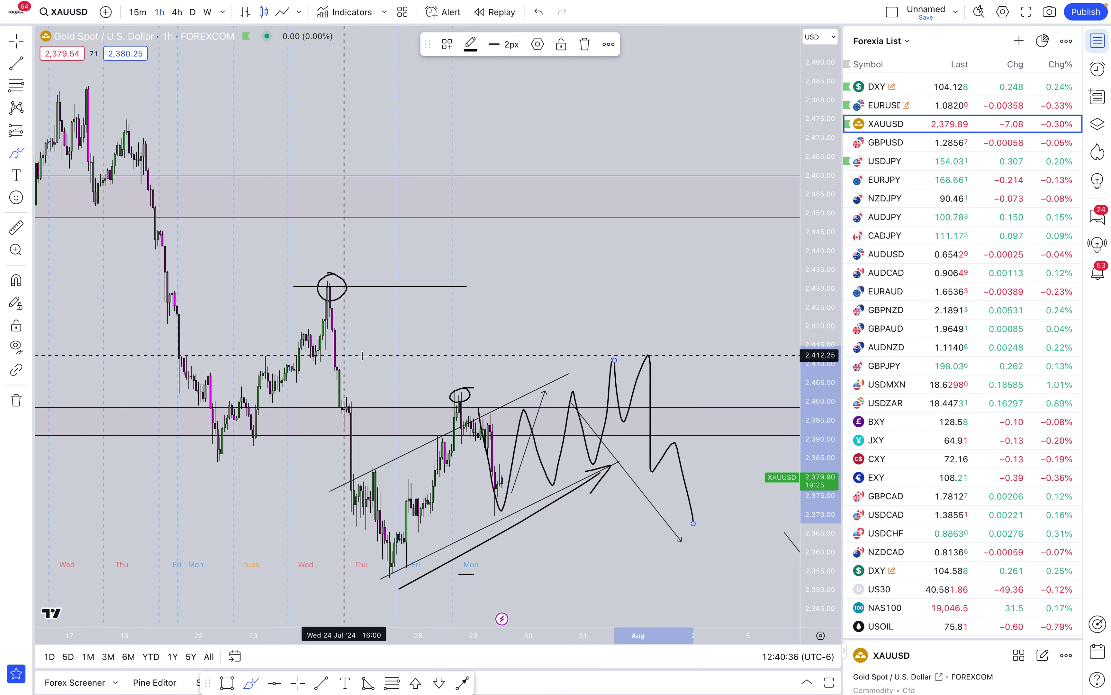
# Step: Delete the zigzag path, the brush arrow beneath the channel and the short dash under the Monday label
pyautogui.click(11, 46)
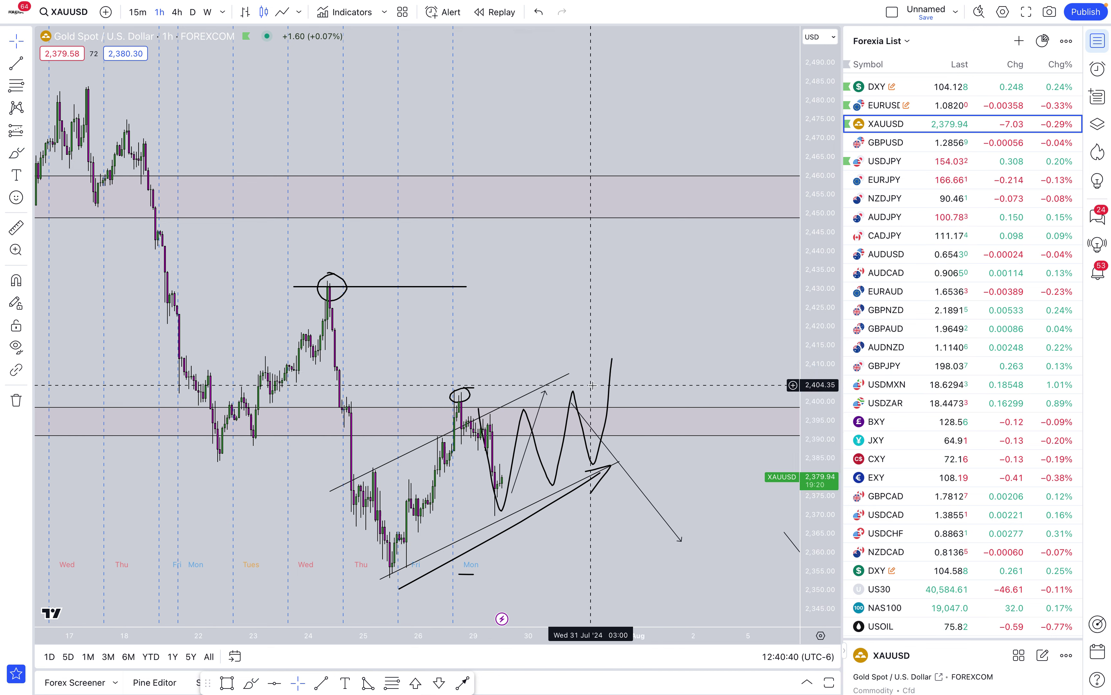
pyautogui.click(572, 396)
pyautogui.press('Delete')
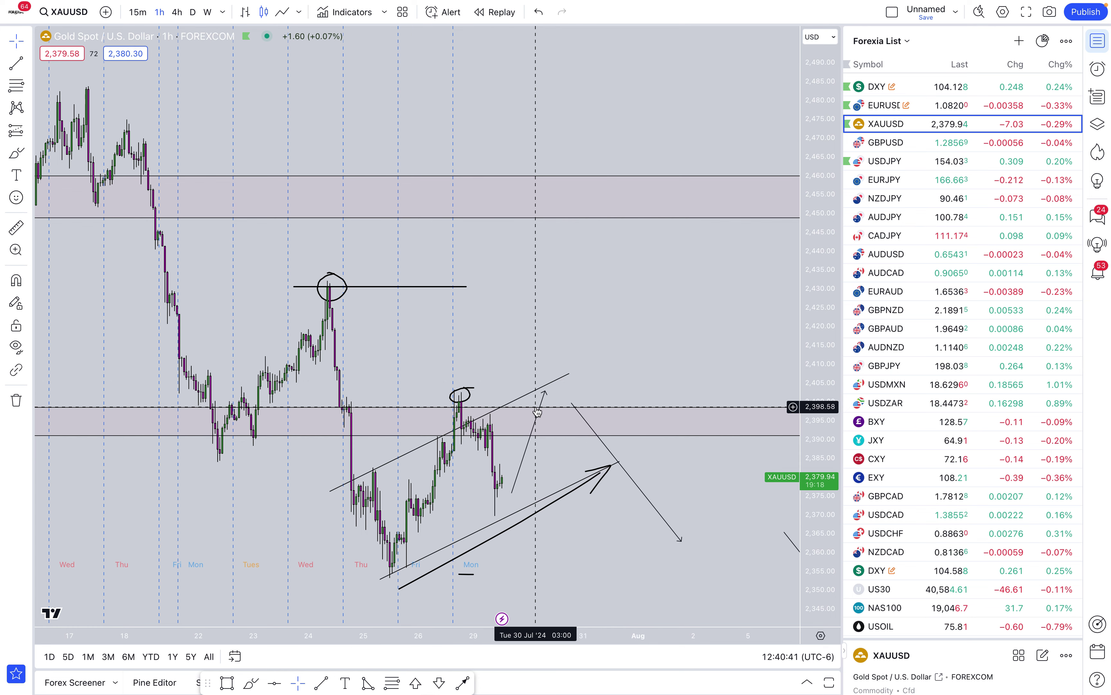
pyautogui.scroll(-3, 660, 570)
pyautogui.scroll(-2, 661, 571)
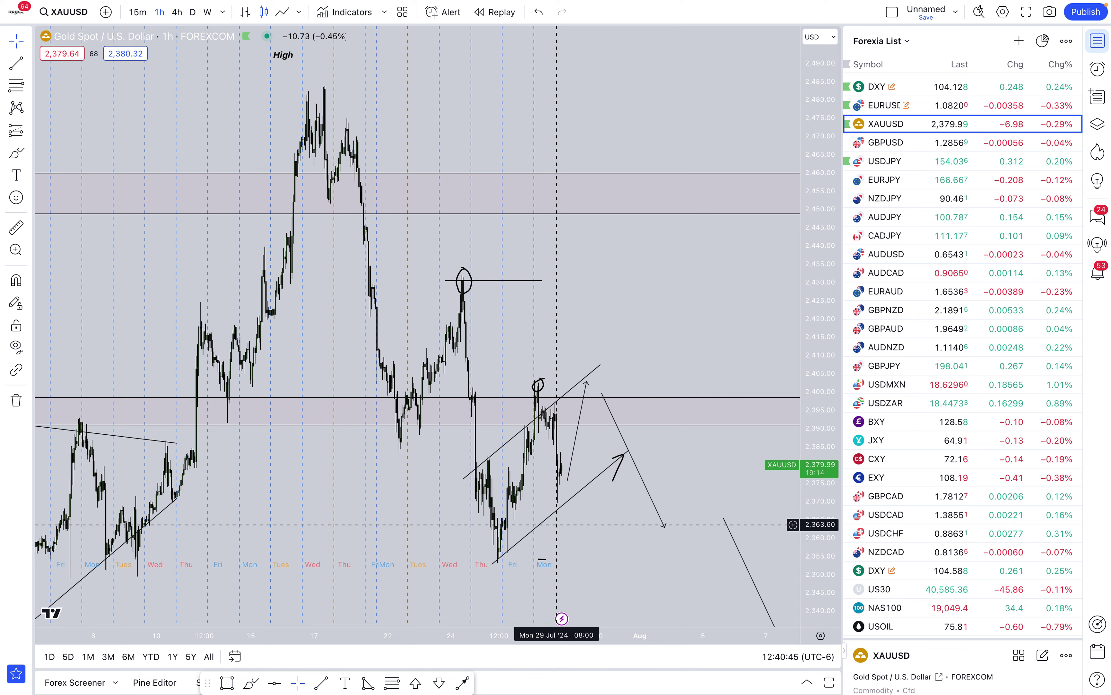
pyautogui.moveTo(504, 572); pyautogui.dragTo(616, 479)
pyautogui.press('Delete')
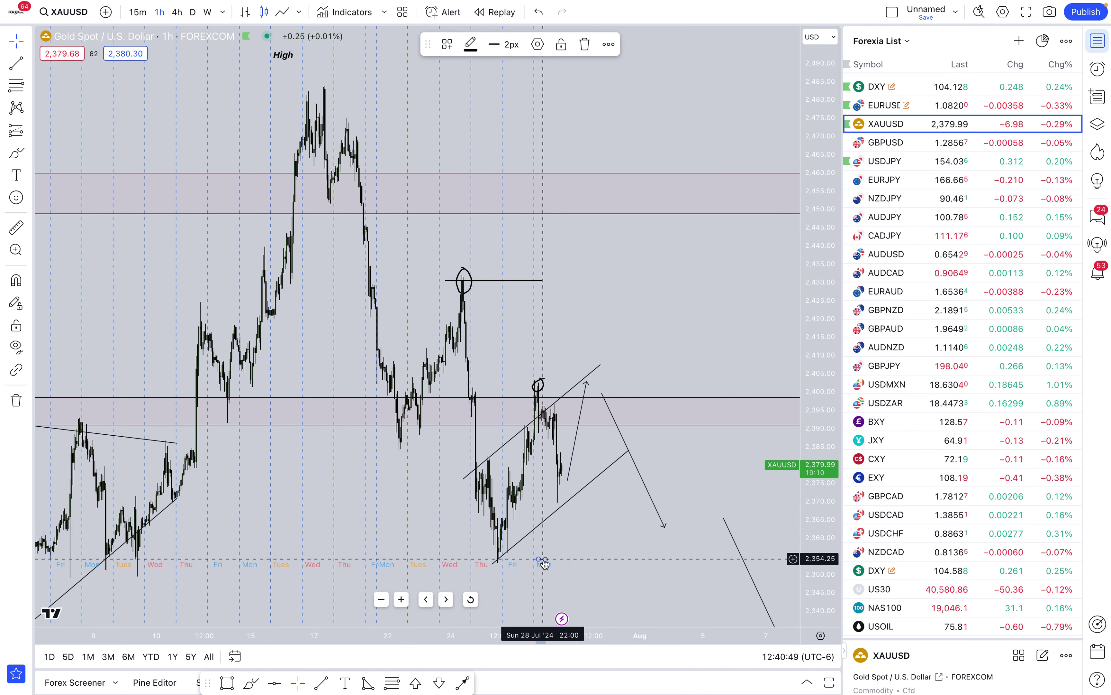
pyautogui.scroll(4, 619, 492)
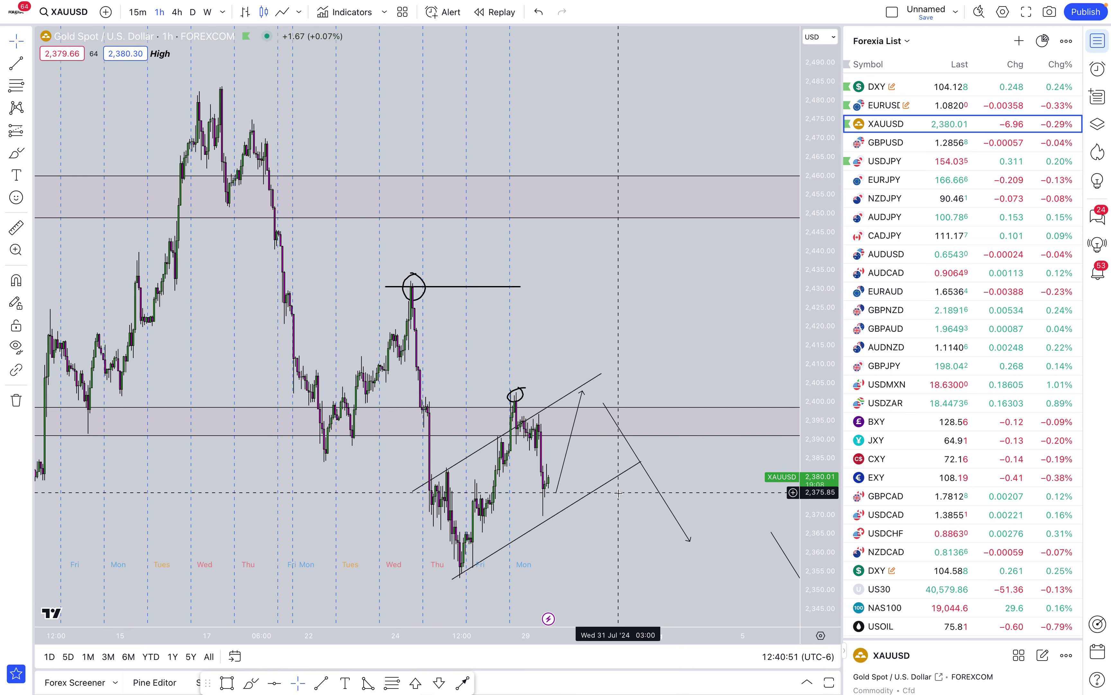
# Step: Draw a thin rectangle at the circled Monday high from 26 Jul '24 14:00 at 2,400.56 to 5 Aug '24 01:00 at 2,403.03
pyautogui.click(29, 153)
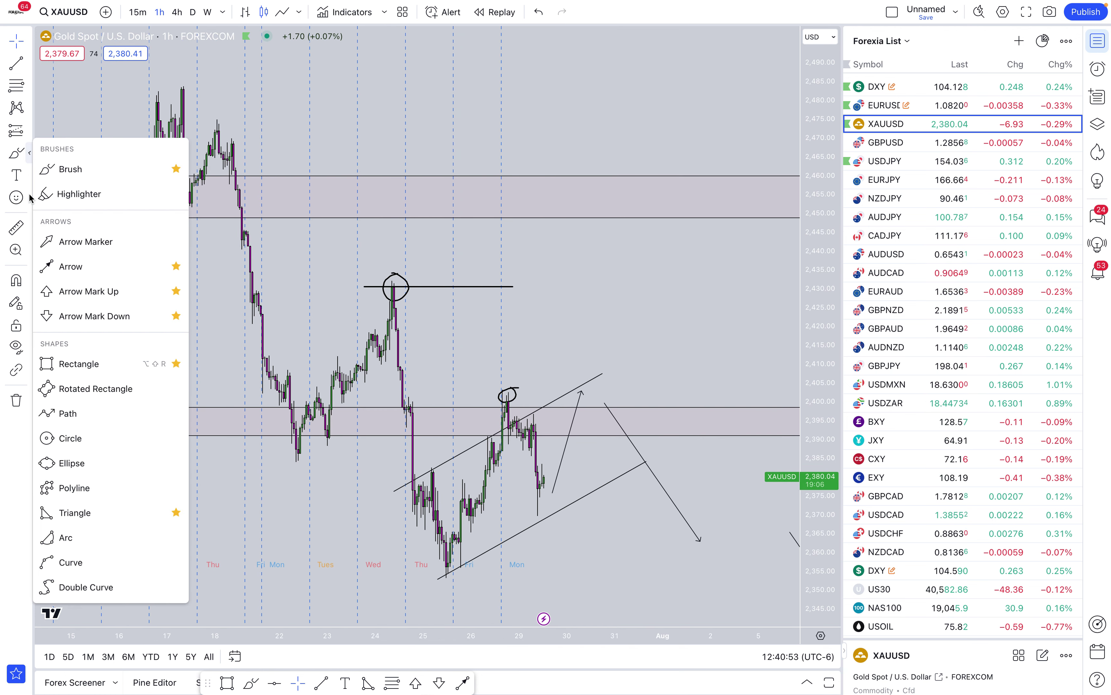
pyautogui.click(27, 177)
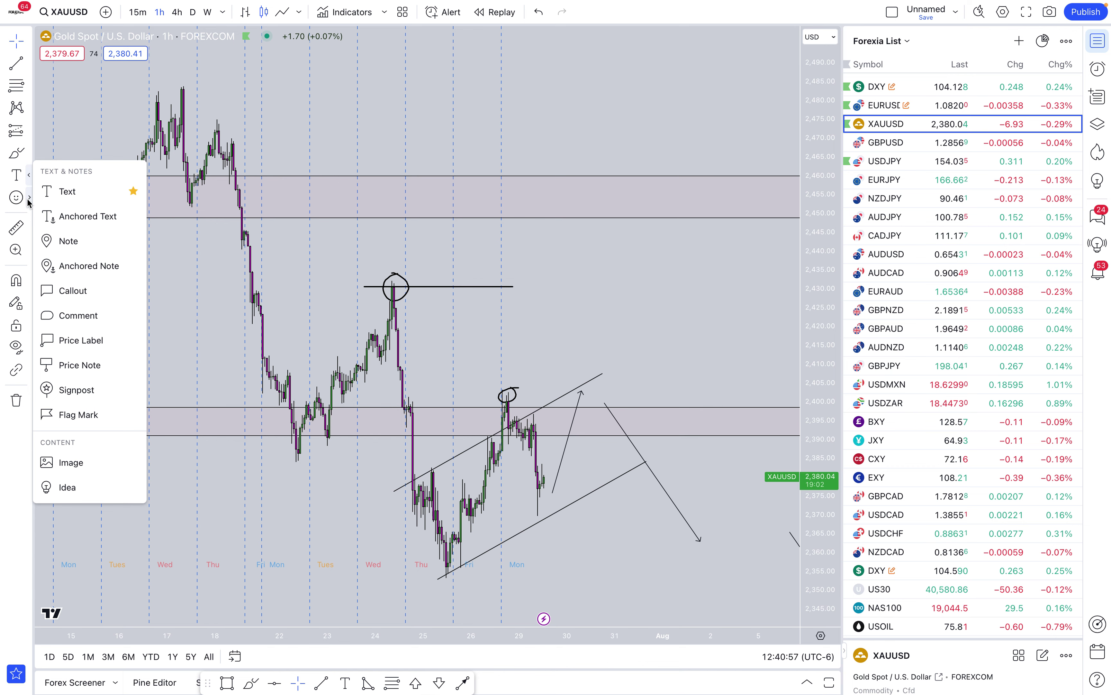
pyautogui.click(29, 154)
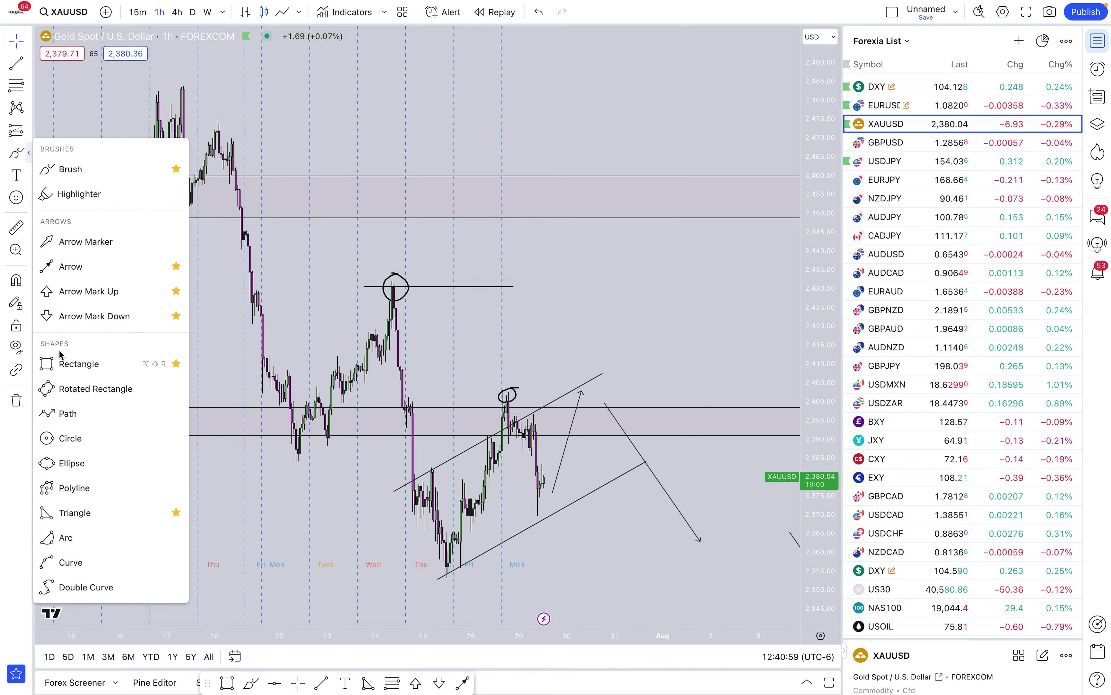
pyautogui.click(69, 363)
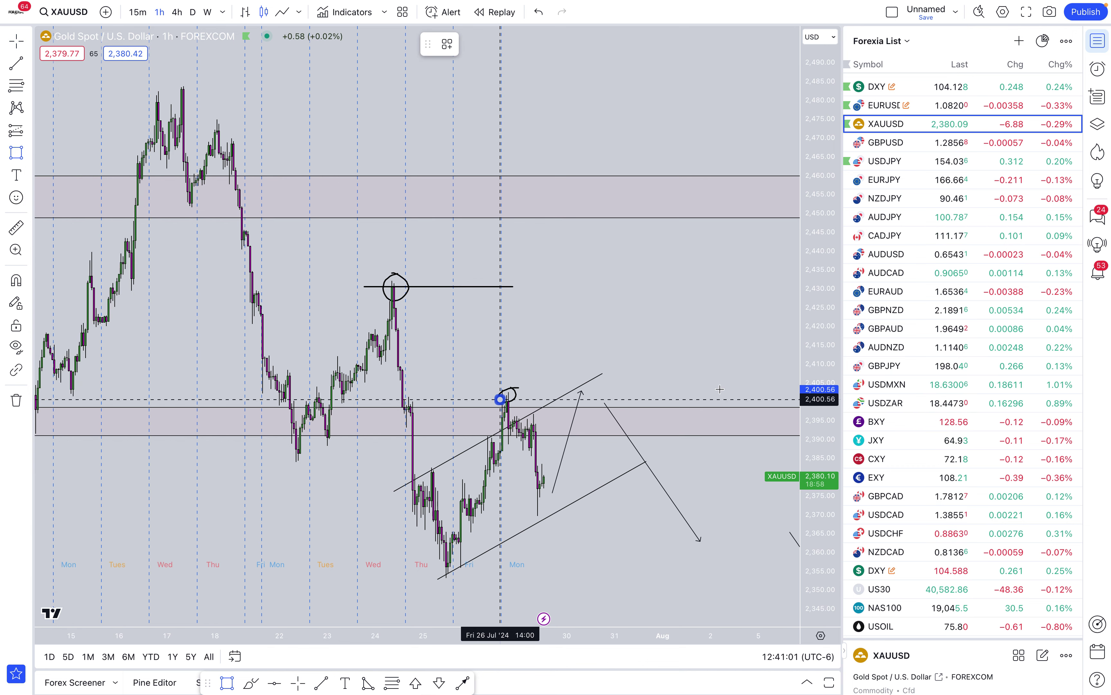
pyautogui.moveTo(500, 399); pyautogui.dragTo(760, 389)
# Step: Inspect the background colour and opacity settings of the thin rectangle at the circled Monday high, leaving them as they are
pyautogui.doubleClick(558, 394)
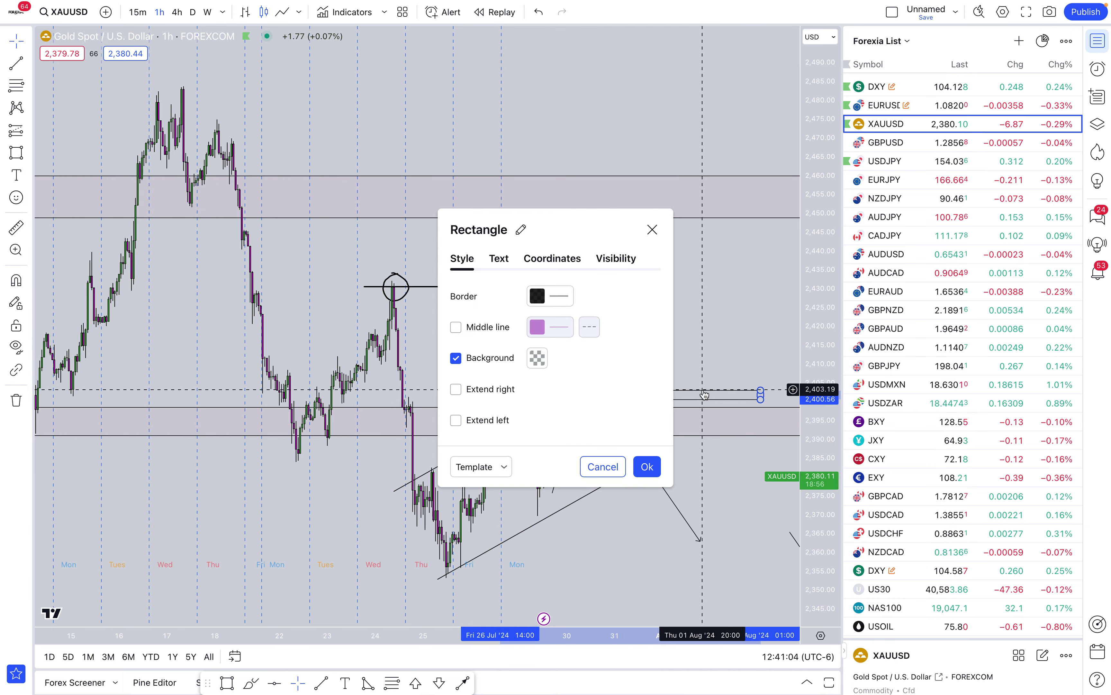
pyautogui.click(536, 359)
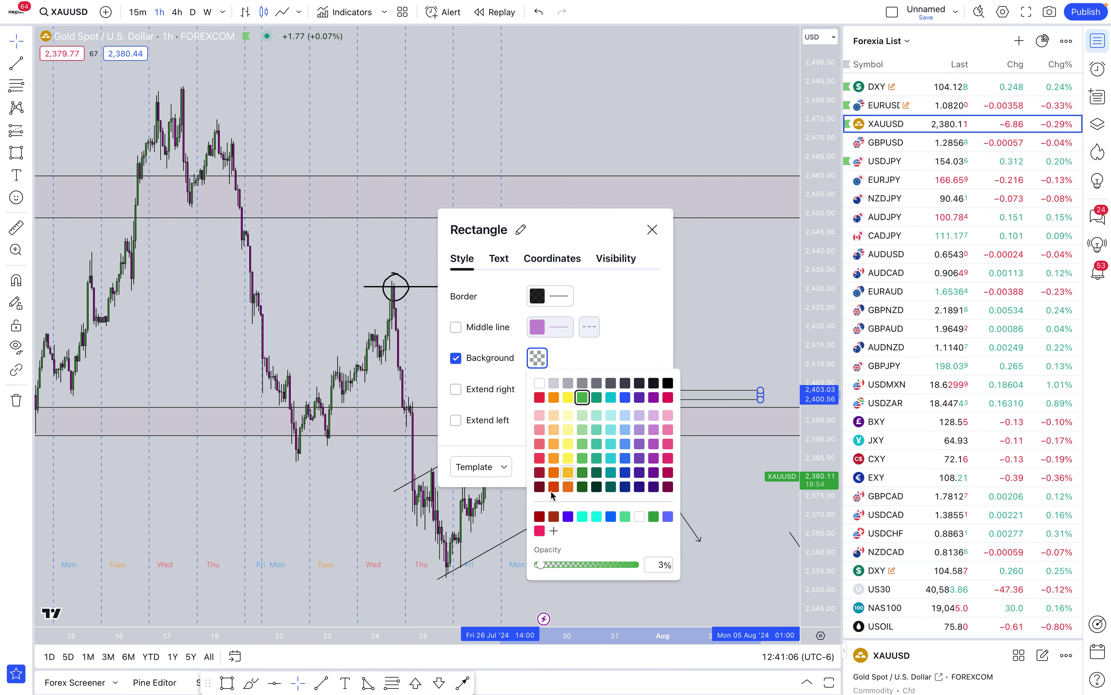
pyautogui.click(684, 326)
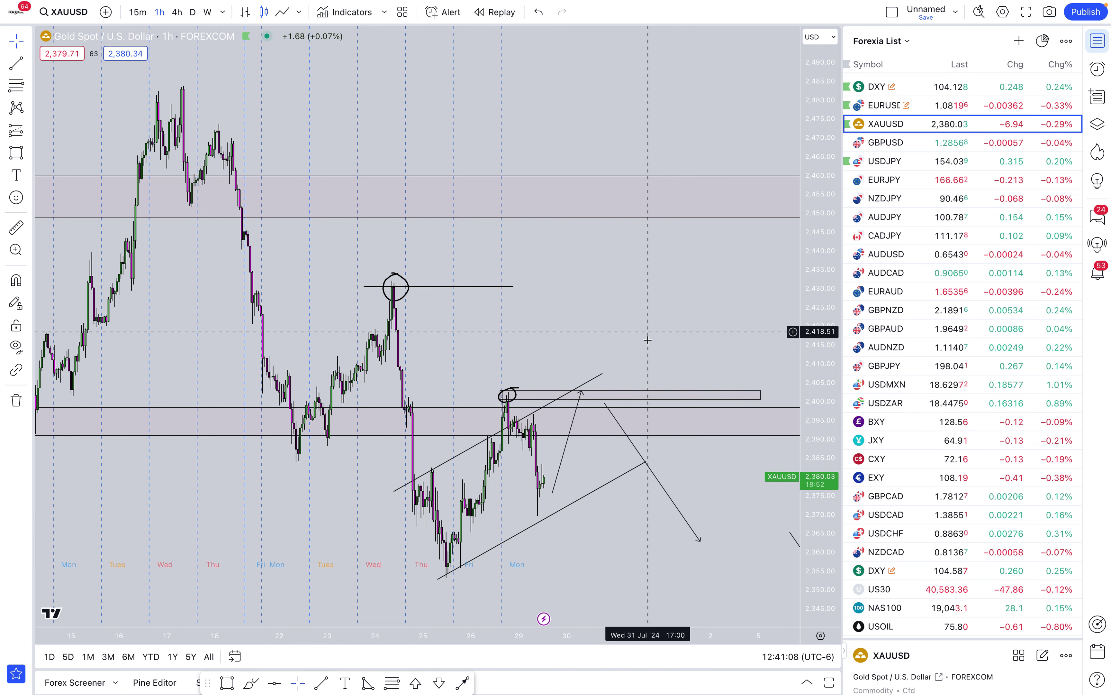
# Step: Switch the chart to the OANDA XAUUSD symbol in the Forexia List watchlist
pyautogui.scroll(-1, 685, 327)
pyautogui.scroll(-3, 684, 326)
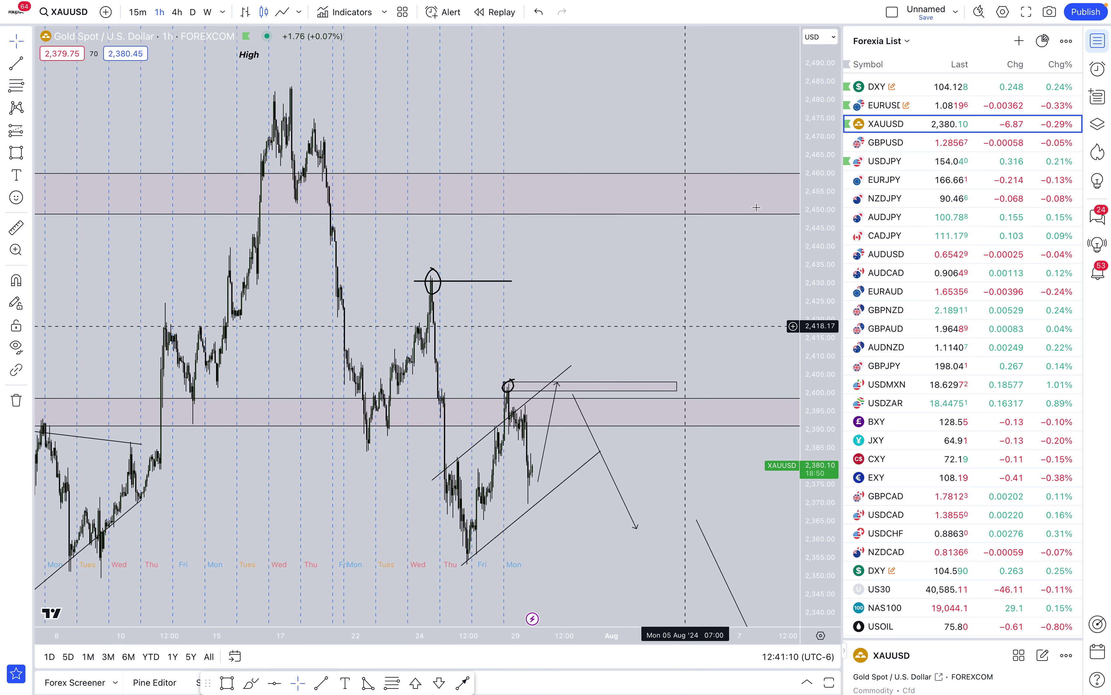
pyautogui.scroll(-5, 963, 366)
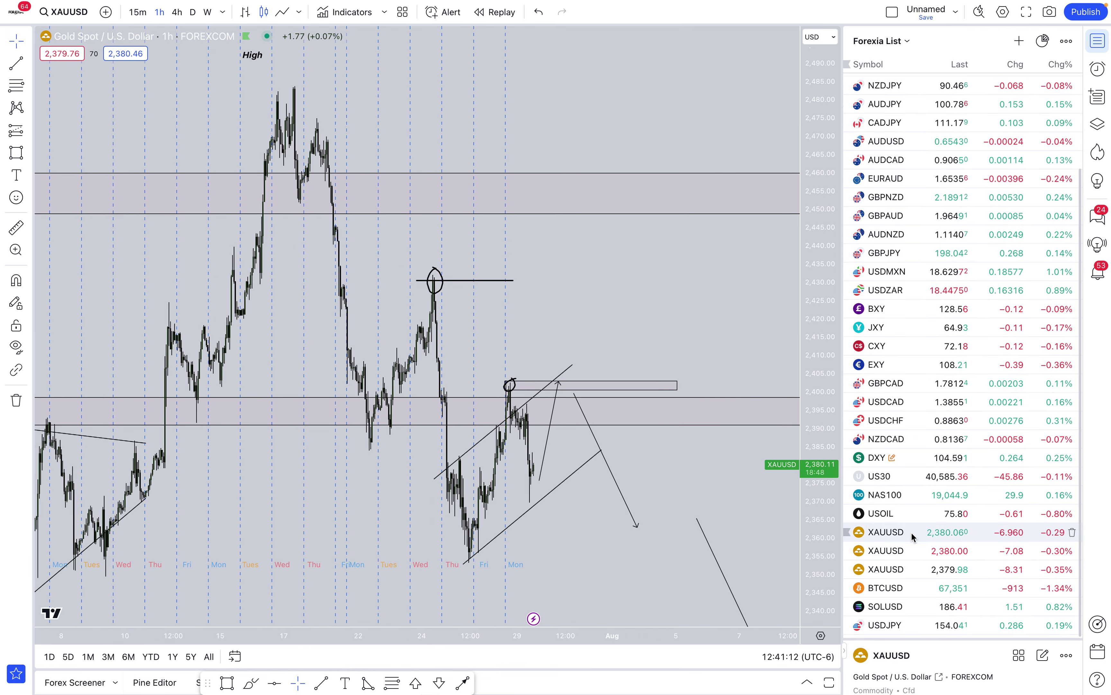
pyautogui.click(910, 535)
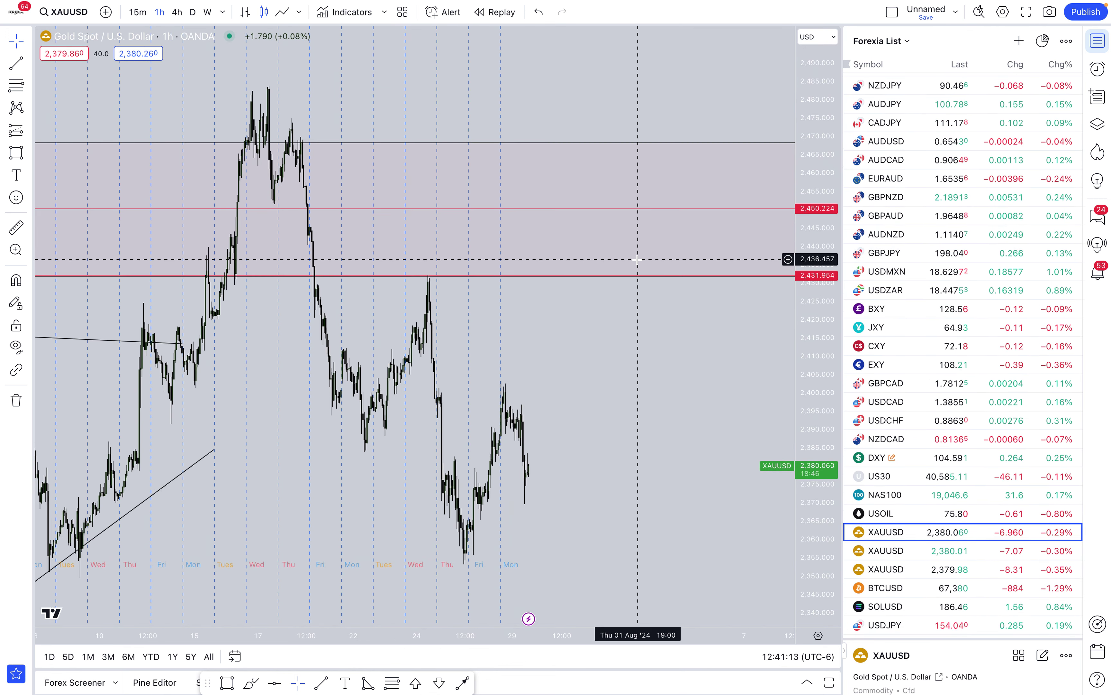
# Step: Draw a rectangle zone from 5 Jul '24 05:00 to 12 Aug '24 14:00, spanning 2,396.909 to 2,403.622
pyautogui.scroll(-3, 637, 260)
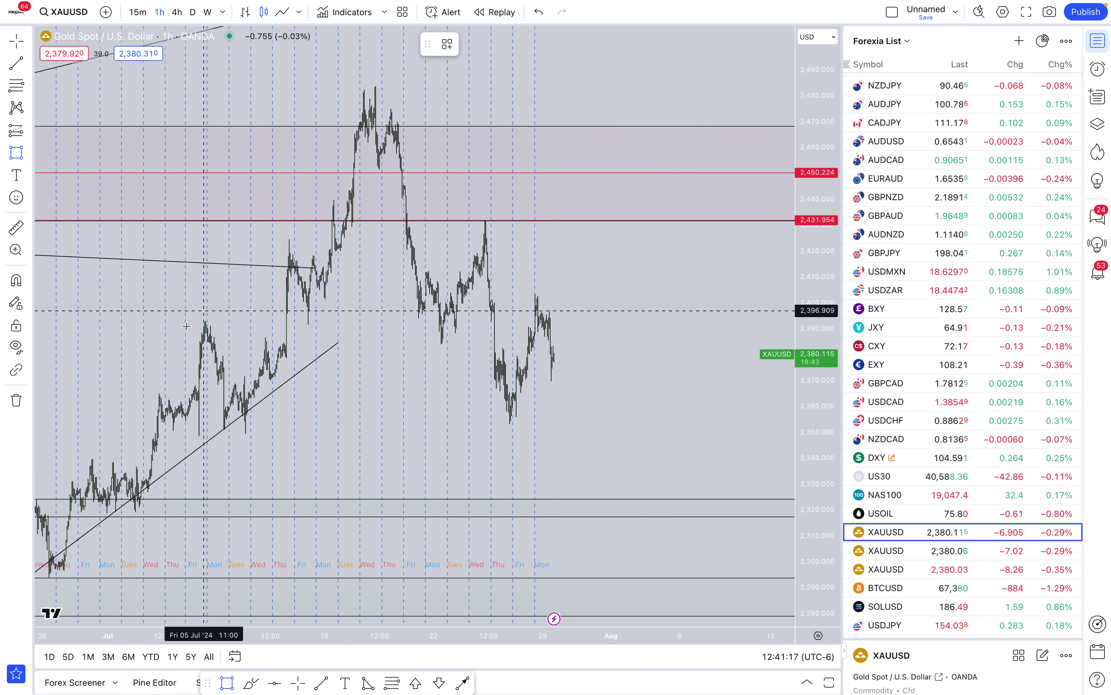
pyautogui.moveTo(198, 311)
pyautogui.mouseDown()
pyautogui.moveTo(720, 309)
pyautogui.moveTo(783, 289)
pyautogui.mouseUp()
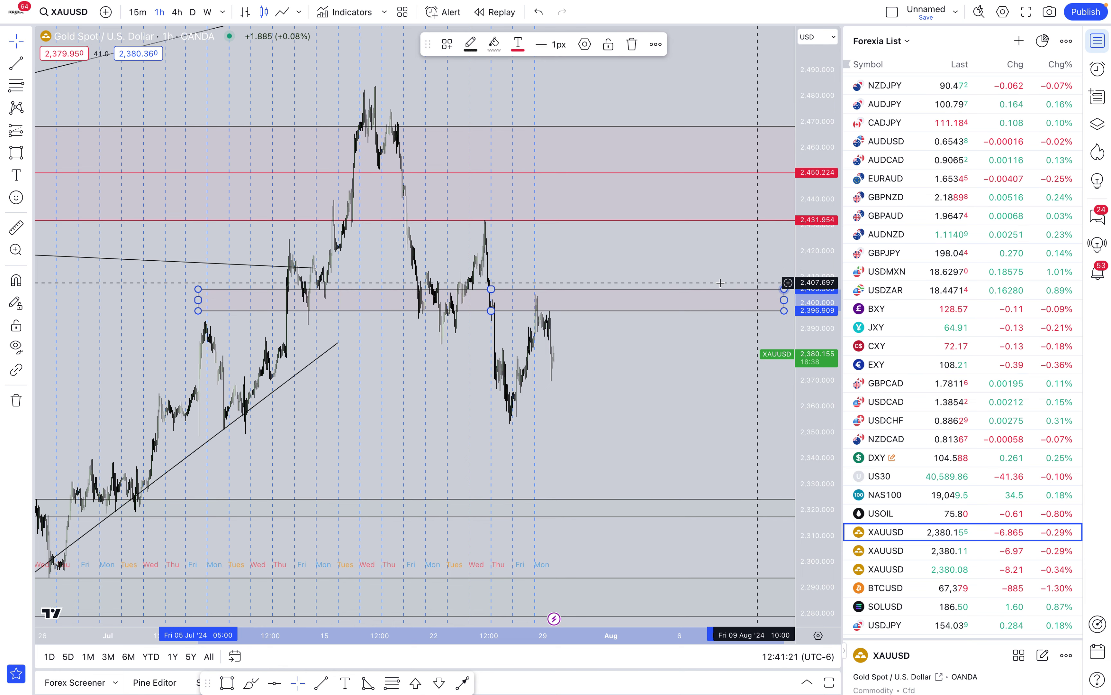
pyautogui.click(788, 288)
pyautogui.moveTo(491, 289); pyautogui.dragTo(498, 294)
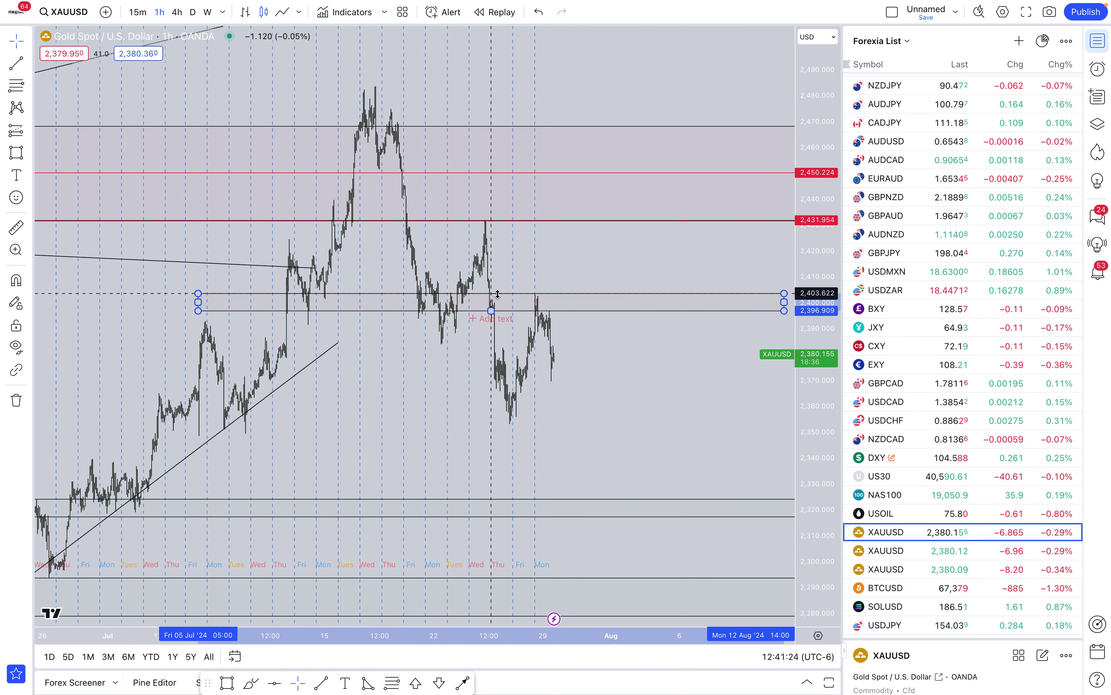
# Step: Measure the drop from the recent high inside the rectangle, at 2,402.492, down to 2,320.583 near the lower black levels
pyautogui.scroll(-2, 616, 256)
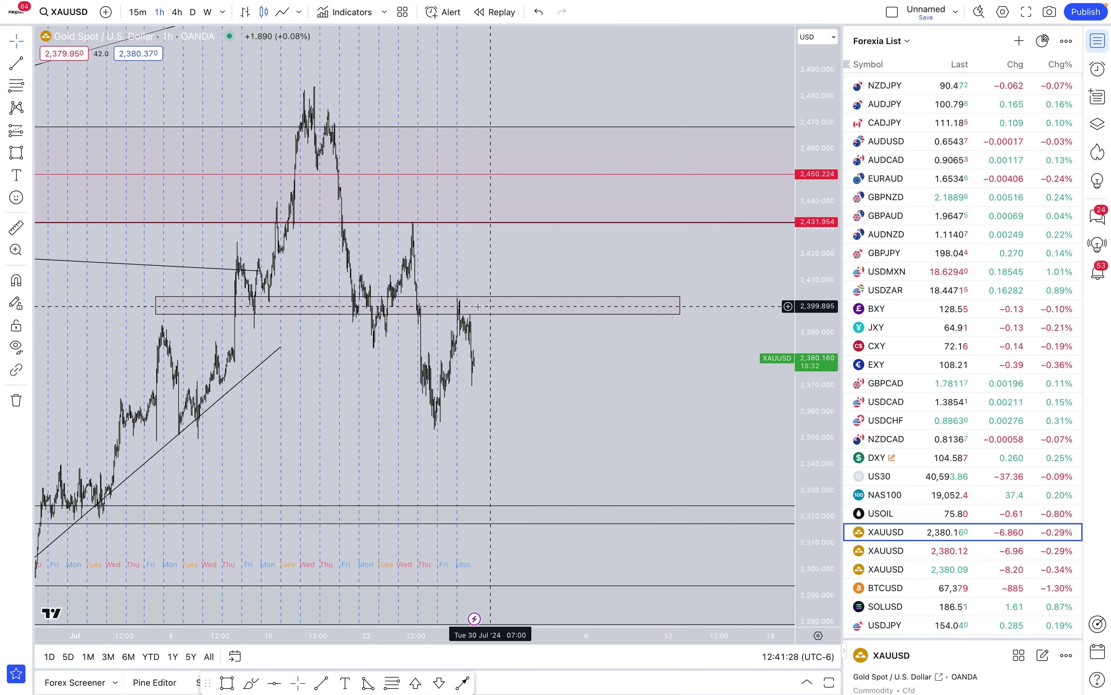
pyautogui.keyDown('shift'); pyautogui.click(461, 299); pyautogui.keyUp('shift')
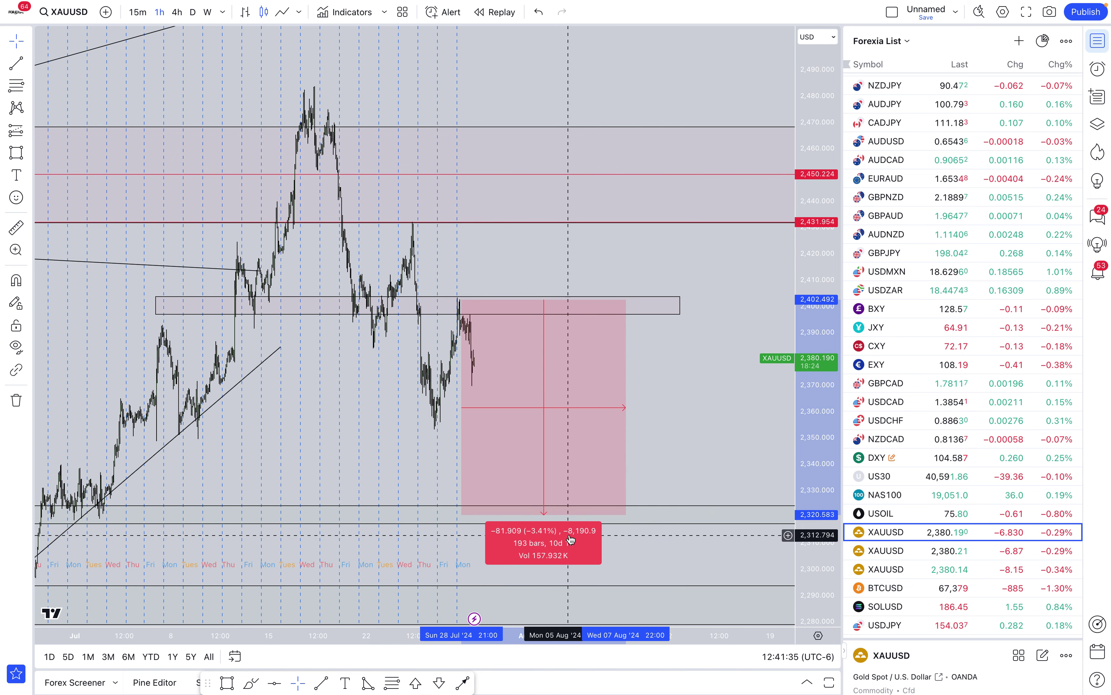
pyautogui.scroll(-2, 612, 535)
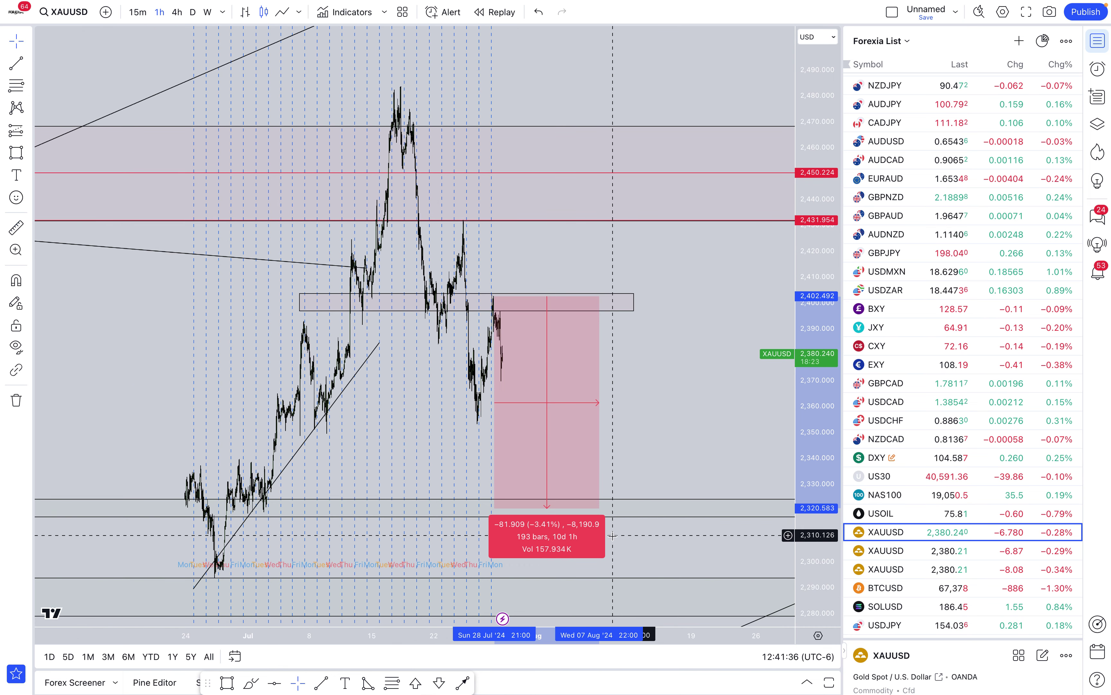
pyautogui.scroll(-3, 612, 535)
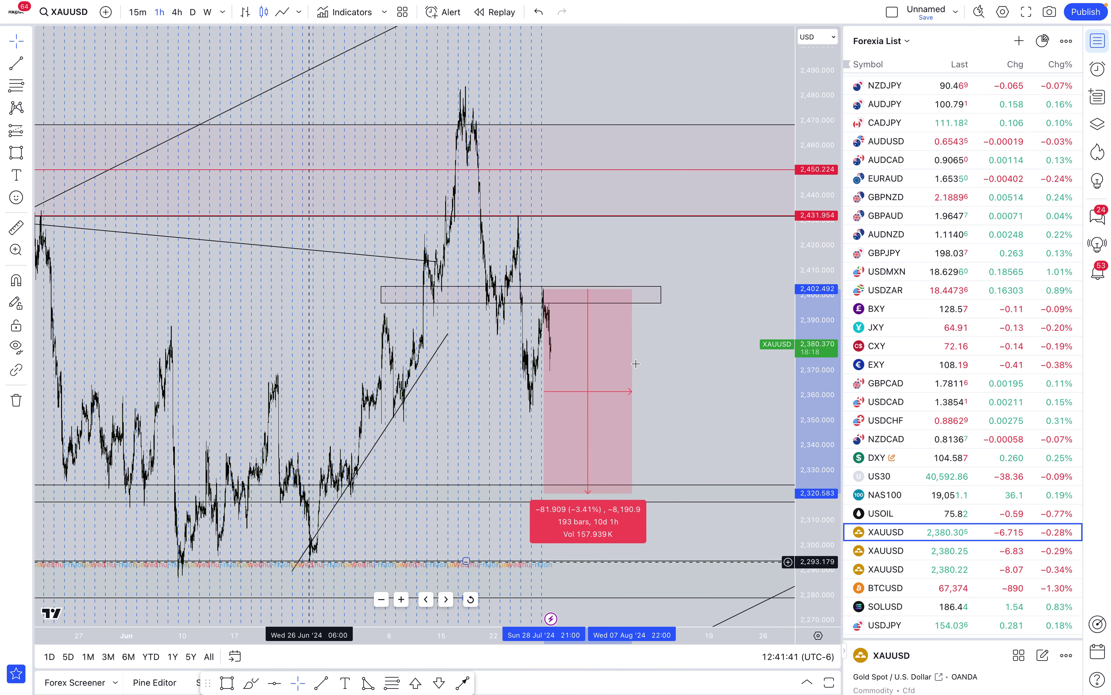
pyautogui.click(664, 295)
pyautogui.rightClick(663, 296)
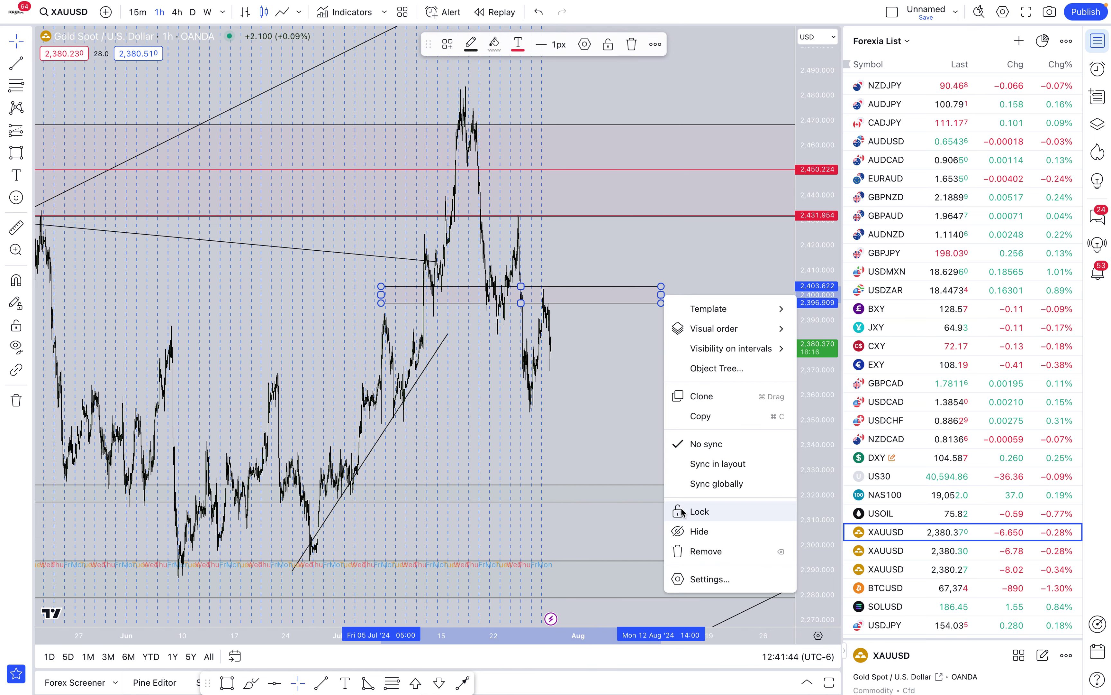
pyautogui.rightClick(635, 284)
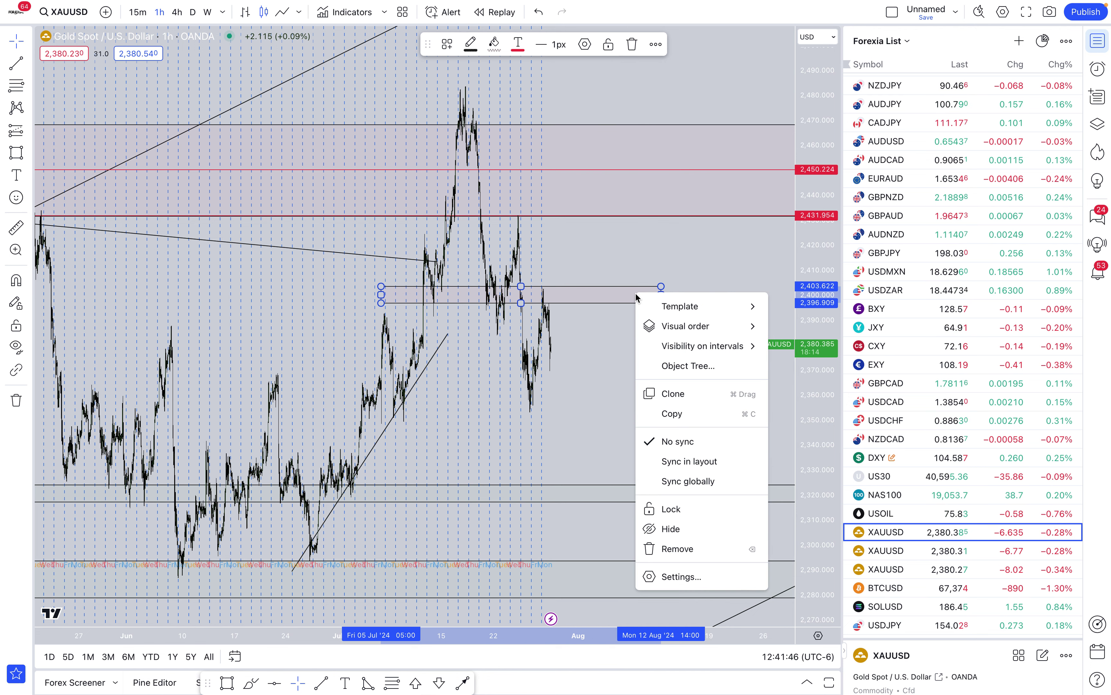
pyautogui.press('Escape')
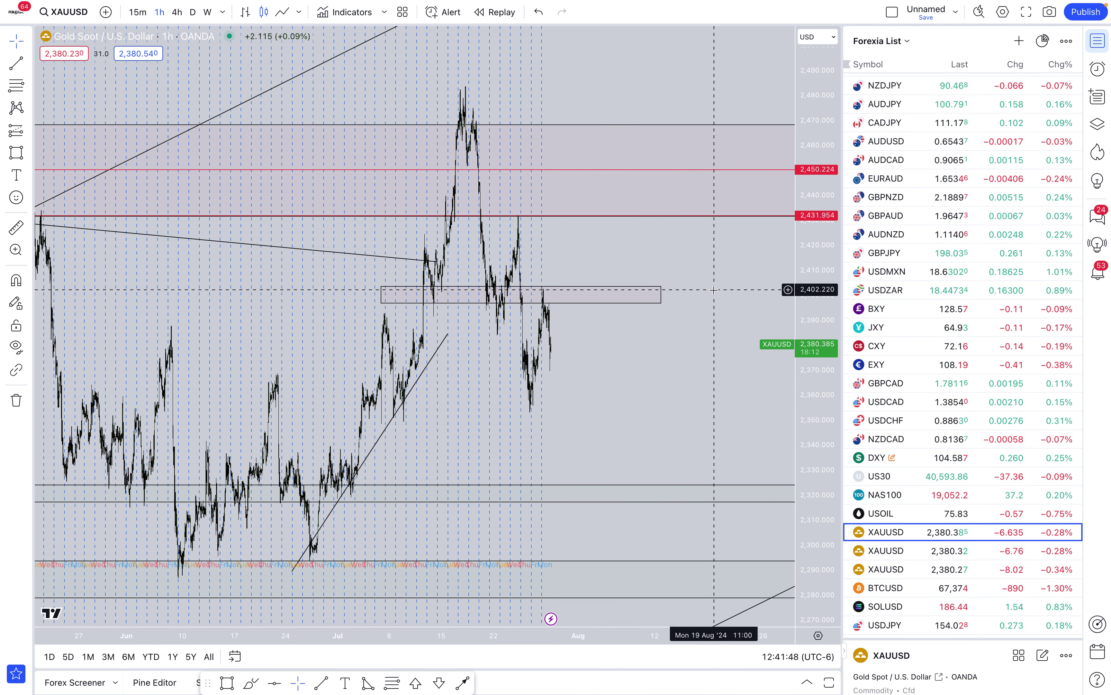
# Step: Measure the drop beyond the rectangle's end from 2,402.220 down to 2,287.466, and clear the measurement
pyautogui.keyDown('shift'); pyautogui.click(713, 289); pyautogui.keyUp('shift')
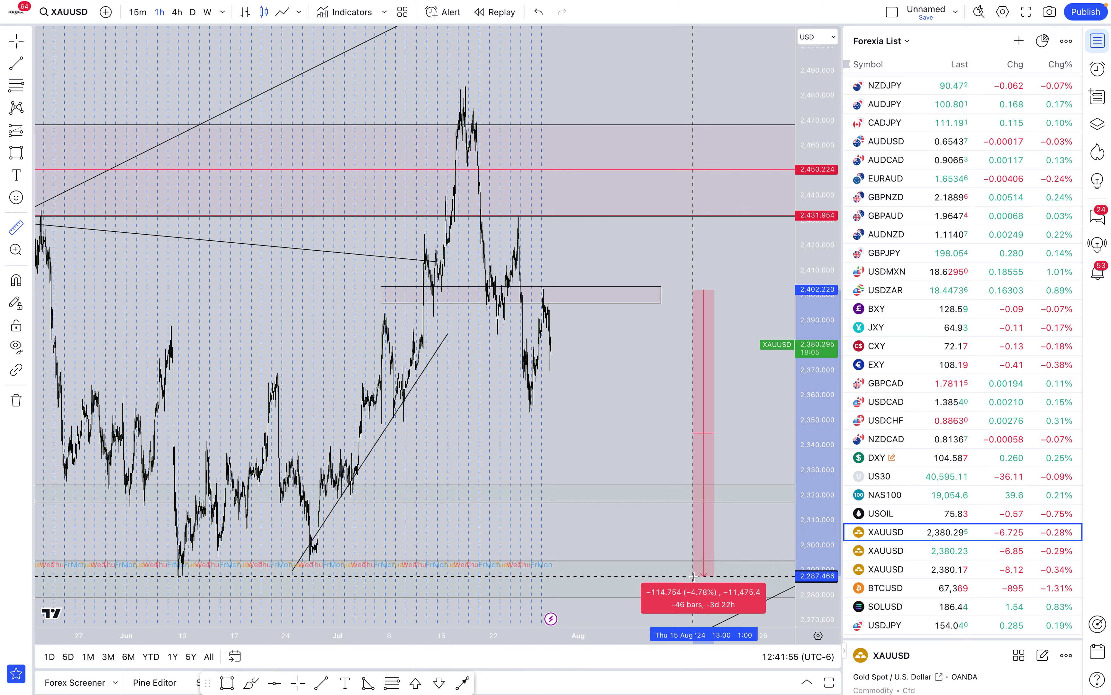
pyautogui.click(694, 576)
pyautogui.click(623, 421)
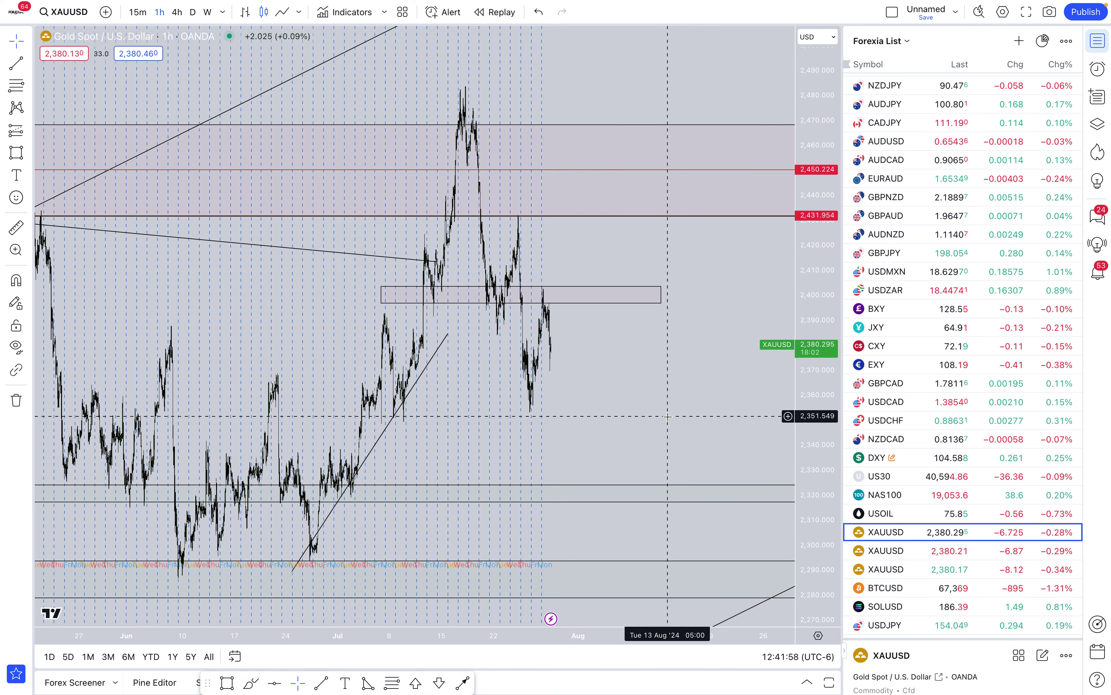
# Step: Switch the chart to the daily timeframe and examine the support rectangles inside the rising channel
pyautogui.scroll(5, 676, 197)
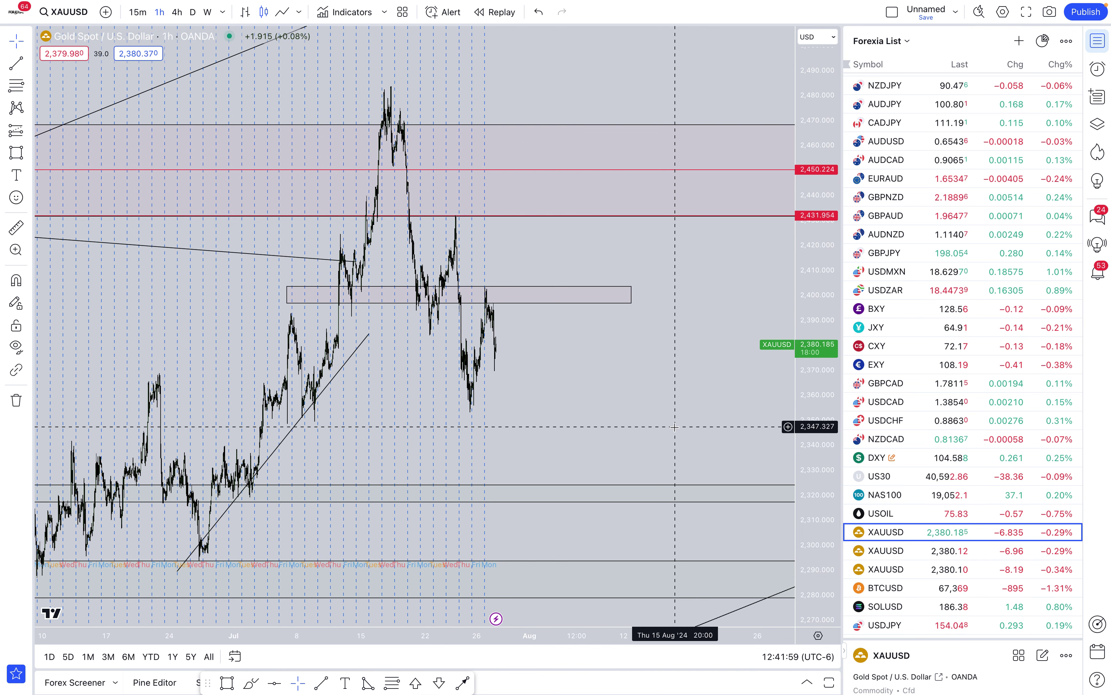
pyautogui.scroll(-3, 674, 426)
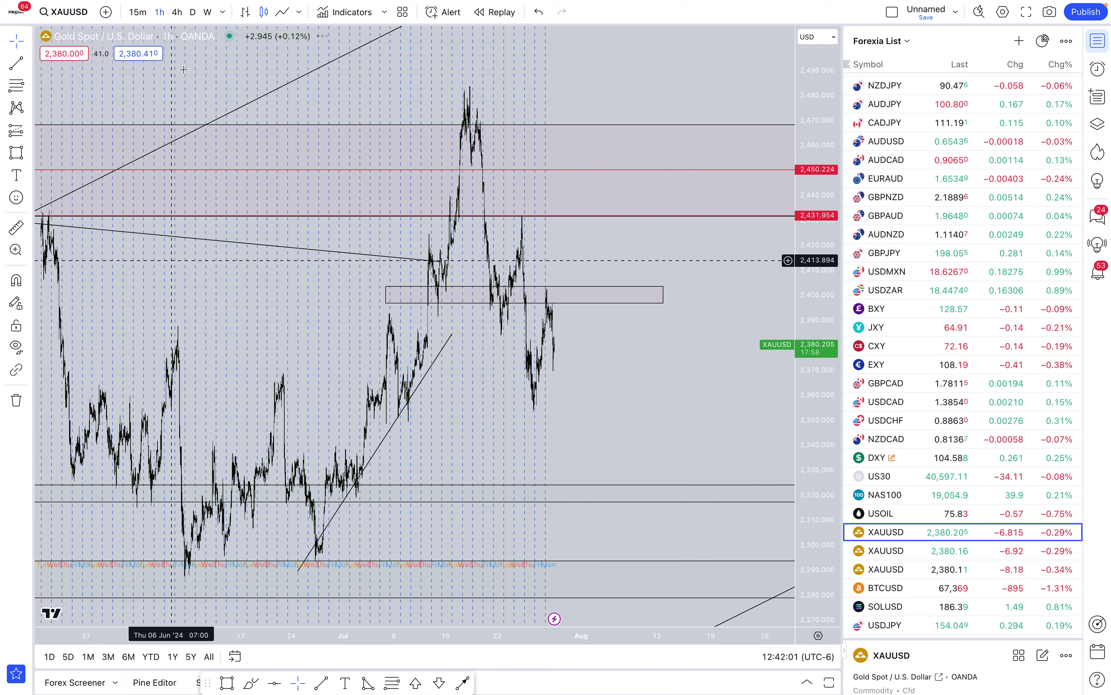
pyautogui.click(192, 12)
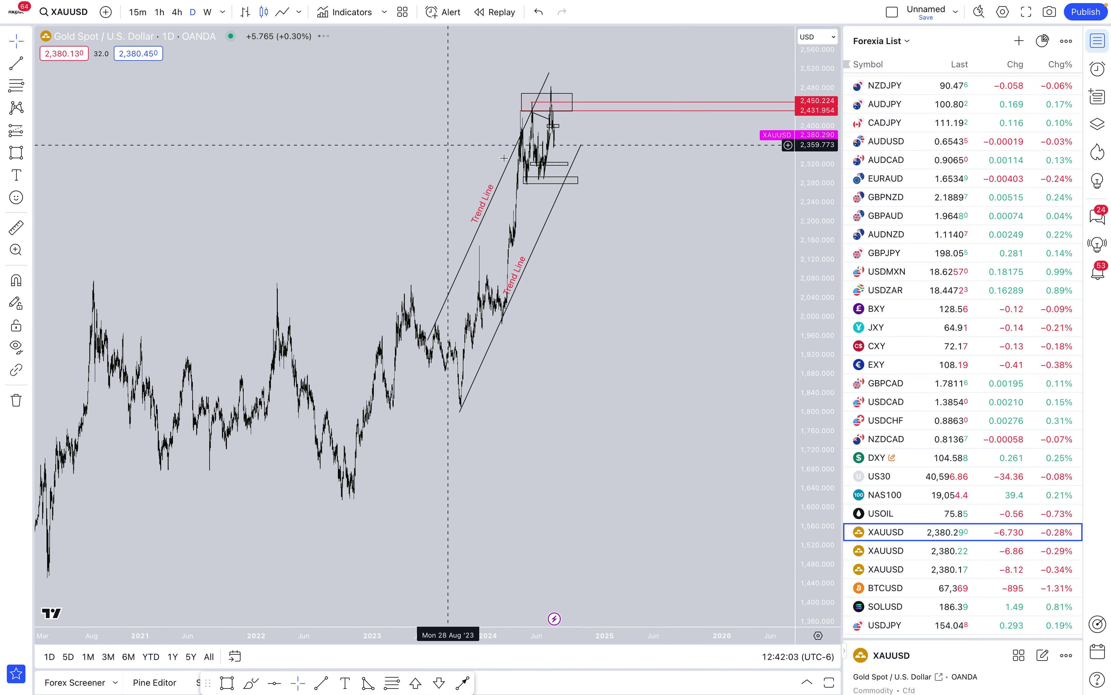
pyautogui.scroll(2, 514, 161)
pyautogui.scroll(5, 526, 163)
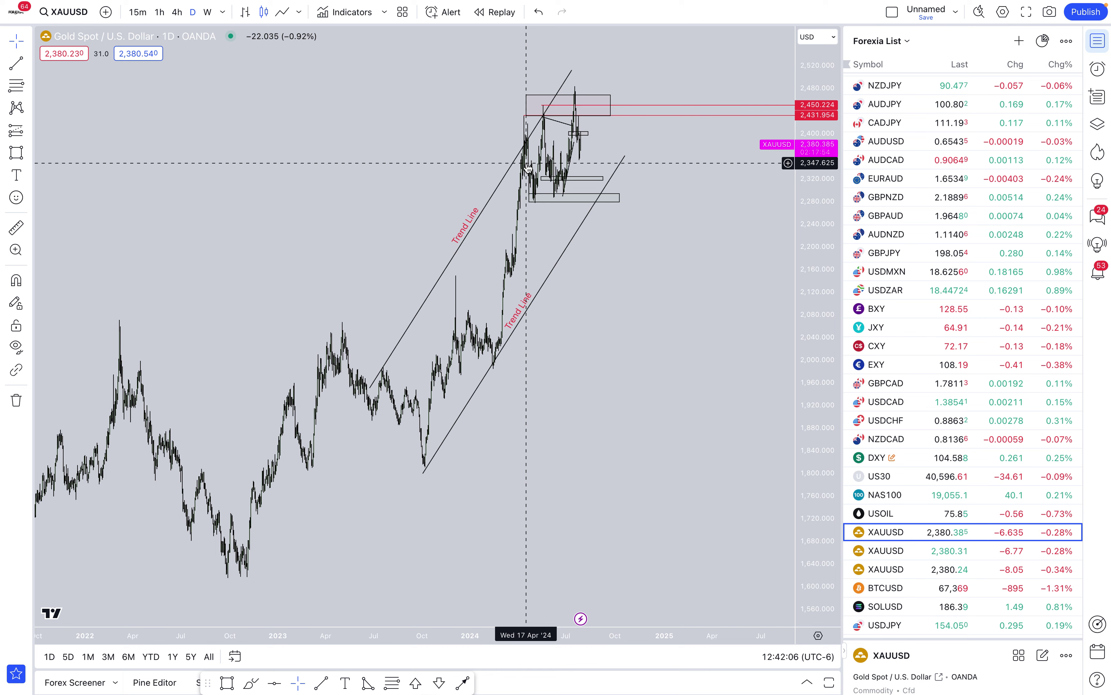
pyautogui.scroll(5, 526, 162)
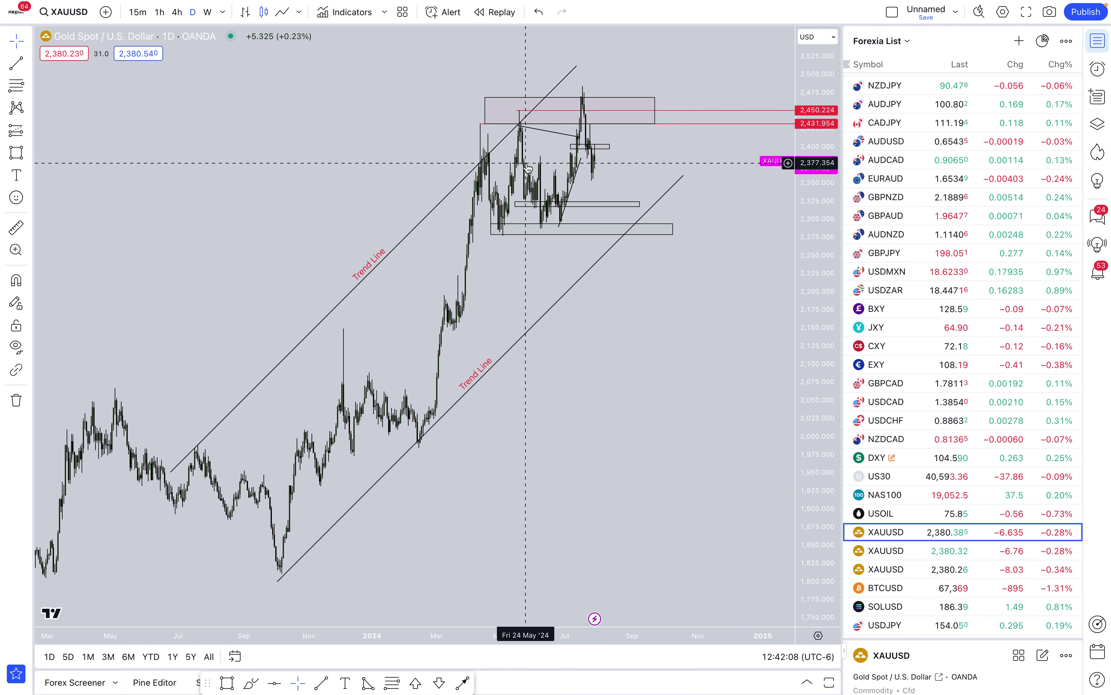
pyautogui.scroll(1, 526, 163)
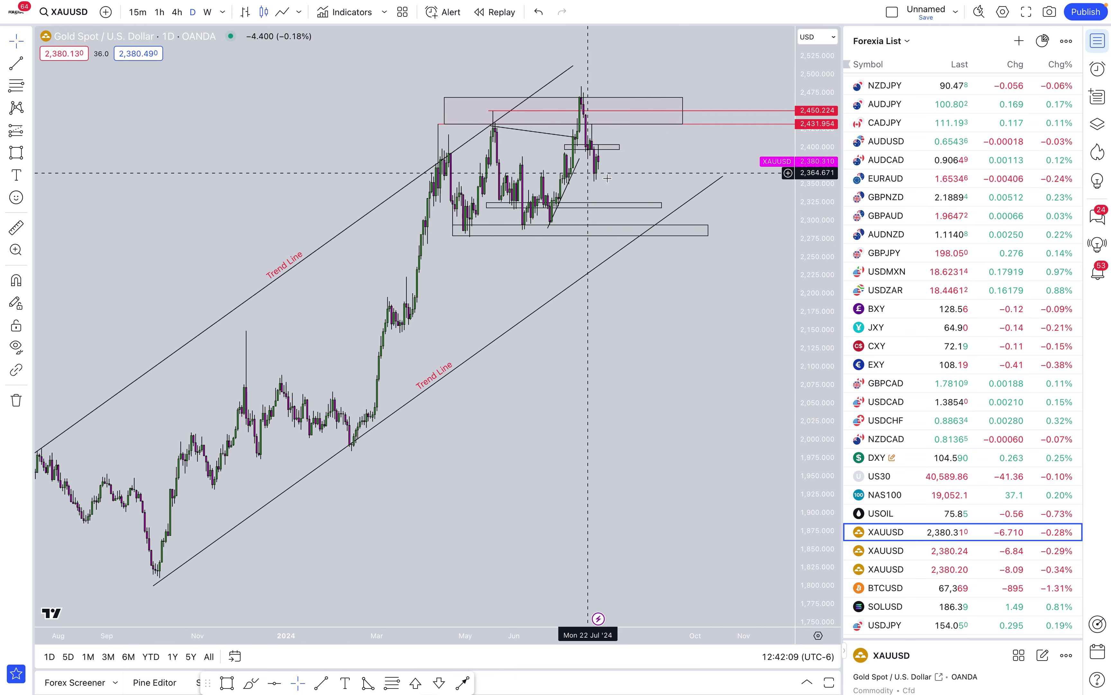
pyautogui.click(581, 235)
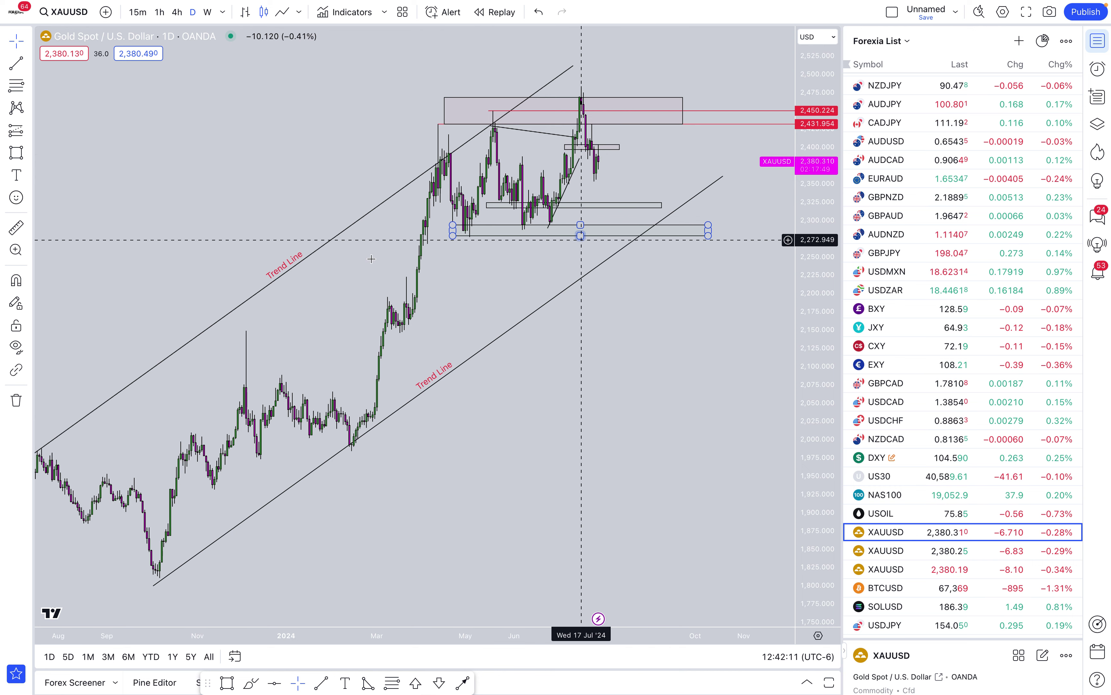
pyautogui.click(508, 212)
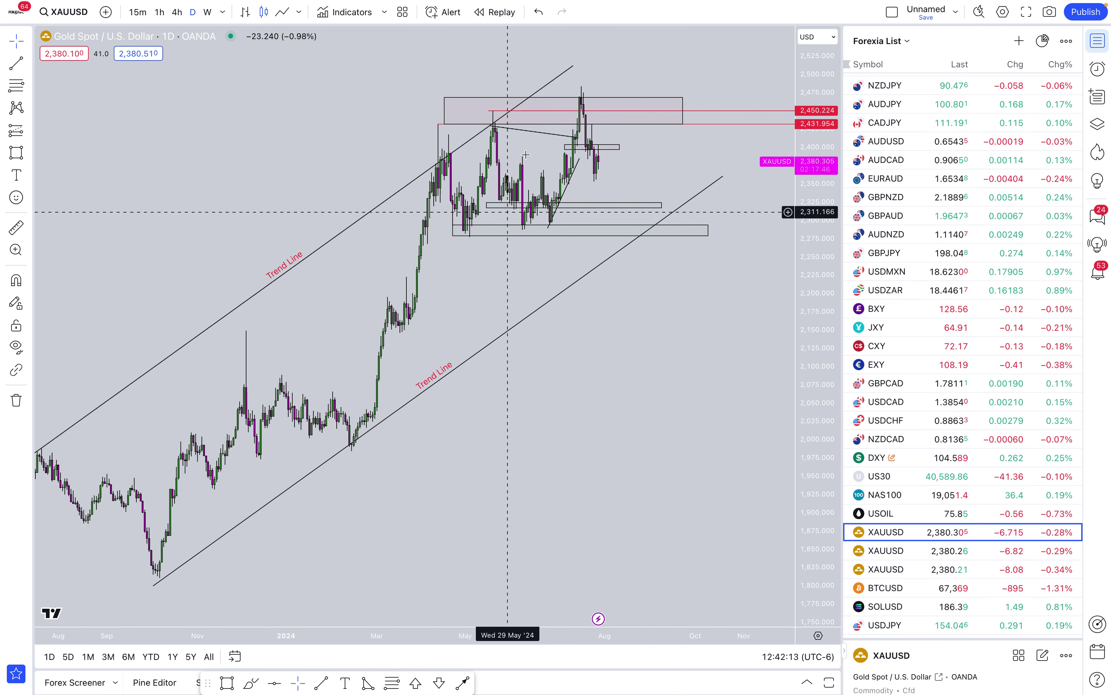
pyautogui.scroll(3, 623, 299)
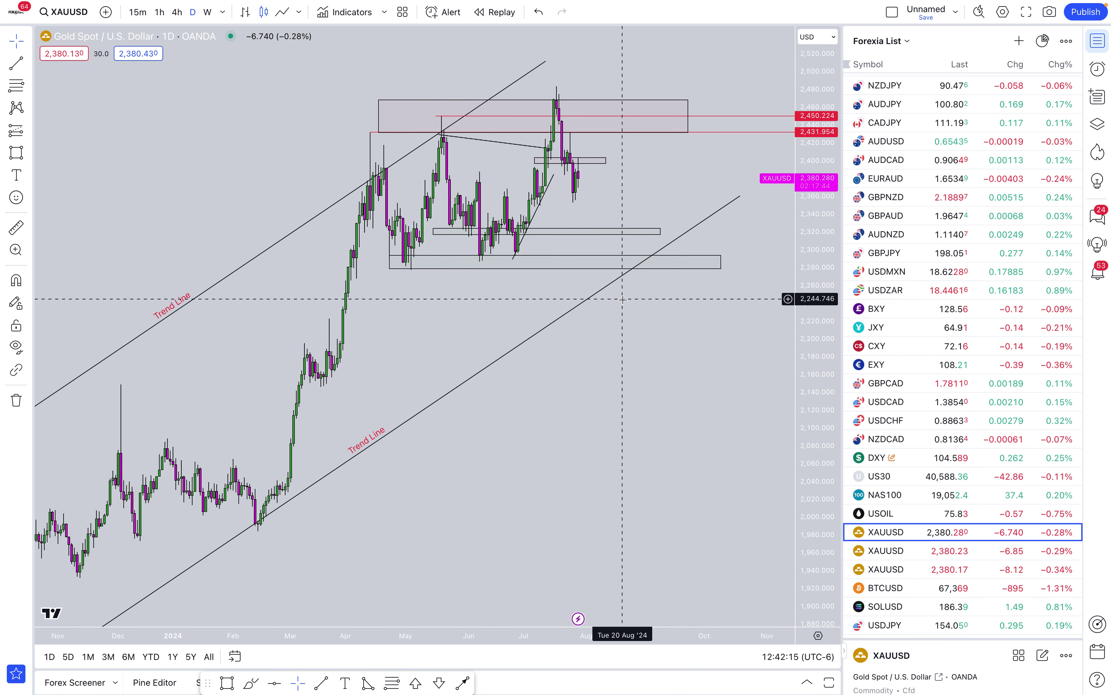
pyautogui.scroll(1, 173, 200)
# Step: Draw a falling arrow from 2,391.680 on 31 Jul '24 to the upper support rectangle, and place a copy from 2,340.845 to 2,272.600
pyautogui.click(29, 62)
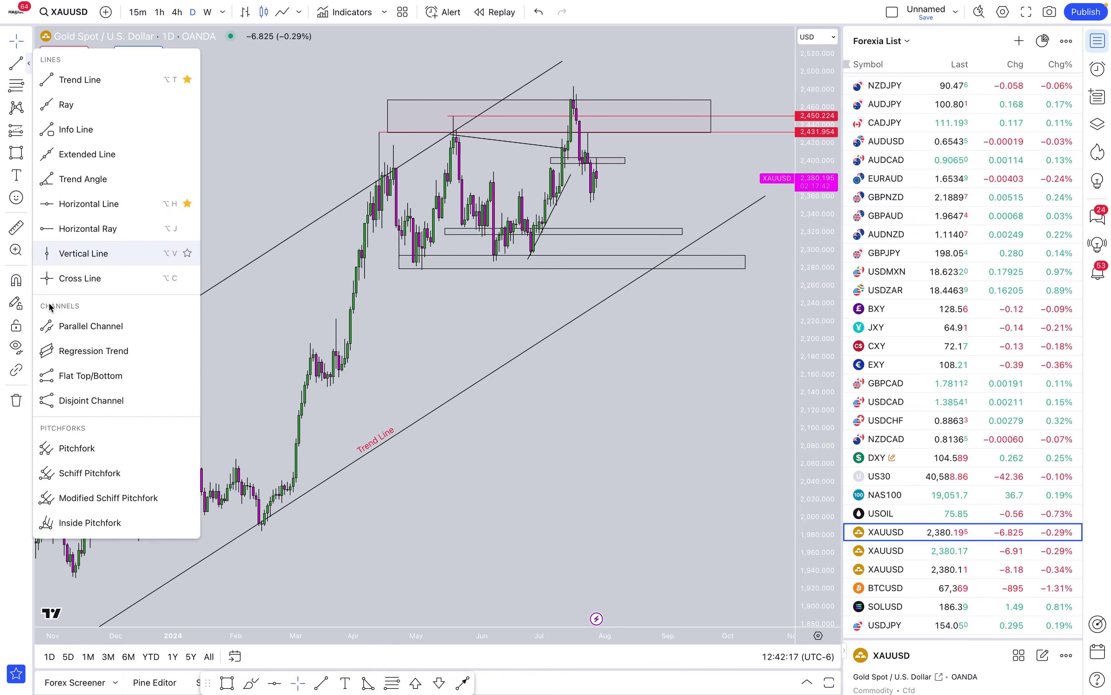
pyautogui.click(29, 154)
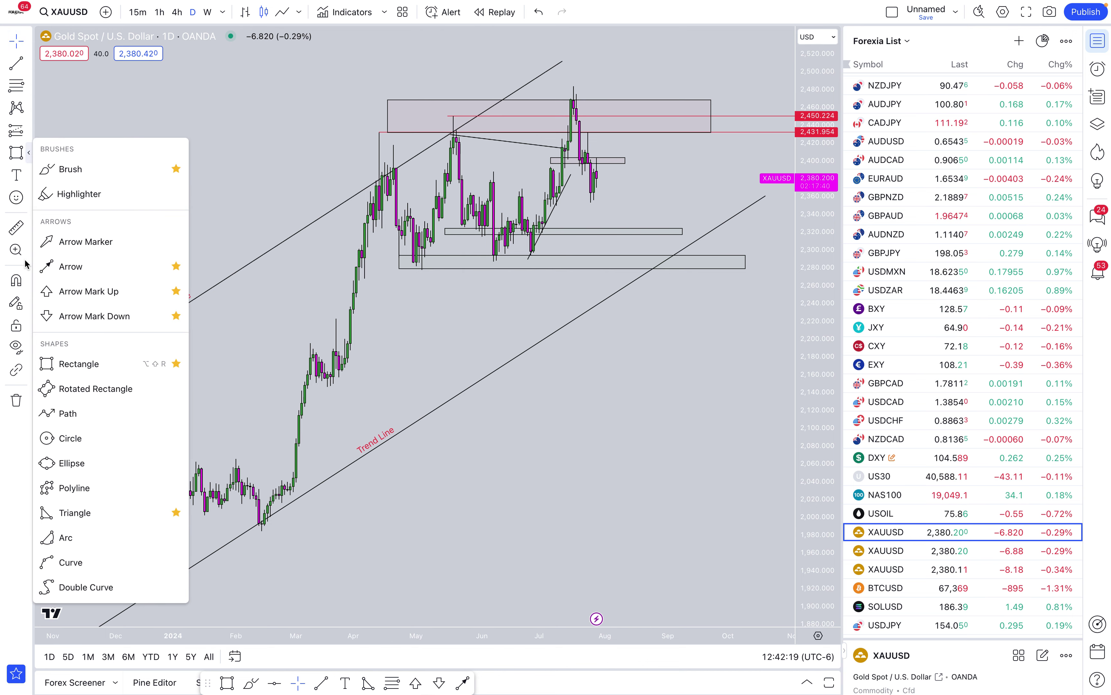
pyautogui.click(69, 266)
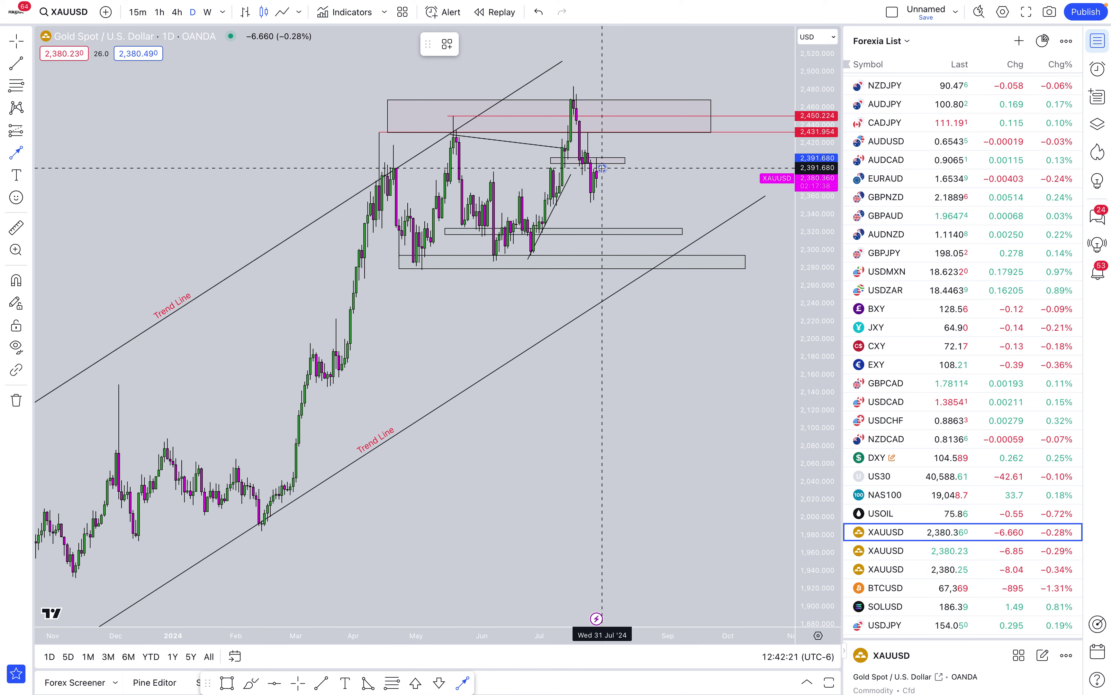
pyautogui.click(602, 142)
pyautogui.click(610, 204)
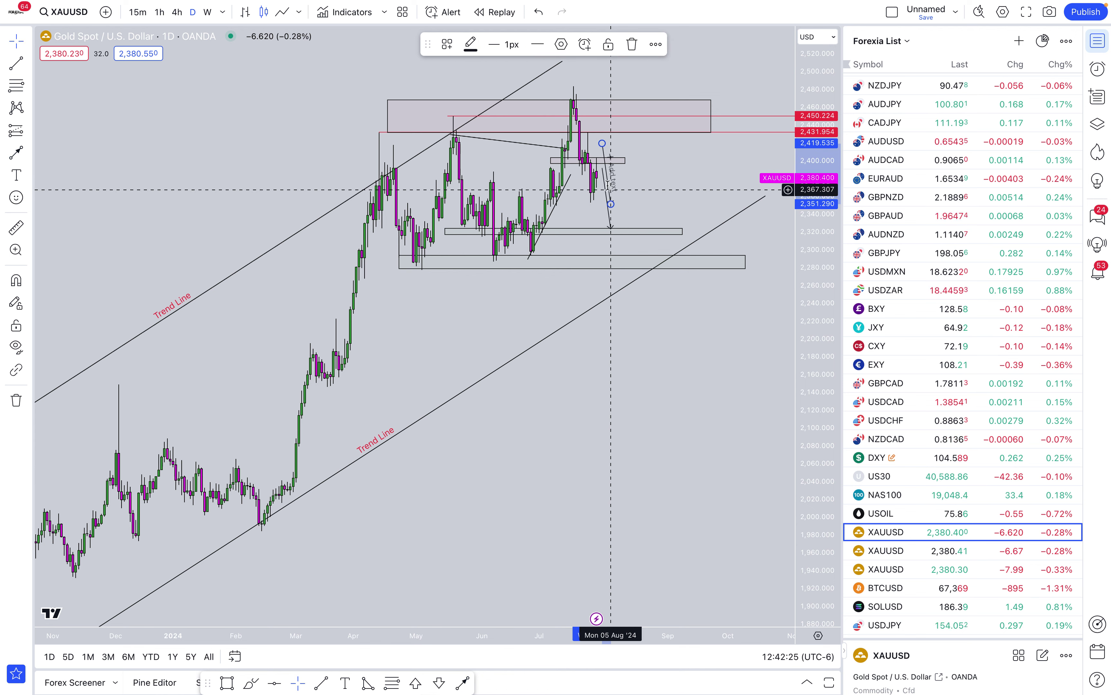
pyautogui.moveTo(611, 183); pyautogui.dragTo(634, 255)
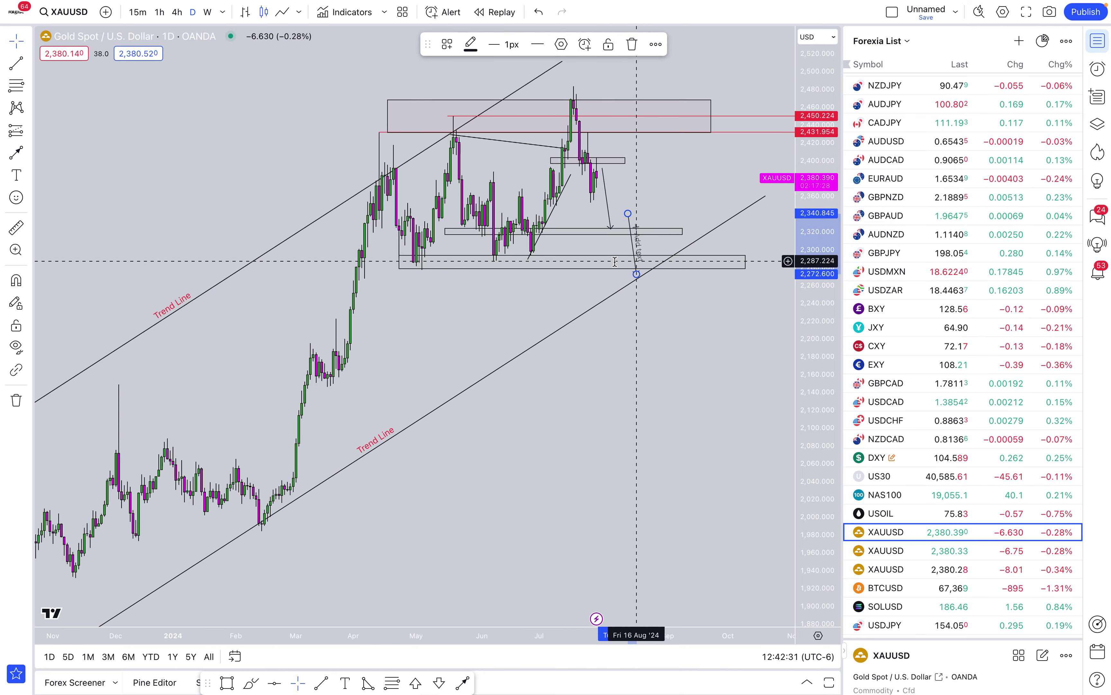
# Step: Draw a third falling arrow through the channel's lower trend line, from 2,304.633 down to 2,166.056
pyautogui.click(16, 153)
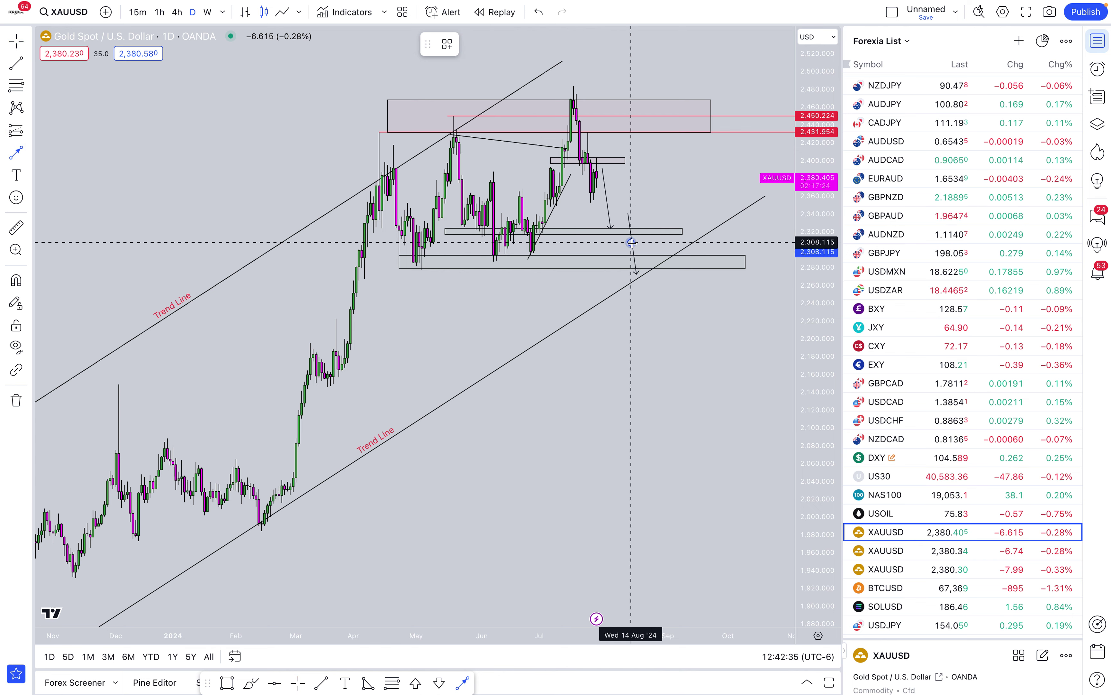
pyautogui.moveTo(631, 242)
pyautogui.mouseDown()
pyautogui.moveTo(660, 366)
pyautogui.moveTo(679, 326)
pyautogui.mouseUp()
pyautogui.moveTo(678, 326); pyautogui.dragTo(681, 329)
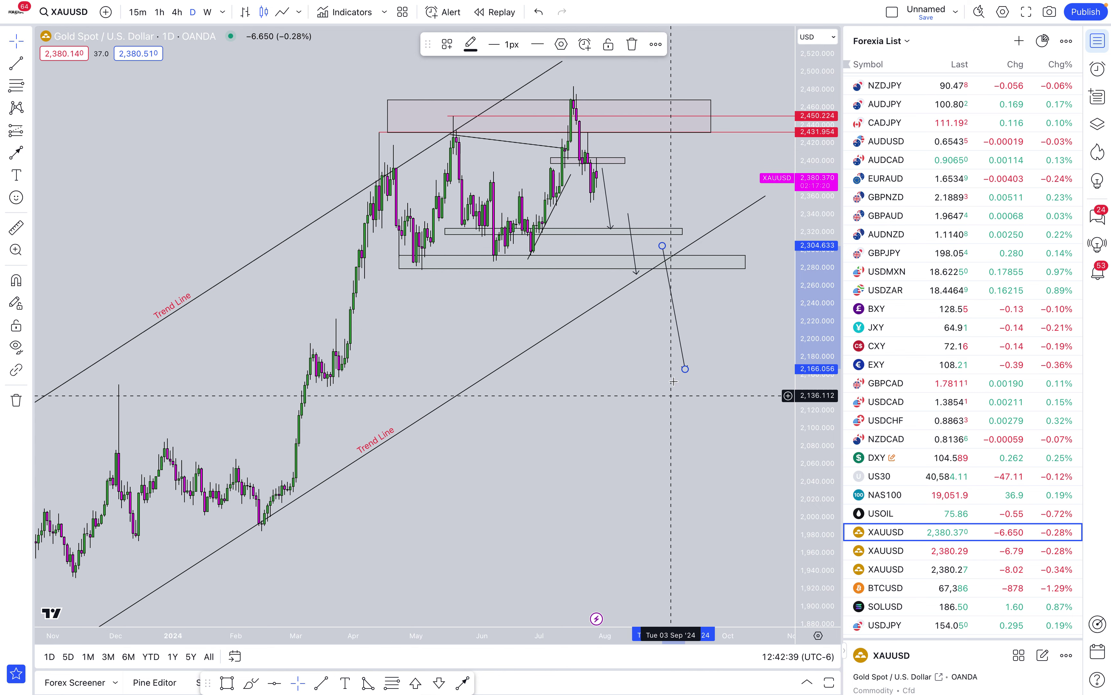
# Step: Place a horizontal ray under the tip of the third falling arrow, starting on 28 Feb '24 at 2,150.735
pyautogui.click(31, 155)
pyautogui.click(28, 64)
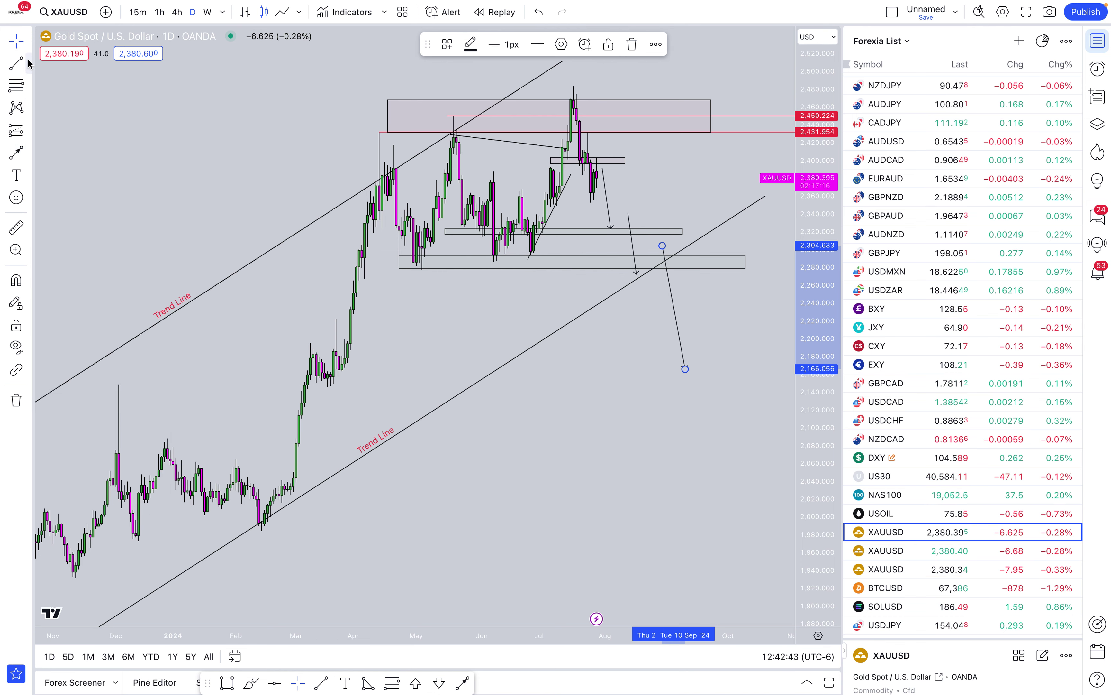
pyautogui.click(46, 234)
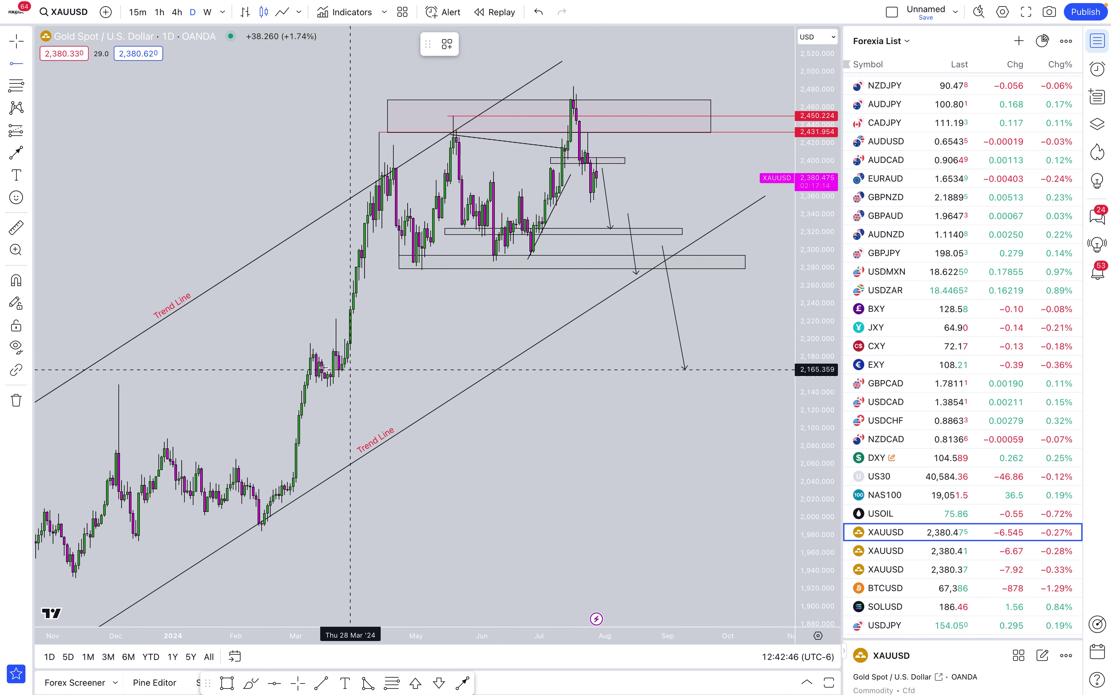
pyautogui.click(282, 357)
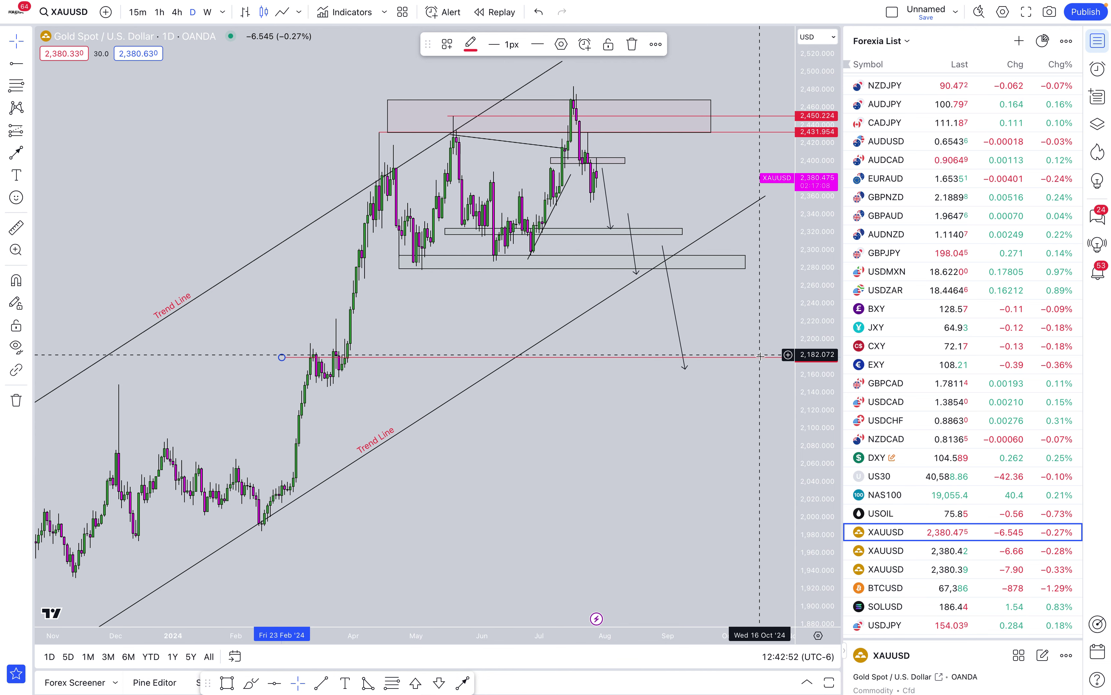
pyautogui.moveTo(761, 361); pyautogui.dragTo(769, 384)
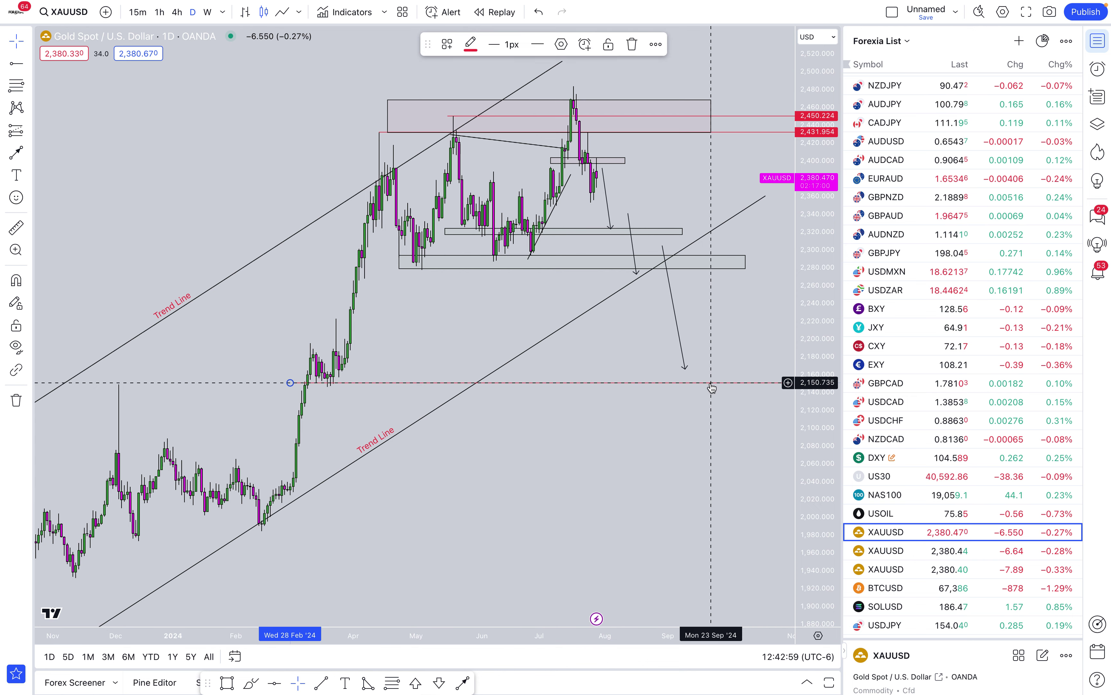
# Step: Shift the lower channel trend line slightly forward in time so that it ends on 21 Oct '24 at 2,359.780
pyautogui.scroll(2, 574, 292)
pyautogui.scroll(1, 574, 293)
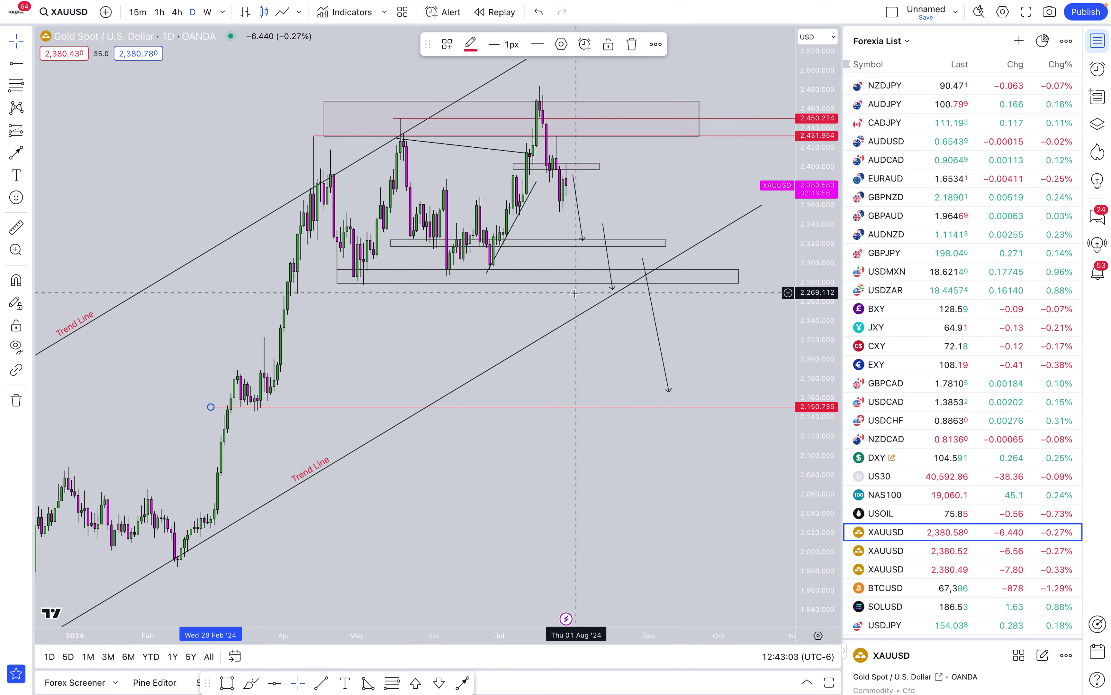
pyautogui.click(625, 291)
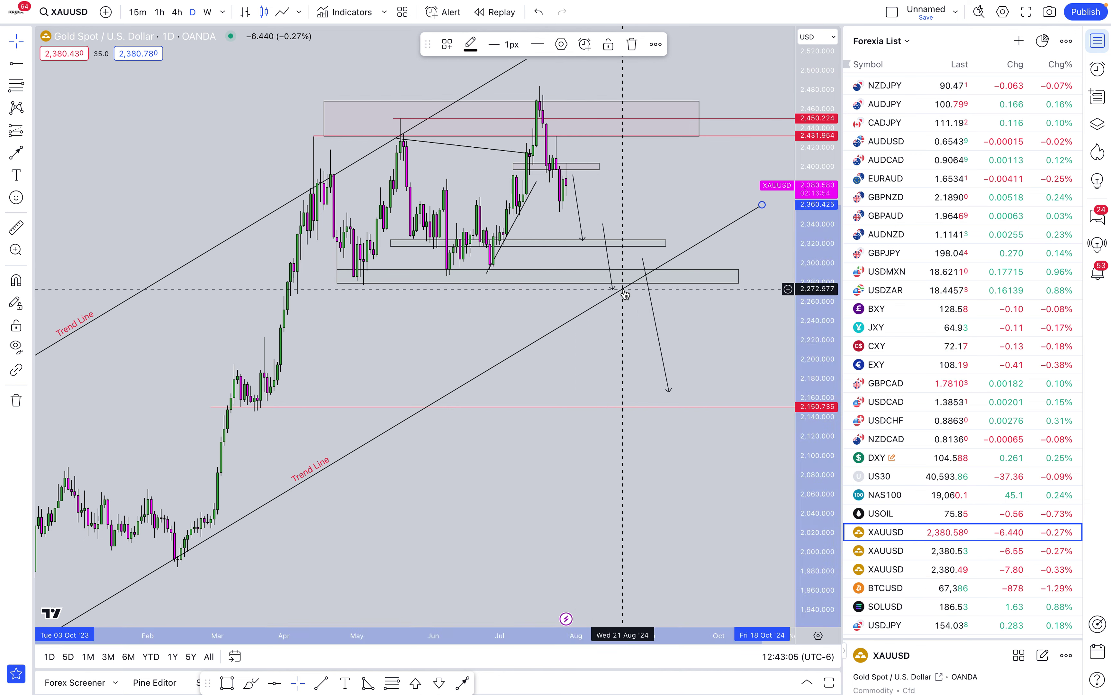
pyautogui.moveTo(625, 293); pyautogui.dragTo(629, 293)
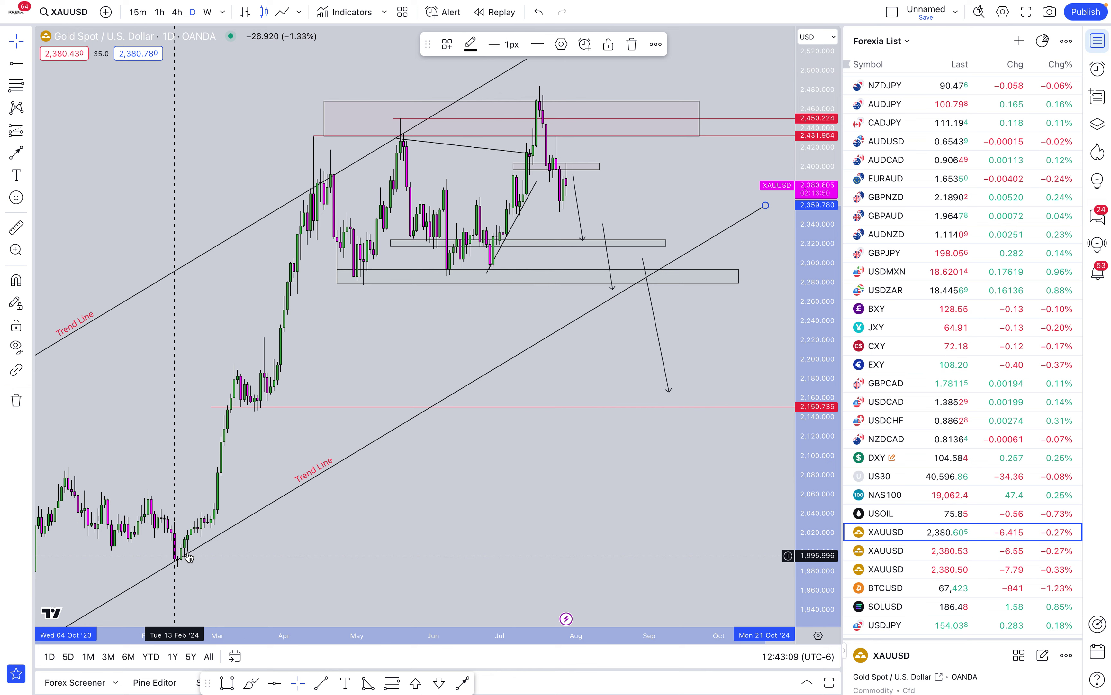
# Step: Hide the watchlist and examine the channel, its support rectangles and the projected falling arrows at different scales
pyautogui.scroll(-5, 621, 247)
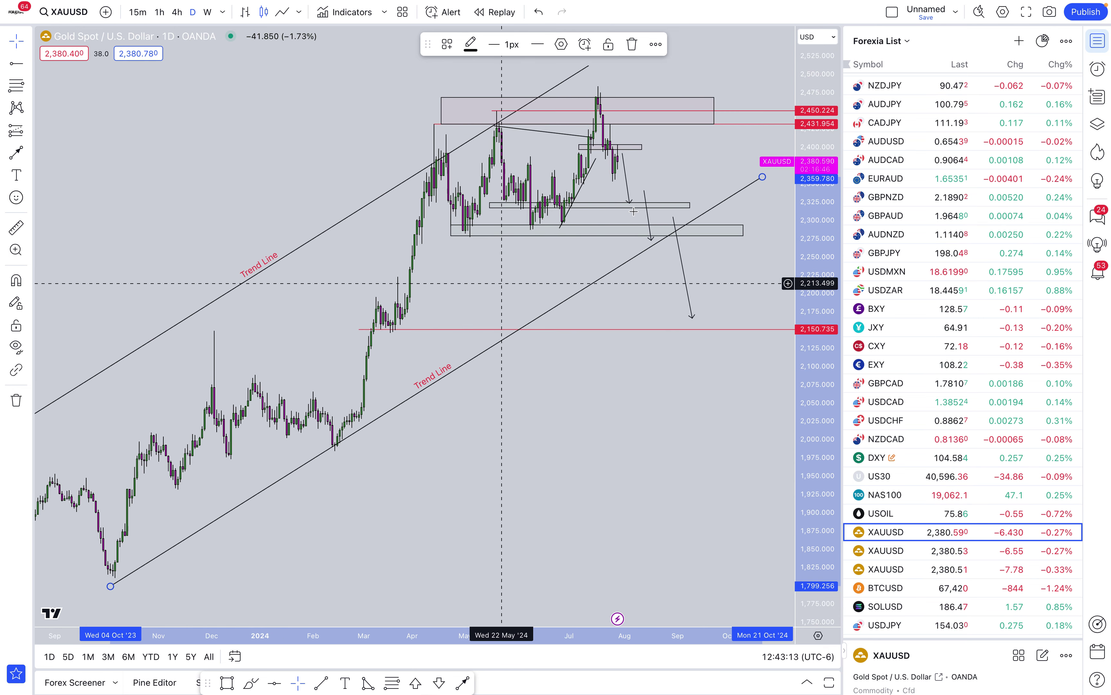
pyautogui.scroll(5, 625, 212)
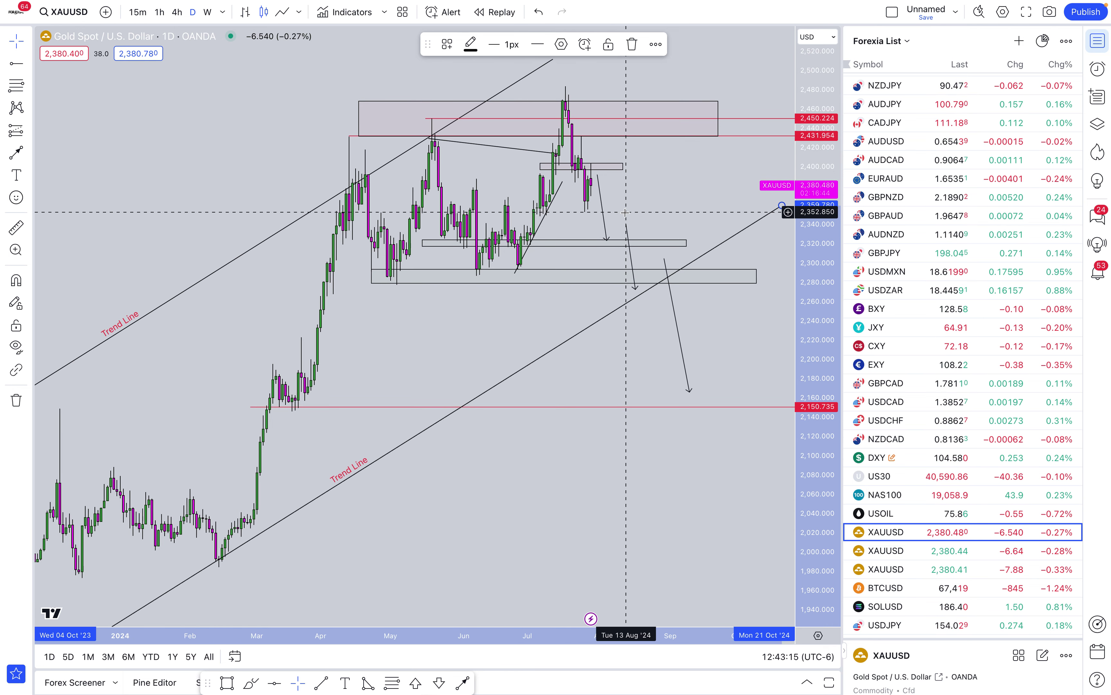
pyautogui.scroll(1, 582, 207)
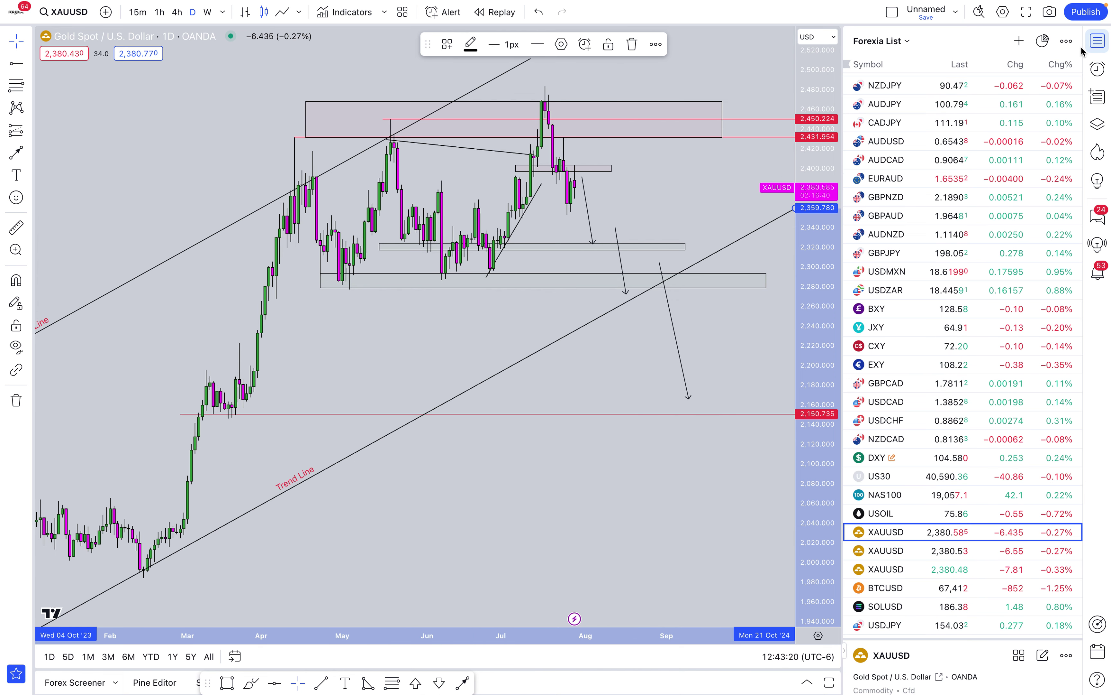
pyautogui.click(1097, 44)
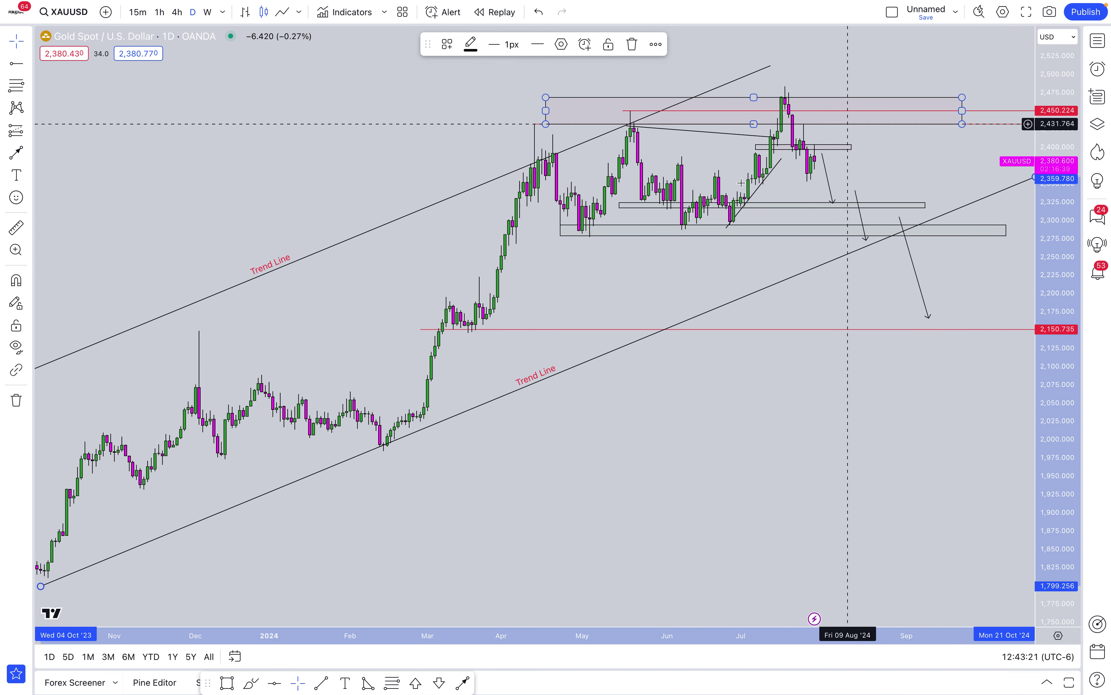
pyautogui.scroll(5, 741, 183)
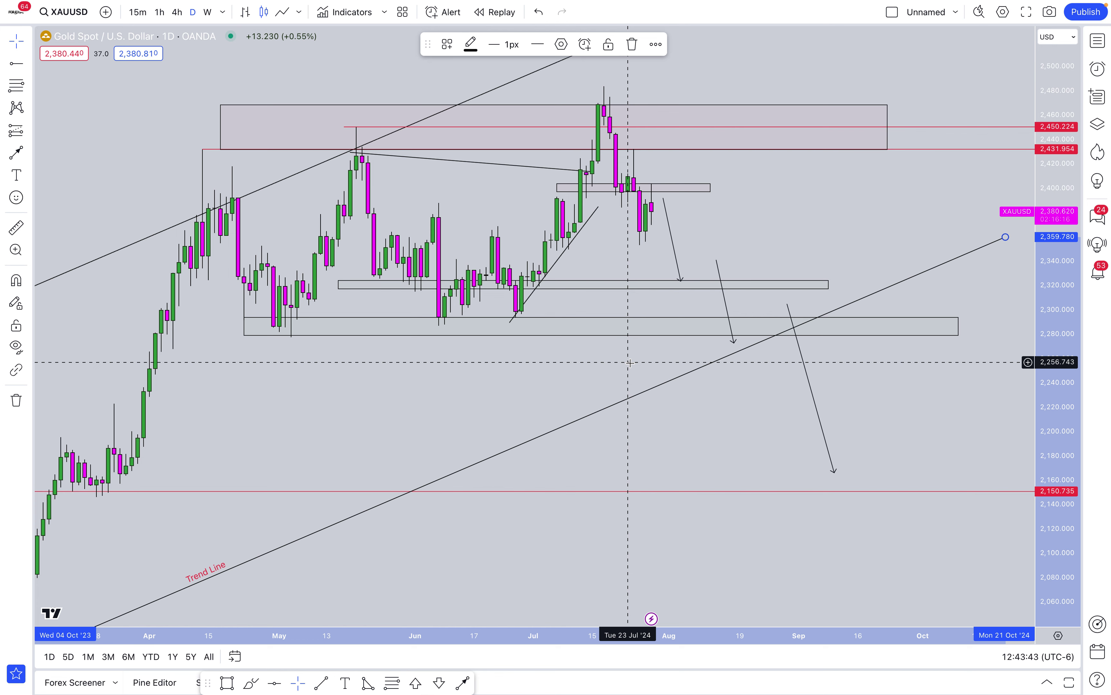
pyautogui.scroll(-3, 630, 362)
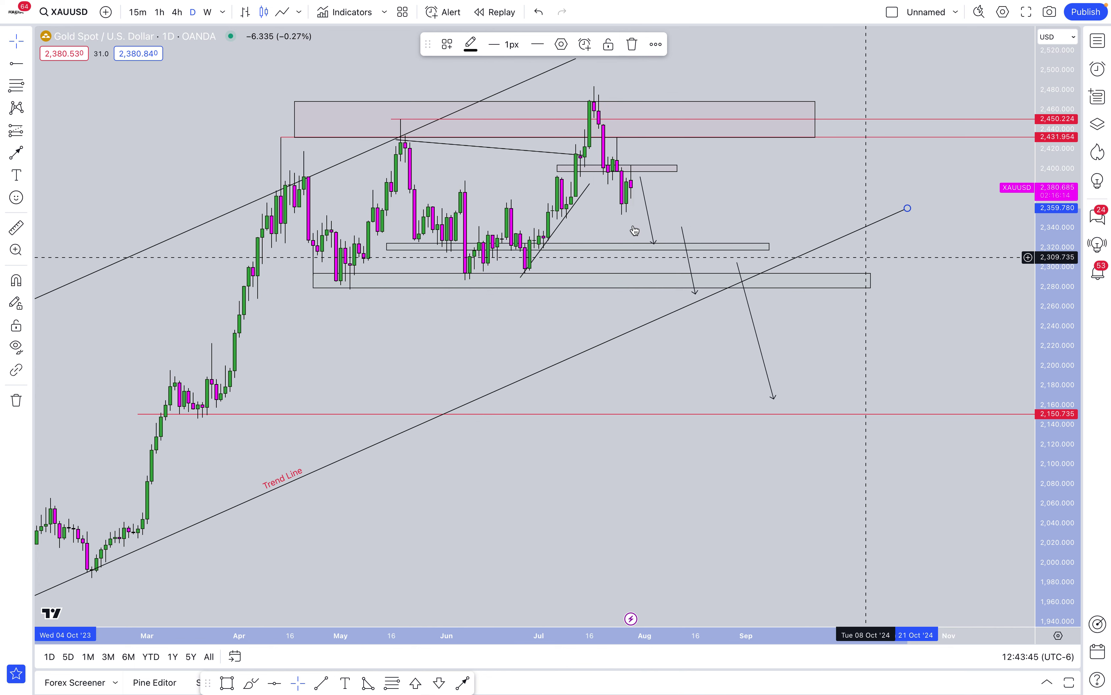
pyautogui.scroll(-2, 610, 213)
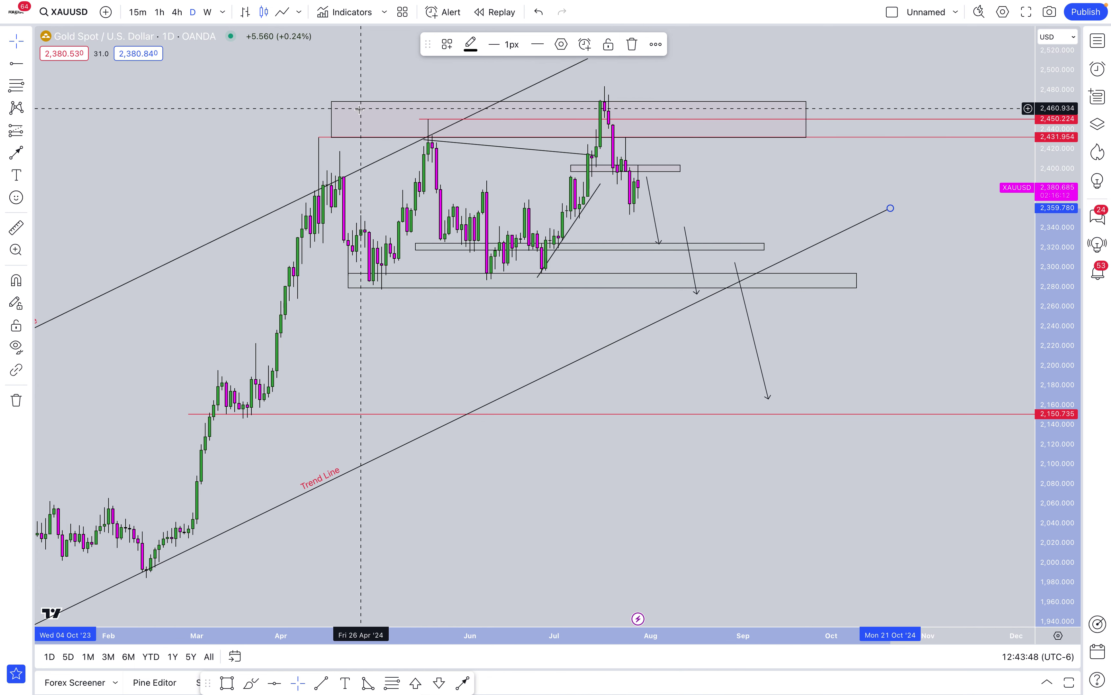
# Step: Add the text note "USDJPY x GOLD = INVERSE", widen it to one line and place it below the lower support rectangle
pyautogui.click(16, 176)
pyautogui.click(454, 332)
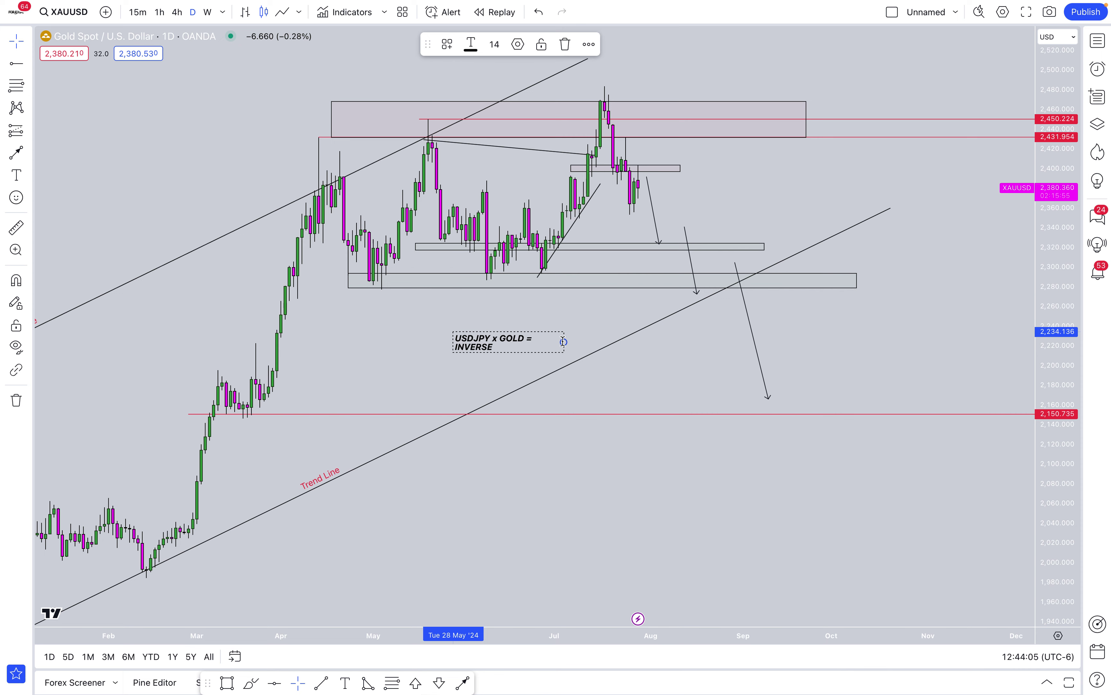
pyautogui.moveTo(564, 340); pyautogui.dragTo(623, 338)
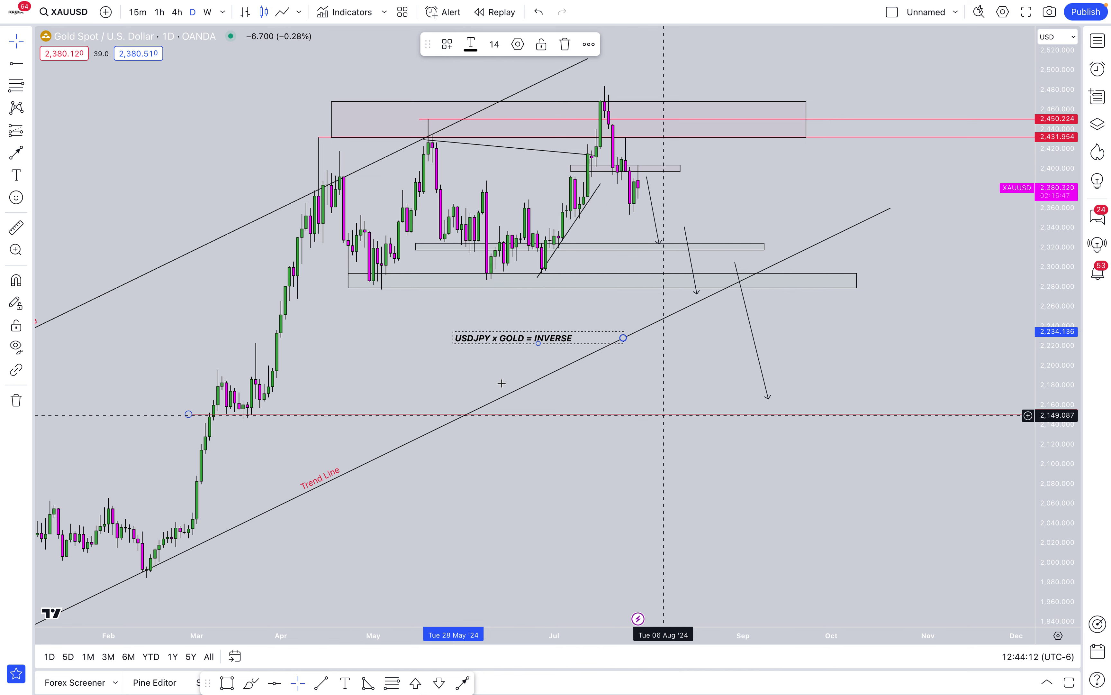
pyautogui.moveTo(519, 329); pyautogui.dragTo(431, 320)
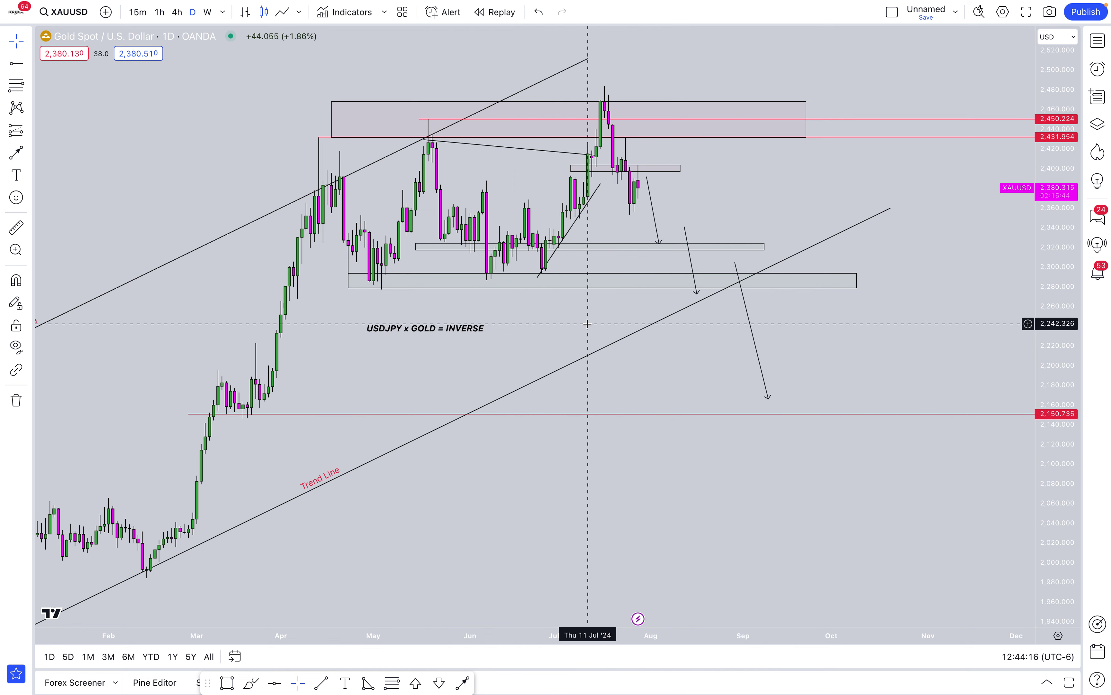
pyautogui.click(761, 287)
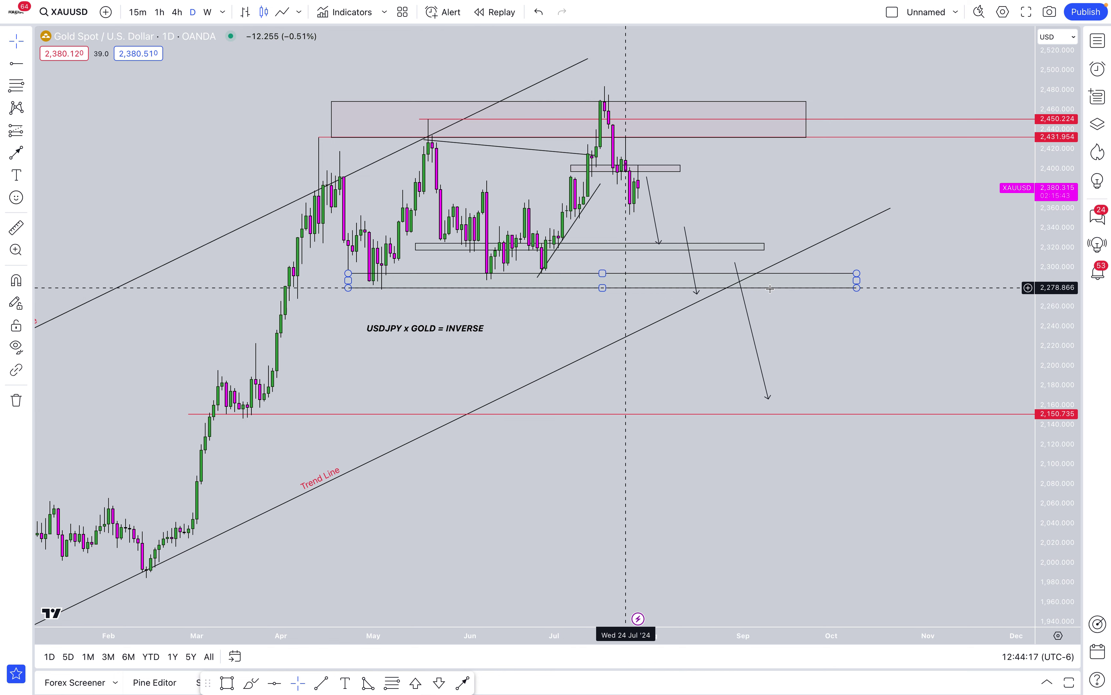
pyautogui.click(789, 334)
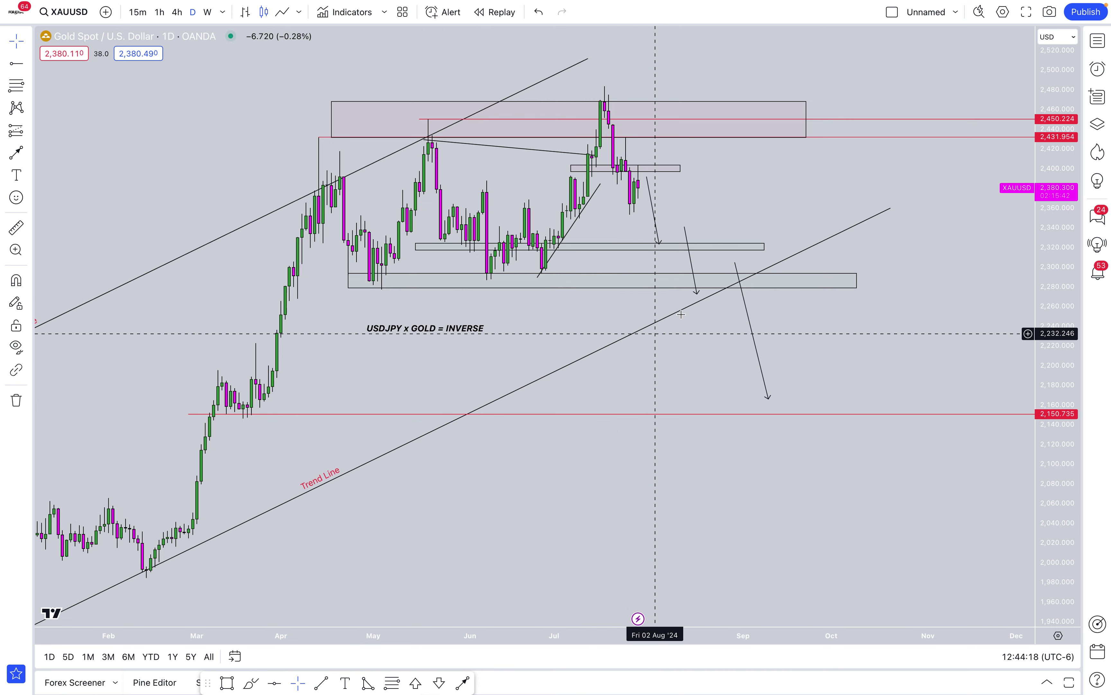
# Step: Reopen the watchlist and switch the chart to USDJPY
pyautogui.click(1098, 42)
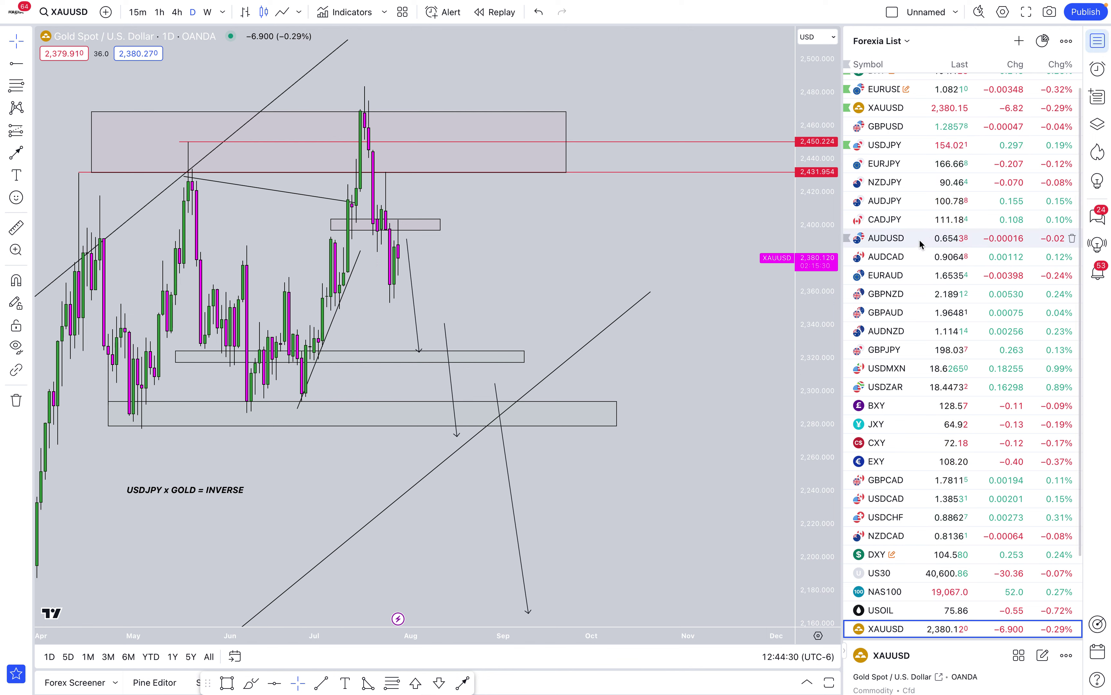
pyautogui.scroll(1, 920, 243)
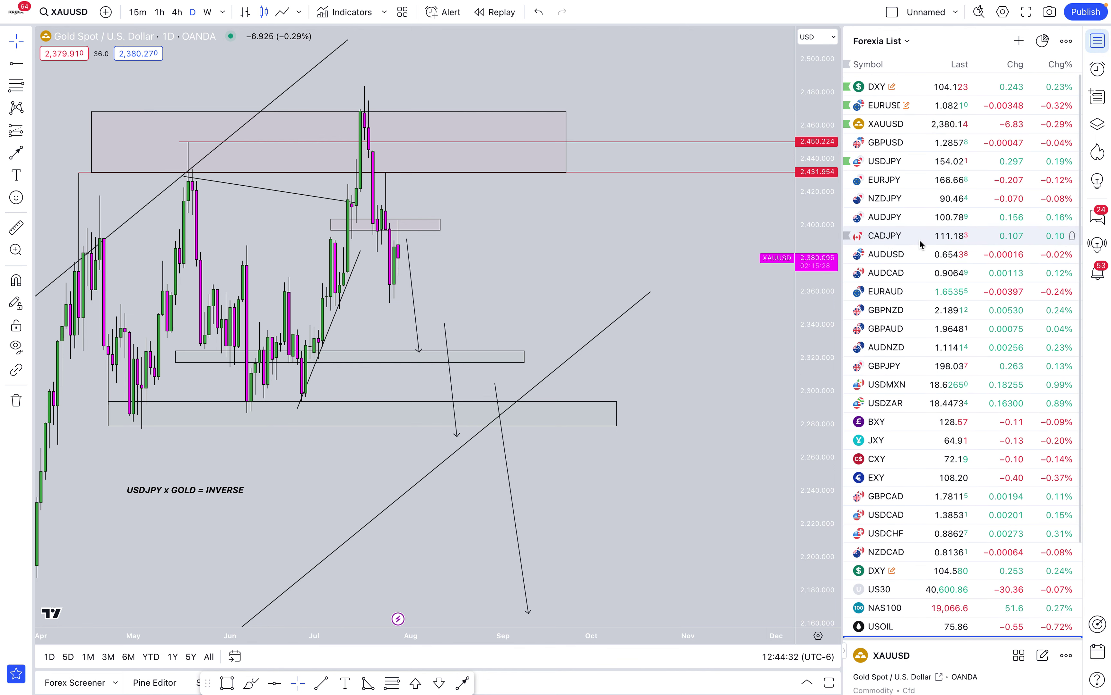
pyautogui.scroll(-5, 920, 241)
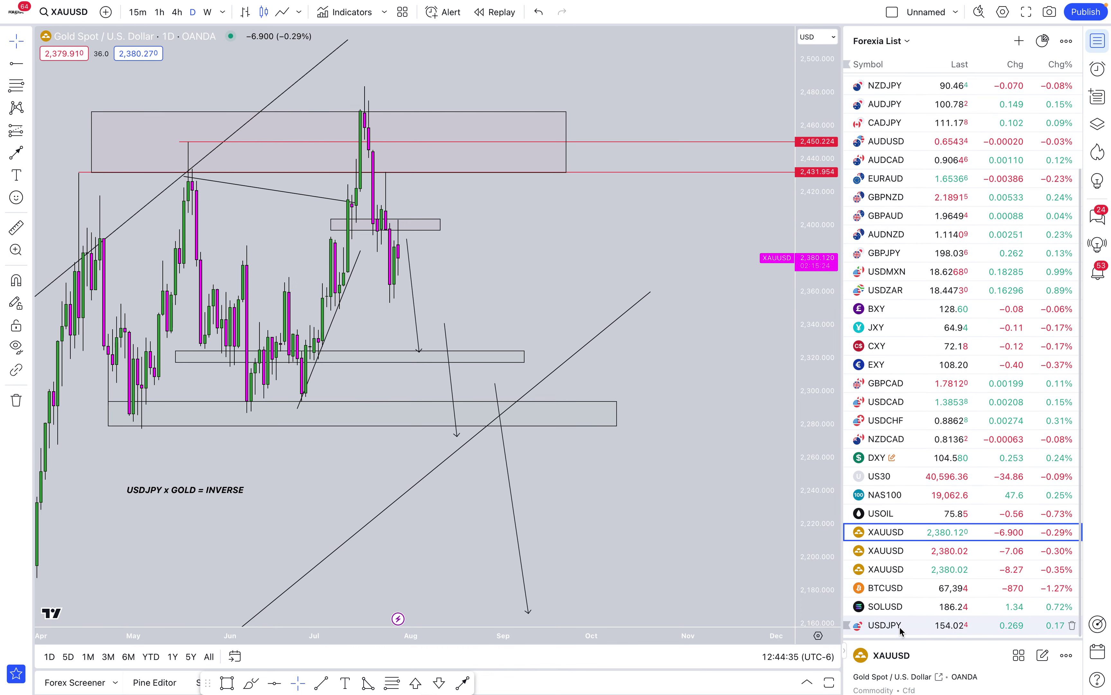
pyautogui.click(917, 626)
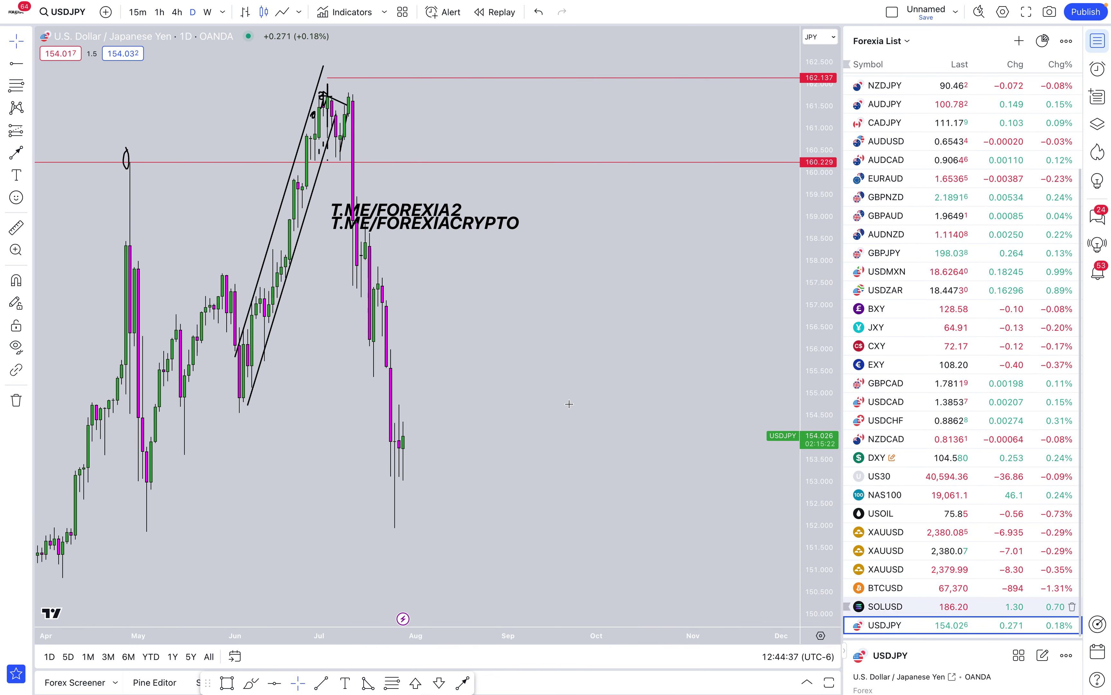
# Step: Remove all existing drawings from the USDJPY daily chart
pyautogui.hscroll(-5, 587, 308)
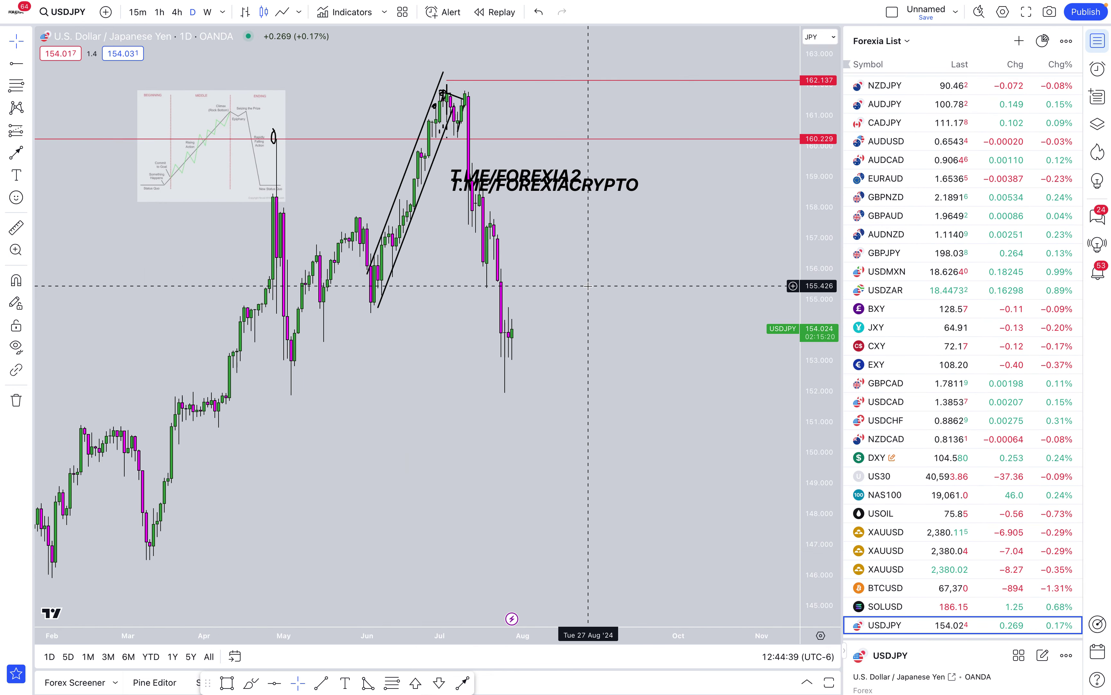
pyautogui.scroll(3, 588, 285)
pyautogui.rightClick(610, 252)
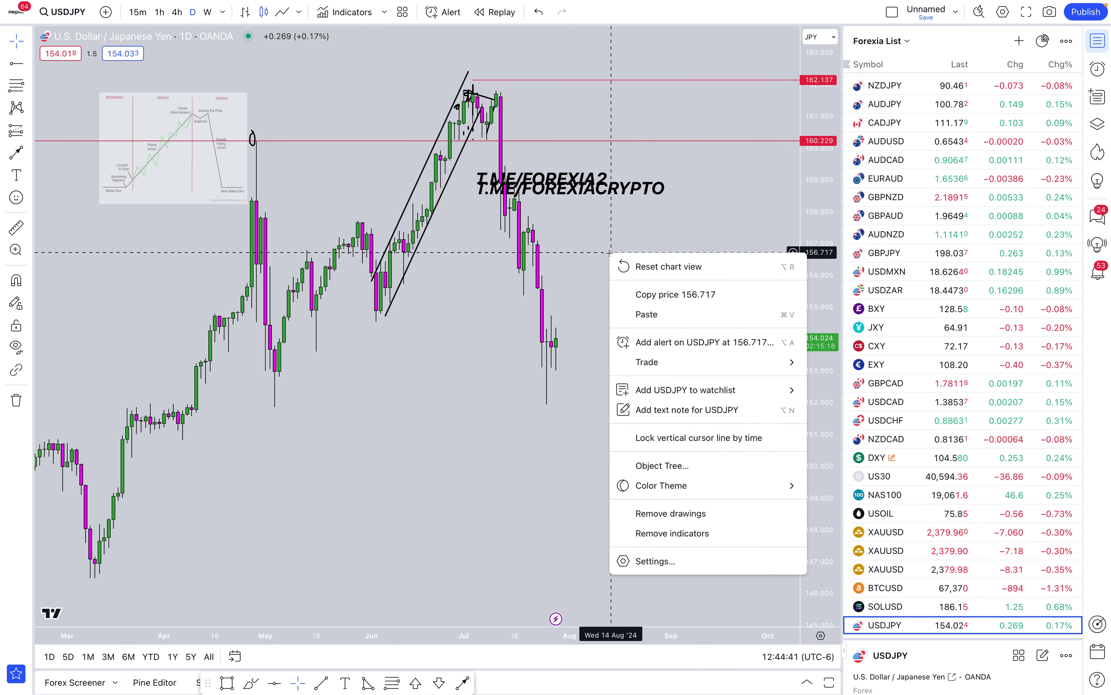
pyautogui.click(675, 515)
# Step: Draw a falling arrow beside the July decline, from 161.614 on 16 Jul '24 to 155.917 on 26 Jul '24
pyautogui.scroll(5, 597, 175)
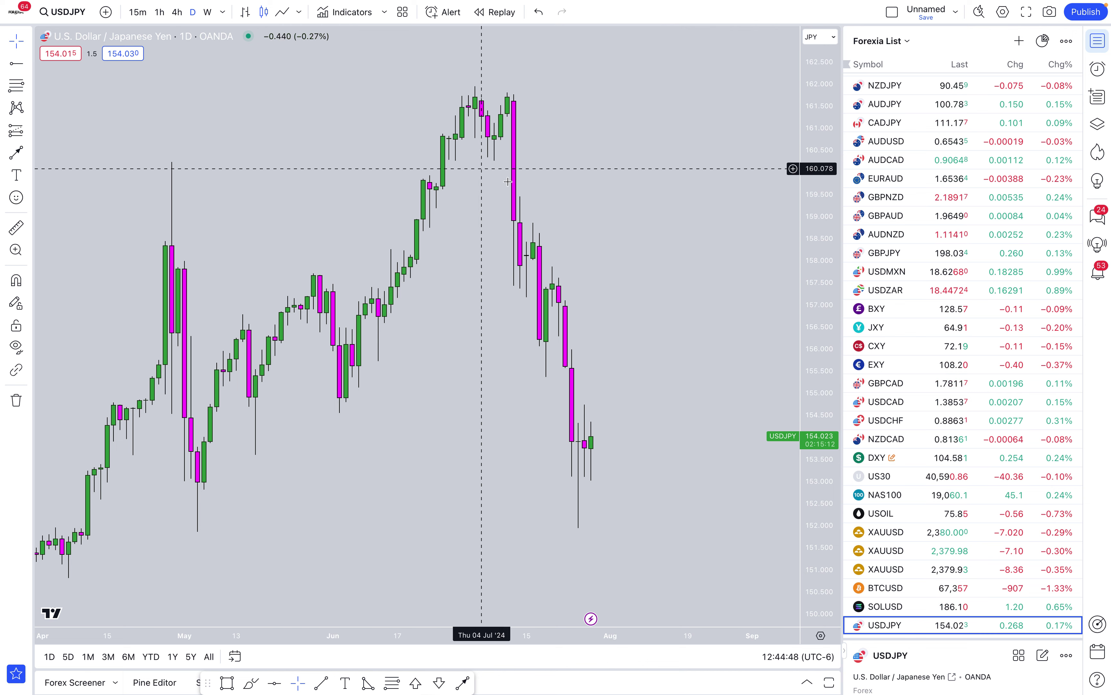
pyautogui.scroll(-5, 520, 191)
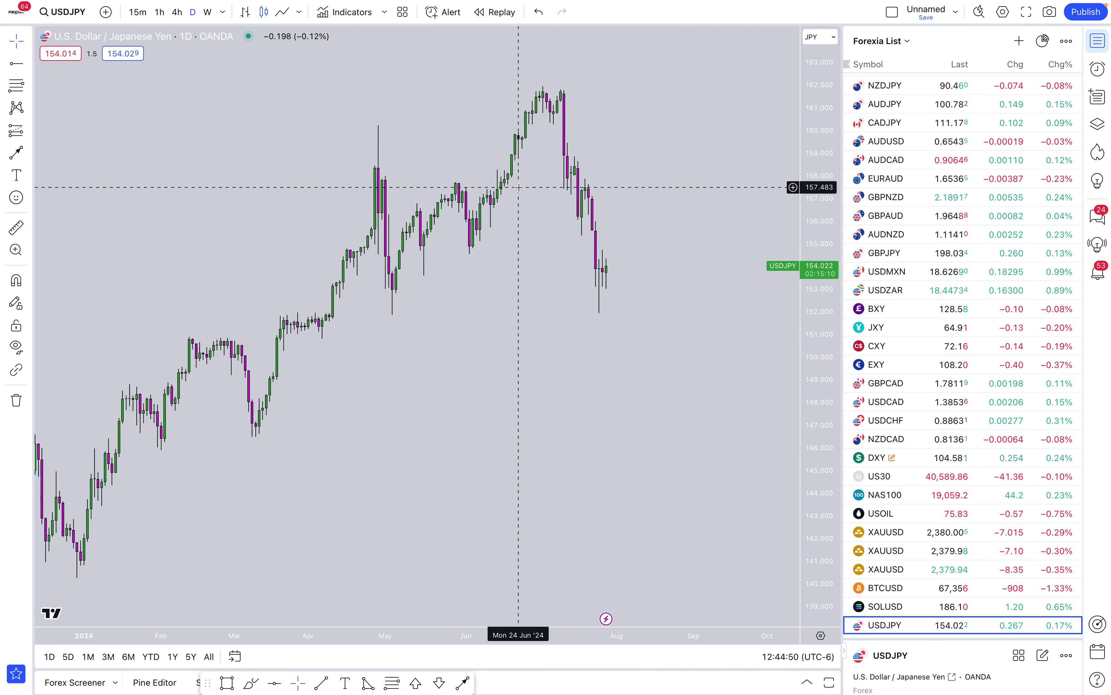
pyautogui.scroll(3, 374, 123)
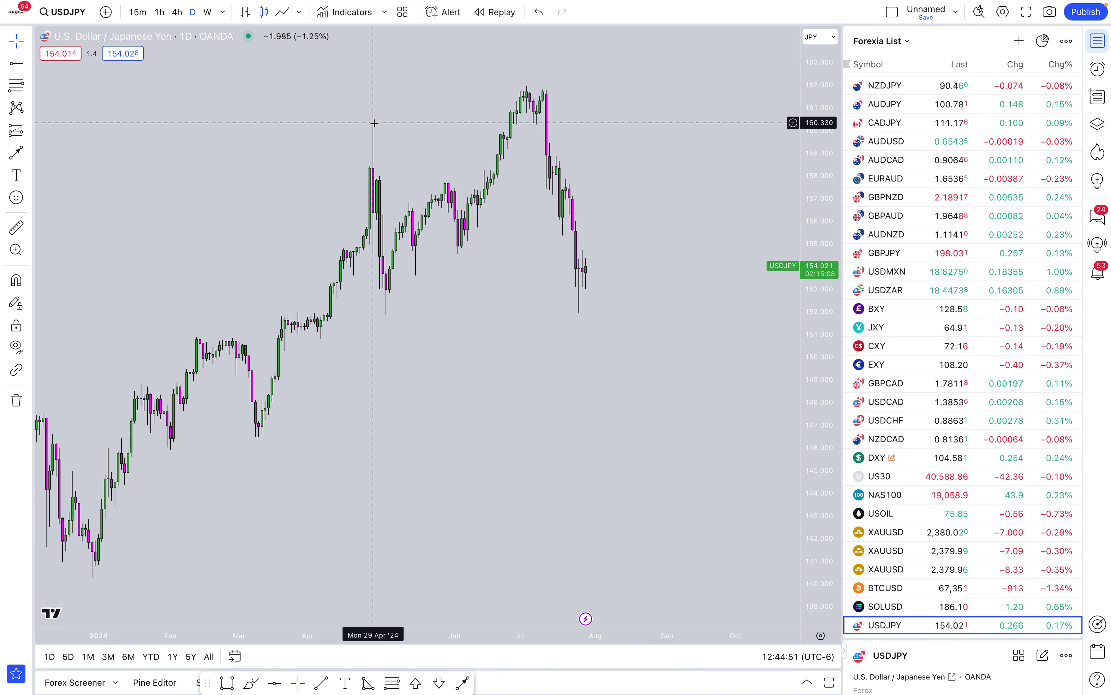
pyautogui.scroll(2, 375, 123)
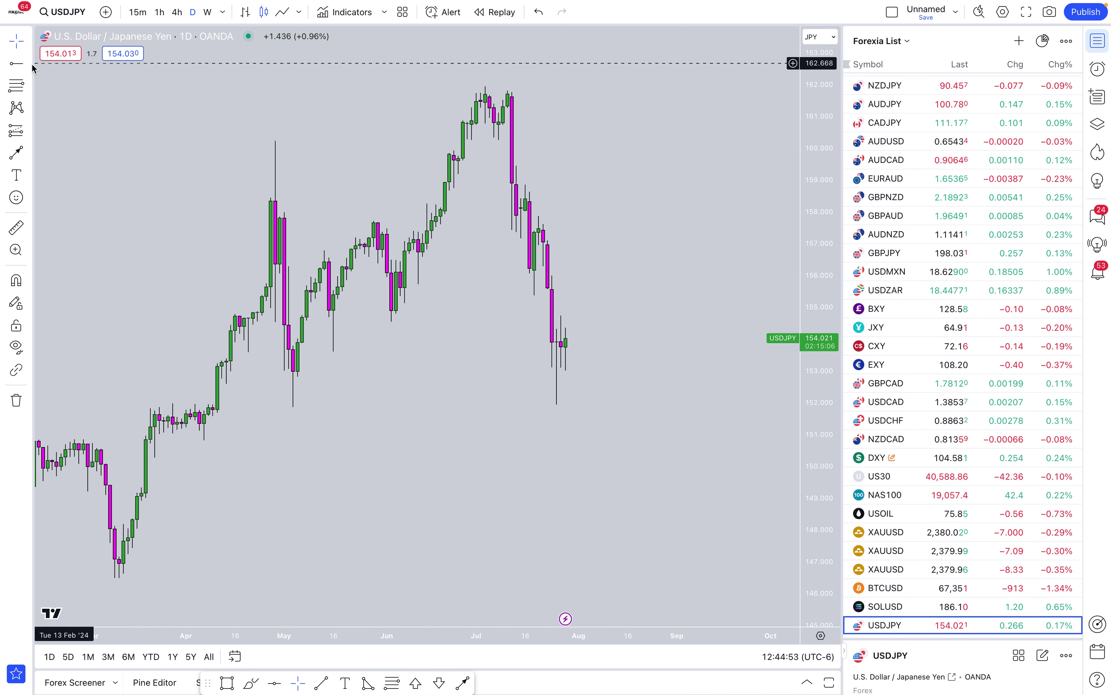
pyautogui.click(16, 153)
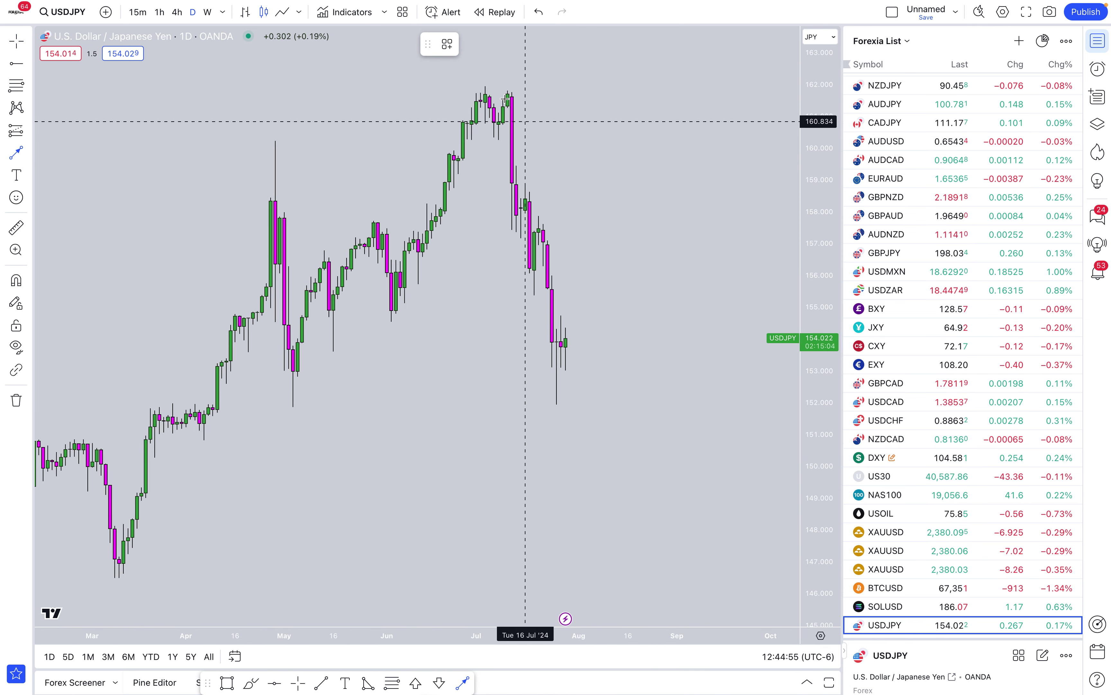
pyautogui.moveTo(525, 96); pyautogui.dragTo(561, 276)
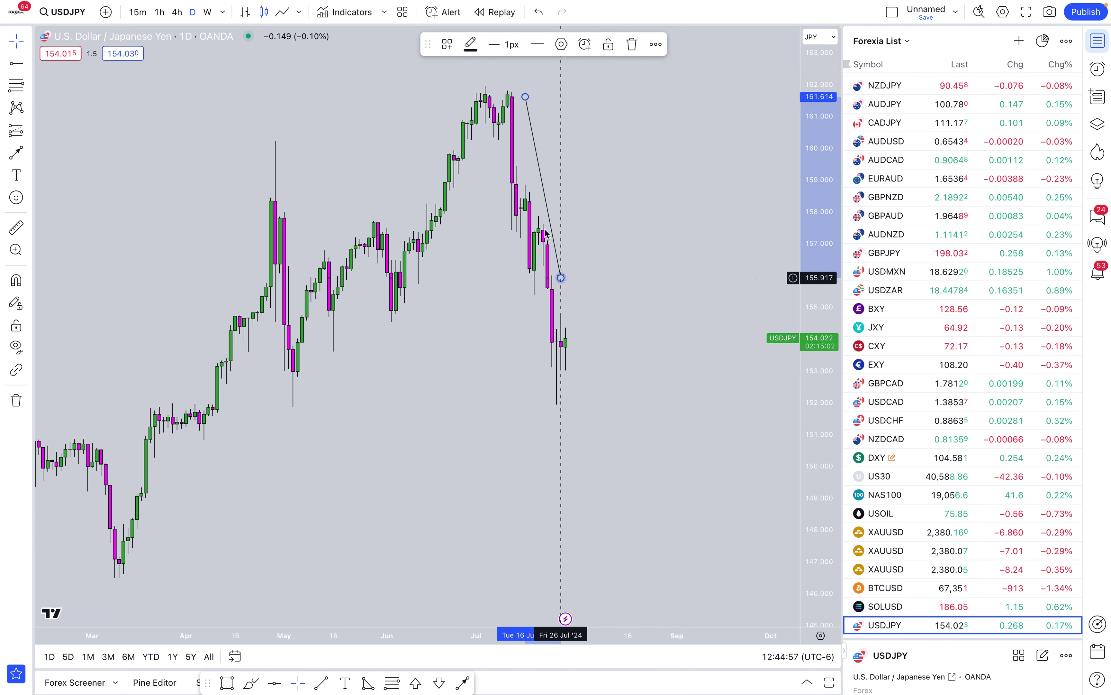
# Step: Measure the July drop from 161.770 on 12 Jul '24 down to 154.512 on 25 Jul '24
pyautogui.click(517, 90)
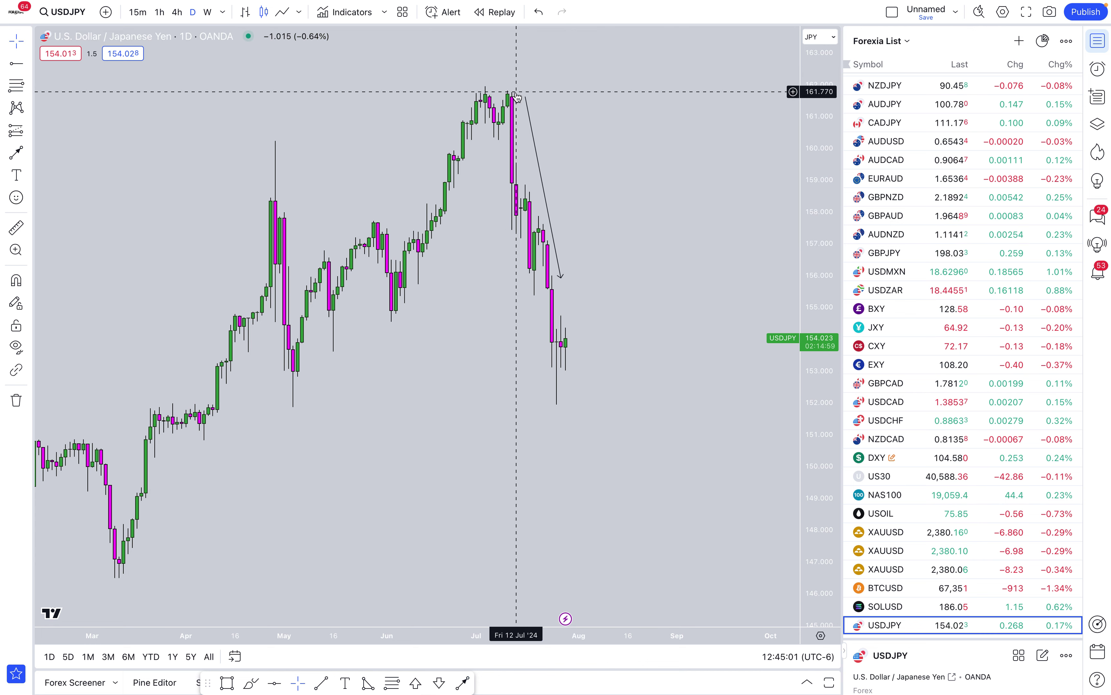
pyautogui.keyDown('shift'); pyautogui.click(516, 91); pyautogui.keyUp('shift')
pyautogui.click(557, 321)
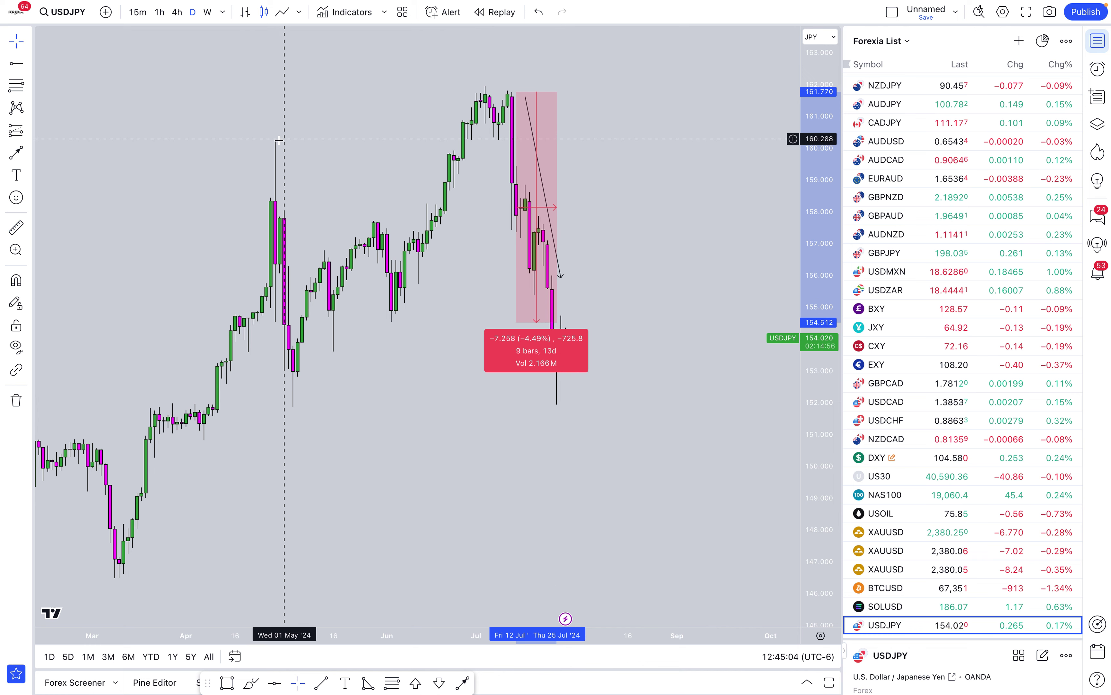
# Step: Clear the measurement and place a horizontal ray starting at the 29 Apr '24 wick high
pyautogui.click(279, 140)
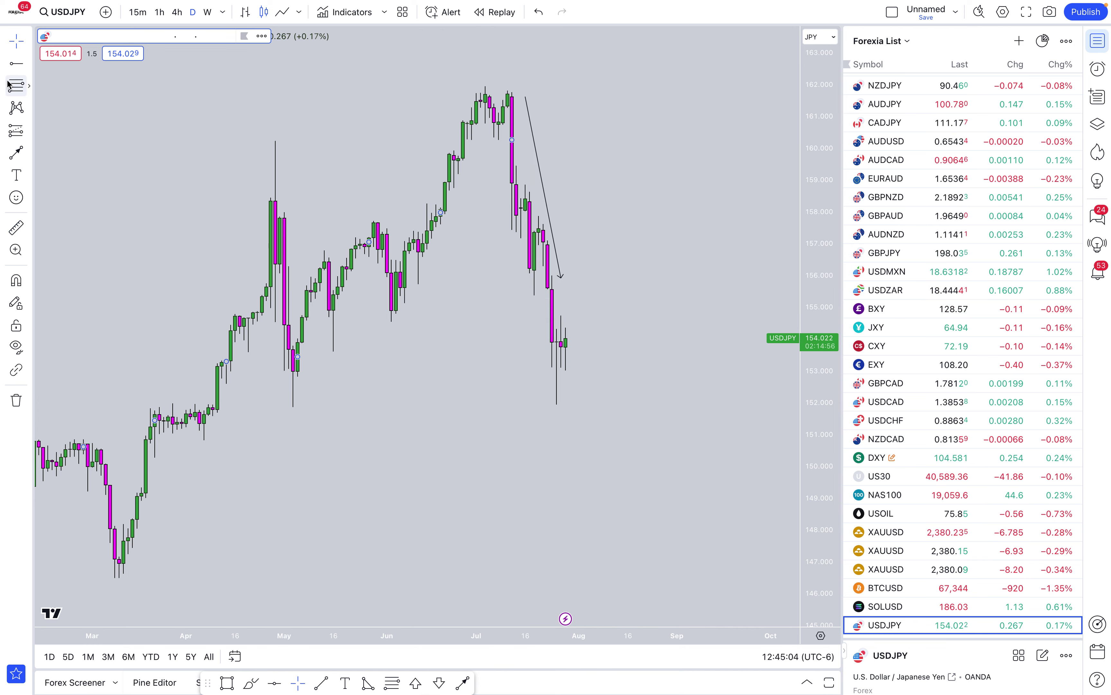
pyautogui.click(271, 136)
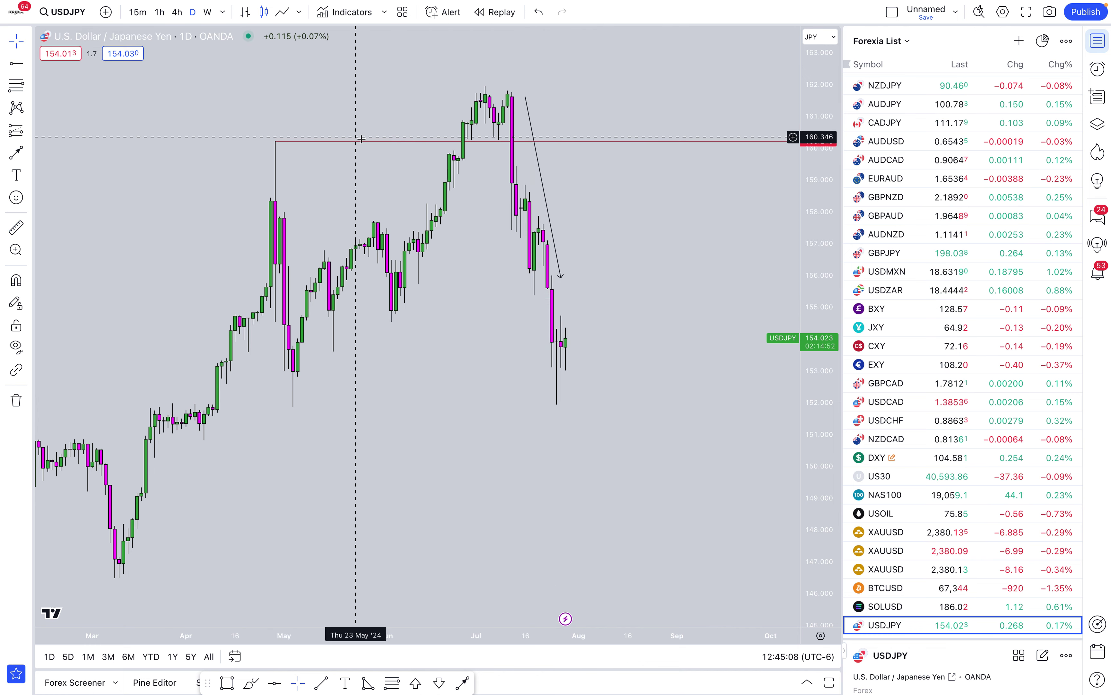
# Step: Measure the July decline from 161.712 on 11 Jul '24 down to the late-July wick low near 151.9
pyautogui.scroll(2, 586, 117)
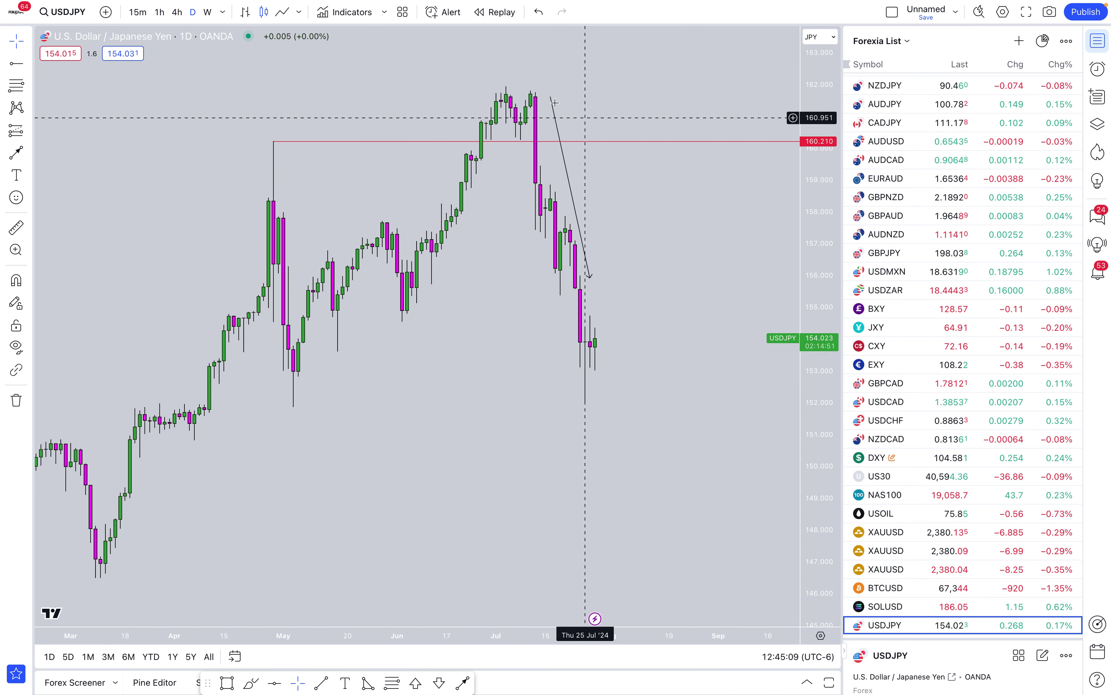
pyautogui.keyDown('shift'); pyautogui.click(536, 93); pyautogui.keyUp('shift')
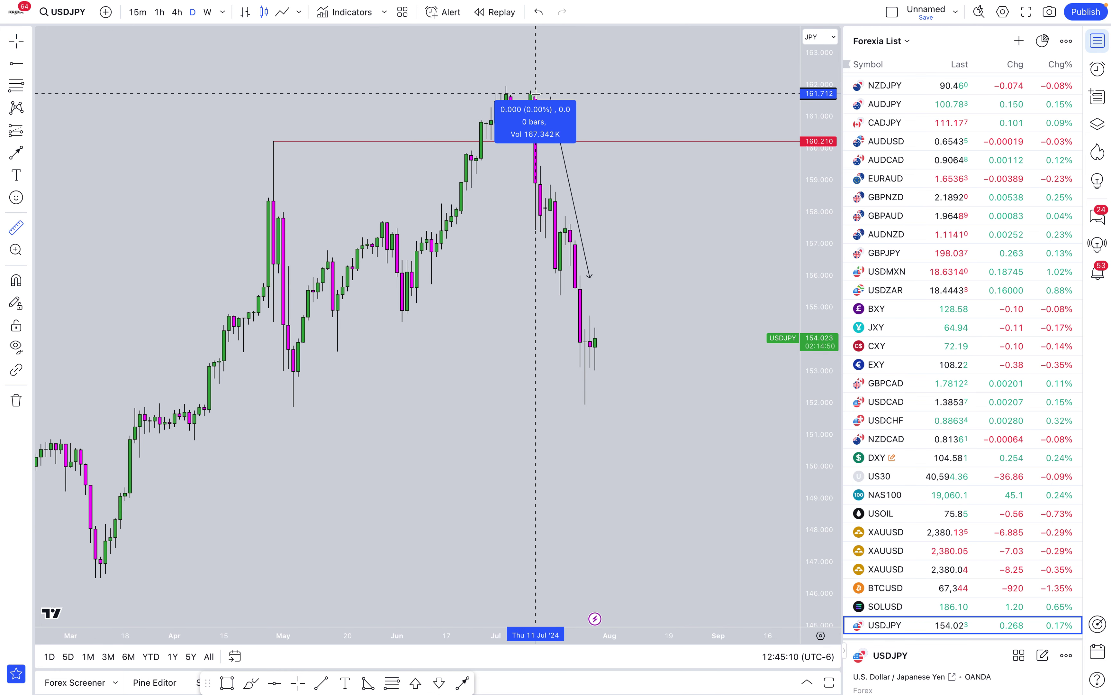
pyautogui.click(616, 406)
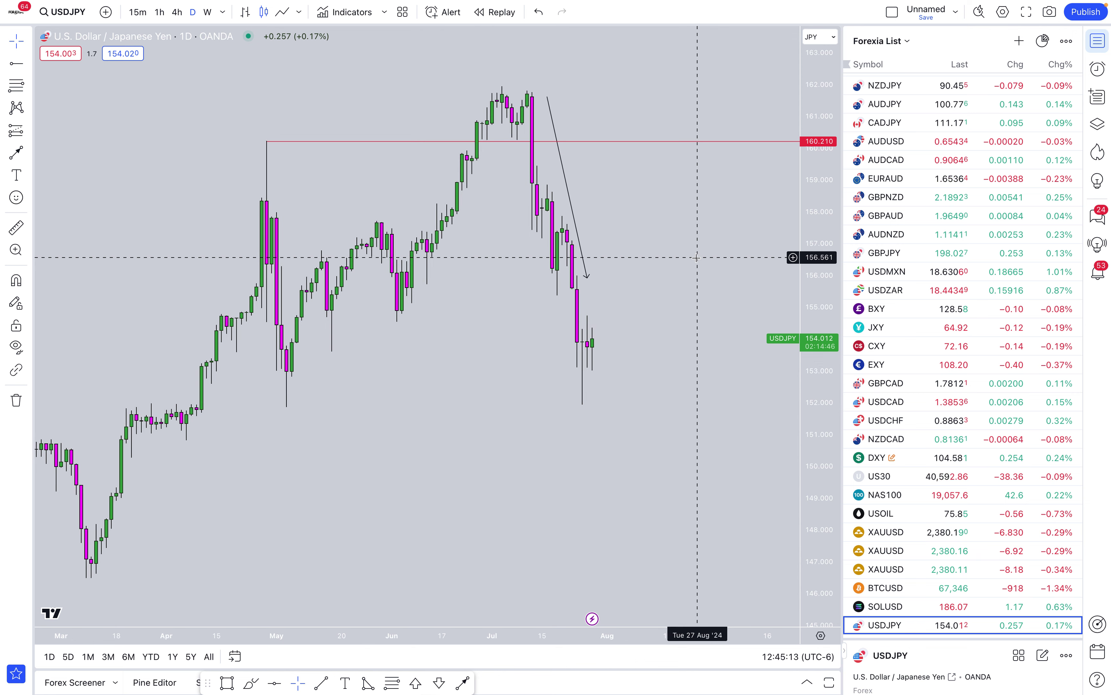
pyautogui.scroll(1, 698, 256)
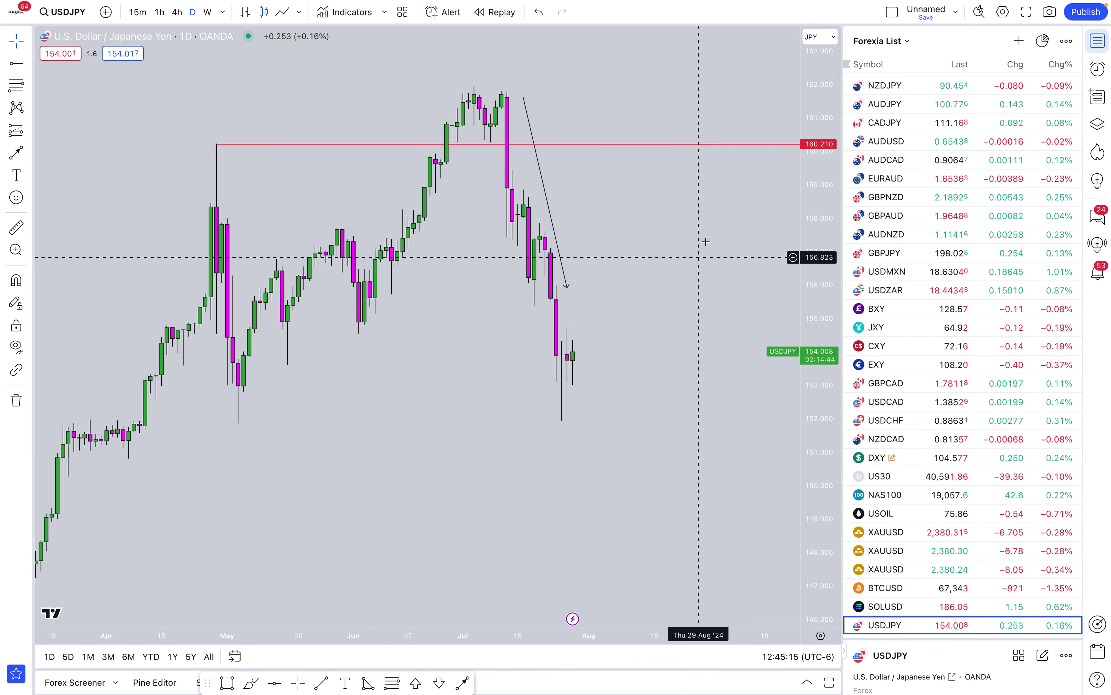
pyautogui.hscroll(-5, 627, 206)
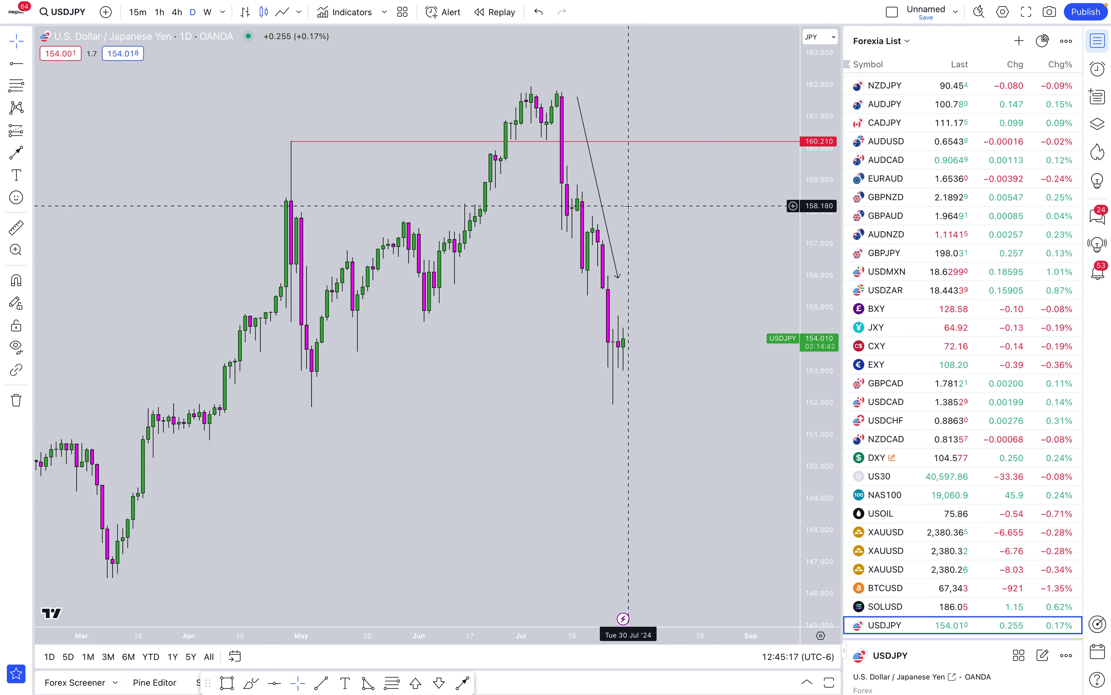
pyautogui.scroll(1, 628, 205)
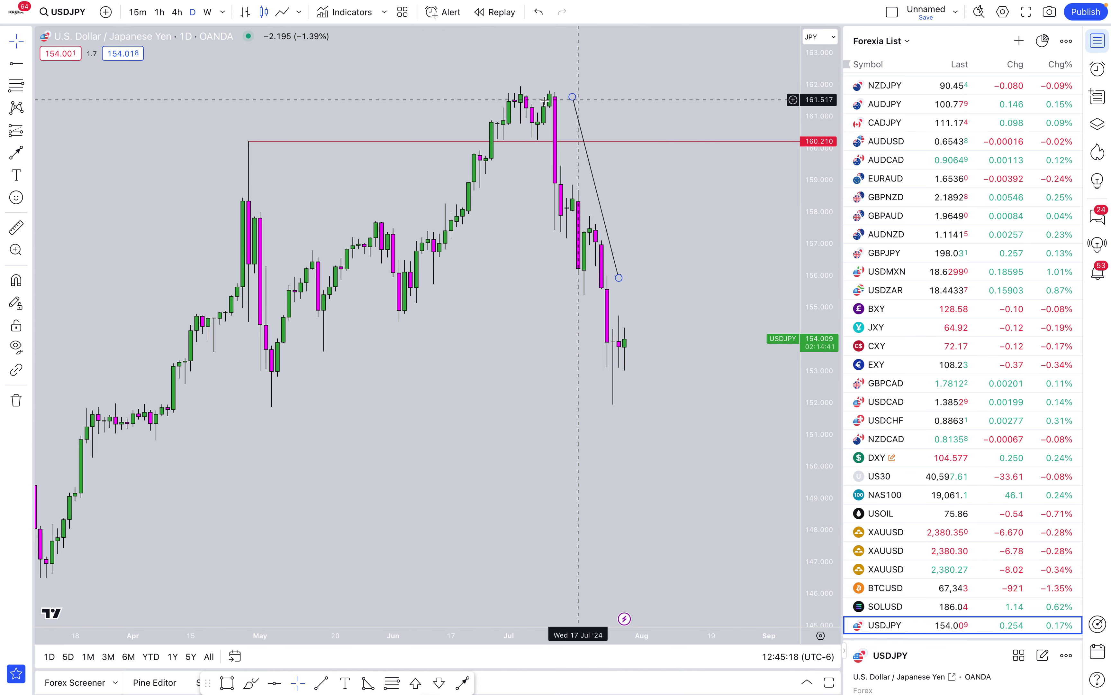
pyautogui.keyDown('shift'); pyautogui.click(555, 97); pyautogui.keyUp('shift')
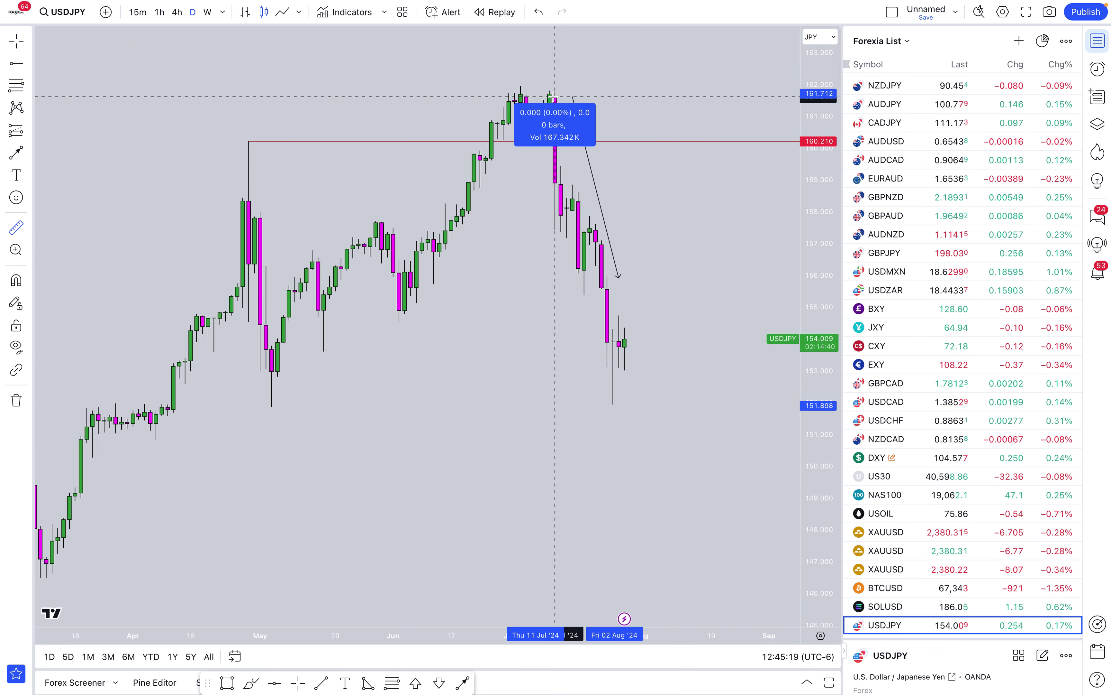
pyautogui.click(614, 400)
# Step: Clear the measurement and place a horizontal ray starting on 20 Mar '24, aligned with the May and July wick lows at 151.937
pyautogui.click(669, 222)
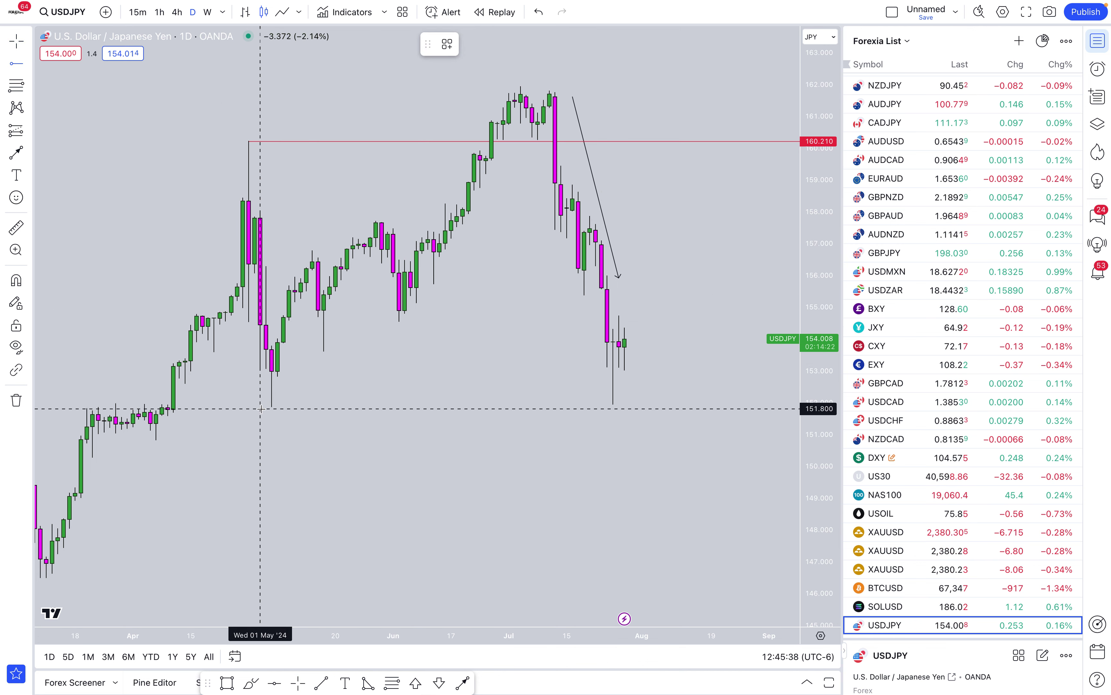
pyautogui.click(87, 408)
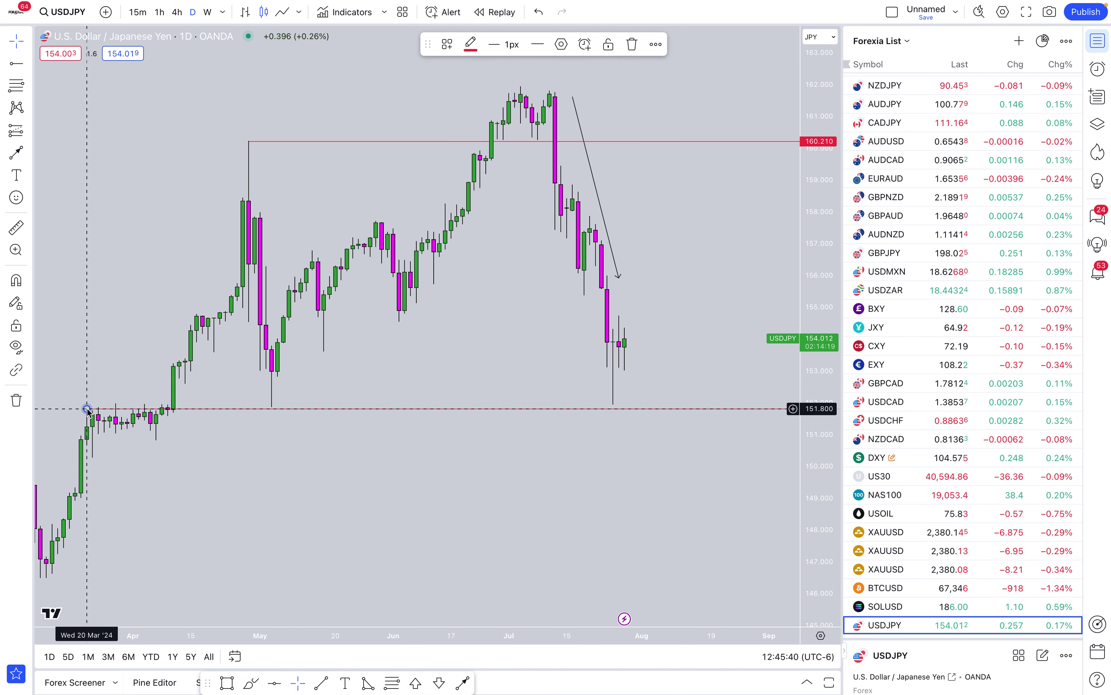
pyautogui.moveTo(87, 408)
pyautogui.mouseDown()
pyautogui.moveTo(612, 404)
pyautogui.moveTo(272, 404)
pyautogui.mouseUp()
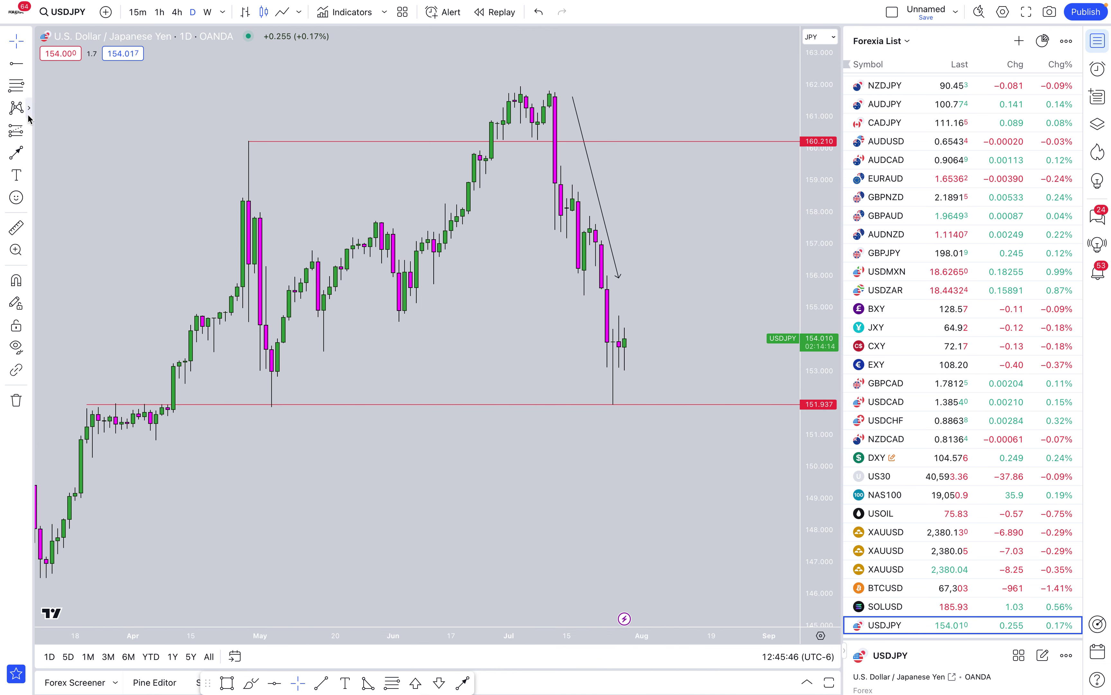
# Step: Draw a thin rectangle around the lower ray from 21 Mar '24 at 151.839 to 6 Sep '24 at 152.093
pyautogui.click(29, 154)
pyautogui.click(74, 363)
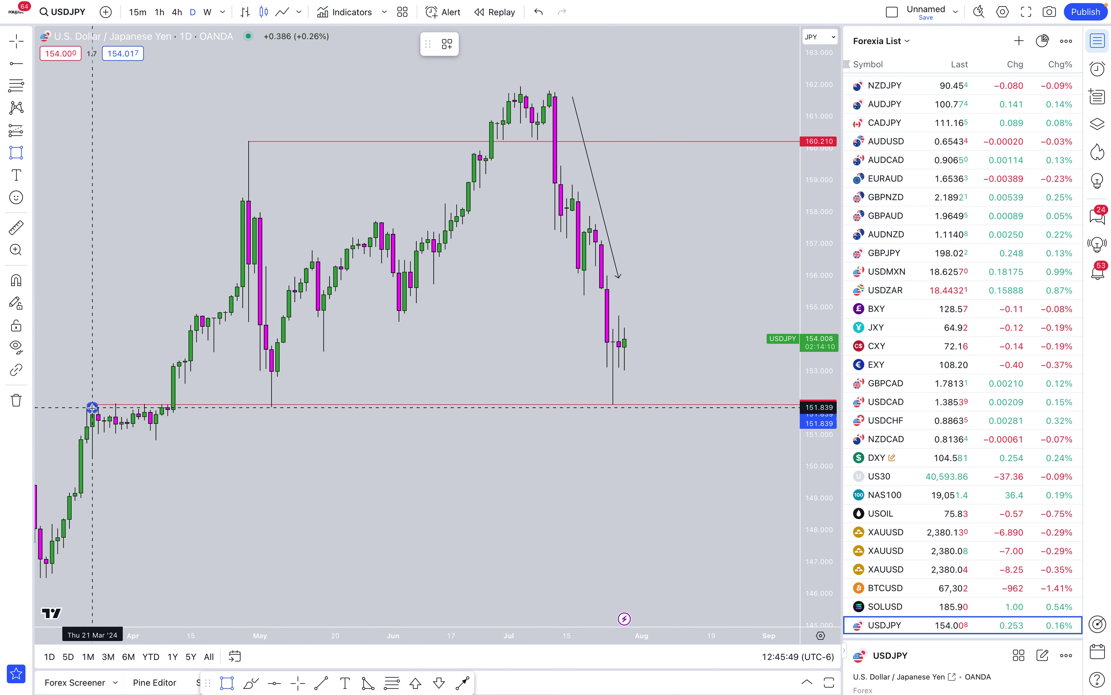
pyautogui.moveTo(93, 408); pyautogui.dragTo(527, 370)
pyautogui.moveTo(802, 402); pyautogui.dragTo(792, 399)
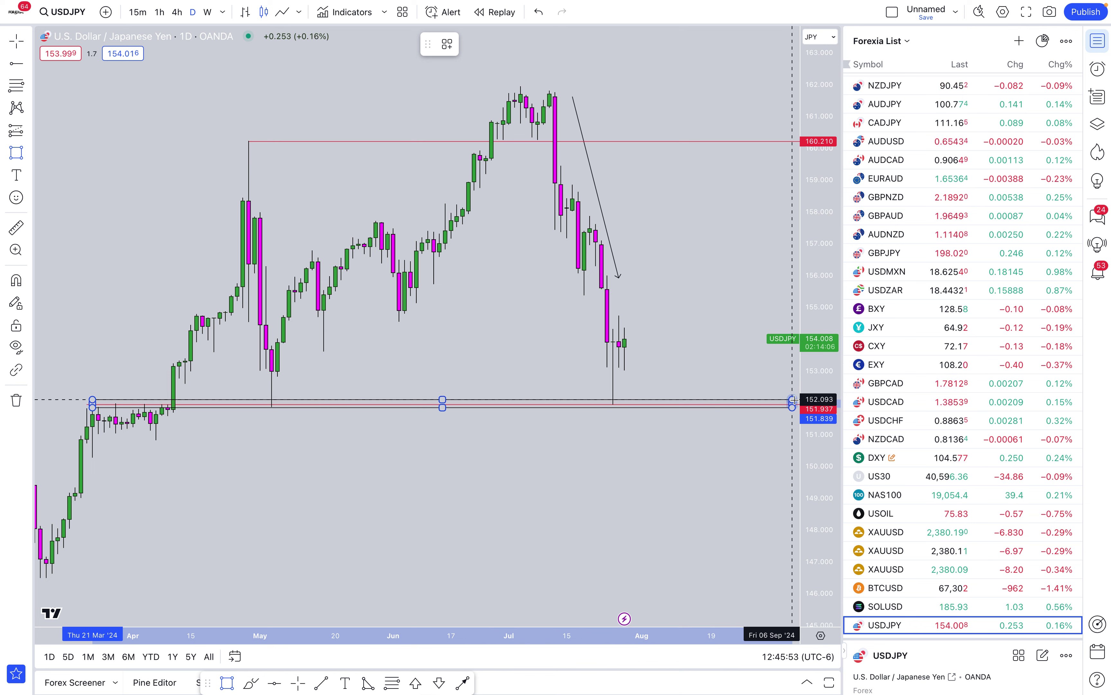
pyautogui.click(793, 397)
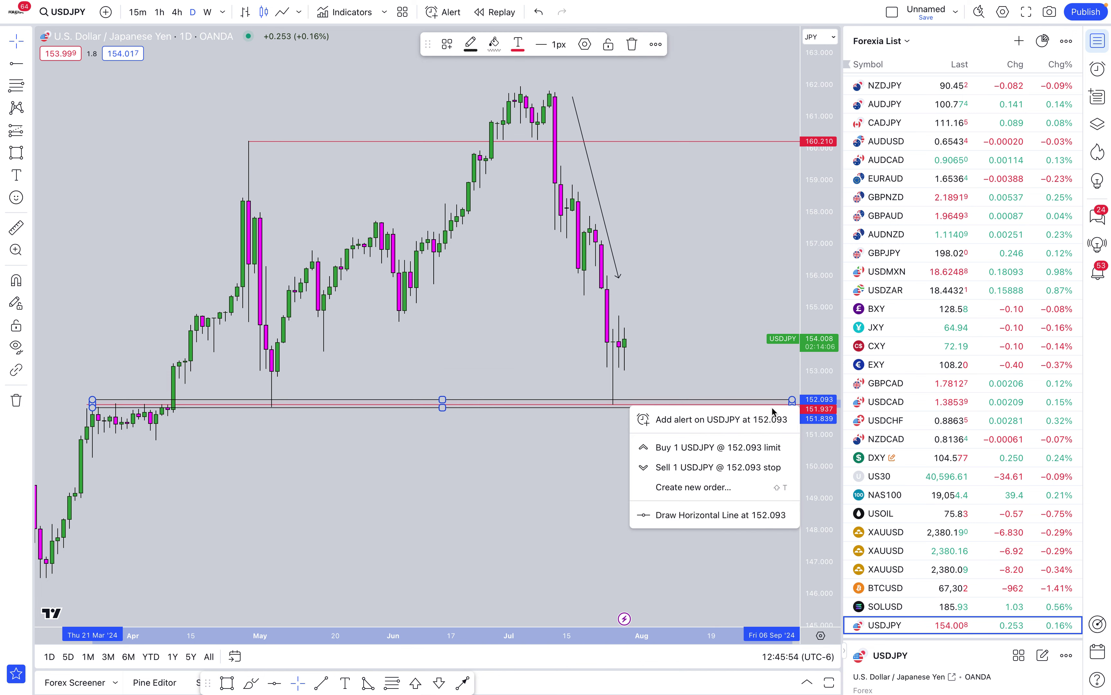
pyautogui.click(780, 387)
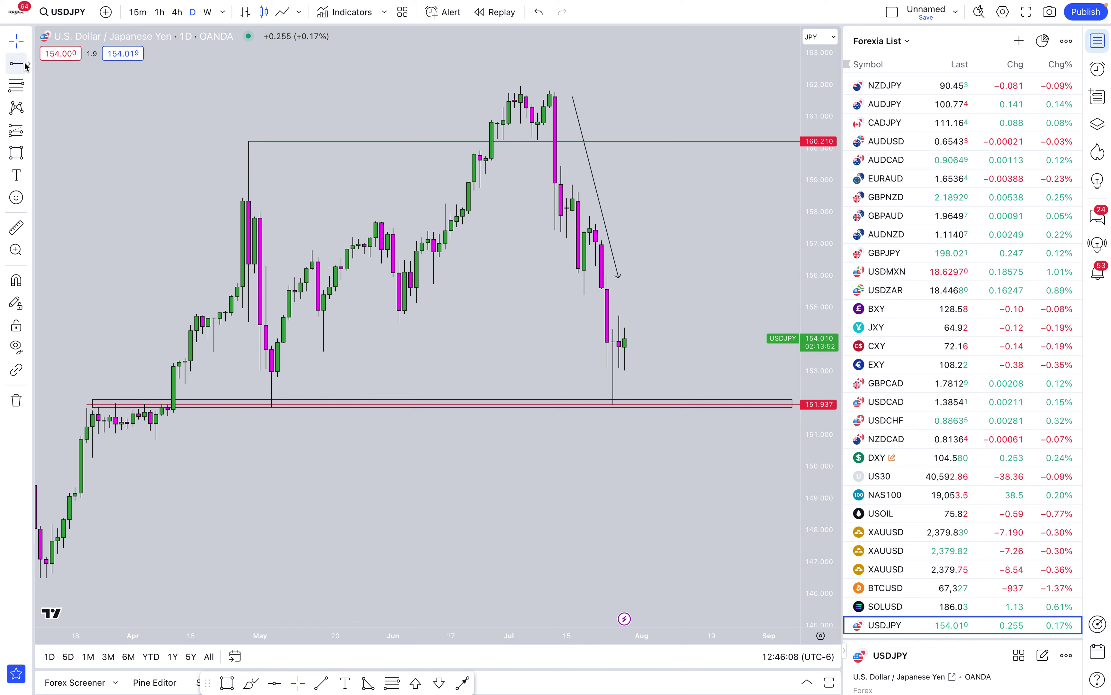
# Step: With the Brush, circle the 3 May '24 wick low on the support zone and sketch a V-shaped bounce through it
pyautogui.click(16, 151)
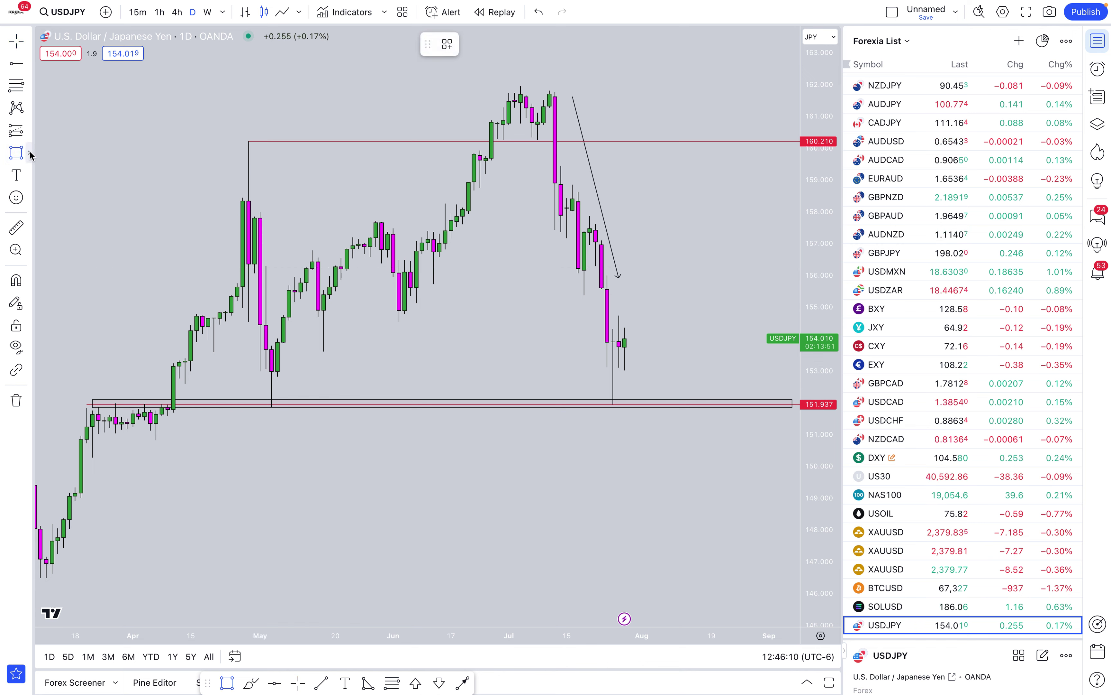
pyautogui.click(29, 155)
pyautogui.click(67, 96)
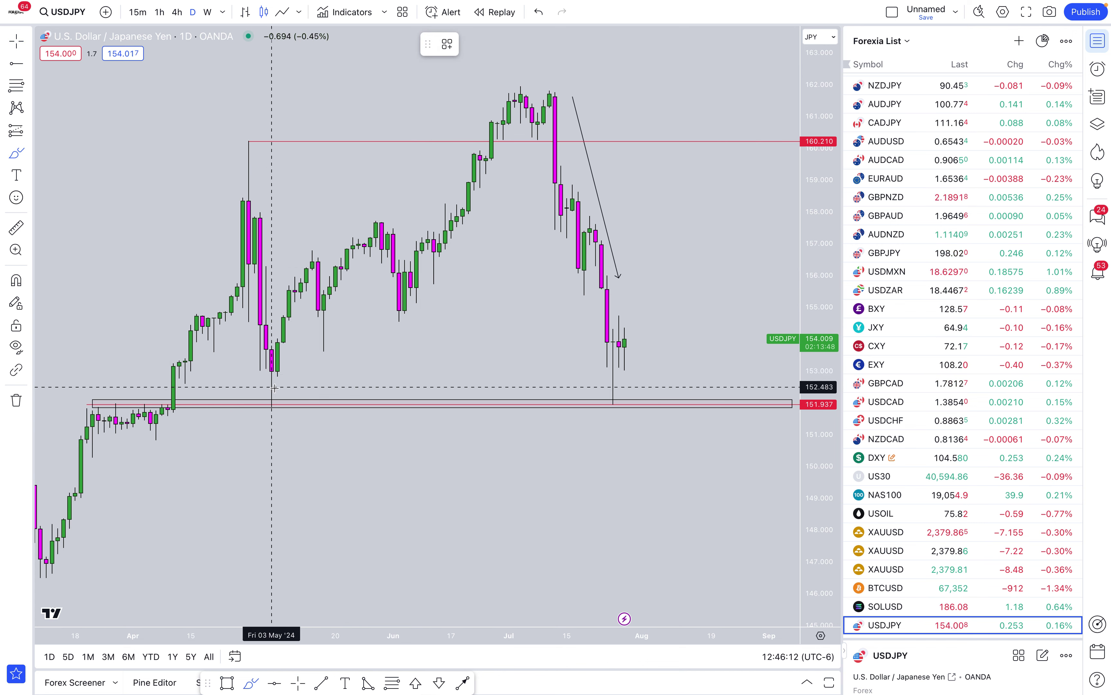
pyautogui.moveTo(274, 388)
pyautogui.mouseDown()
pyautogui.moveTo(262, 411)
pyautogui.moveTo(273, 389)
pyautogui.mouseUp()
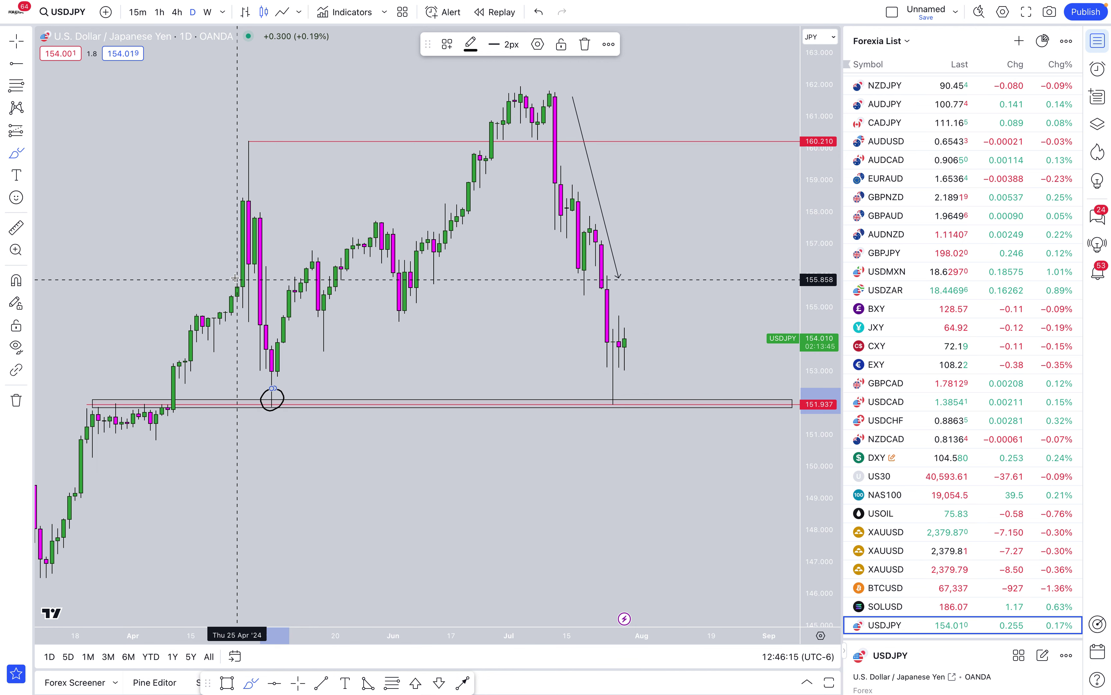
pyautogui.moveTo(235, 278)
pyautogui.mouseDown()
pyautogui.moveTo(271, 408)
pyautogui.moveTo(335, 248)
pyautogui.mouseUp()
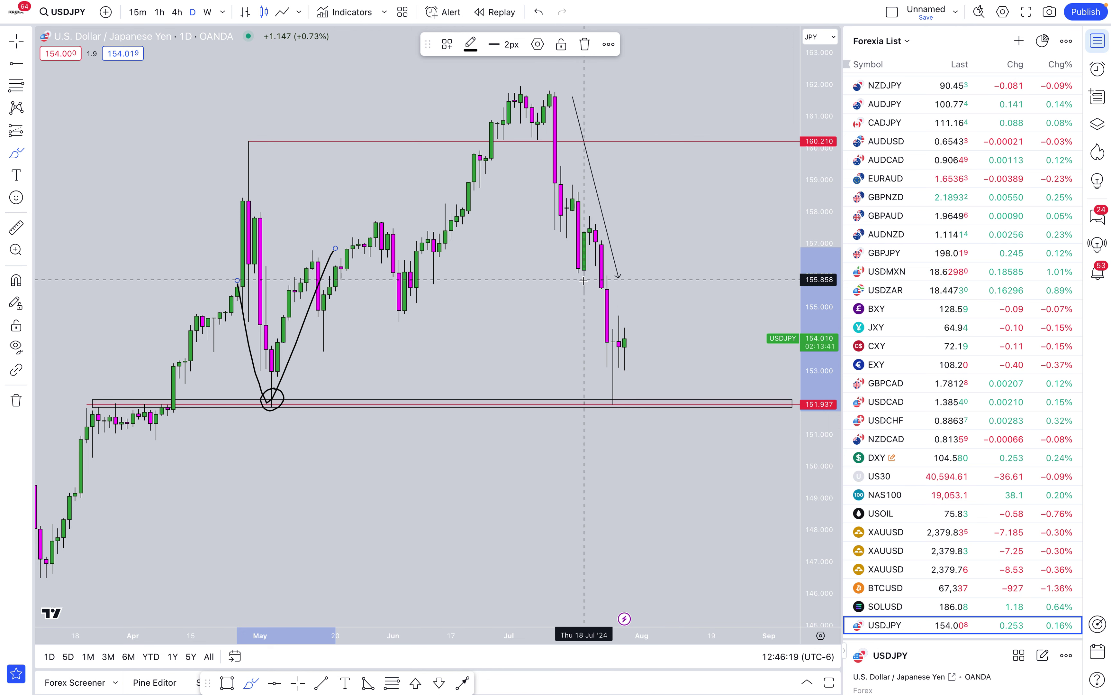
pyautogui.moveTo(584, 279)
pyautogui.mouseDown()
pyautogui.moveTo(615, 405)
pyautogui.moveTo(650, 278)
pyautogui.mouseUp()
pyautogui.hotkey('ctrl', 'z')
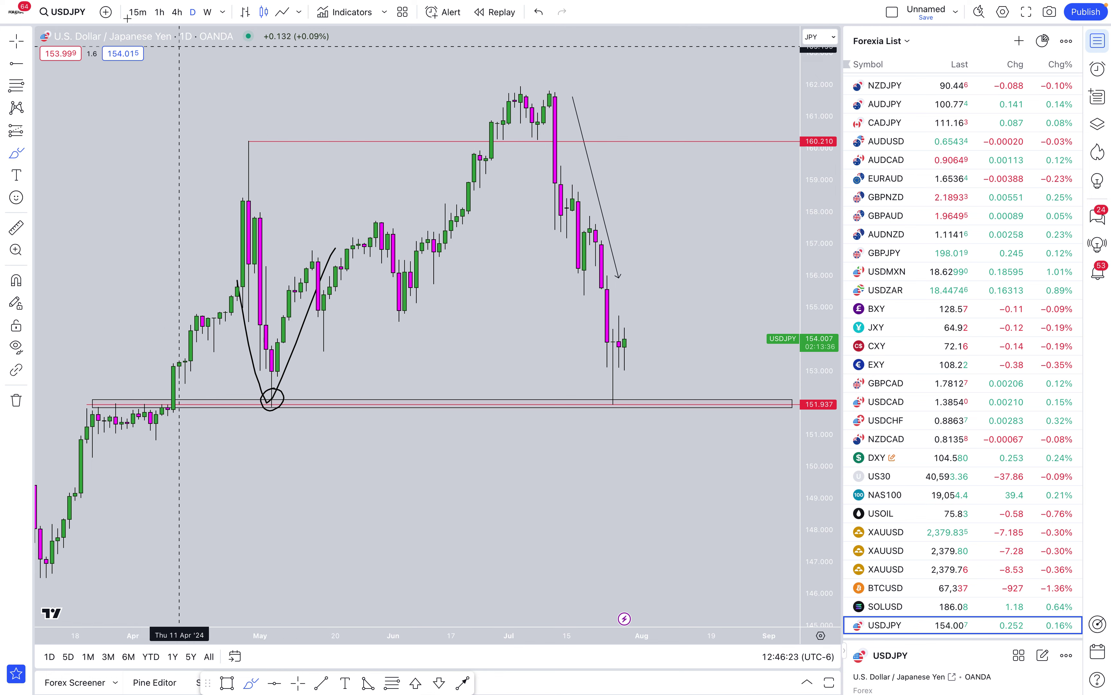
# Step: Switch USDJPY to the 1-hour timeframe and delete the falling arrow beside the July decline
pyautogui.click(159, 12)
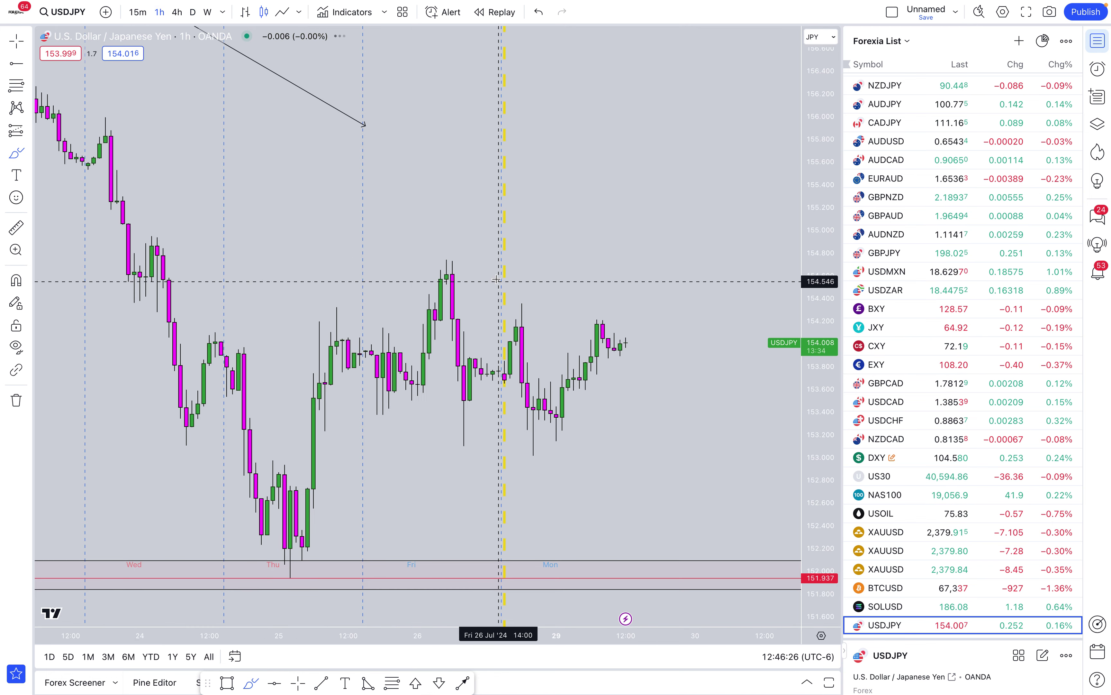
pyautogui.scroll(-10, 497, 279)
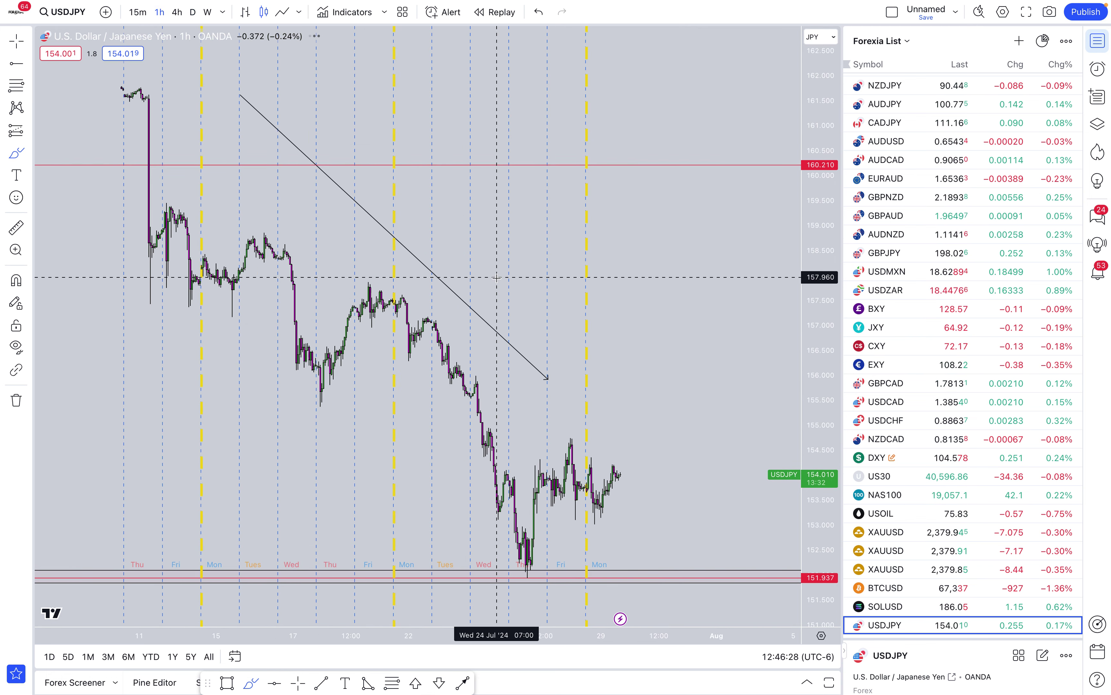
pyautogui.scroll(-5, 496, 278)
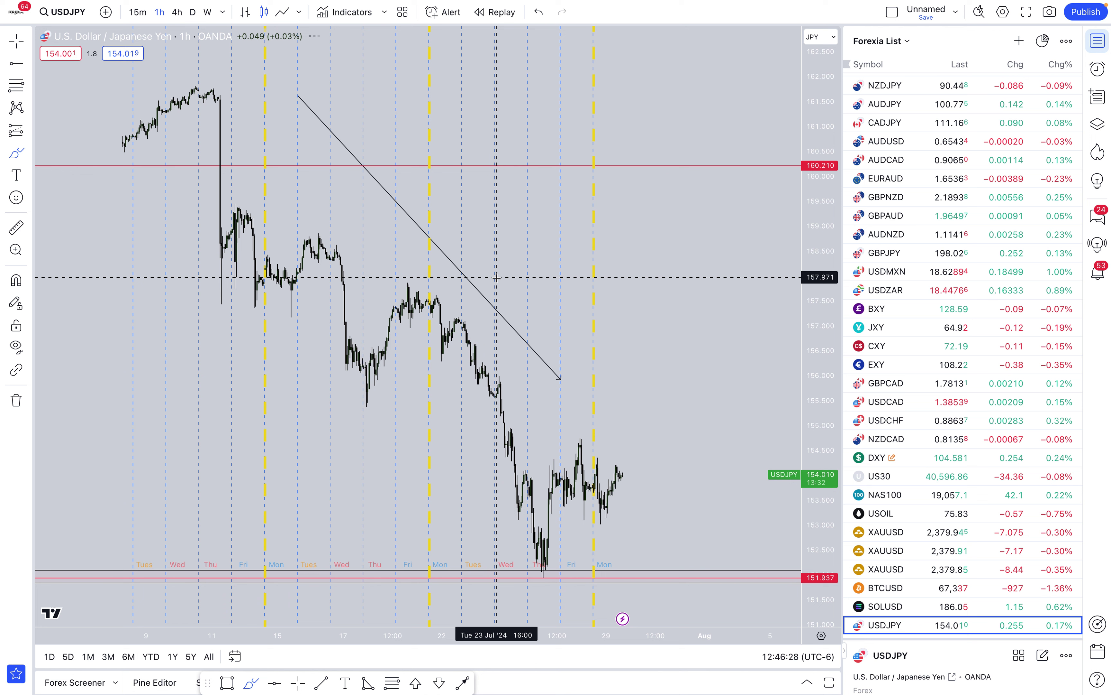
pyautogui.click(478, 289)
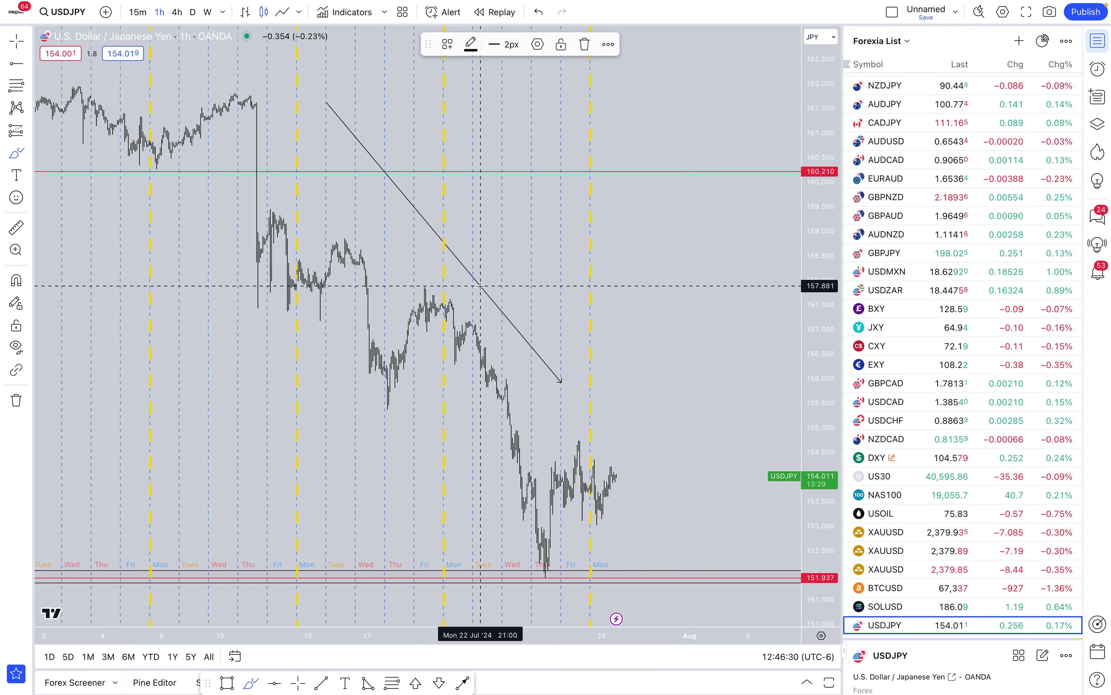
pyautogui.click(19, 36)
pyautogui.press('Delete')
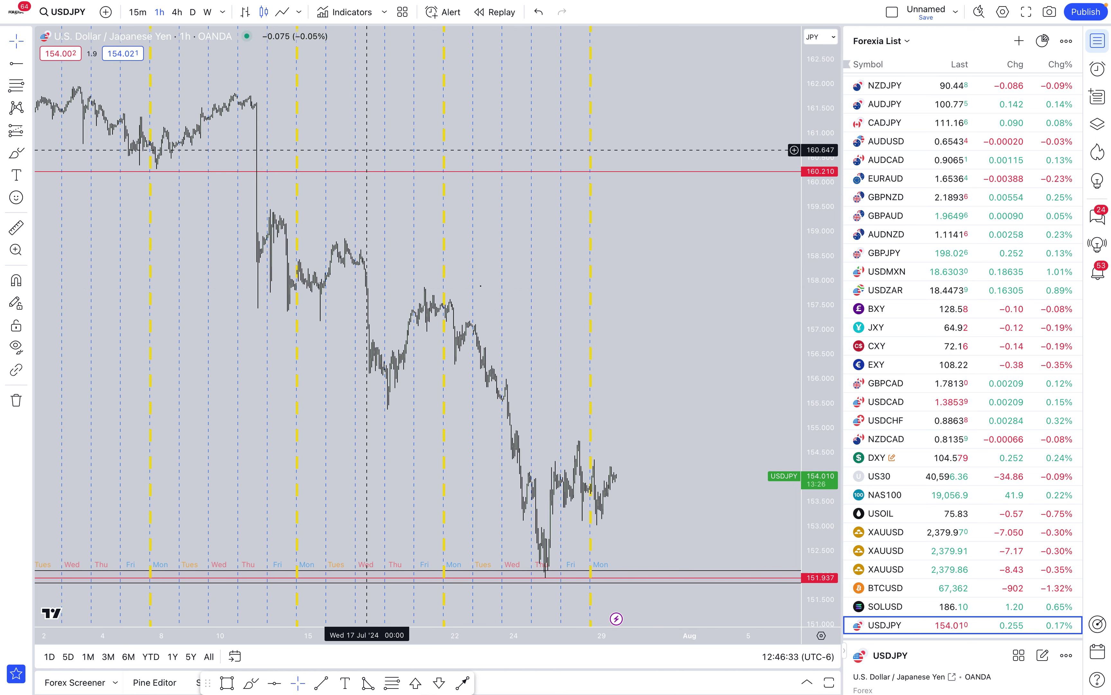
# Step: Draw a falling trend line over the July highs from 161.960 on 10 Jul '24 to about 153.0 on 31 Jul '24
pyautogui.click(29, 65)
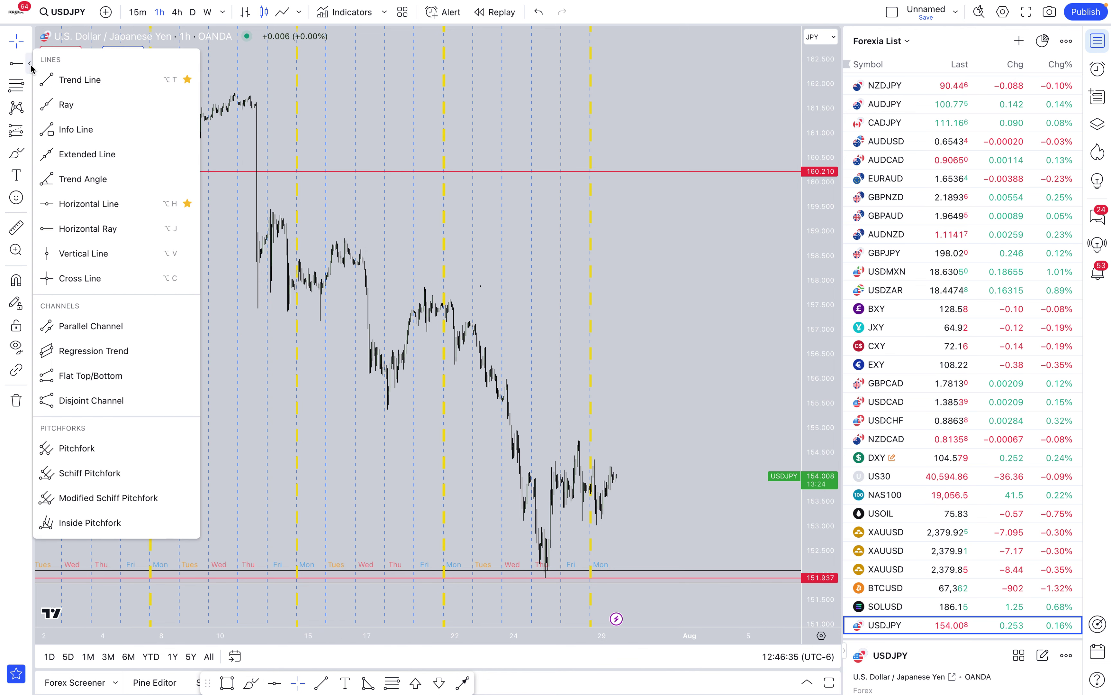
pyautogui.click(53, 90)
pyautogui.click(240, 86)
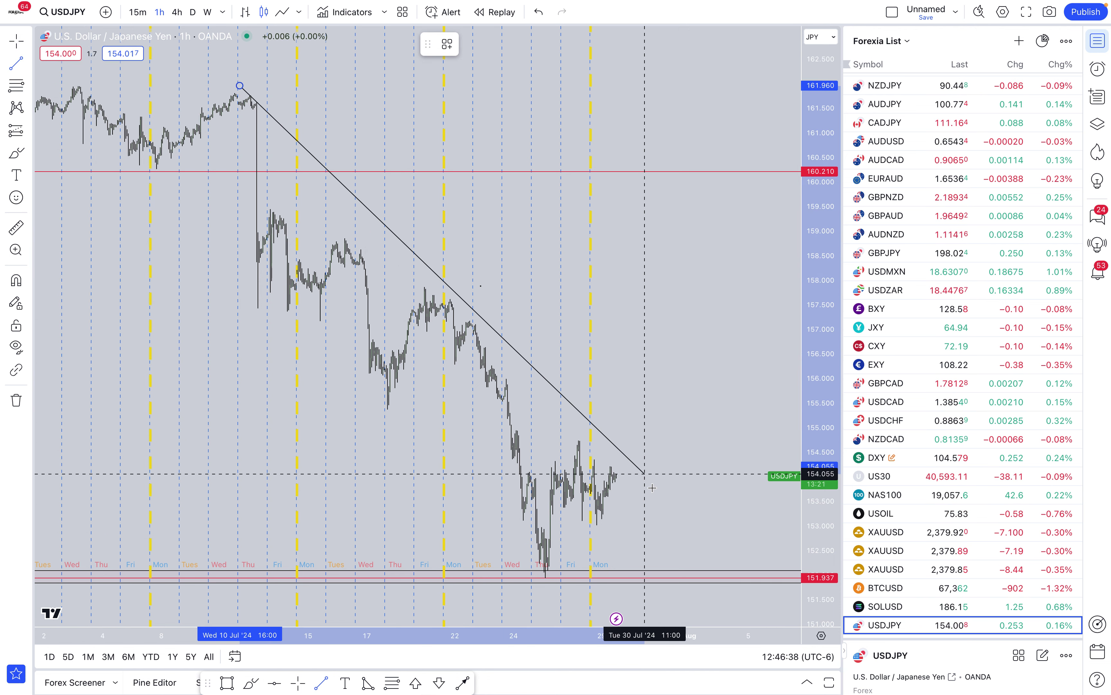
pyautogui.click(671, 523)
# Step: Duplicate the falling trend line and move the copy under the lows, from 160.786 on 4 Jul '24 to 151.858 on 25 Jul '24
pyautogui.hotkey('ctrl', 'c')
pyautogui.hotkey('ctrl', 'v')
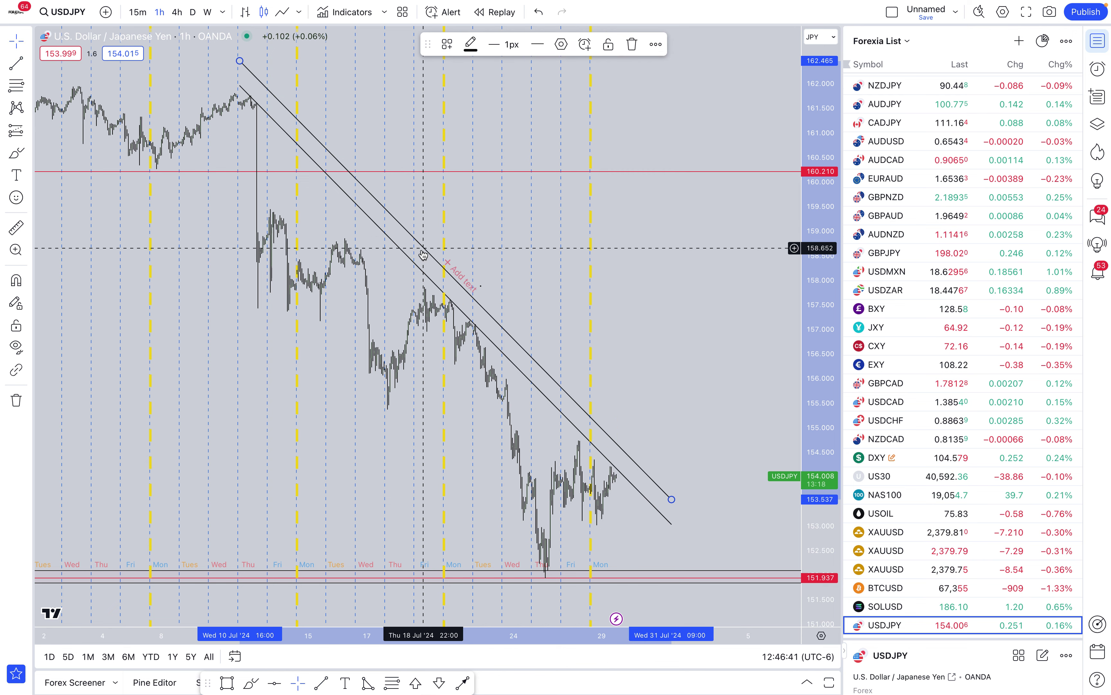
pyautogui.moveTo(425, 249)
pyautogui.mouseDown()
pyautogui.moveTo(322, 305)
pyautogui.moveTo(306, 332)
pyautogui.mouseUp()
# Step: Draw a rising trend line under the recent lows from 152.108 on 25 Jul '24 to 153.876 on 30 Jul '24
pyautogui.scroll(5, 553, 217)
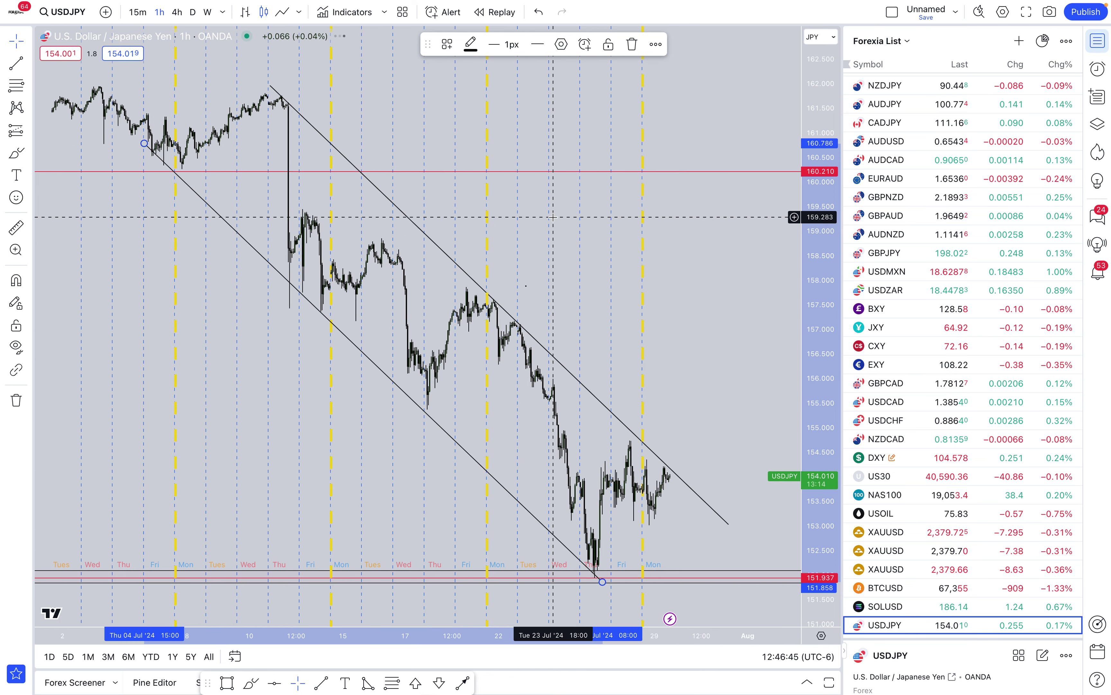
pyautogui.scroll(3, 552, 216)
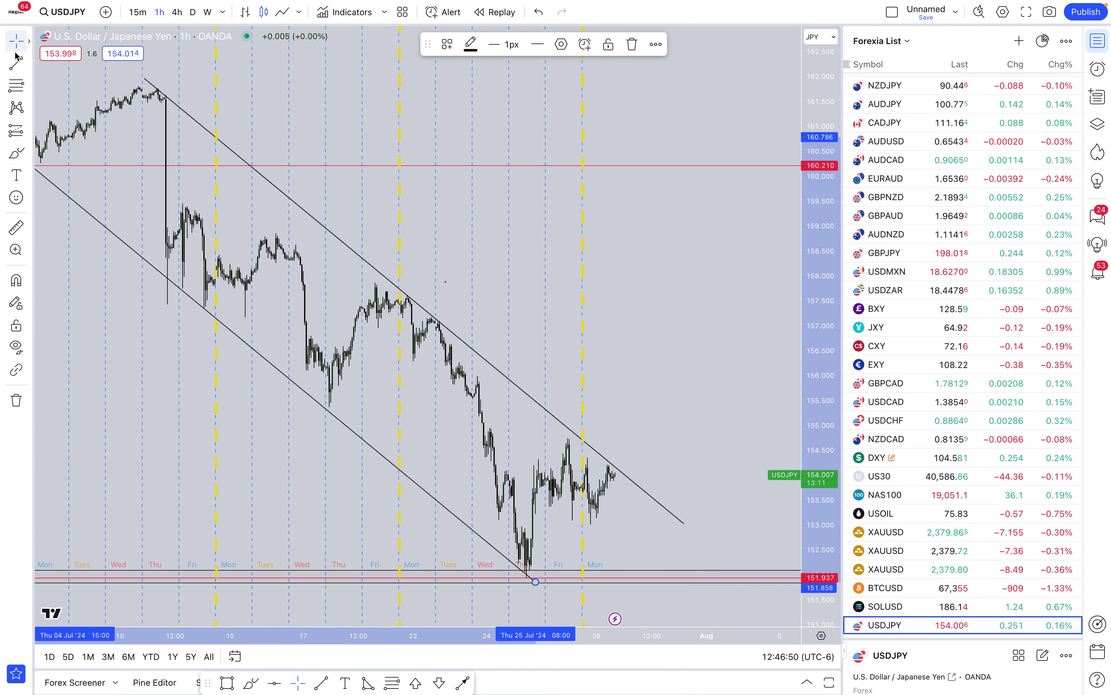
pyautogui.click(17, 63)
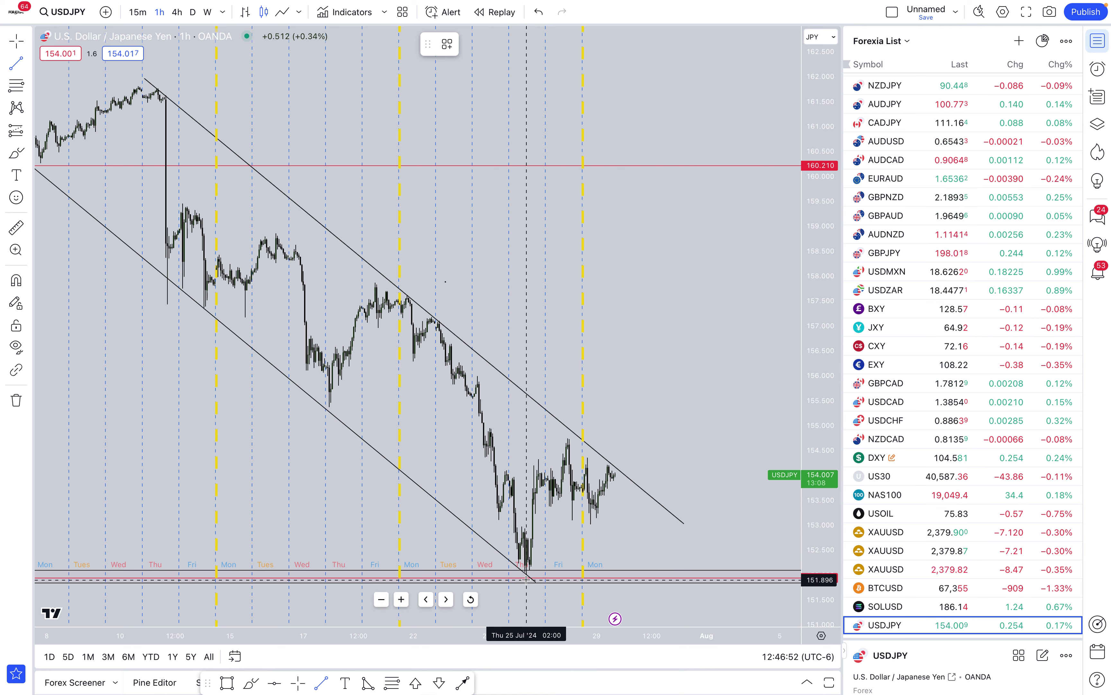
pyautogui.click(526, 569)
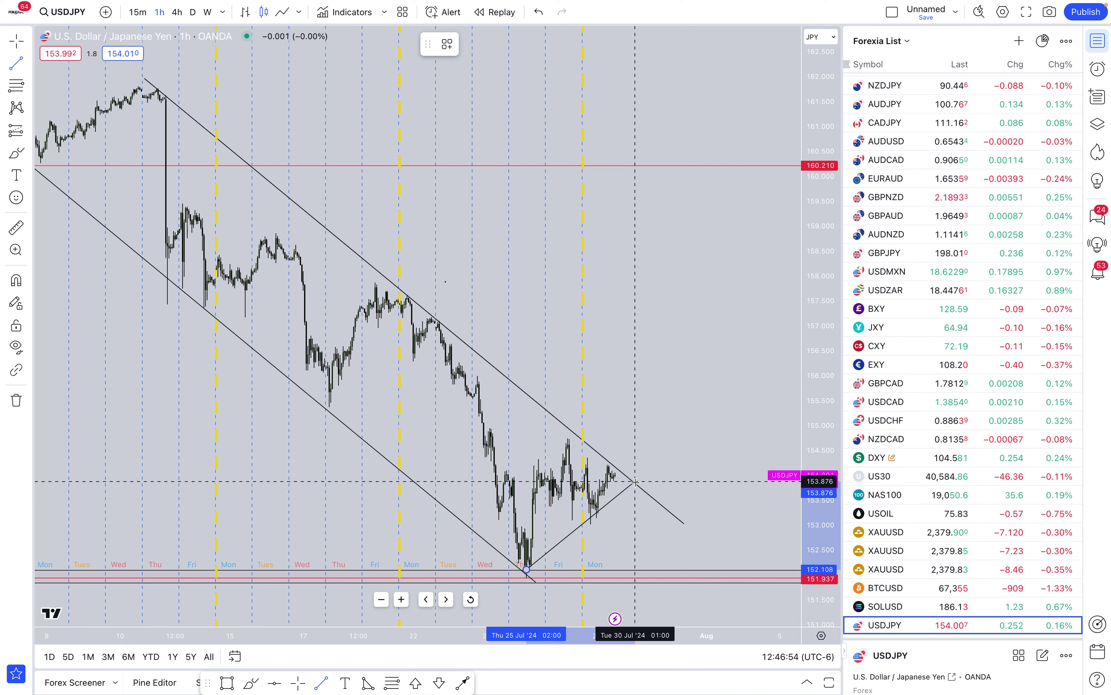
pyautogui.click(635, 482)
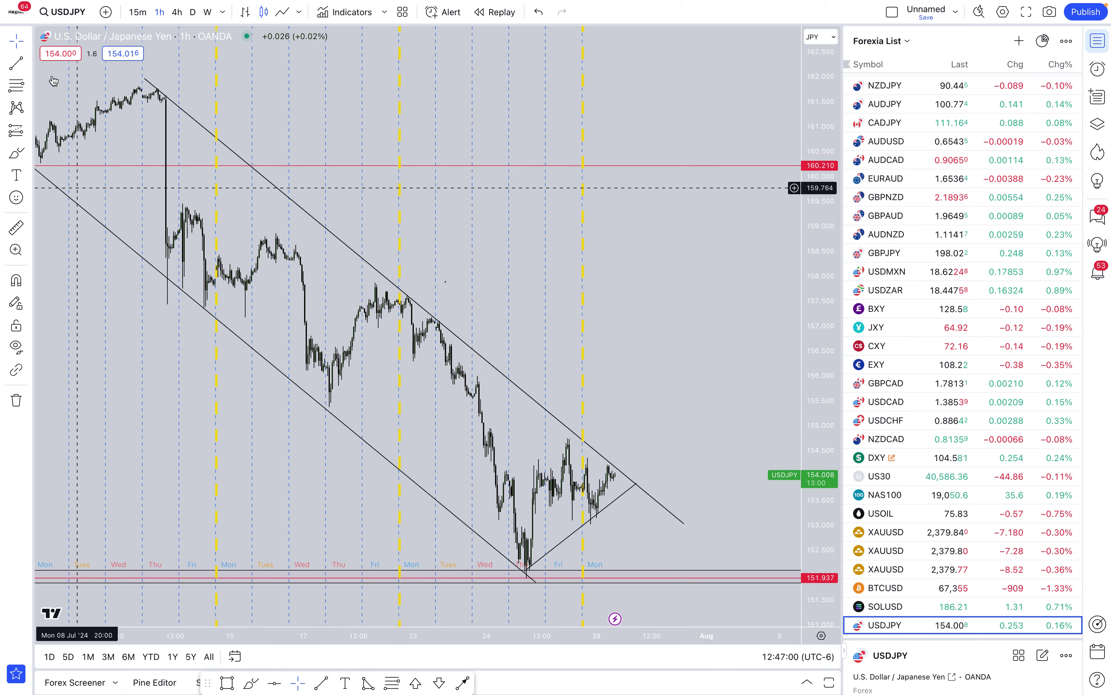
# Step: Draw a gently falling trend line from 154.959 on 23 Jul '24 to just above the latest candles
pyautogui.hotkey('alt', 't')
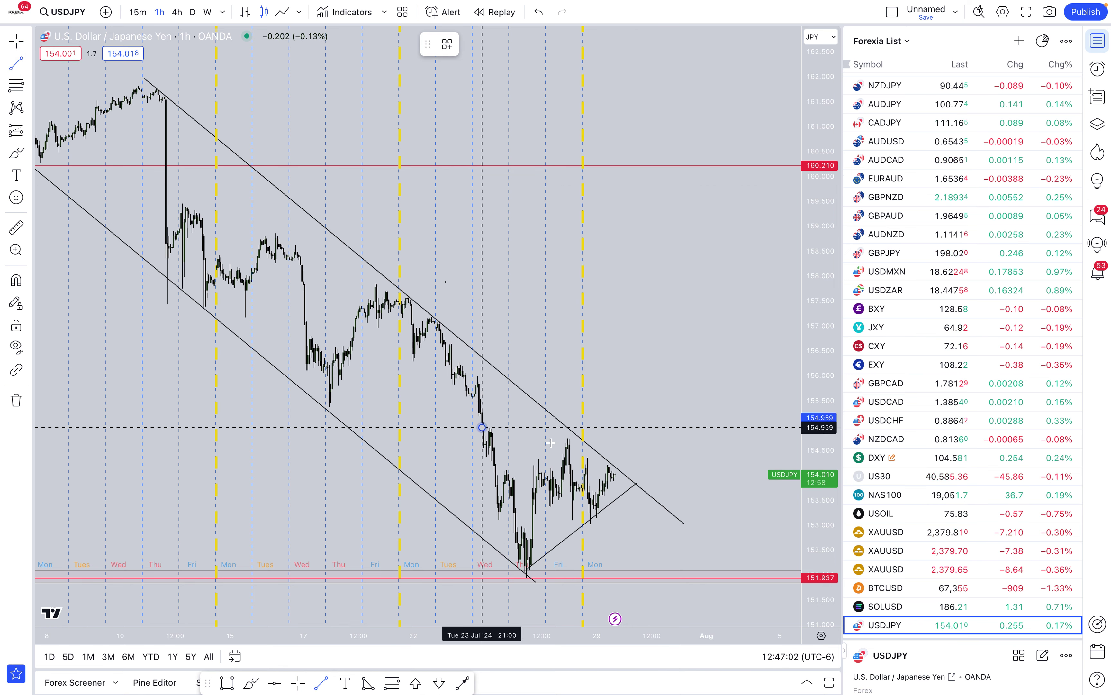
pyautogui.click(606, 460)
pyautogui.hscroll(5, 606, 459)
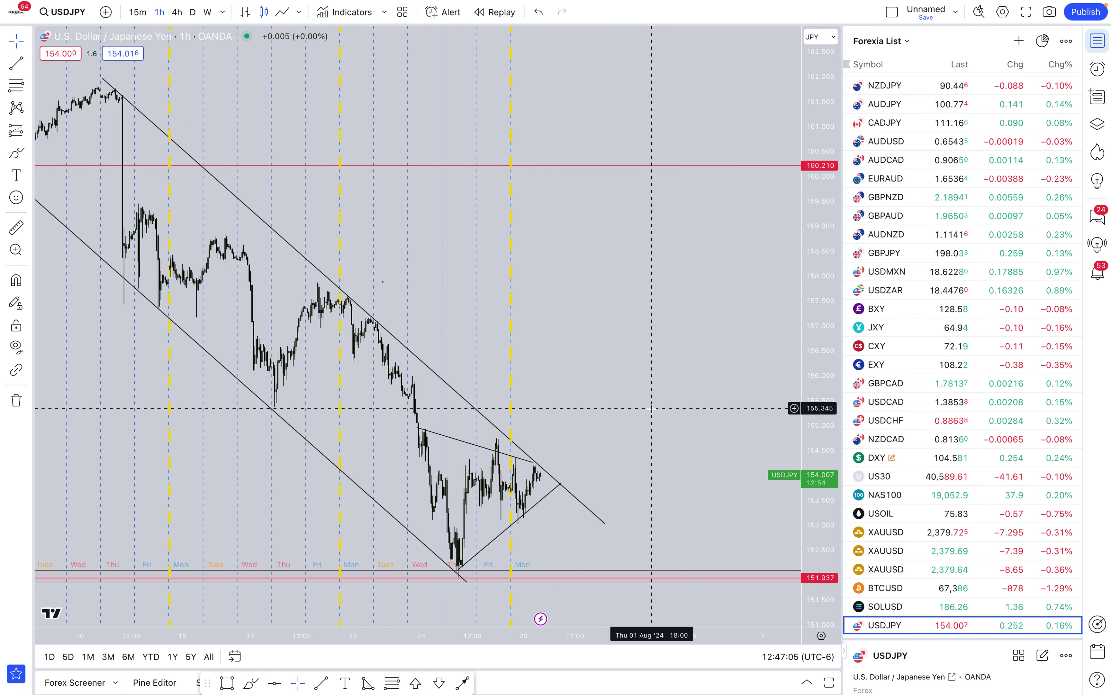
pyautogui.scroll(1, 309, 271)
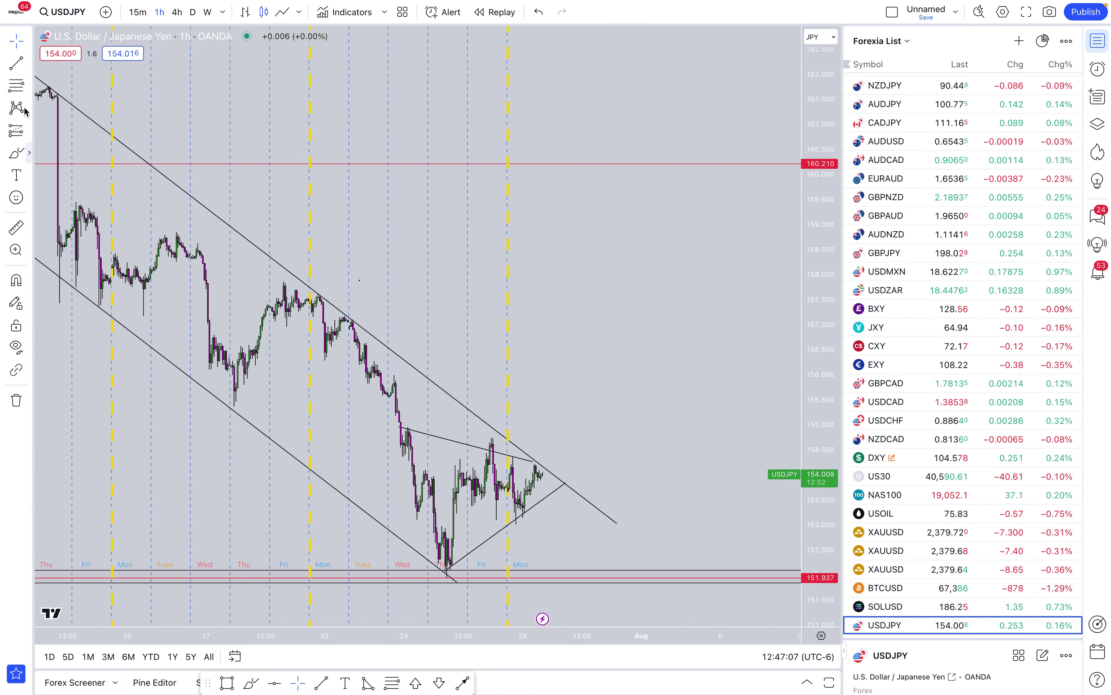
# Step: Draw a falling arrow from 154.003 on 29 Jul '24 down to 151.834 at the support zone
pyautogui.click(29, 65)
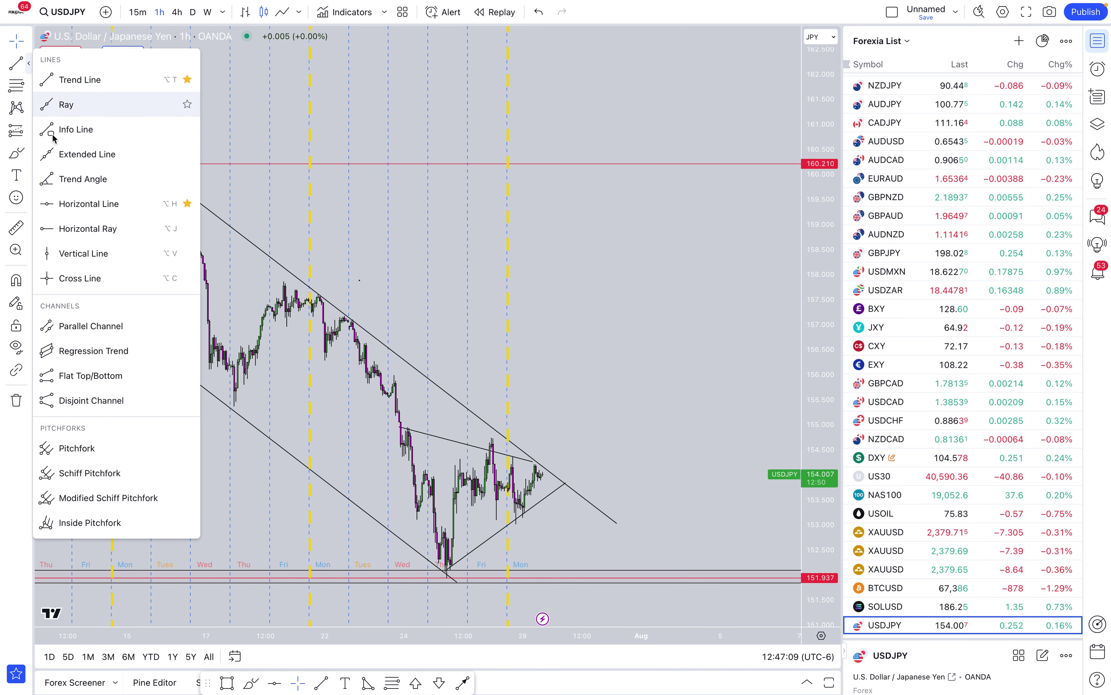
pyautogui.click(29, 152)
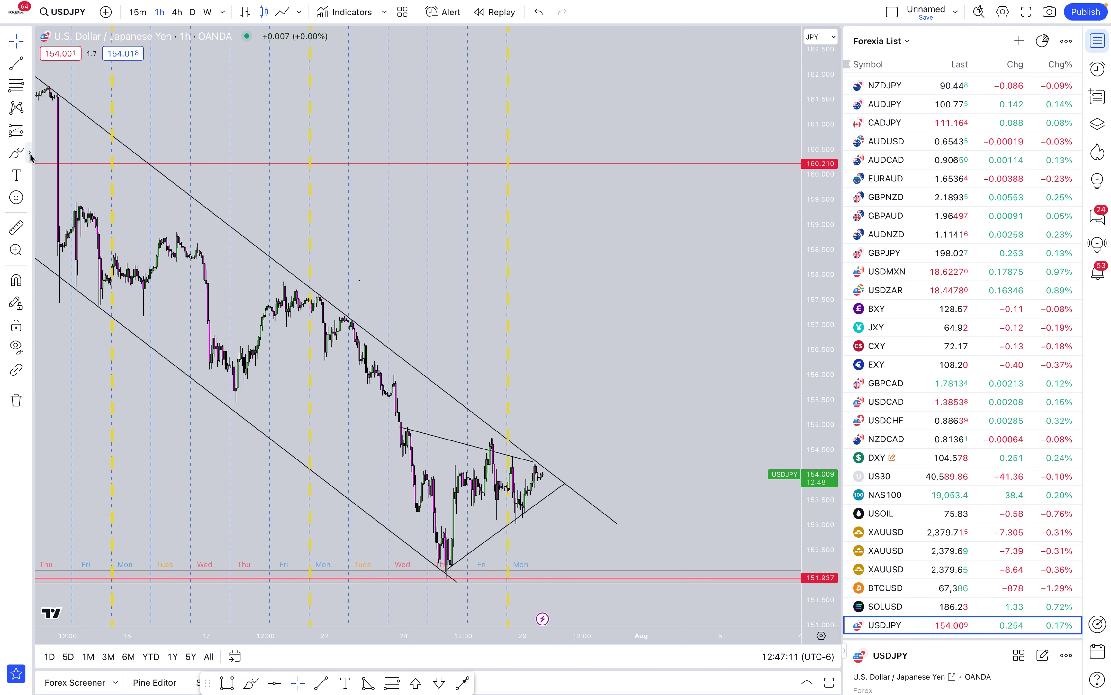
pyautogui.click(56, 266)
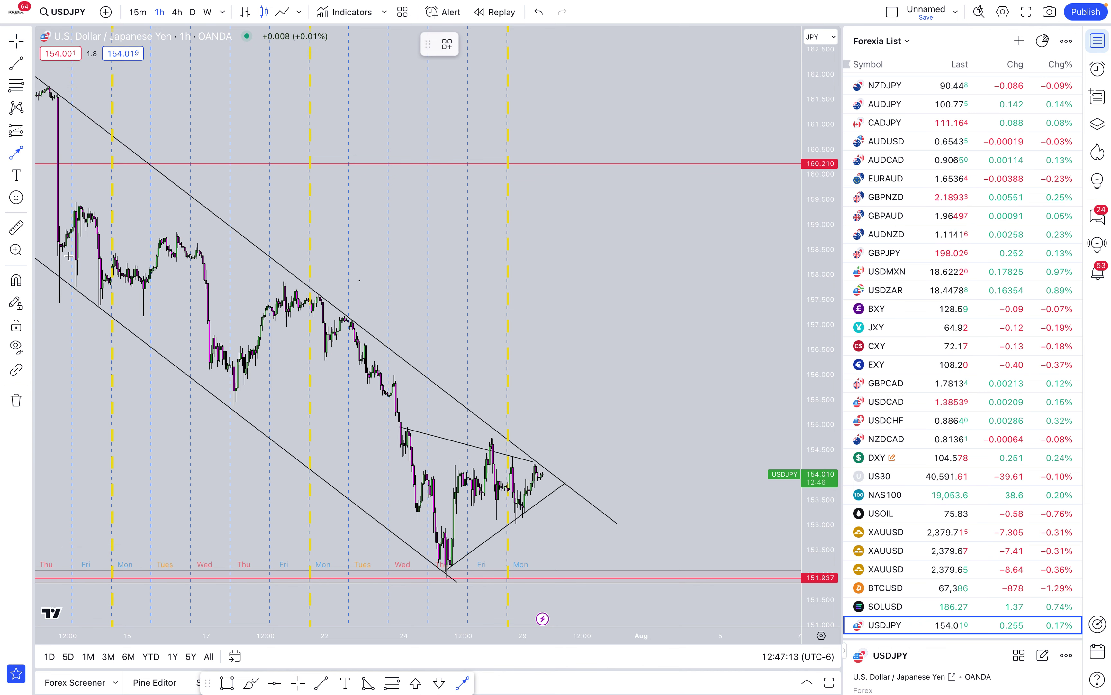
pyautogui.click(552, 474)
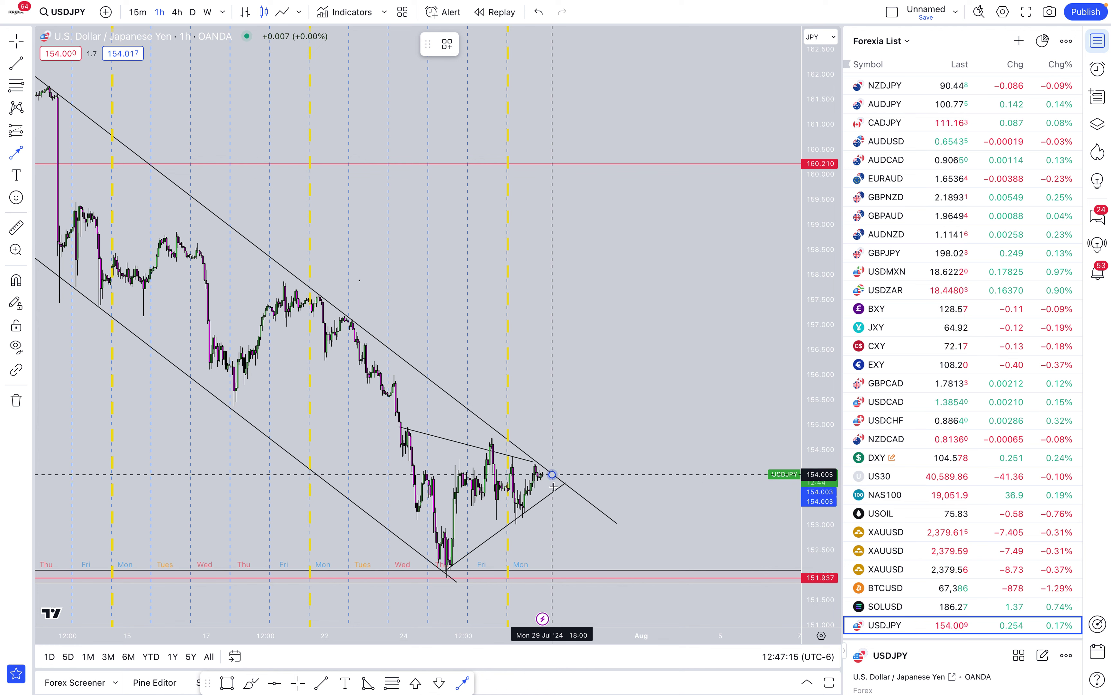
pyautogui.click(573, 582)
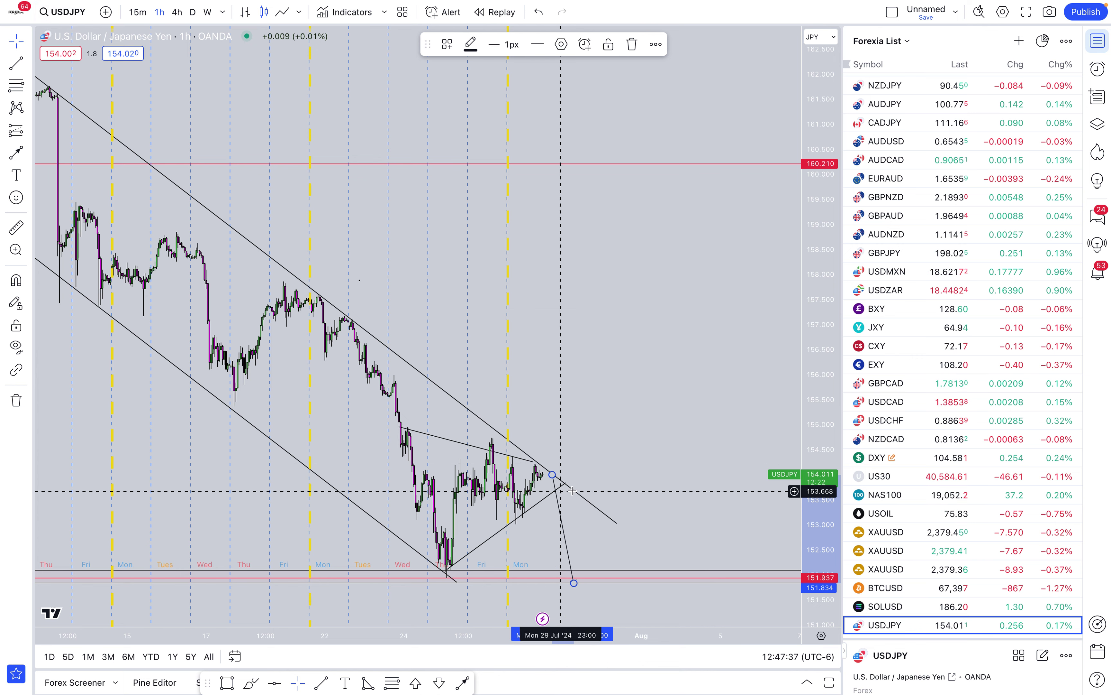
# Step: Measure the price drop from 153.903 down to 151.983 at the support zone, beside the falling arrow
pyautogui.click(597, 488)
pyautogui.keyDown('shift'); pyautogui.click(609, 479); pyautogui.keyUp('shift')
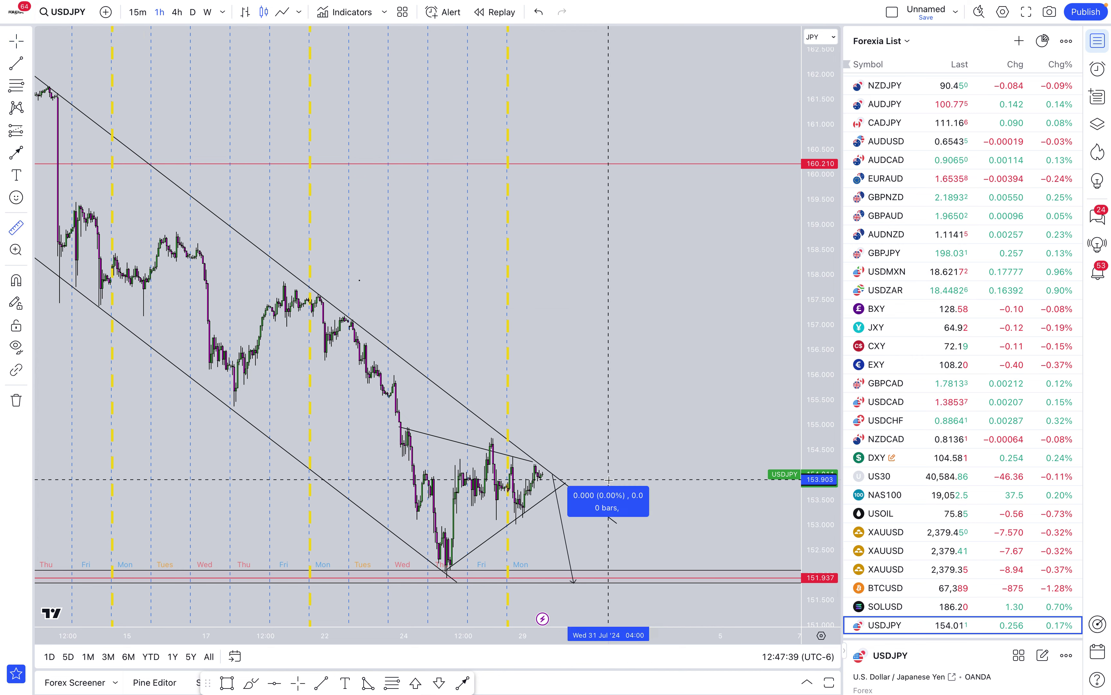
pyautogui.click(618, 575)
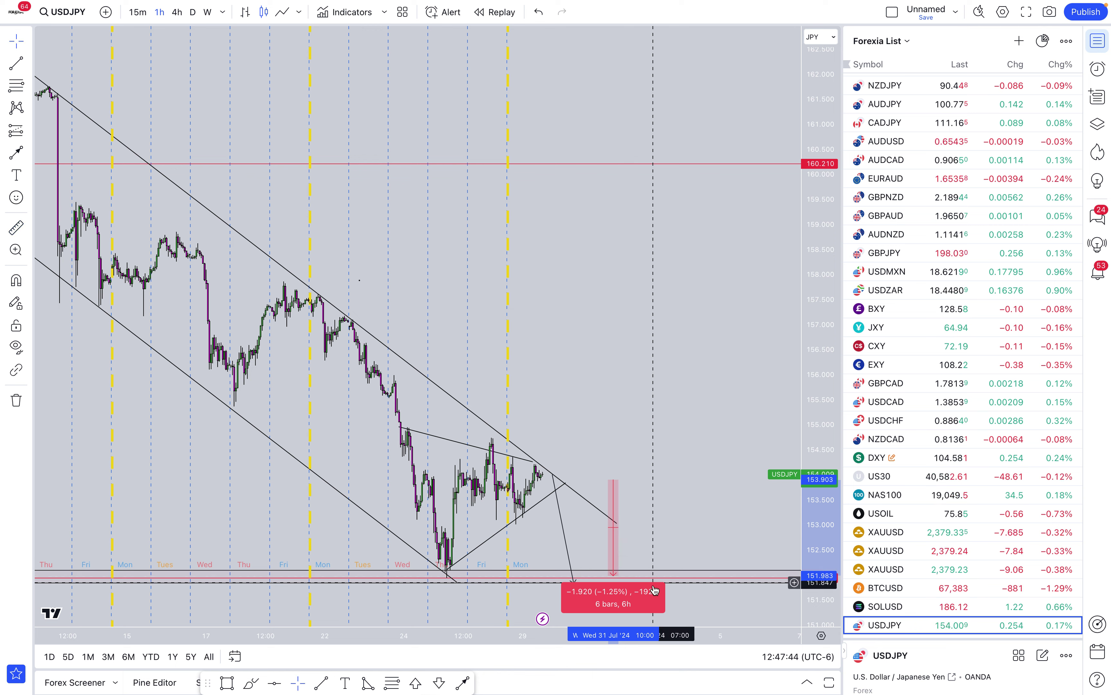
pyautogui.click(669, 537)
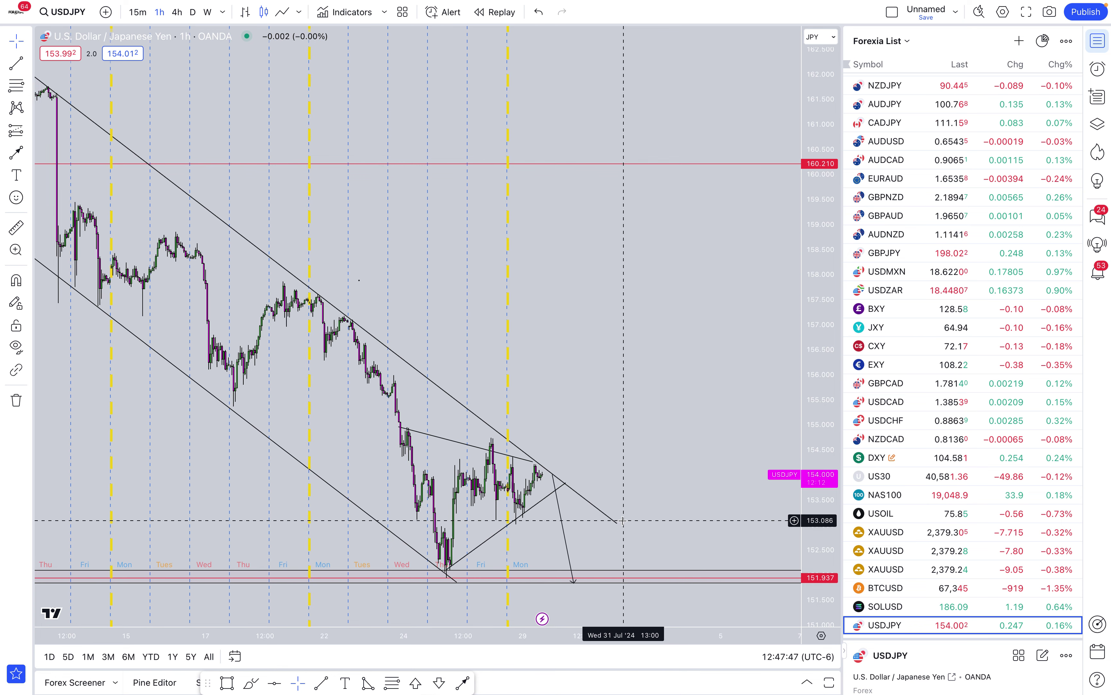
# Step: Measure the distance from the current price at 154.012 to the support zone at 151.954
pyautogui.scroll(3, 622, 520)
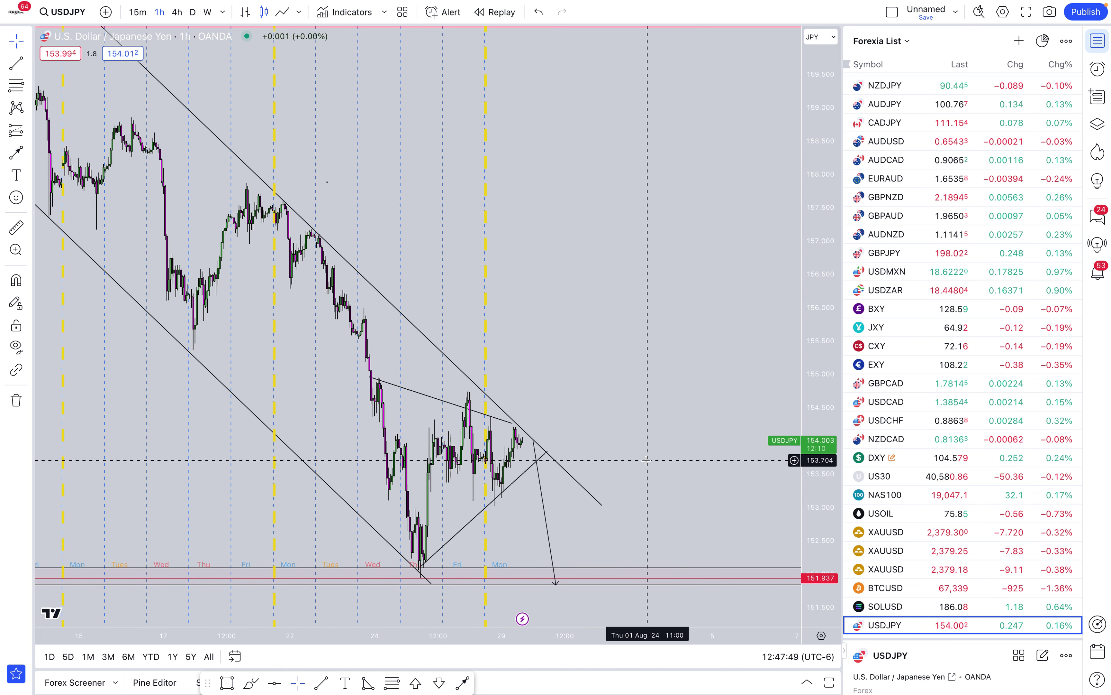
pyautogui.keyDown('shift'); pyautogui.click(583, 441); pyautogui.keyUp('shift')
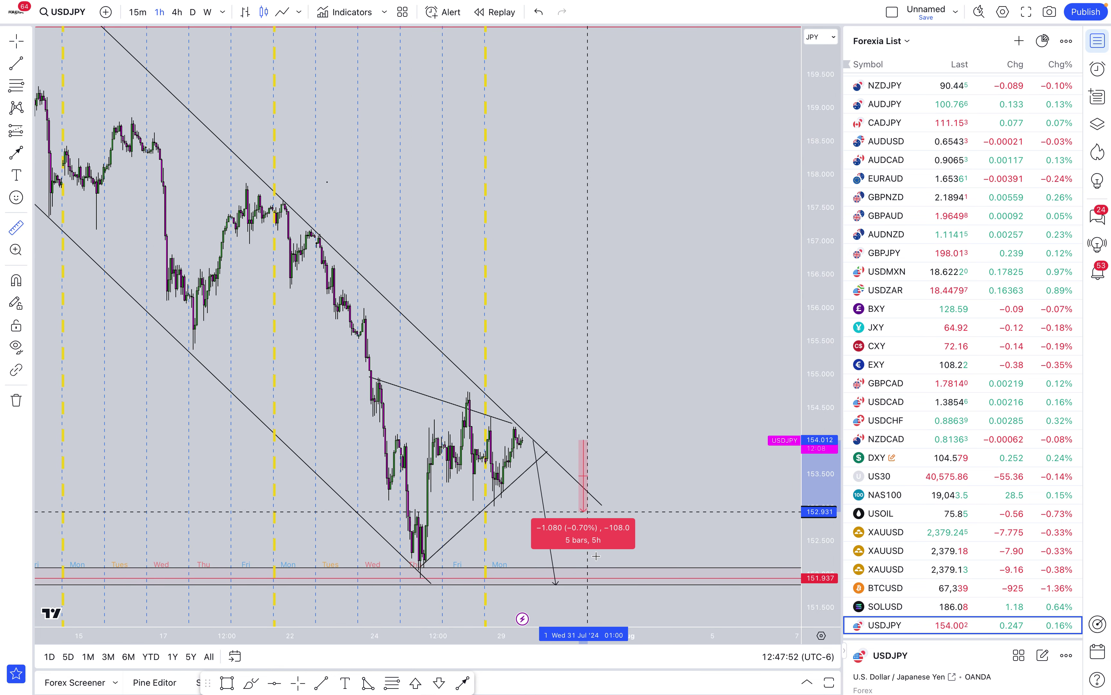
pyautogui.click(604, 577)
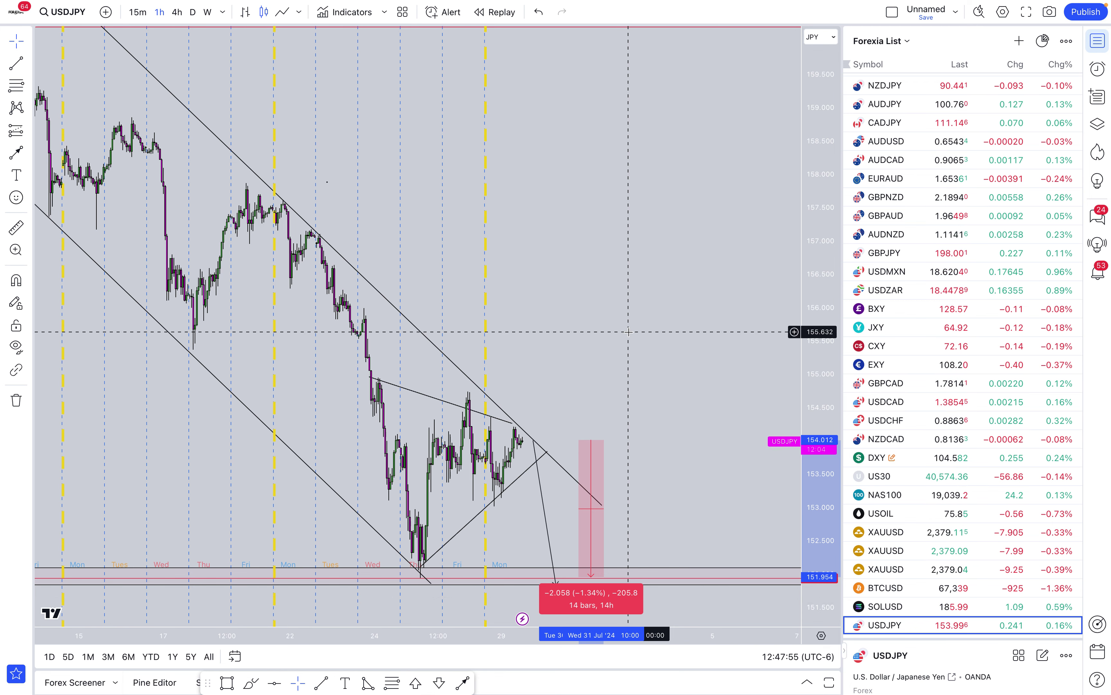
pyautogui.scroll(3, 605, 557)
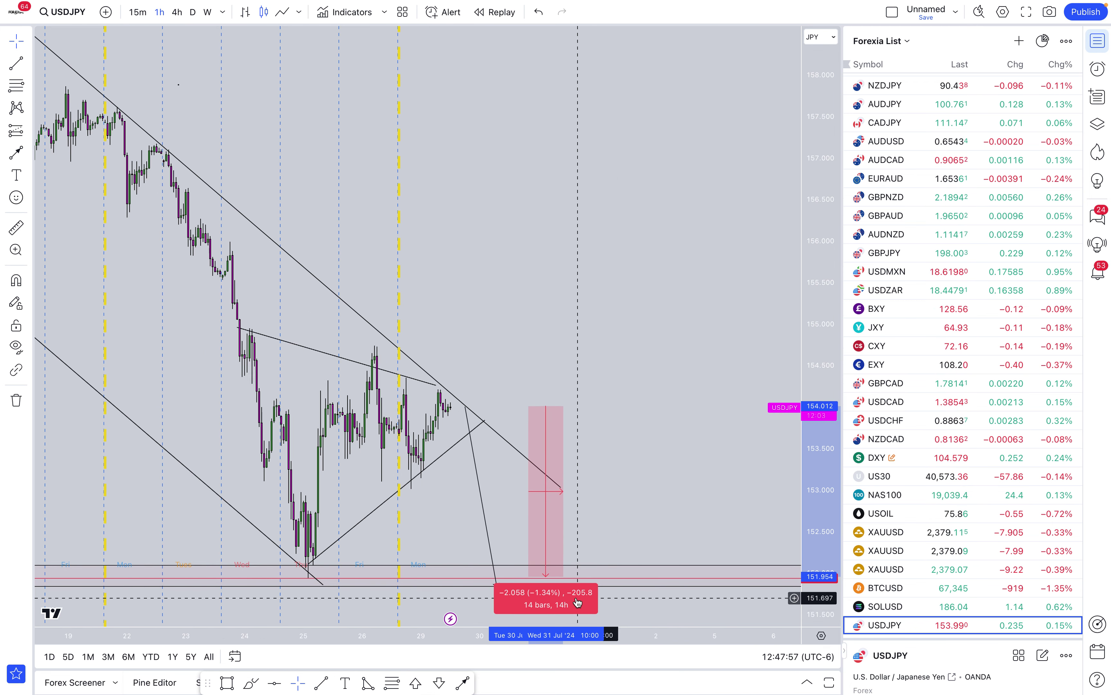
pyautogui.click(592, 306)
# Step: Measure the possible upward move from 153.986 to 155.251, above the falling channel
pyautogui.scroll(-3, 593, 305)
pyautogui.scroll(2, 592, 306)
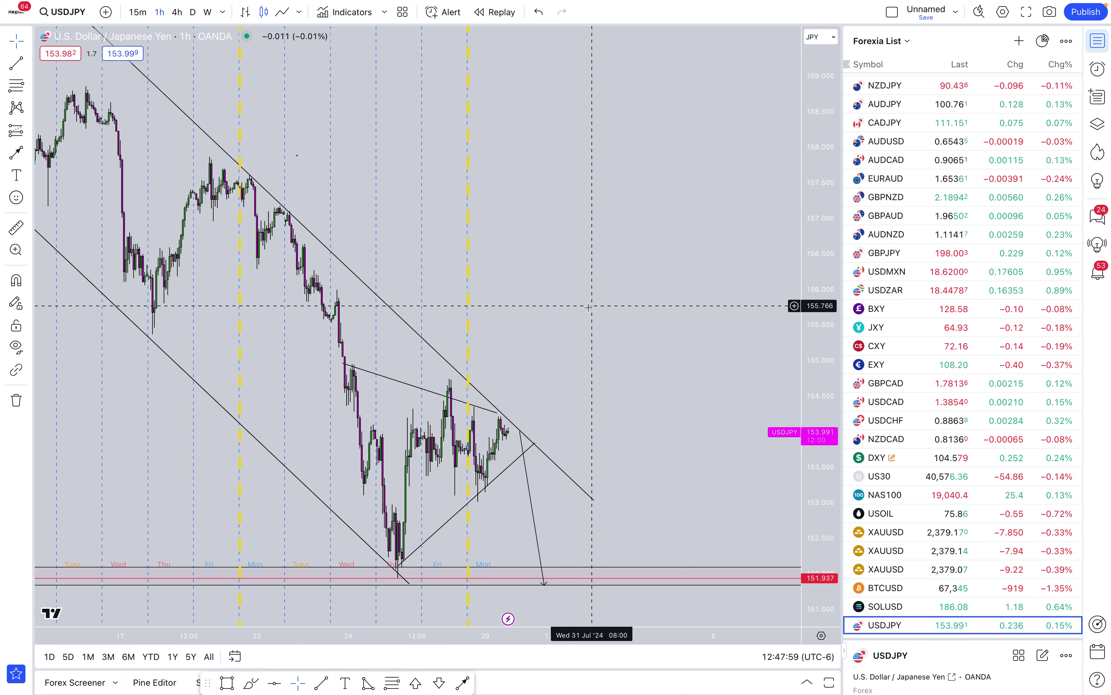
pyautogui.keyDown('shift'); pyautogui.click(550, 432); pyautogui.keyUp('shift')
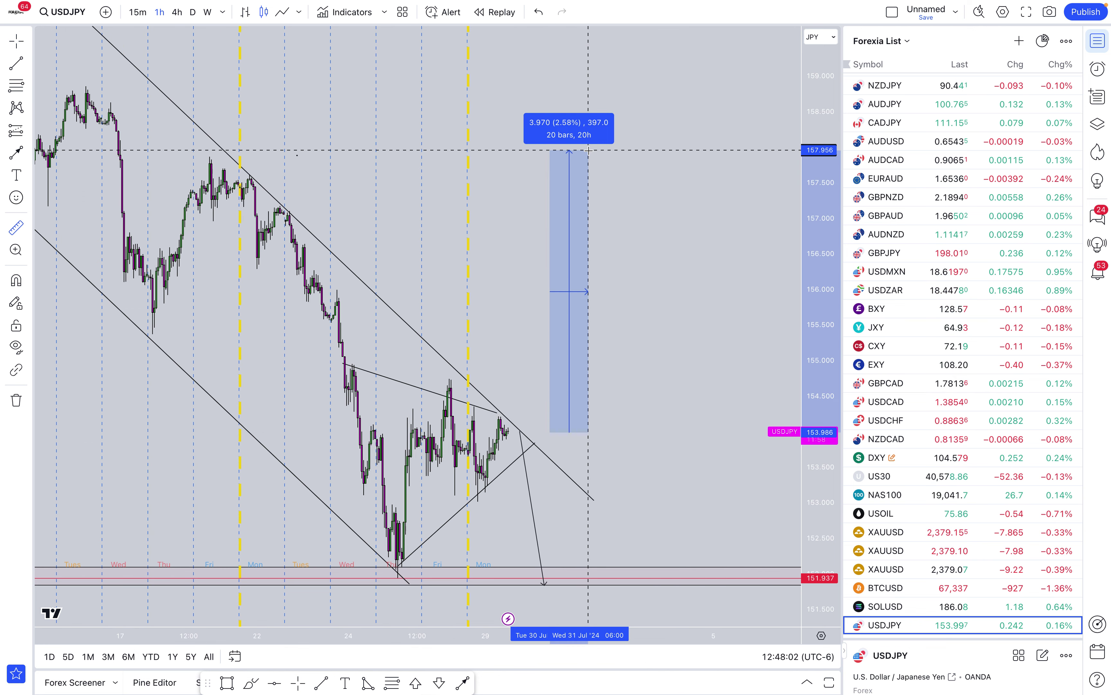
pyautogui.click(620, 342)
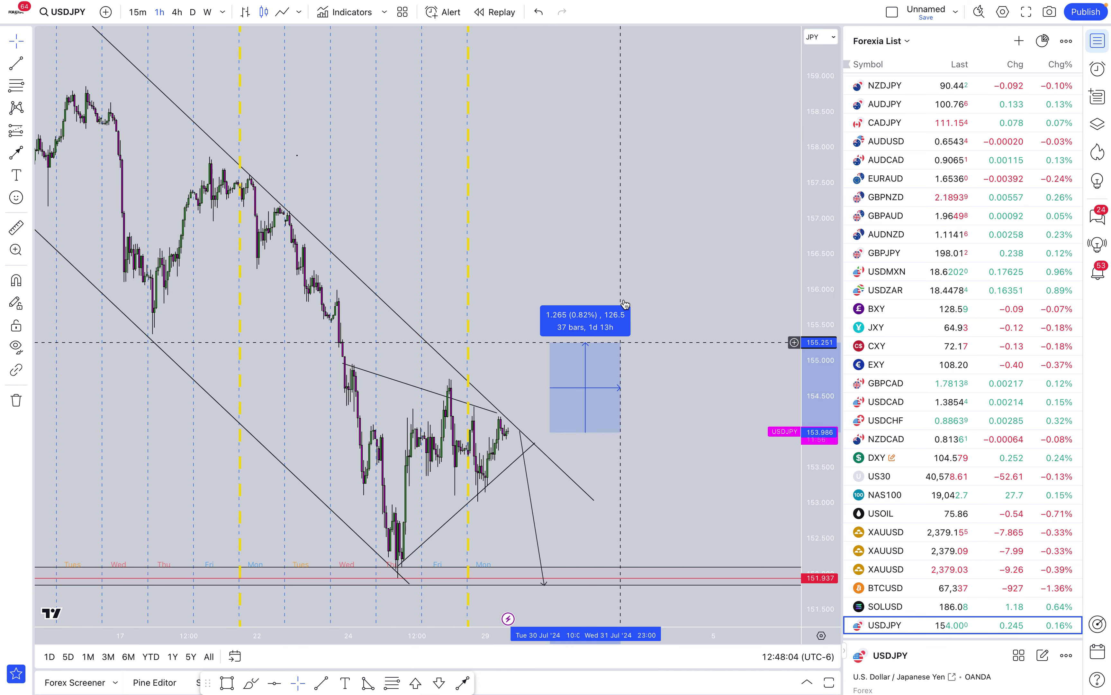
pyautogui.click(608, 326)
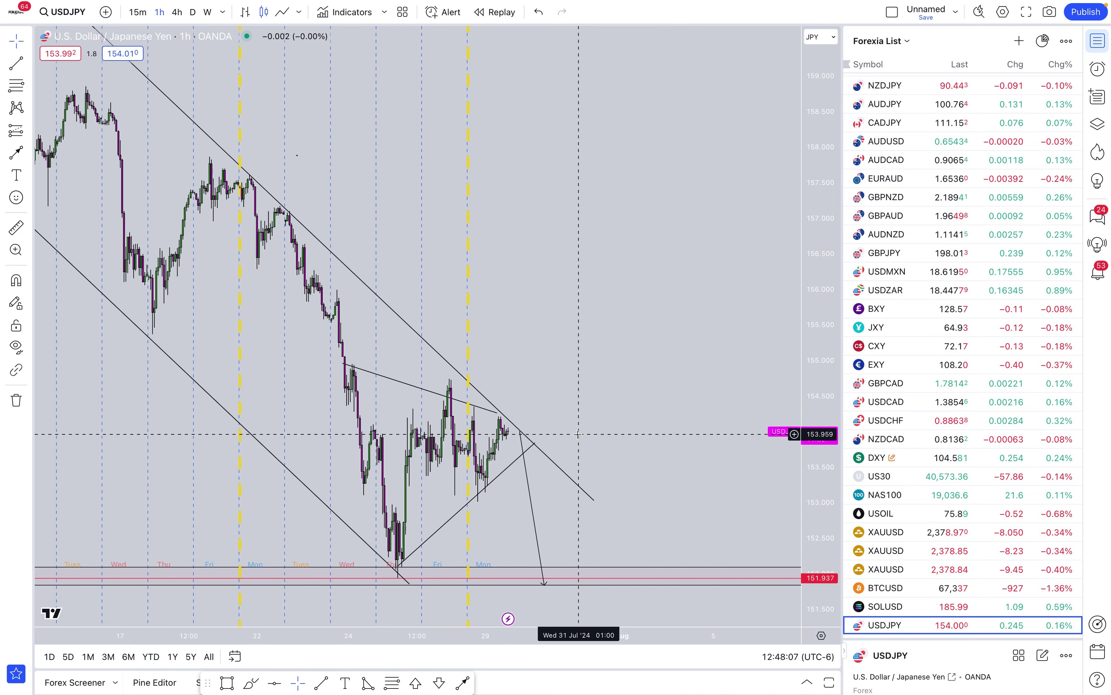
# Step: Add the text label "SIGNATURETRADE" and place it just below the support zone at 151.682 on 24 Jul '24
pyautogui.scroll(1, 381, 424)
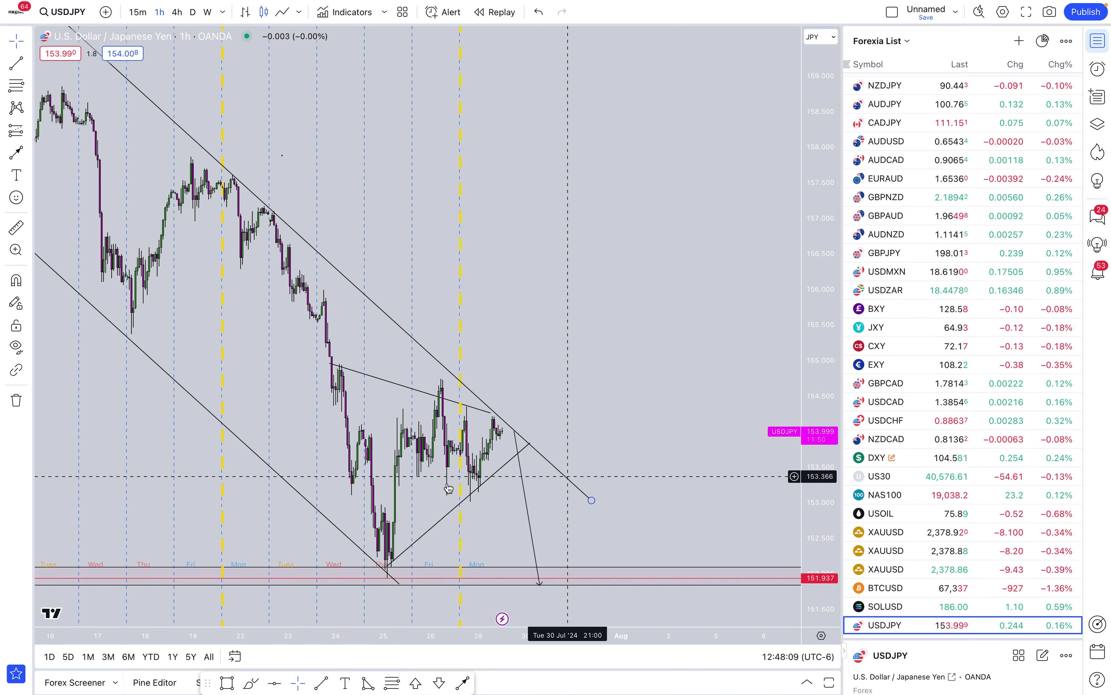
pyautogui.click(16, 175)
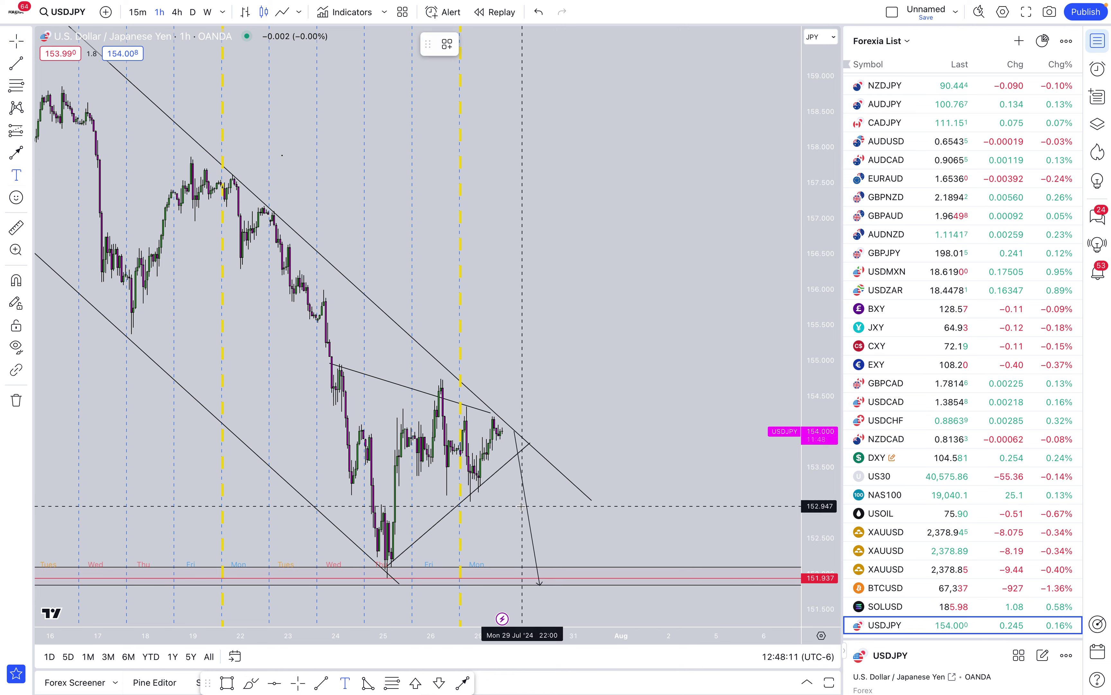
pyautogui.click(494, 521)
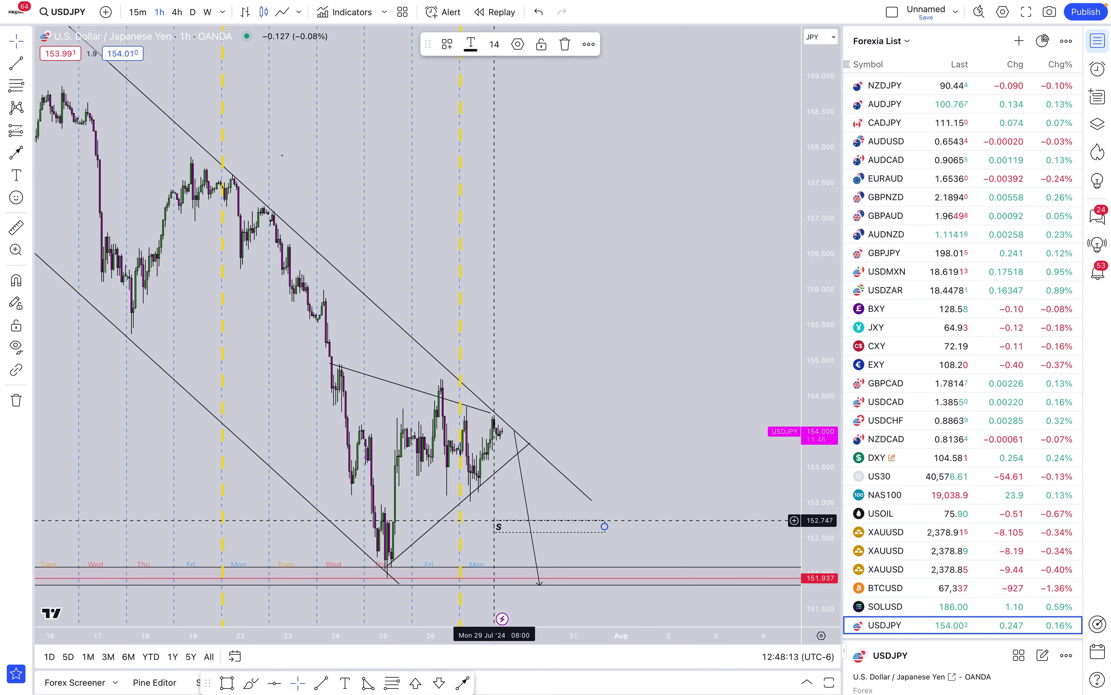
pyautogui.write('SIGNATURE TRAD')
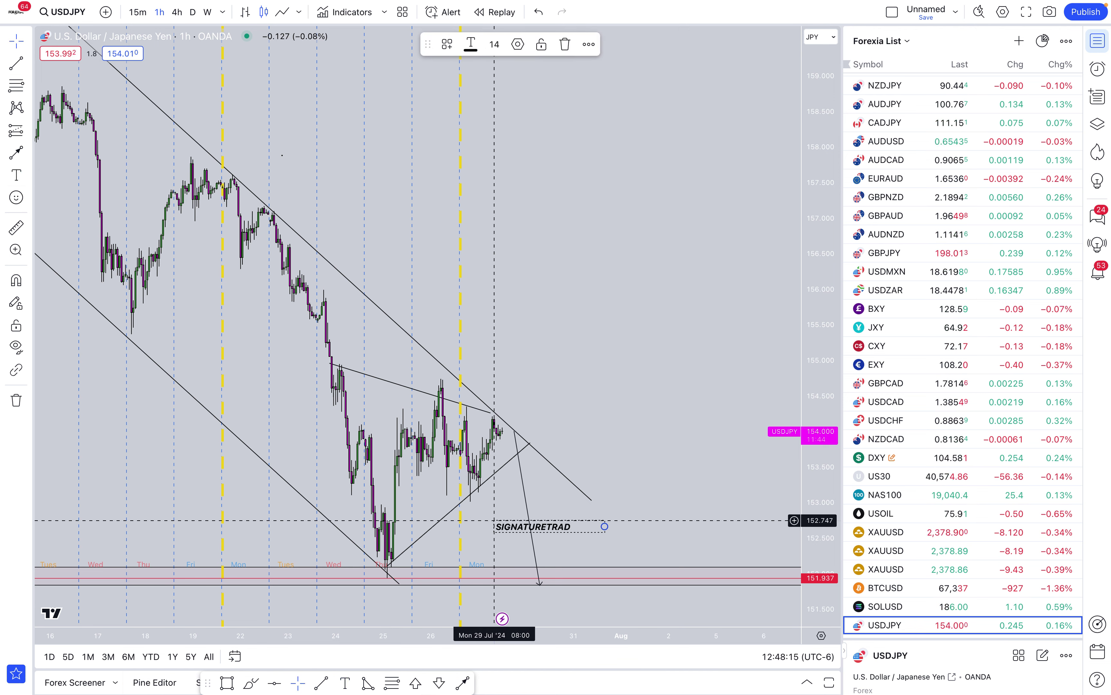
pyautogui.write('E')
pyautogui.click(548, 523)
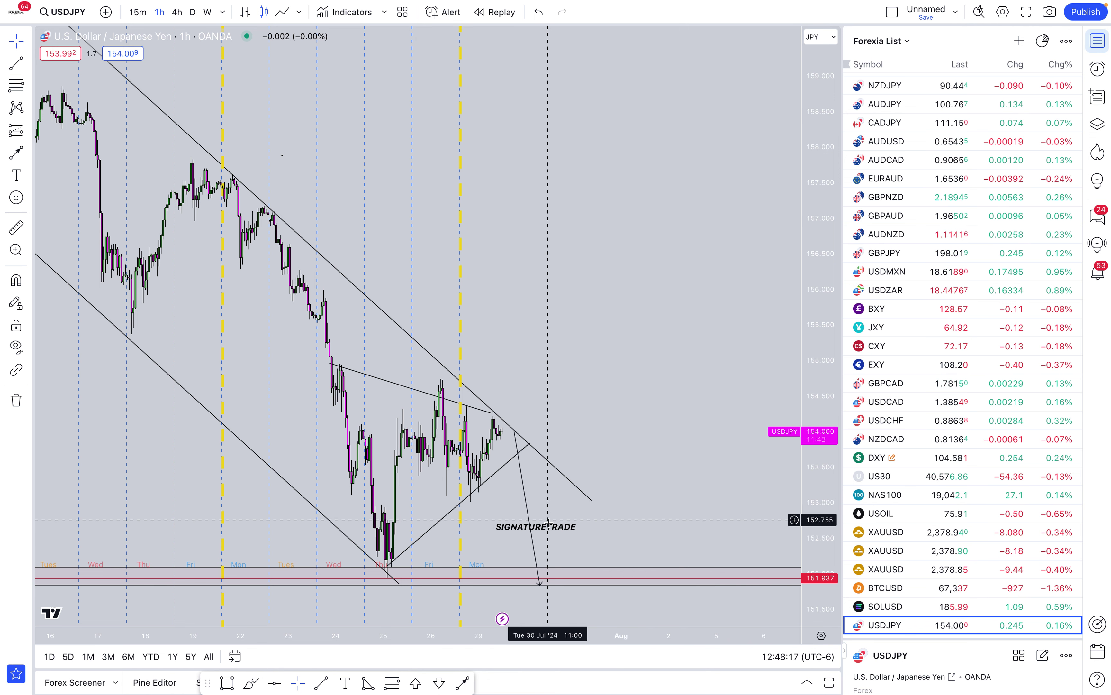
pyautogui.moveTo(548, 523)
pyautogui.mouseDown()
pyautogui.moveTo(512, 531)
pyautogui.moveTo(454, 598)
pyautogui.moveTo(414, 596)
pyautogui.mouseUp()
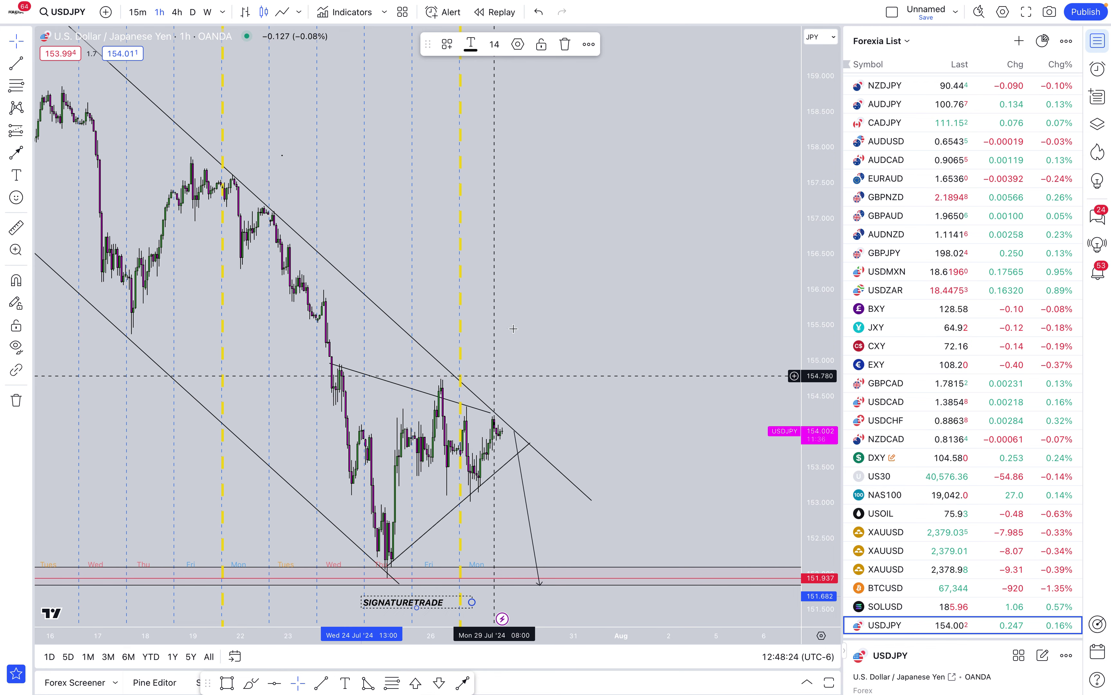
# Step: Adjust the falling arrow to start at 153.851 on 29 Jul '24 and end at the support zone on 30 Jul '24
pyautogui.scroll(-3, 536, 295)
pyautogui.scroll(2, 536, 294)
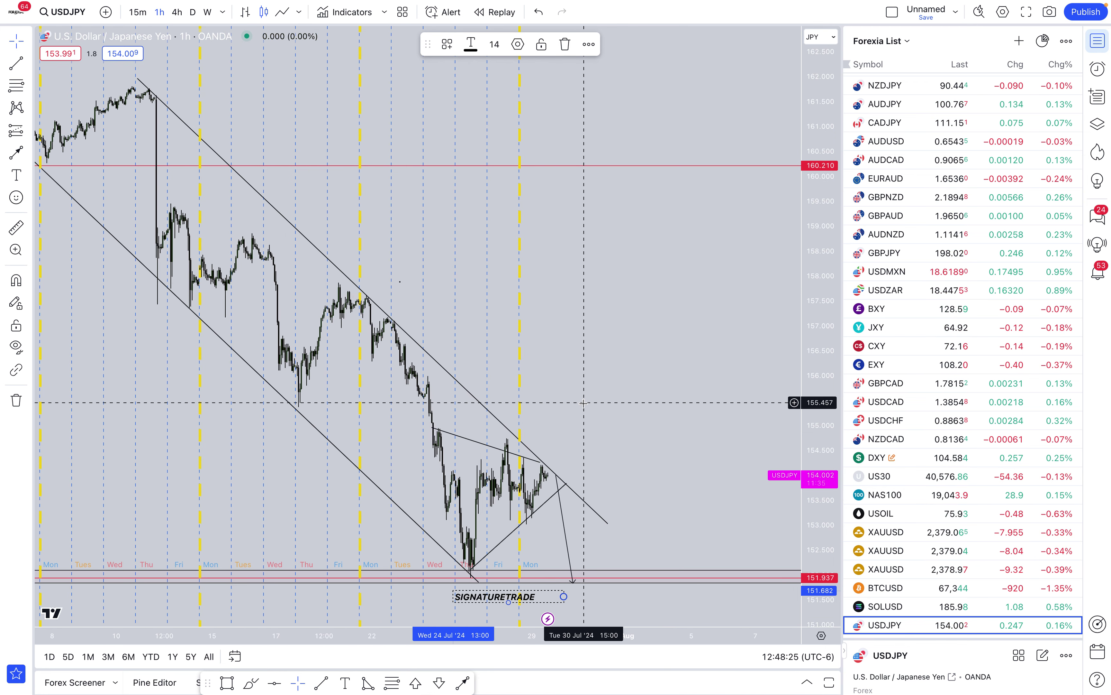
pyautogui.click(553, 486)
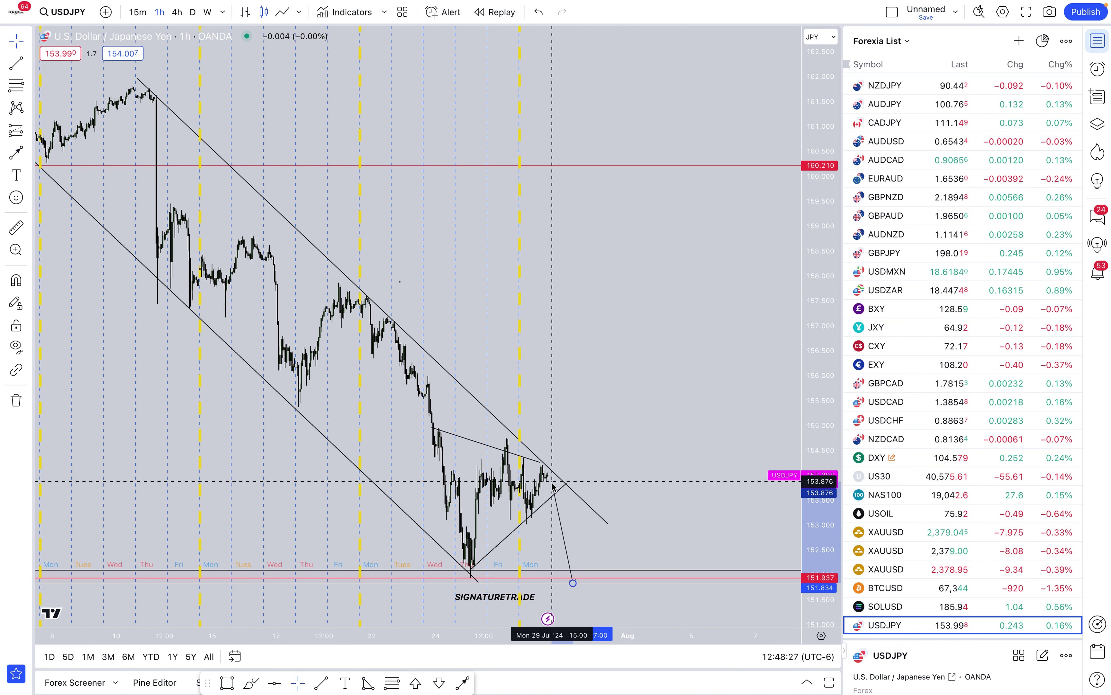
pyautogui.click(553, 486)
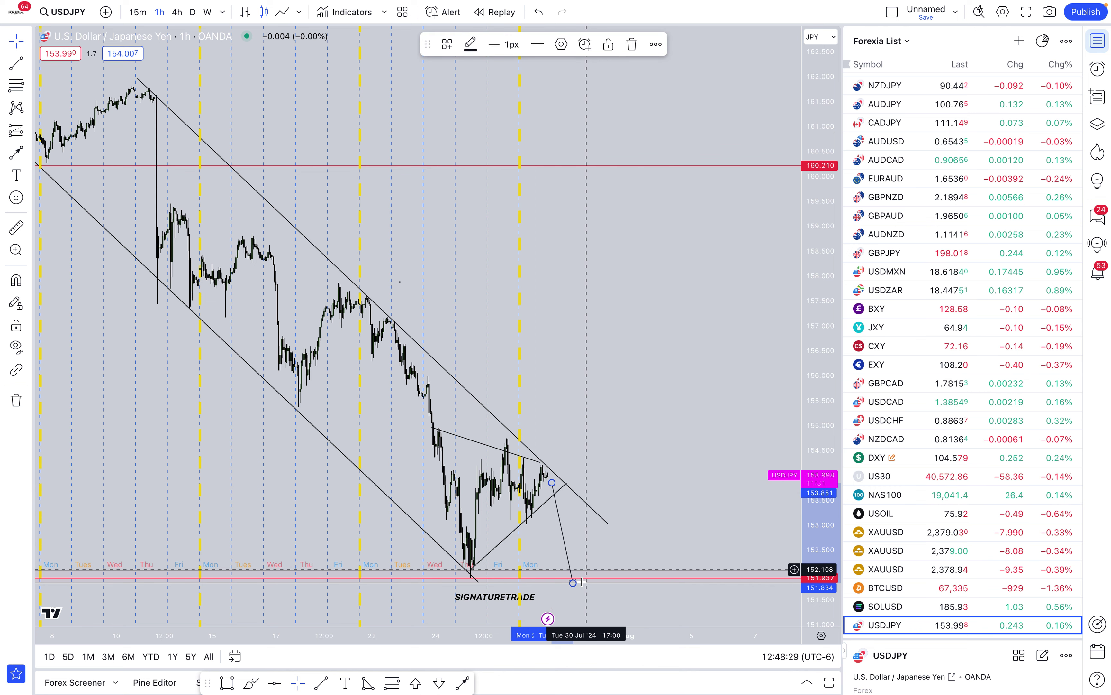
pyautogui.moveTo(582, 581); pyautogui.dragTo(578, 583)
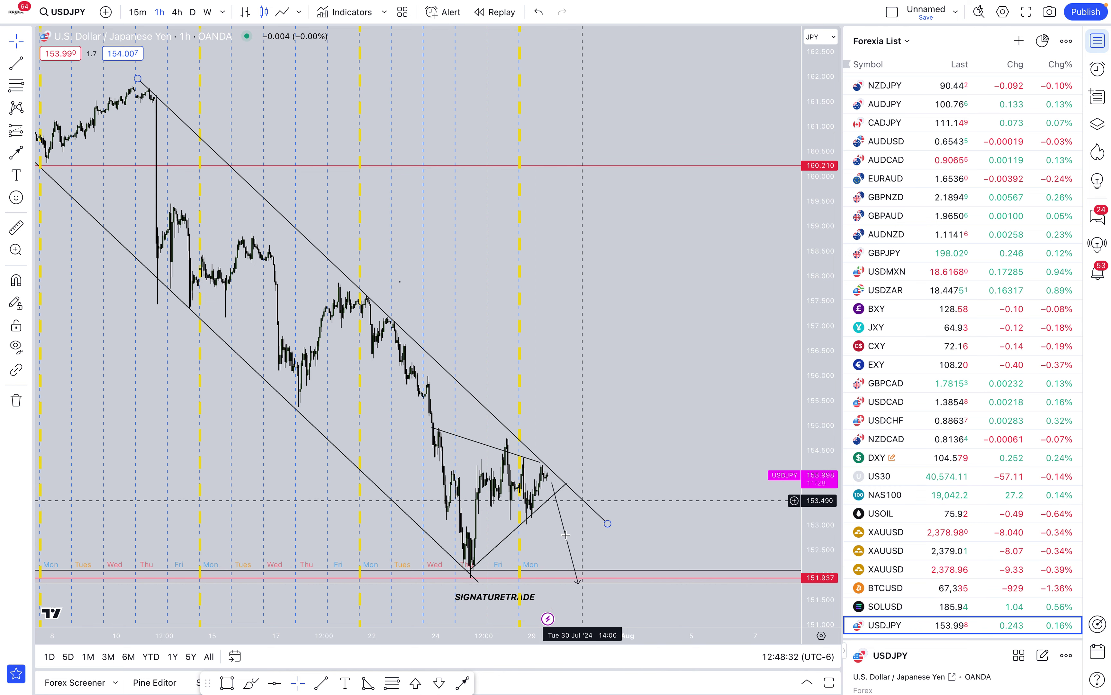
# Step: Duplicate the arrow and reshape the copy to rise from 151.996 on 30 Jul '24 to 155.668 on 31 Jul '24
pyautogui.click(565, 535)
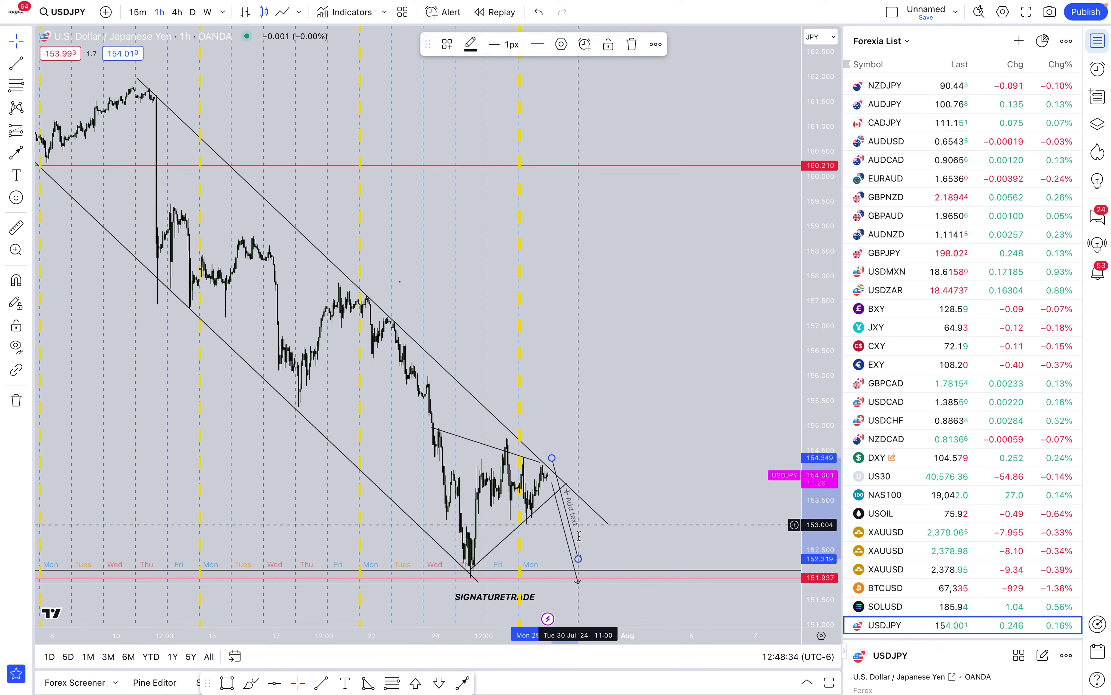
pyautogui.moveTo(566, 534); pyautogui.dragTo(565, 509)
pyautogui.moveTo(578, 558); pyautogui.dragTo(583, 273)
pyautogui.moveTo(589, 346); pyautogui.dragTo(609, 450)
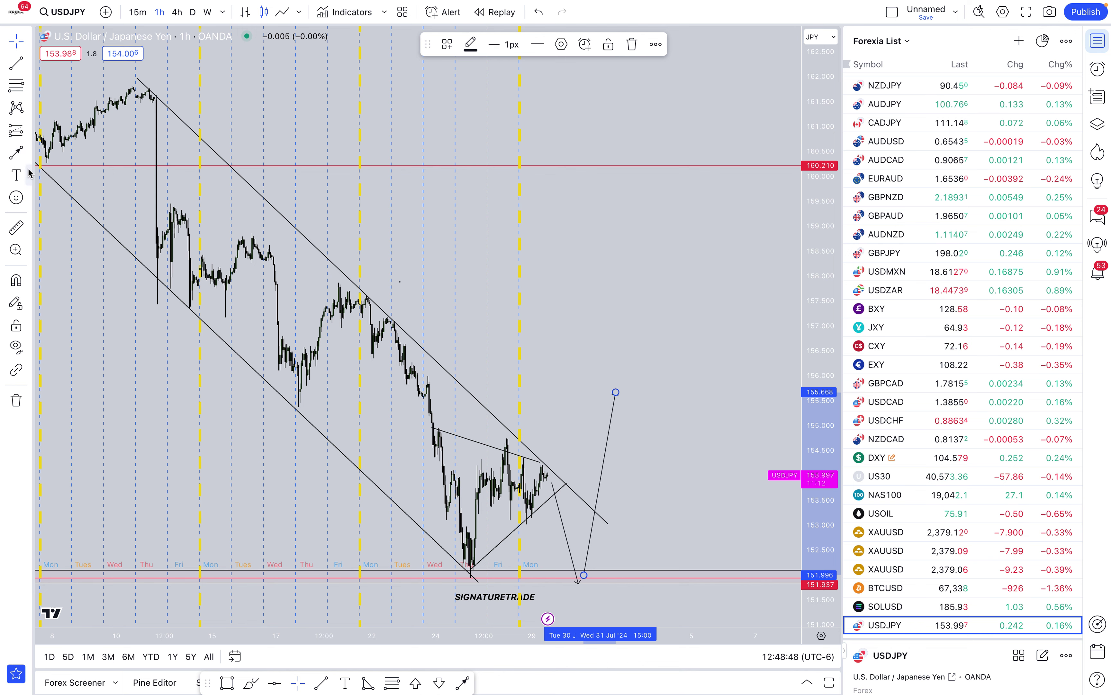
# Step: Draw a rectangle zone between 157.436 and 157.685, from 10 Jul '24 to 8 Aug '24
pyautogui.click(28, 152)
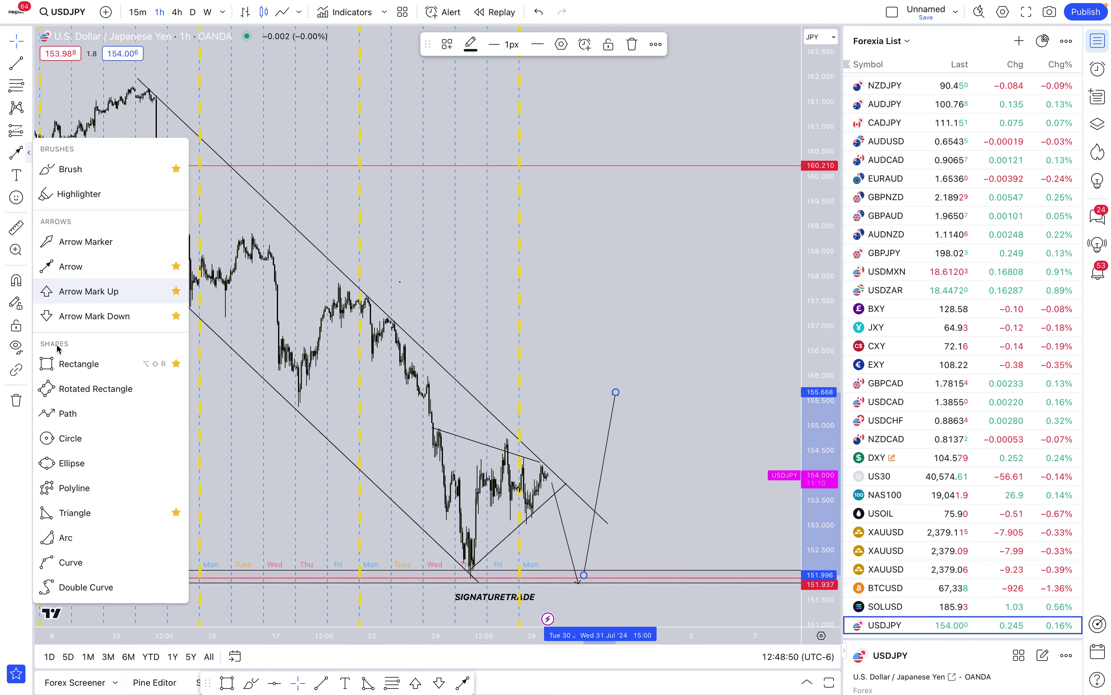
pyautogui.click(60, 363)
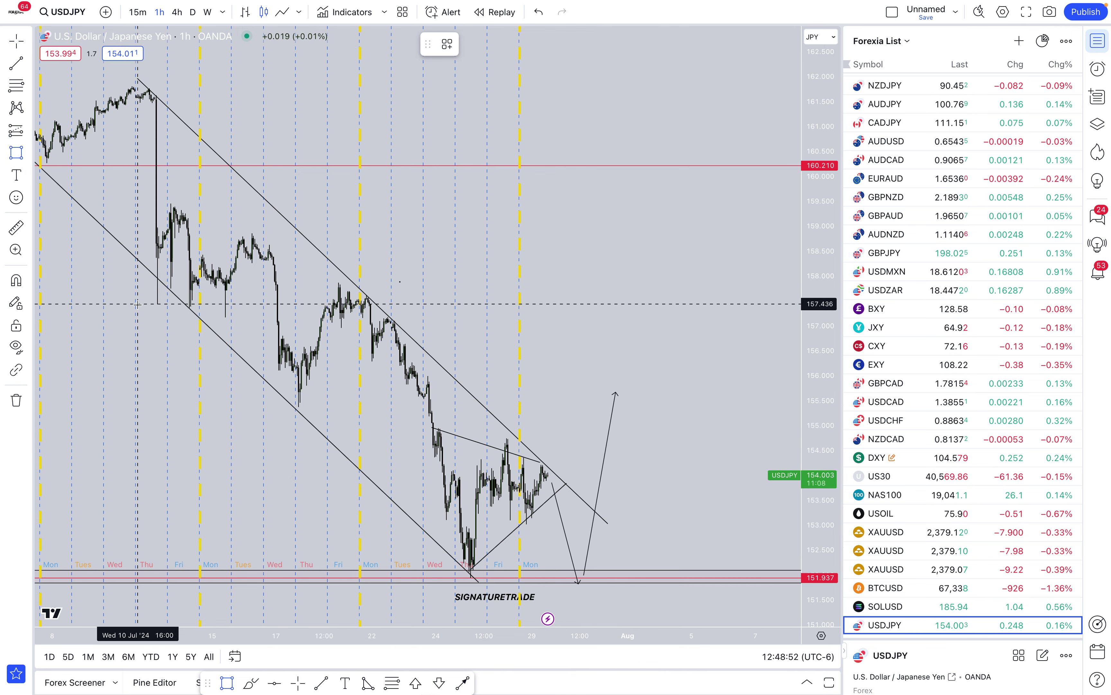
pyautogui.moveTo(138, 304)
pyautogui.mouseDown()
pyautogui.moveTo(784, 304)
pyautogui.moveTo(787, 291)
pyautogui.mouseUp()
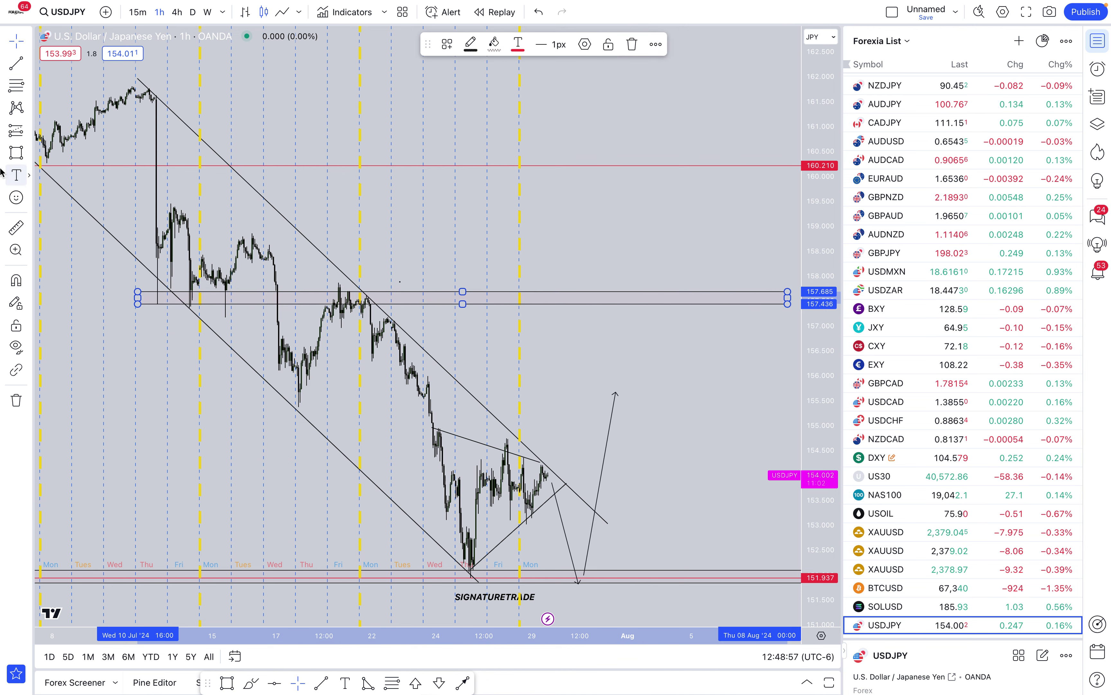
# Step: With the Brush, trace the mid-July bounces off the rectangle zone and the rally back to it, and circle the retest near the channel's upper line
pyautogui.click(29, 153)
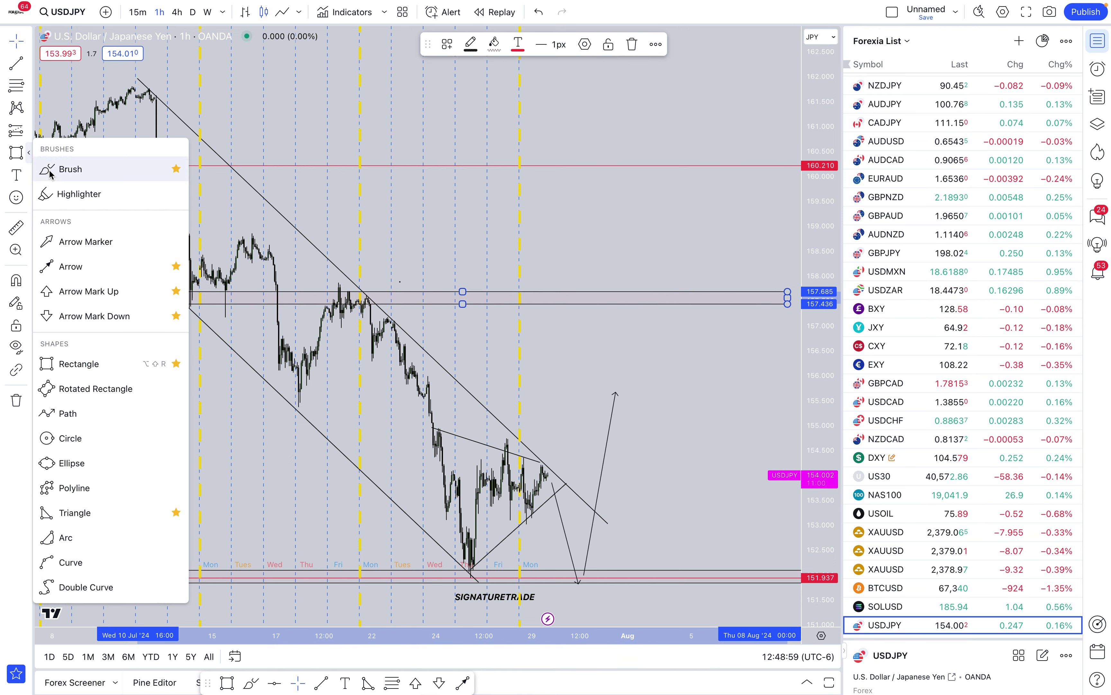
pyautogui.click(68, 169)
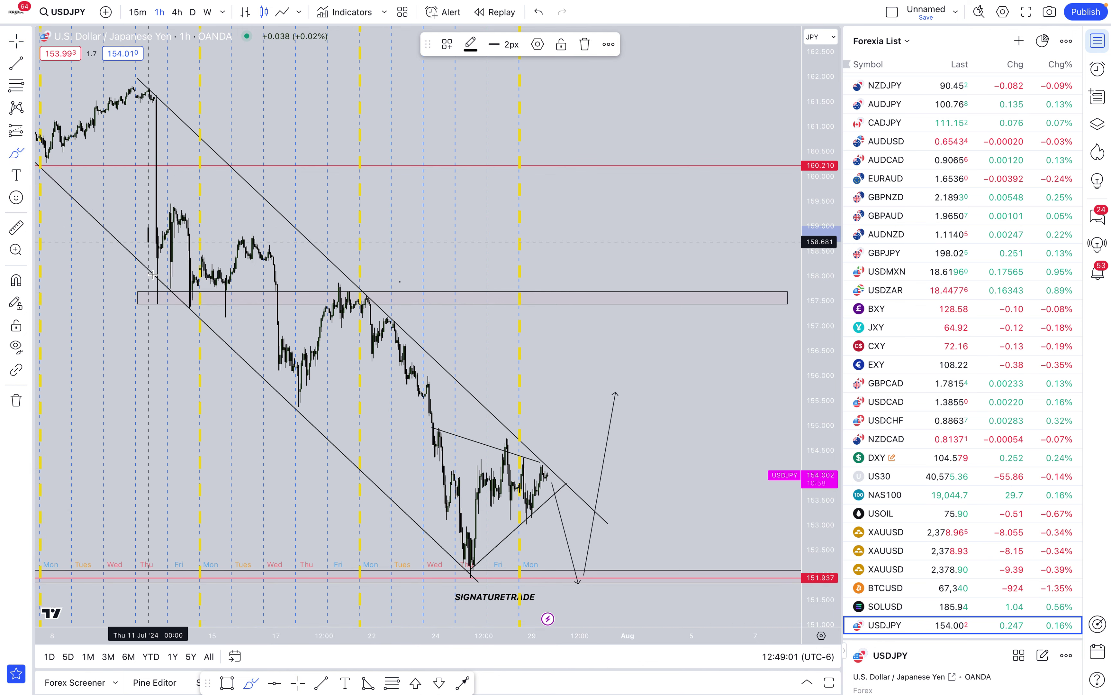
pyautogui.moveTo(148, 227)
pyautogui.mouseDown()
pyautogui.moveTo(158, 301)
pyautogui.moveTo(182, 216)
pyautogui.mouseUp()
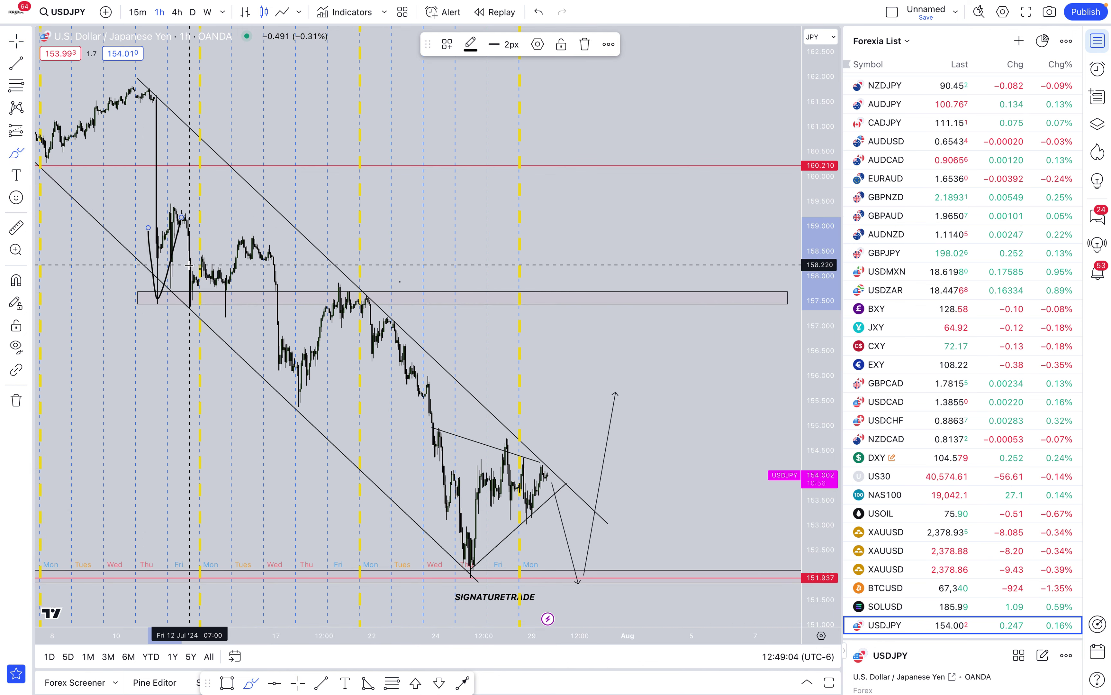
pyautogui.moveTo(189, 266)
pyautogui.mouseDown()
pyautogui.moveTo(214, 246)
pyautogui.moveTo(226, 306)
pyautogui.moveTo(241, 247)
pyautogui.moveTo(275, 266)
pyautogui.moveTo(296, 375)
pyautogui.moveTo(340, 285)
pyautogui.moveTo(343, 312)
pyautogui.moveTo(360, 298)
pyautogui.moveTo(366, 329)
pyautogui.mouseUp()
pyautogui.moveTo(387, 287); pyautogui.dragTo(359, 304)
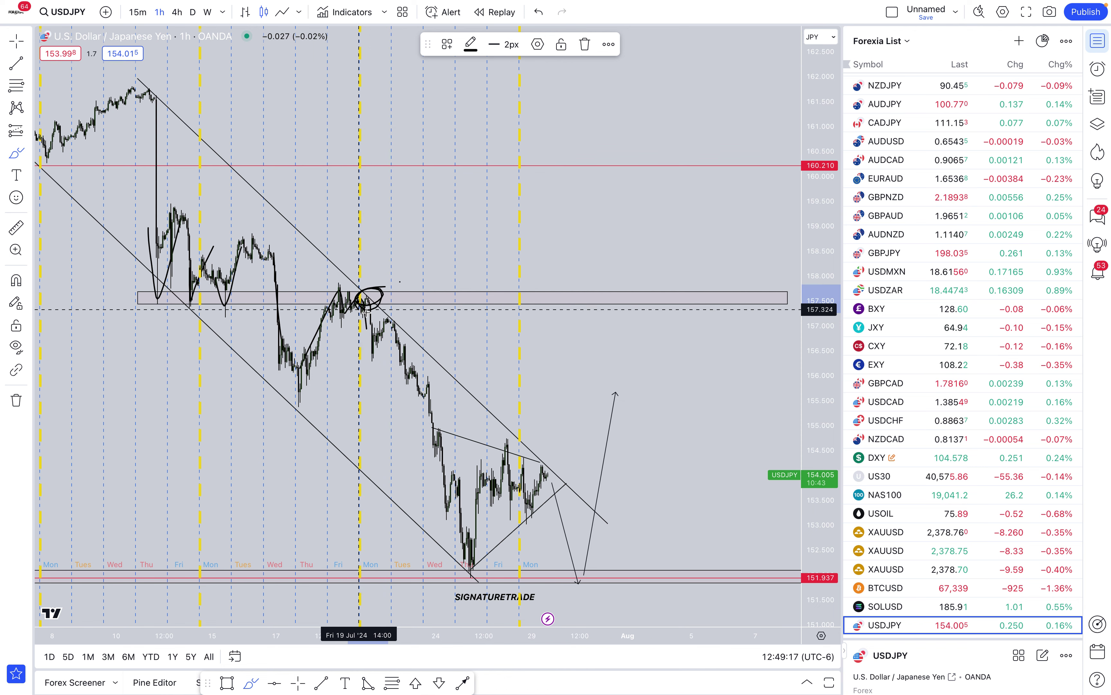
pyautogui.moveTo(367, 298); pyautogui.dragTo(757, 291)
pyautogui.hotkey('ctrl', 'z')
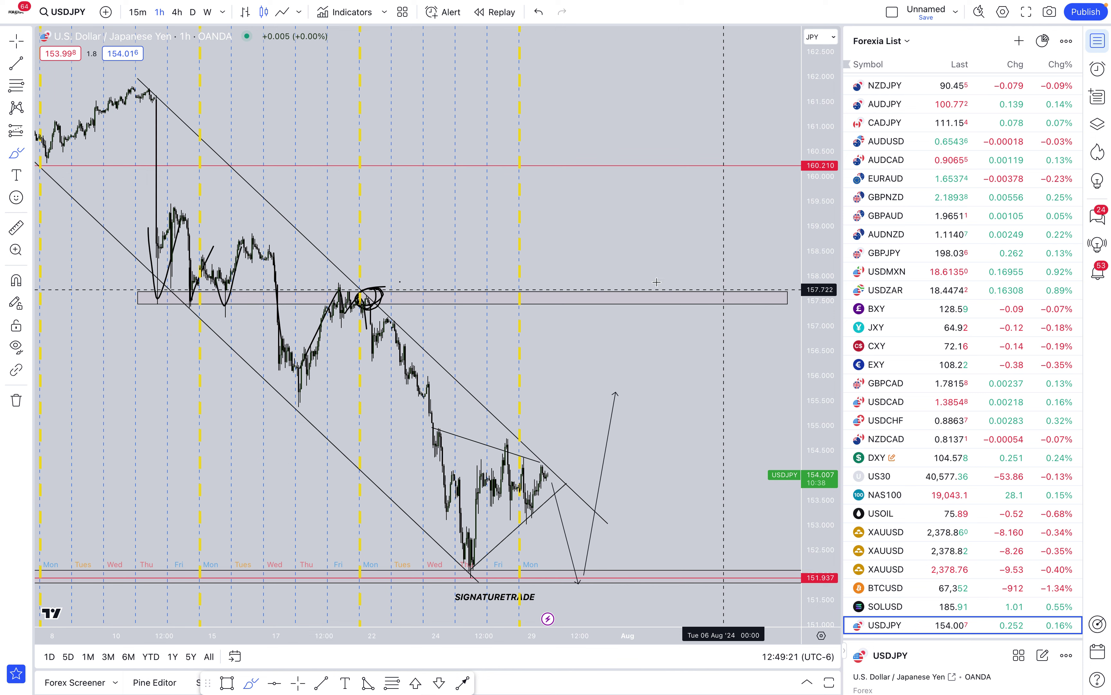
pyautogui.scroll(5, 557, 503)
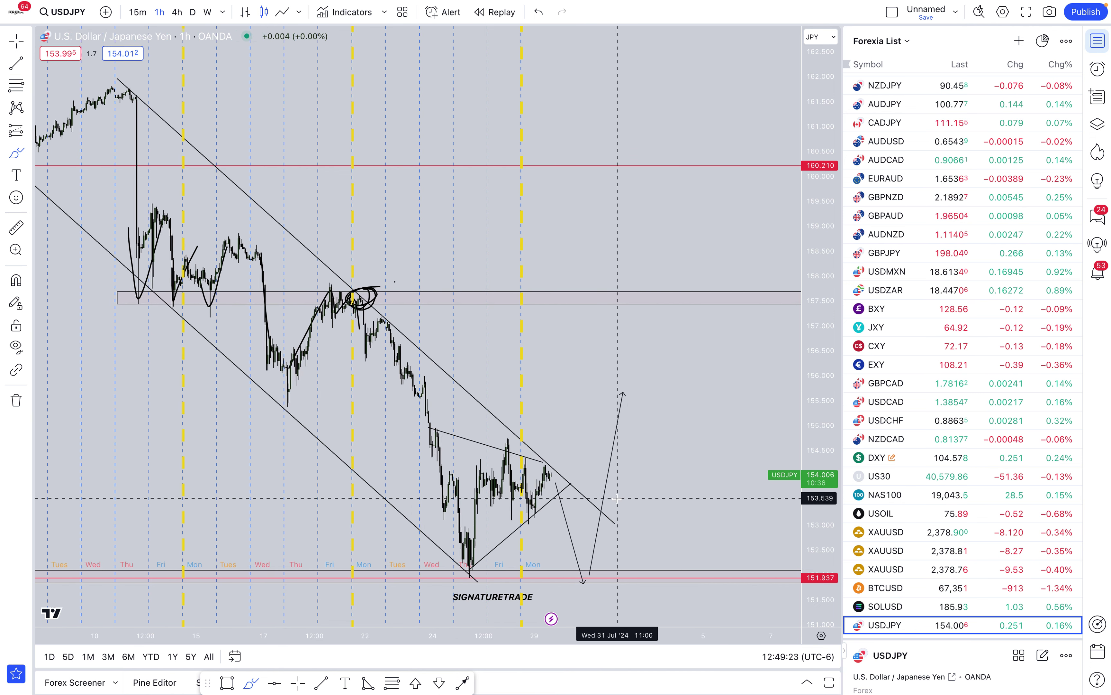
pyautogui.scroll(1, 617, 497)
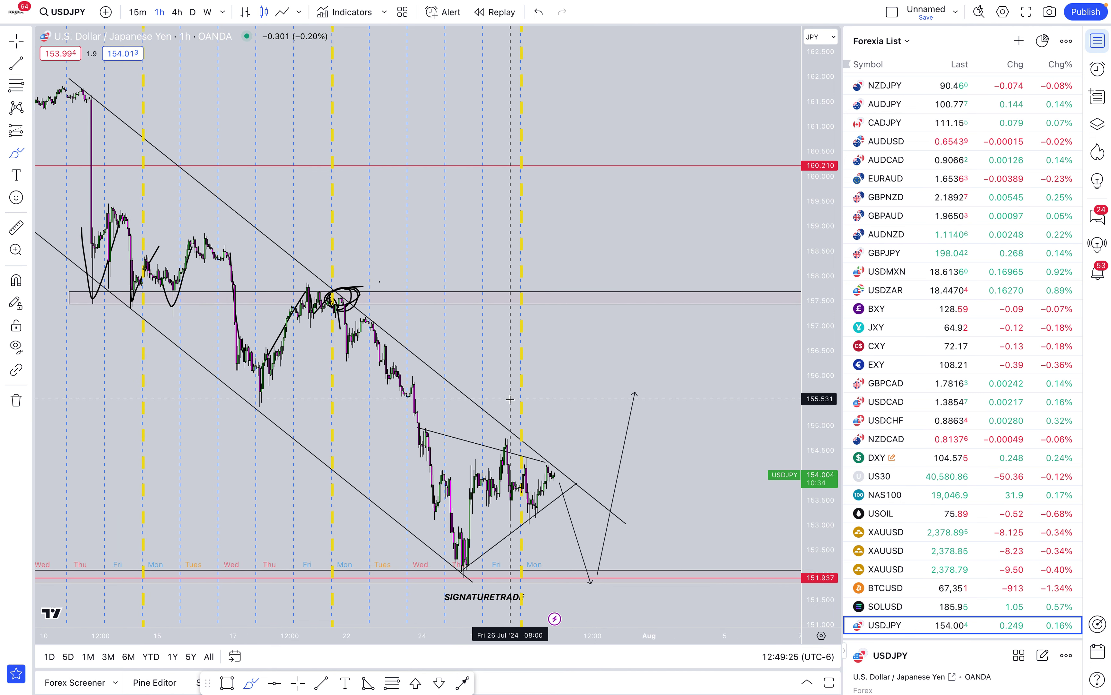
# Step: With the Brush, circle the price low where the channel's lower line meets the support zone near 151.937
pyautogui.click(29, 153)
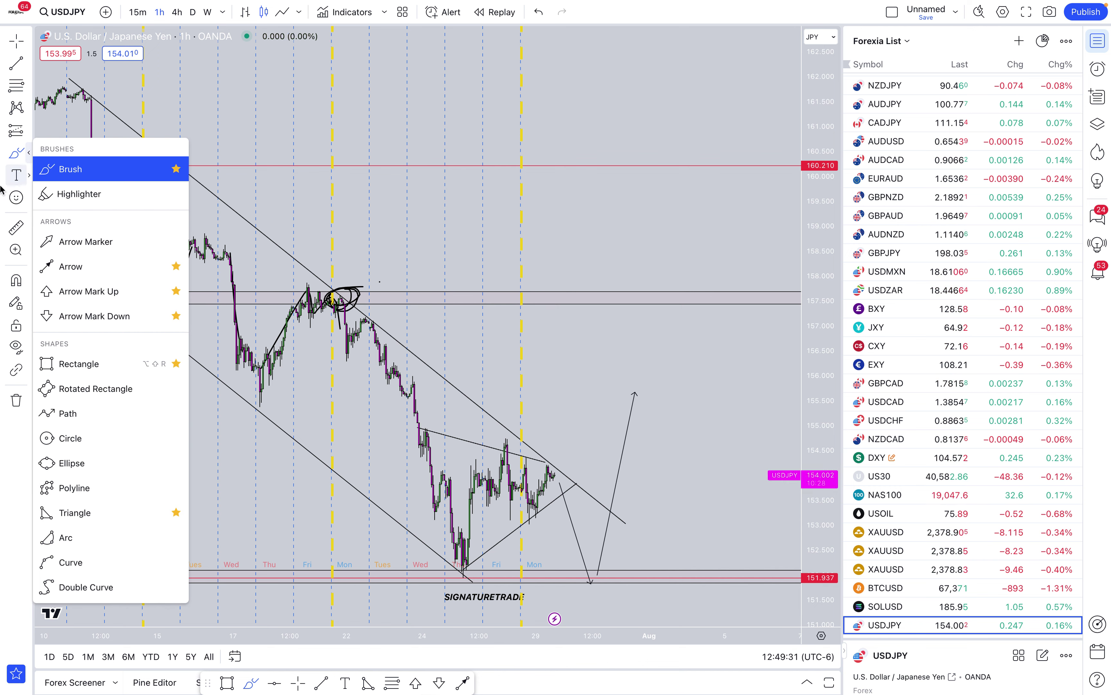
pyautogui.click(581, 415)
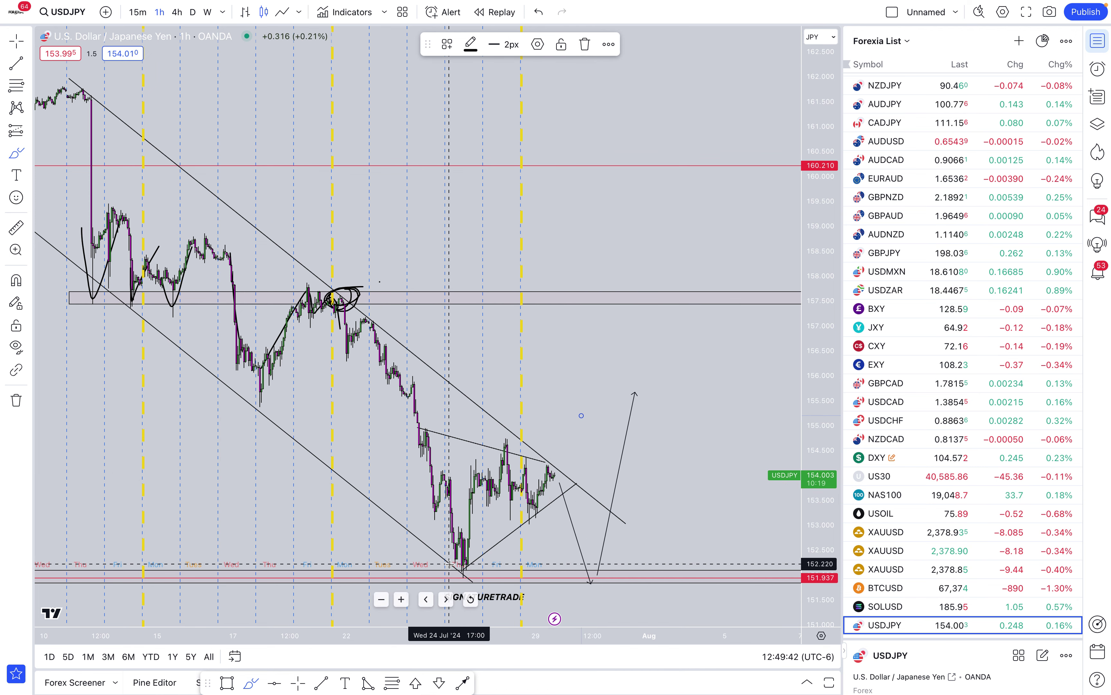
pyautogui.moveTo(475, 564)
pyautogui.mouseDown()
pyautogui.moveTo(446, 561)
pyautogui.moveTo(445, 583)
pyautogui.moveTo(475, 559)
pyautogui.mouseUp()
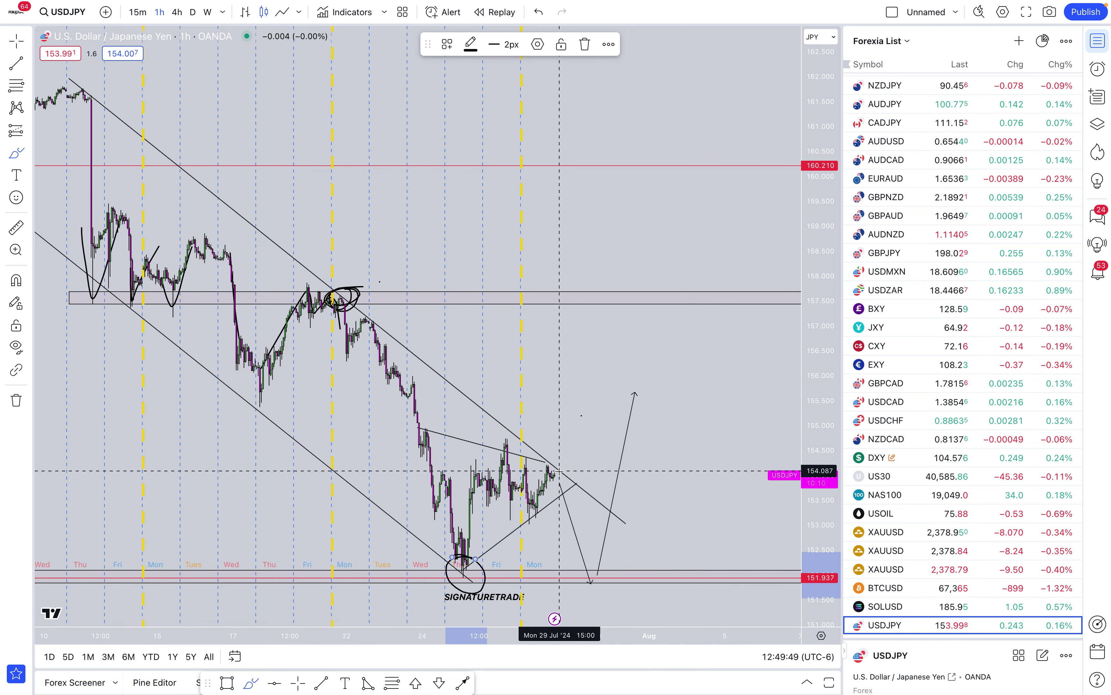
# Step: With the Brush, sketch an arrow falling to the support zone and another rising from it, alongside the projected-move arrows
pyautogui.moveTo(560, 471)
pyautogui.mouseDown()
pyautogui.moveTo(599, 571)
pyautogui.moveTo(597, 536)
pyautogui.mouseUp()
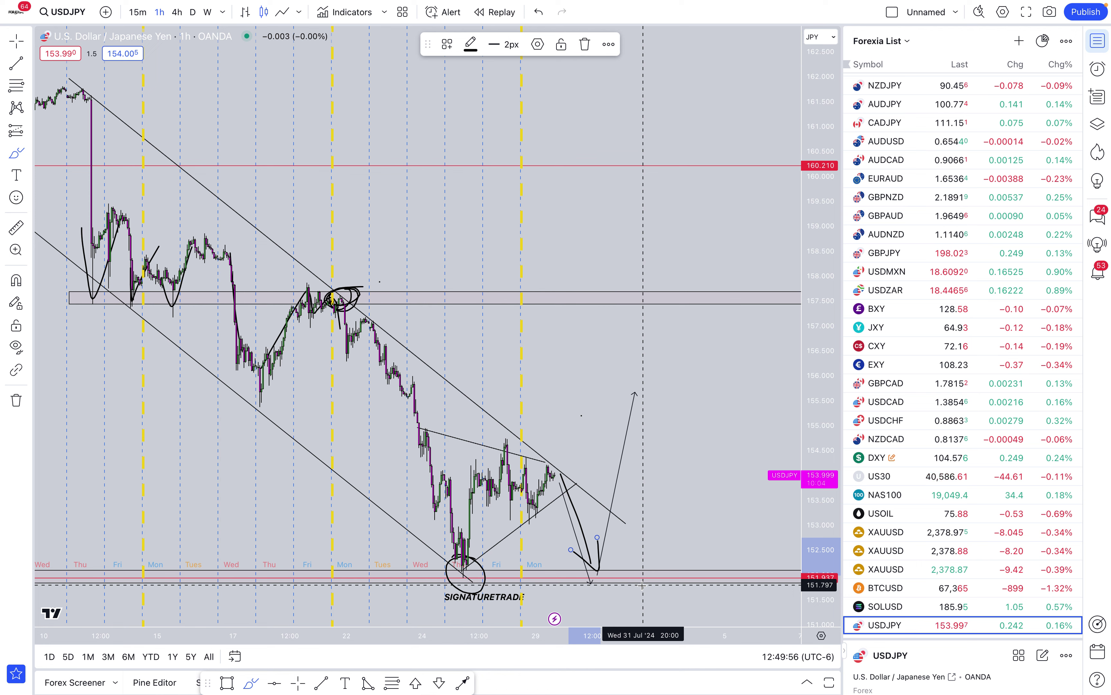
pyautogui.moveTo(604, 574)
pyautogui.mouseDown()
pyautogui.moveTo(644, 429)
pyautogui.moveTo(646, 467)
pyautogui.mouseUp()
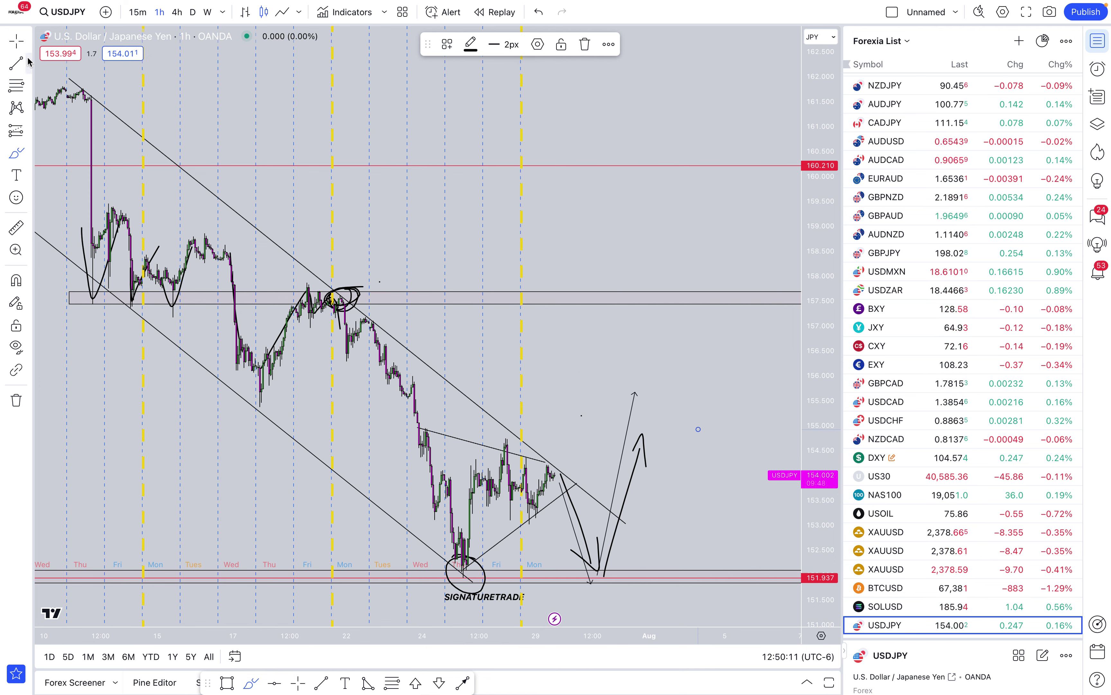
# Step: Delete the brush strokes of the hand-drawn falling and rising arrows
pyautogui.click(16, 41)
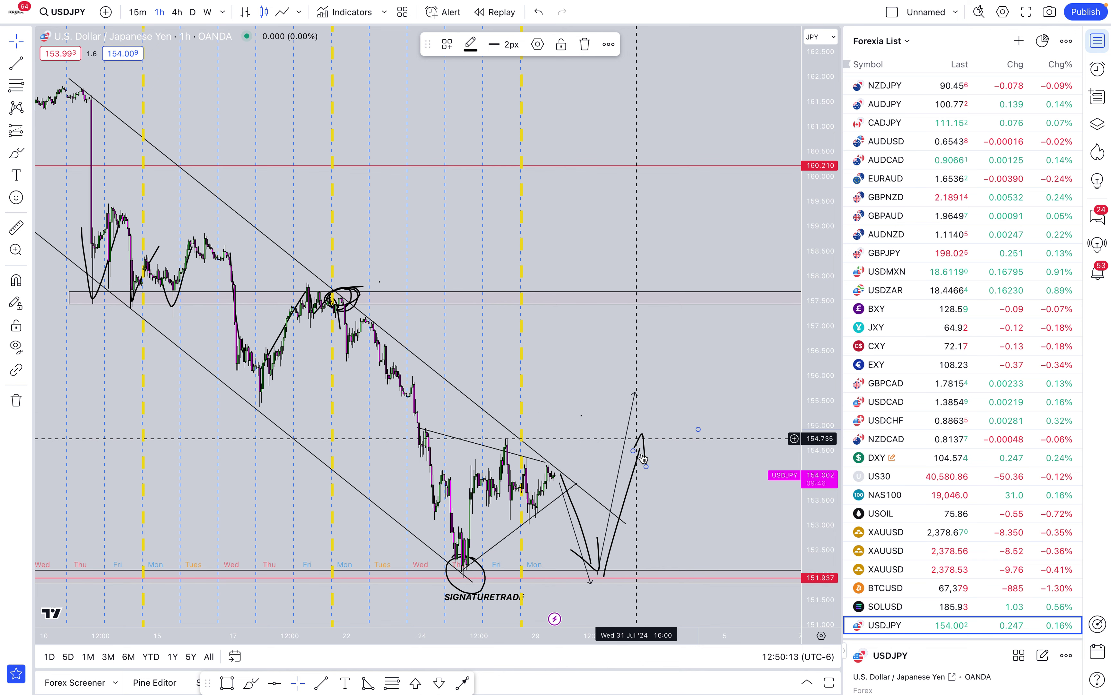
pyautogui.press('Delete')
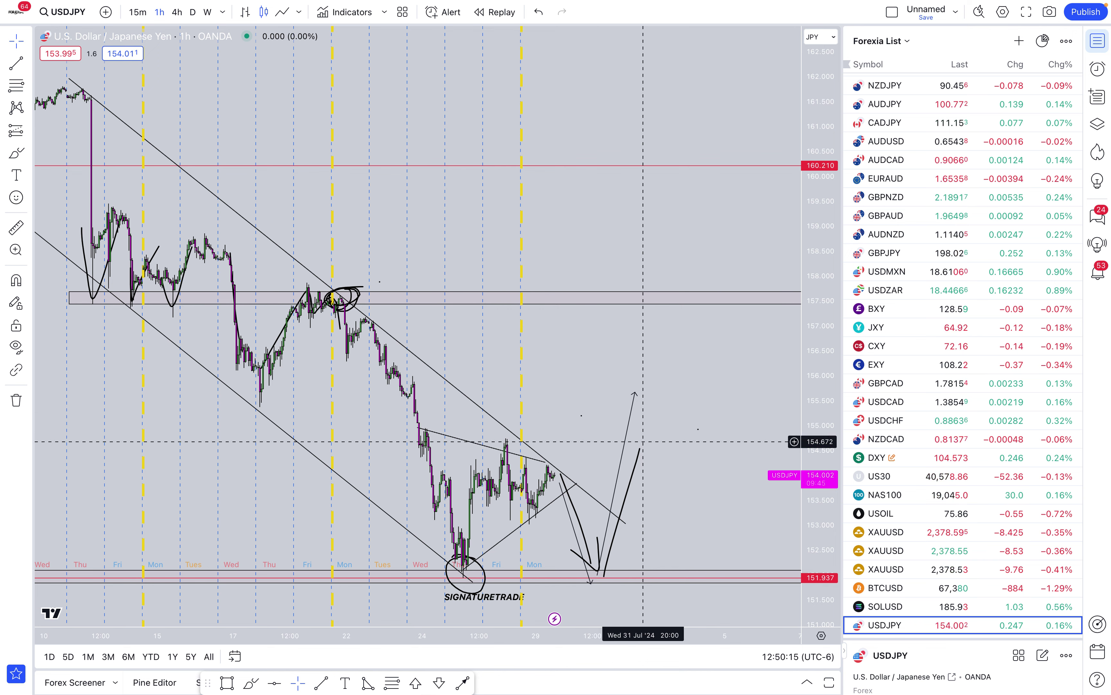
pyautogui.click(639, 458)
pyautogui.press('Delete')
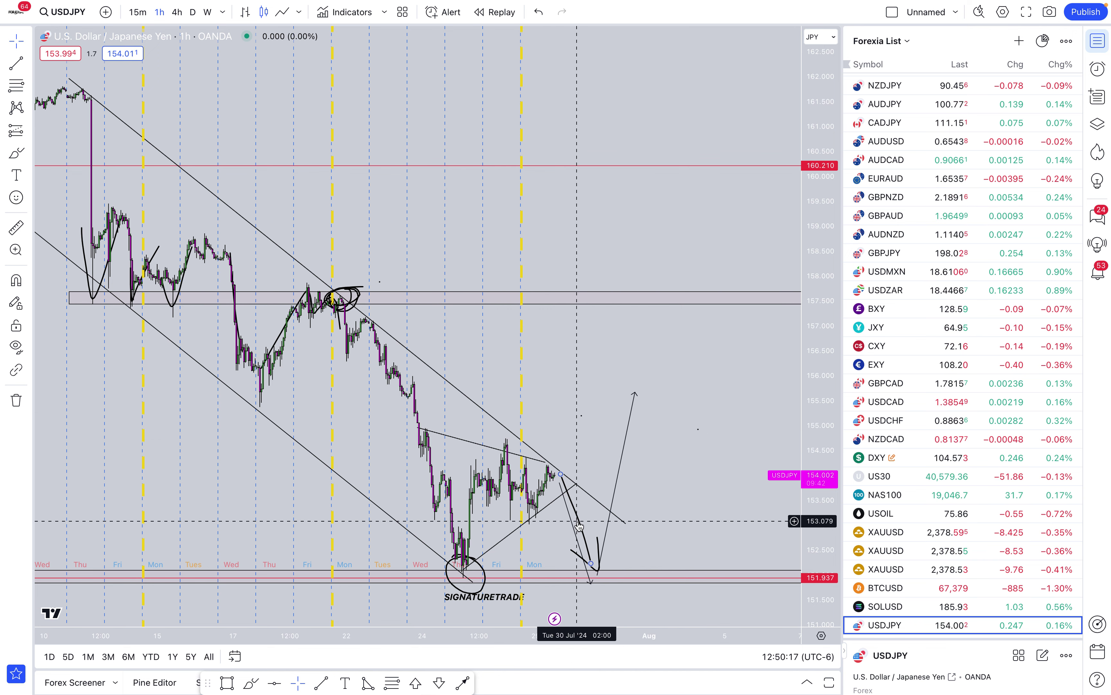
pyautogui.click(579, 527)
pyautogui.press('Delete')
pyautogui.click(597, 544)
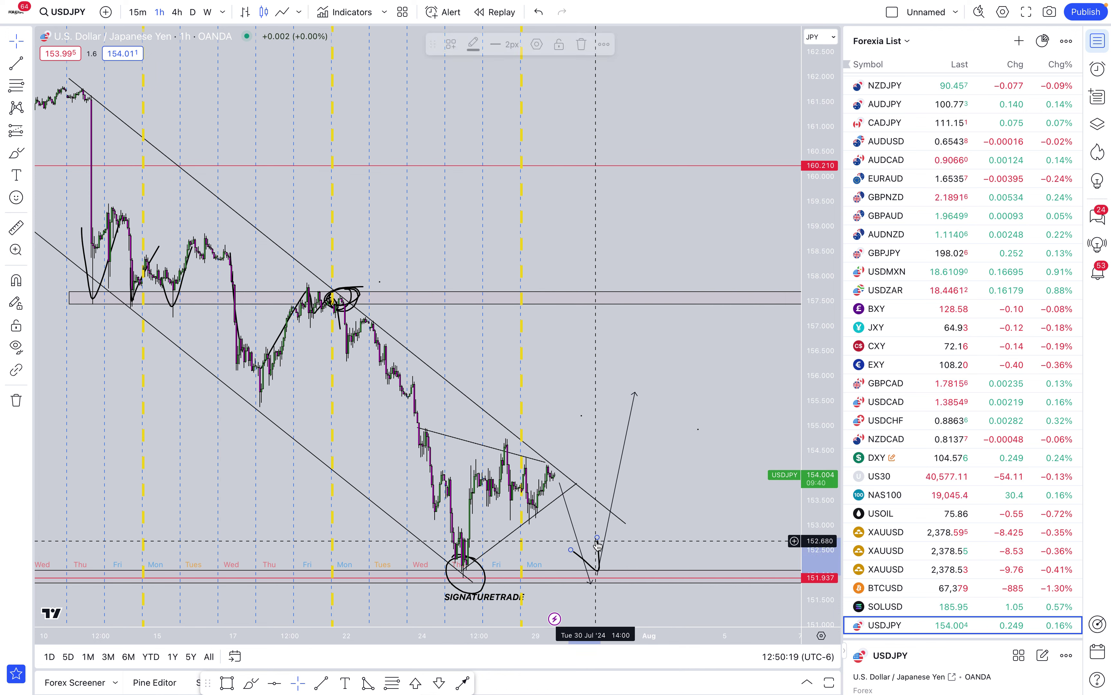
pyautogui.press('Delete')
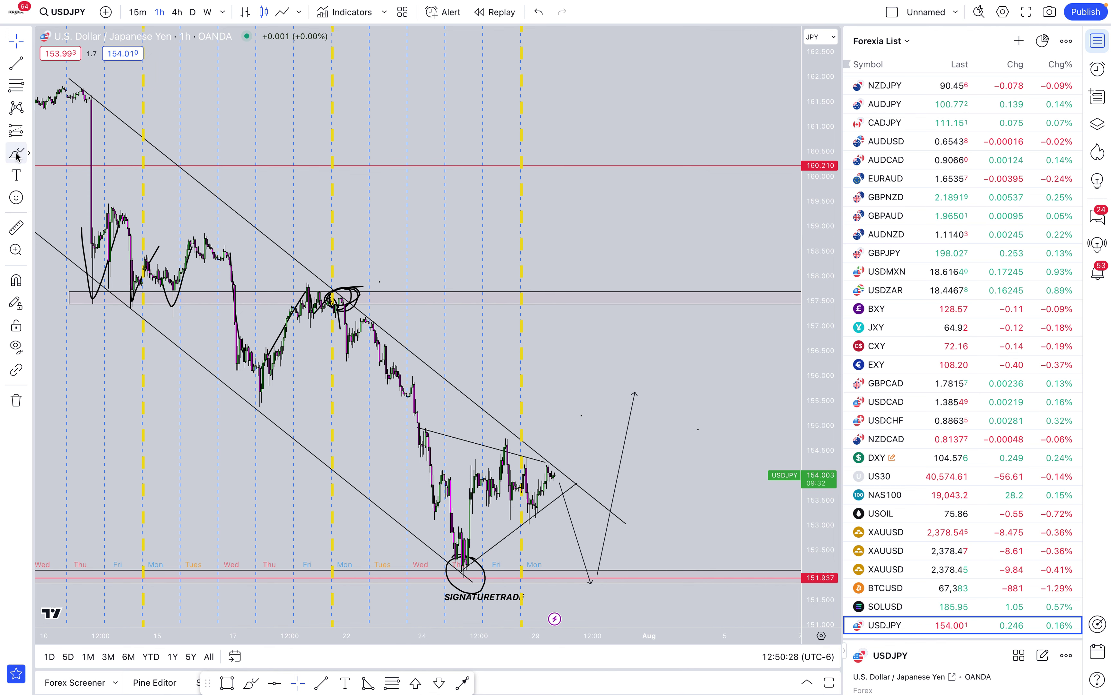
# Step: Measure the price move from 151.946 at the support zone up to 157.548 in the rectangle zone, and clear the measurement
pyautogui.click(16, 227)
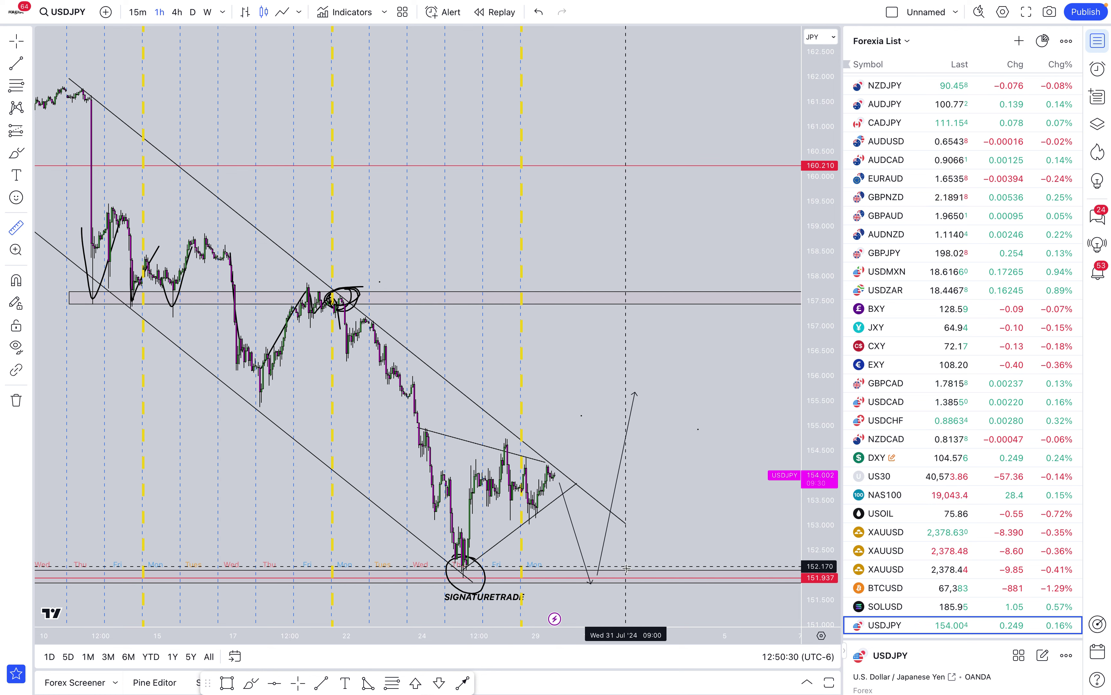
pyautogui.click(626, 578)
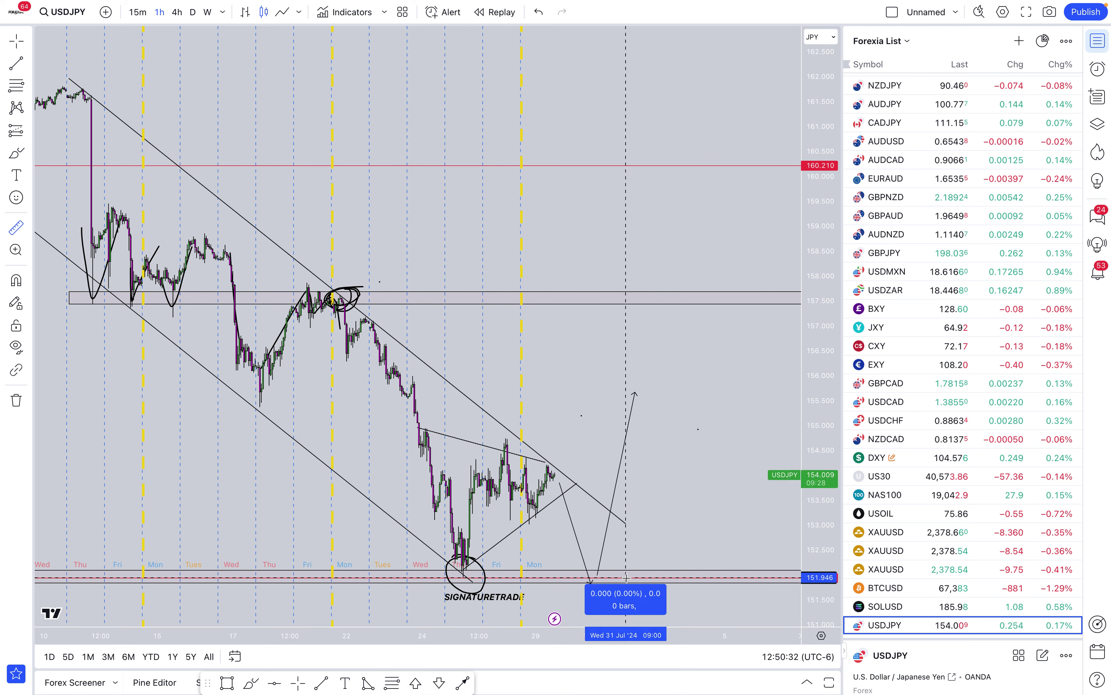
pyautogui.click(668, 299)
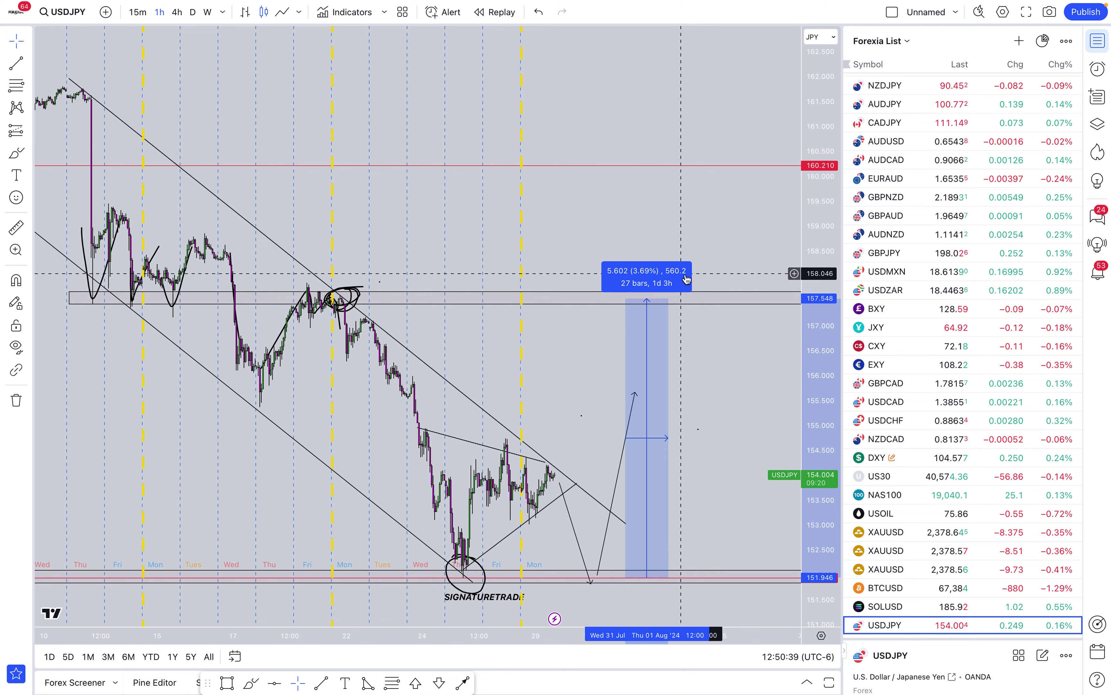
pyautogui.scroll(-3, 676, 293)
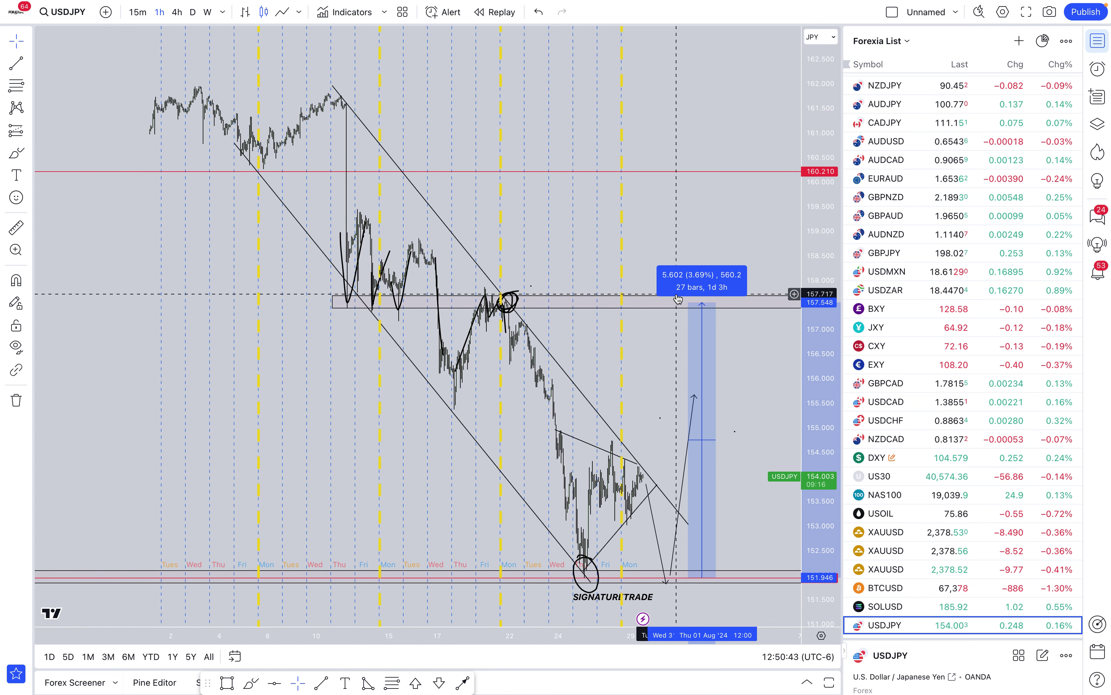
pyautogui.scroll(-2, 678, 299)
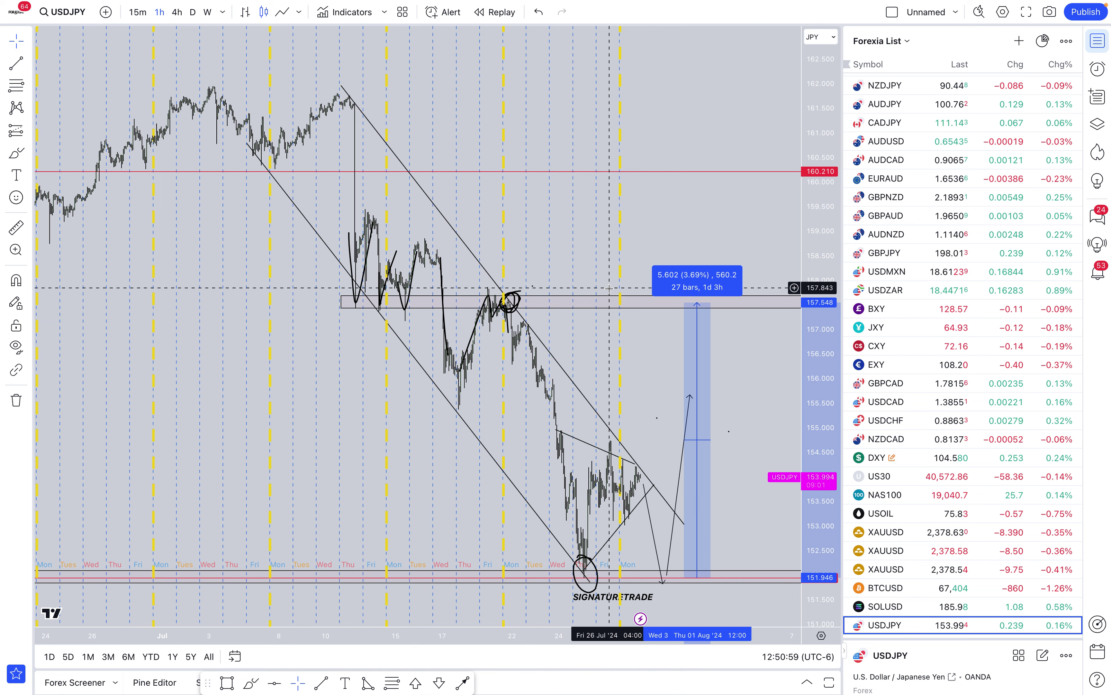
pyautogui.scroll(3, 609, 289)
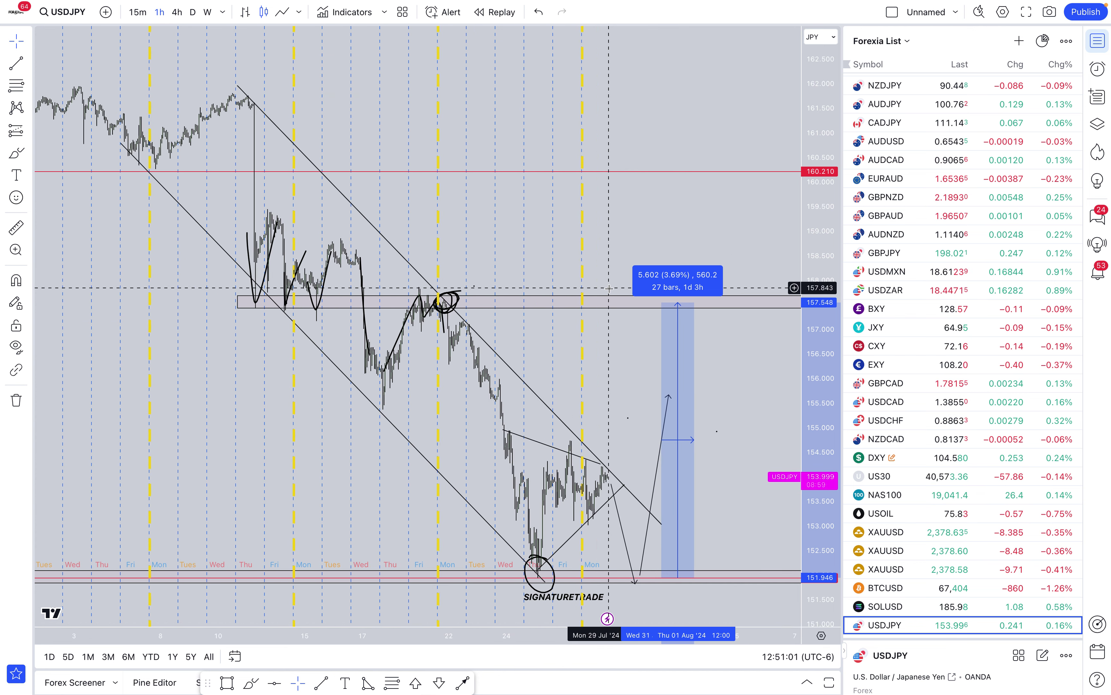
pyautogui.scroll(2, 609, 288)
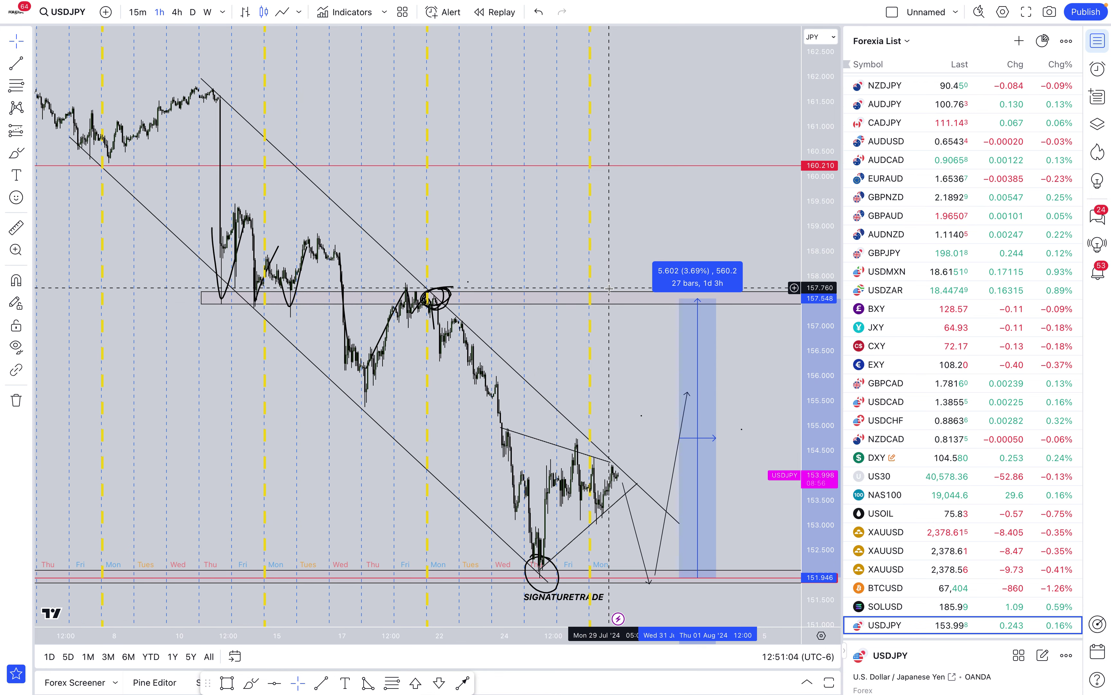
pyautogui.scroll(2, 609, 289)
pyautogui.scroll(-1, 610, 288)
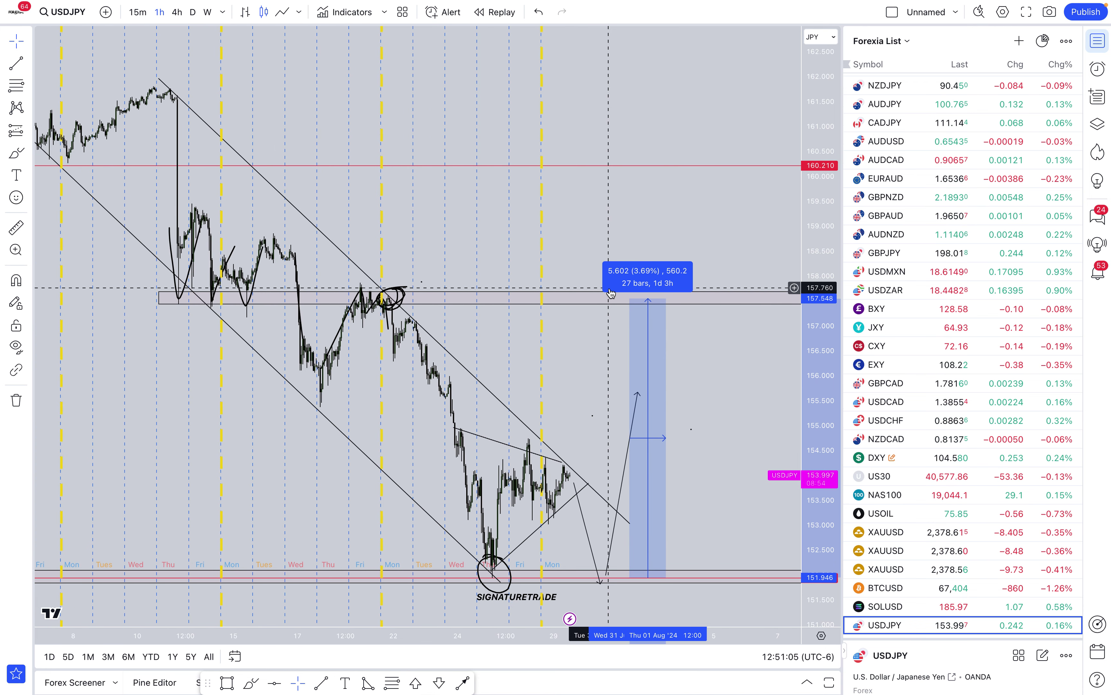
pyautogui.click(611, 292)
# Step: Add a text note reading "t.me/forexia2" at 159.577 on 29 Jul '24
pyautogui.hotkey('alt', 't')
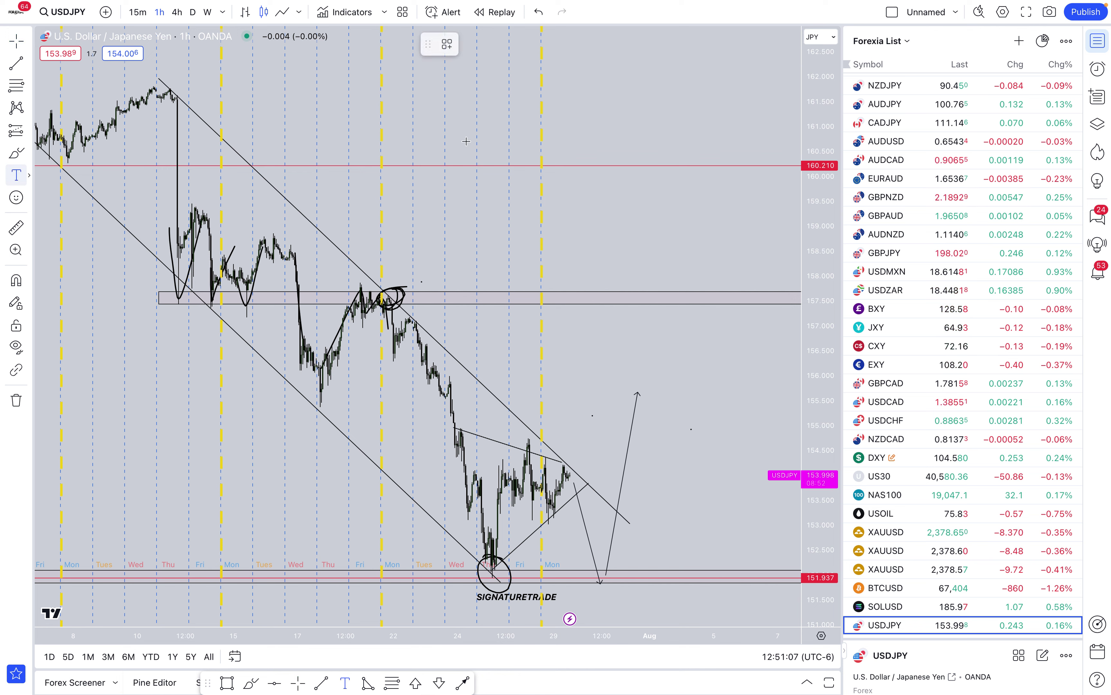
pyautogui.click(565, 197)
pyautogui.write('Forexiaa')
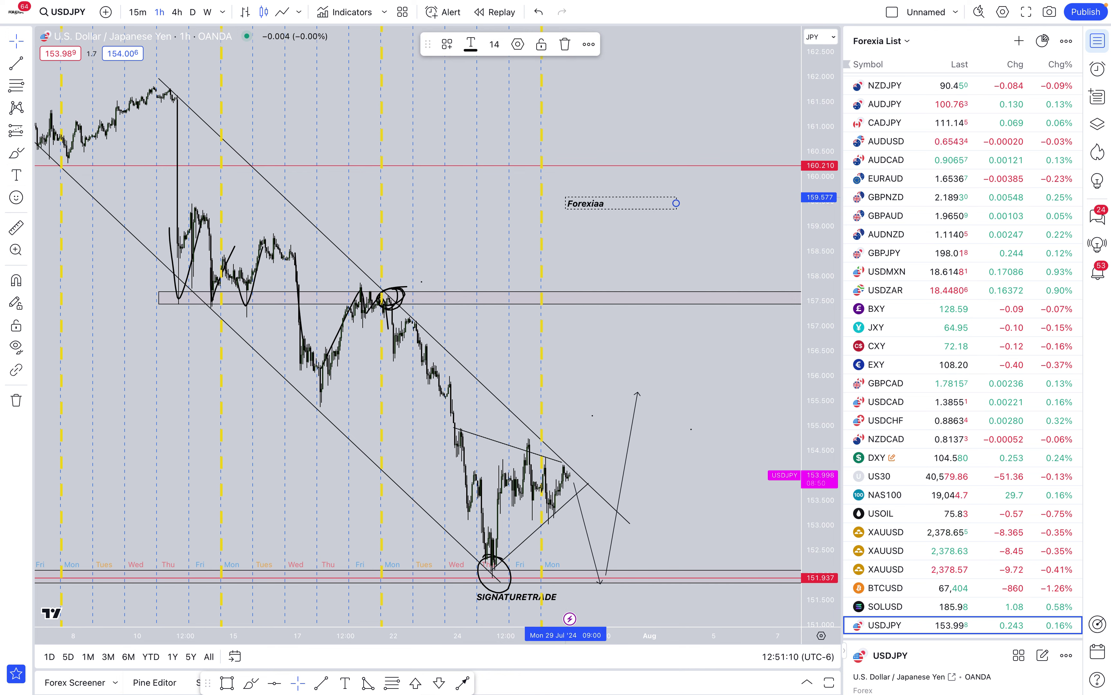
pyautogui.hotkey('ctrl', 'a')
pyautogui.write('t')
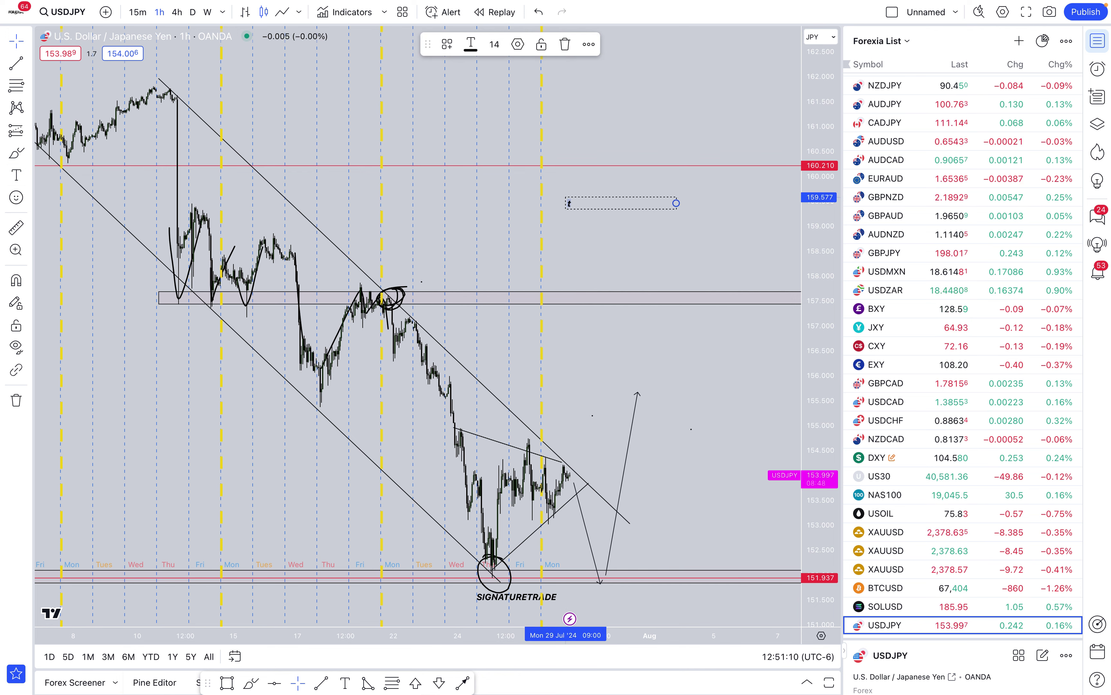
pyautogui.write('.n')
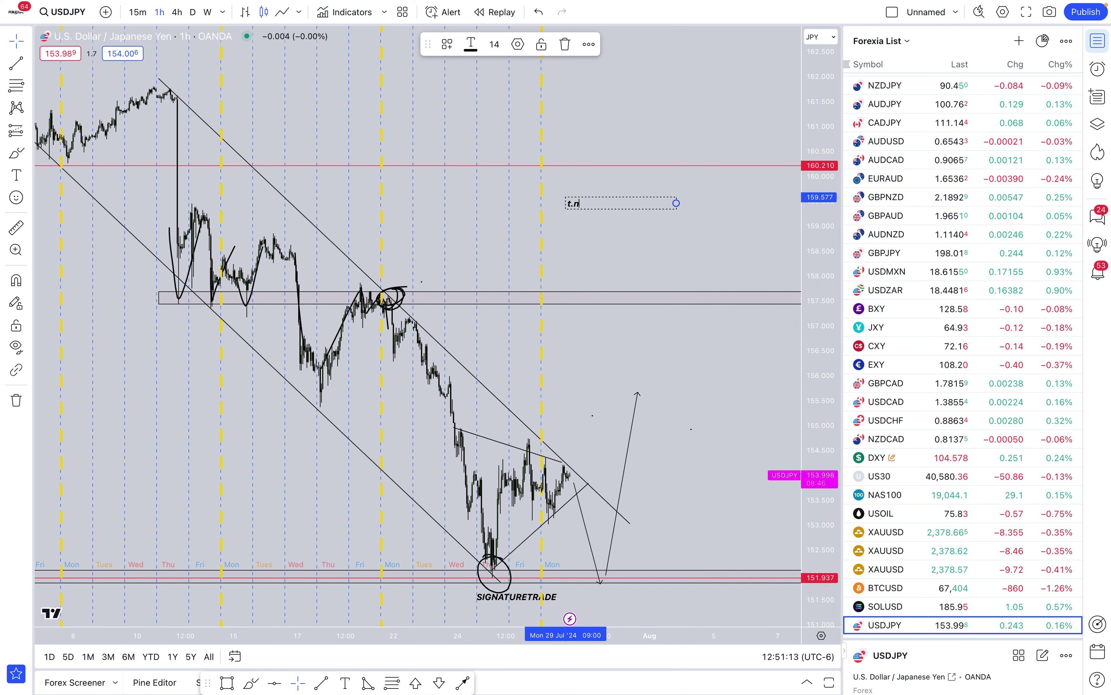
pyautogui.press('BackSpace')
pyautogui.write('me.')
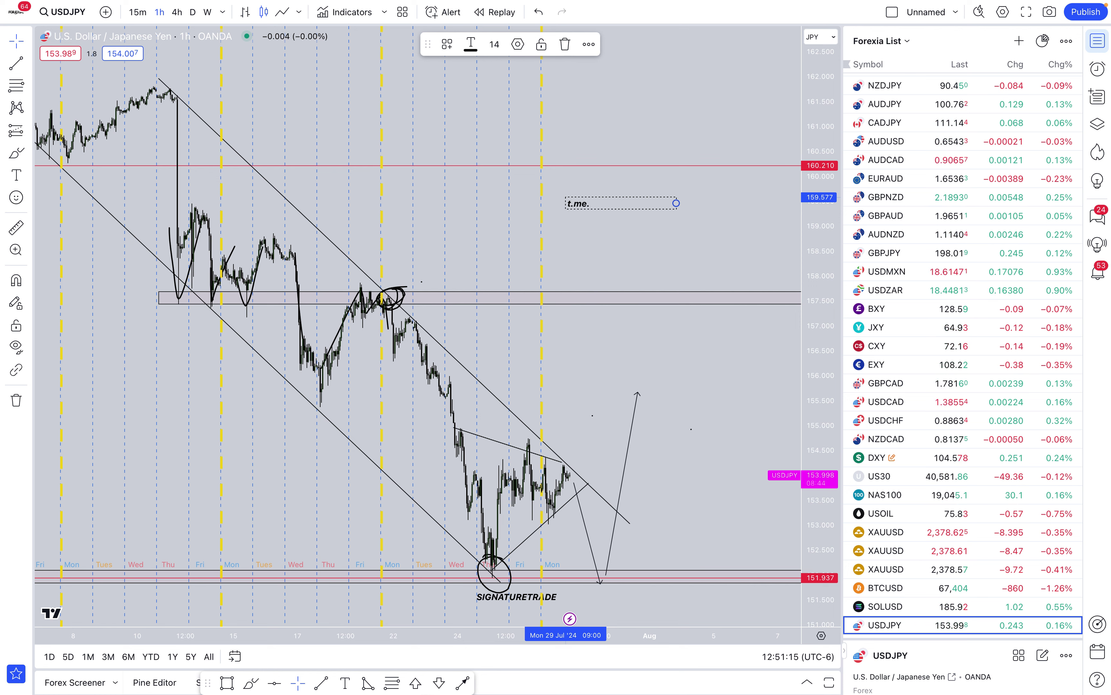
pyautogui.press('BackSpace')
pyautogui.write('/forexia')
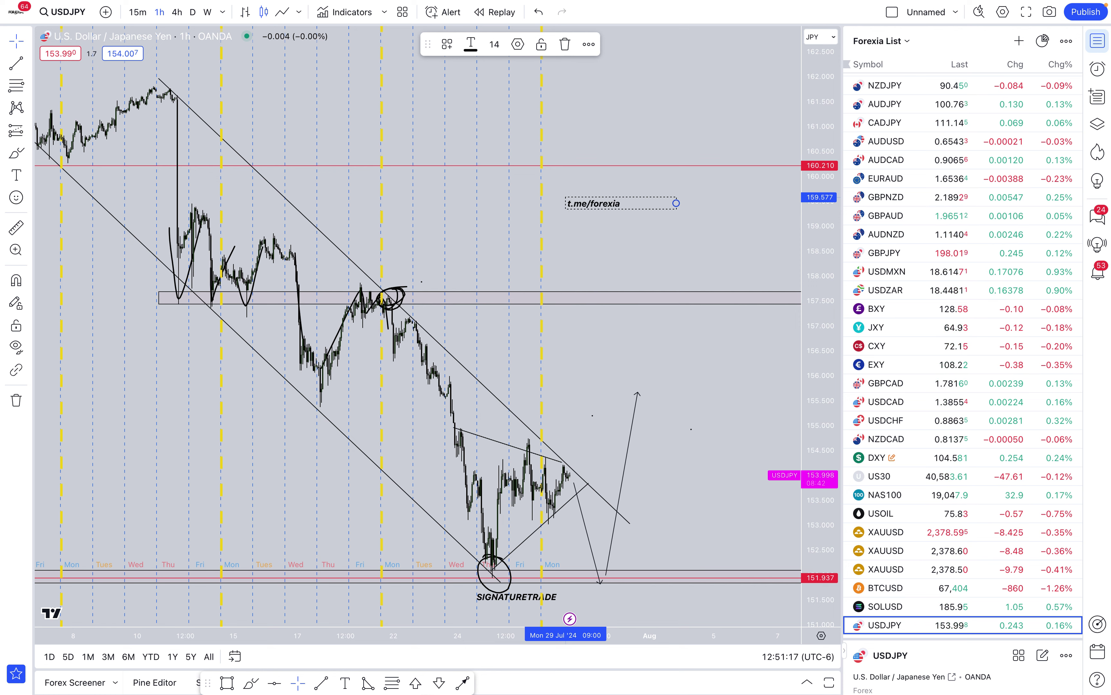
pyautogui.write('2')
# Step: Move the t.me/forexia2 note up near 161.1, place a duplicate above it at 161.706, and change the duplicate's text to "forexia.net"
pyautogui.click(595, 204)
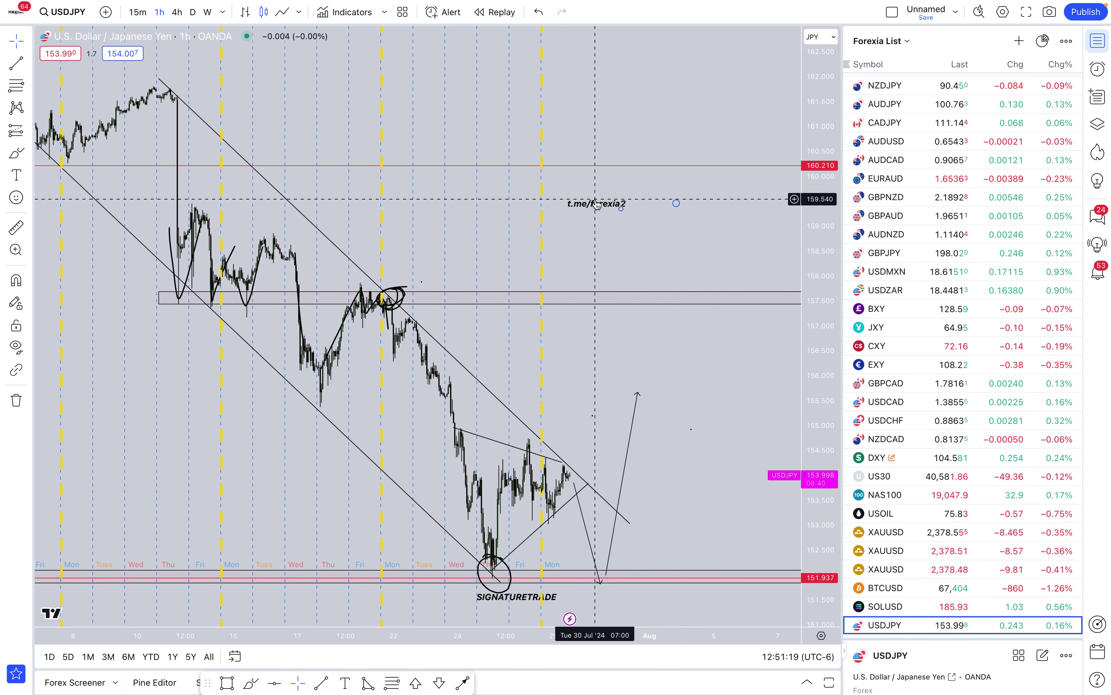
pyautogui.moveTo(595, 203); pyautogui.dragTo(604, 97)
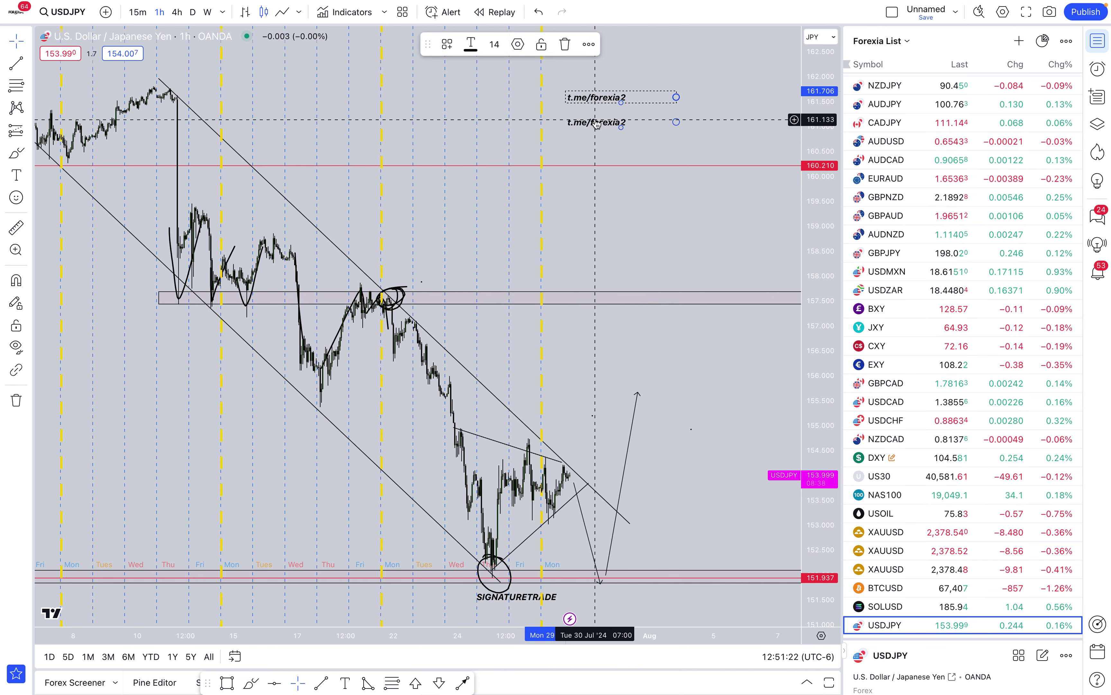
pyautogui.doubleClick(604, 97)
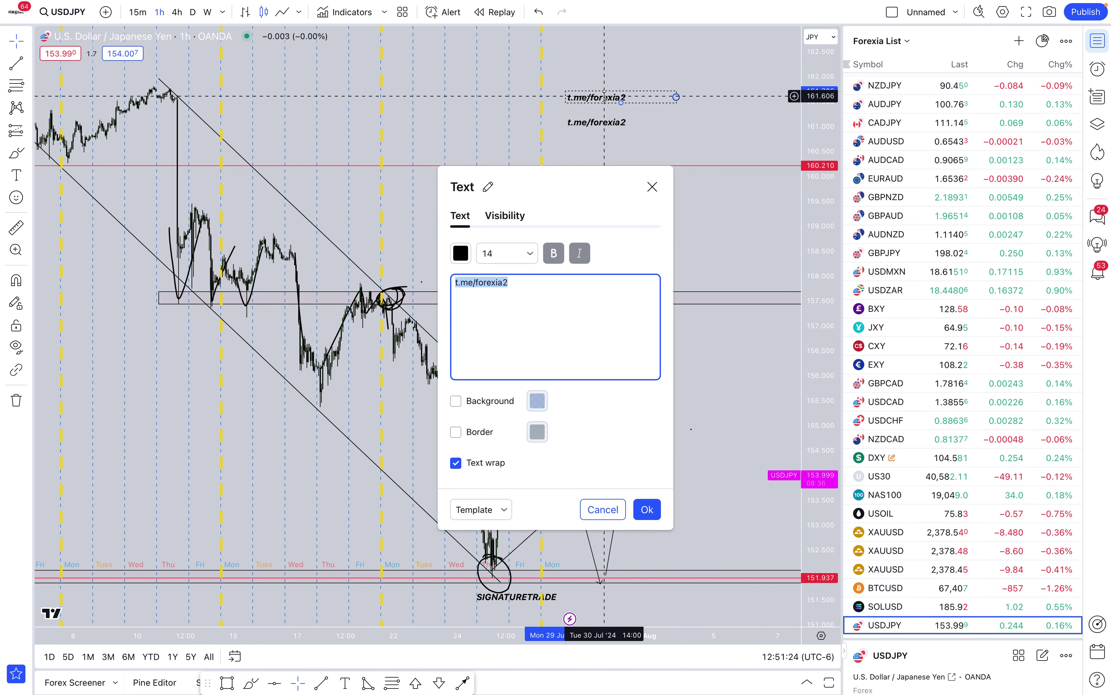
pyautogui.write('forexia.n')
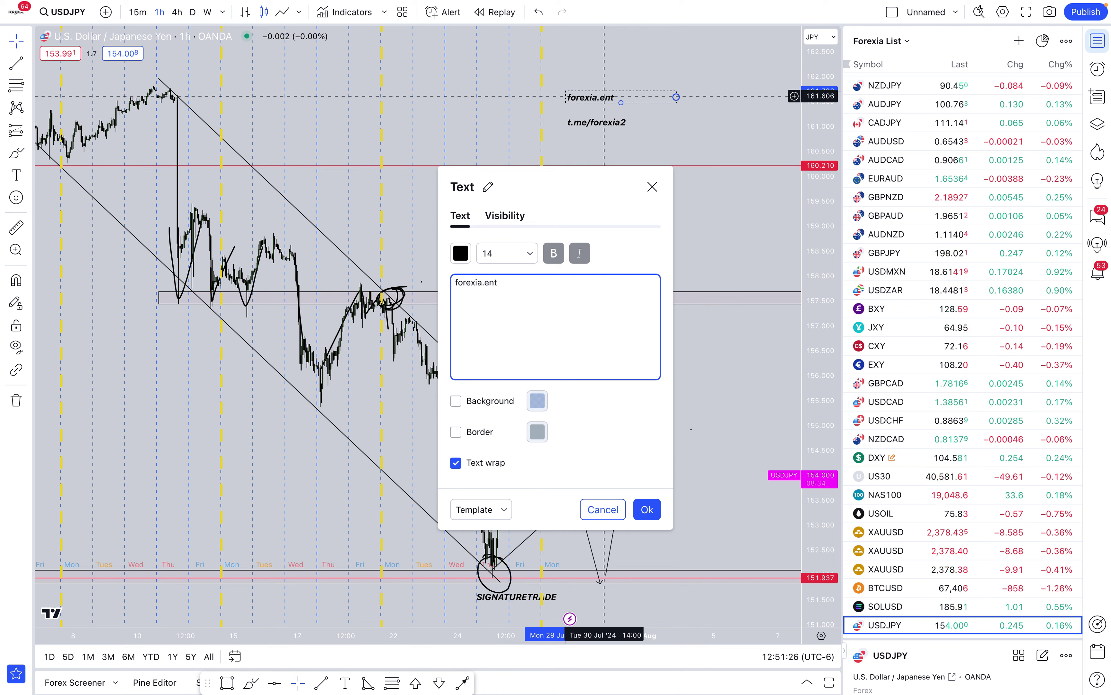
pyautogui.write('et')
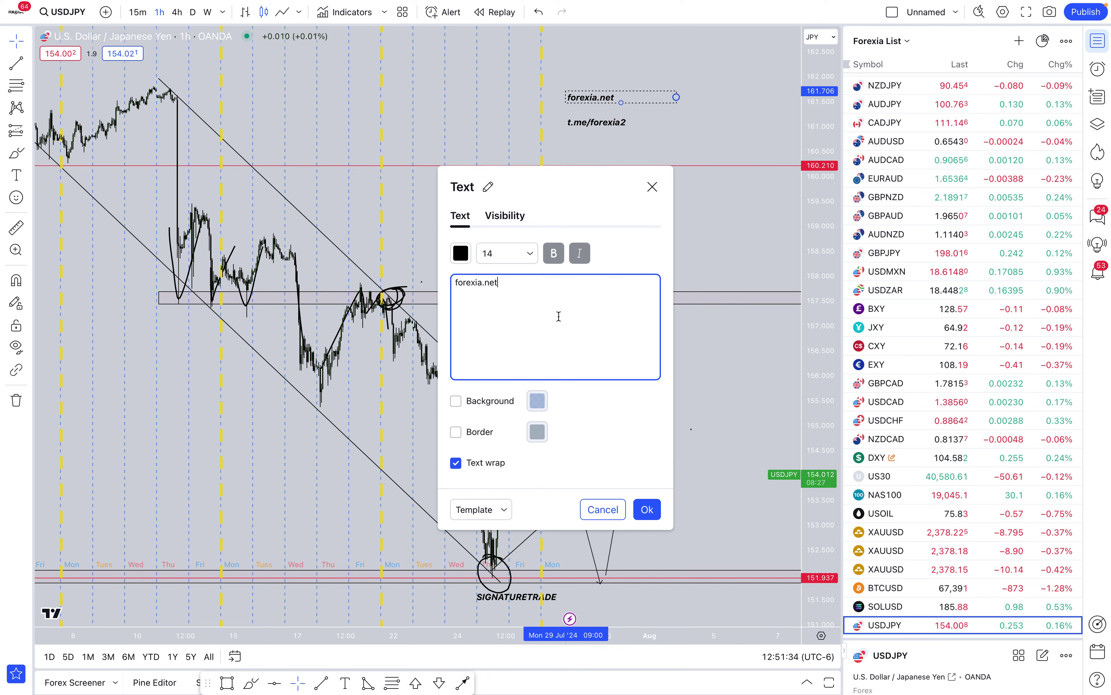
# Step: Turn bold off and back on for the forexia.net note, and apply its text settings
pyautogui.tripleClick(505, 284)
pyautogui.click(556, 257)
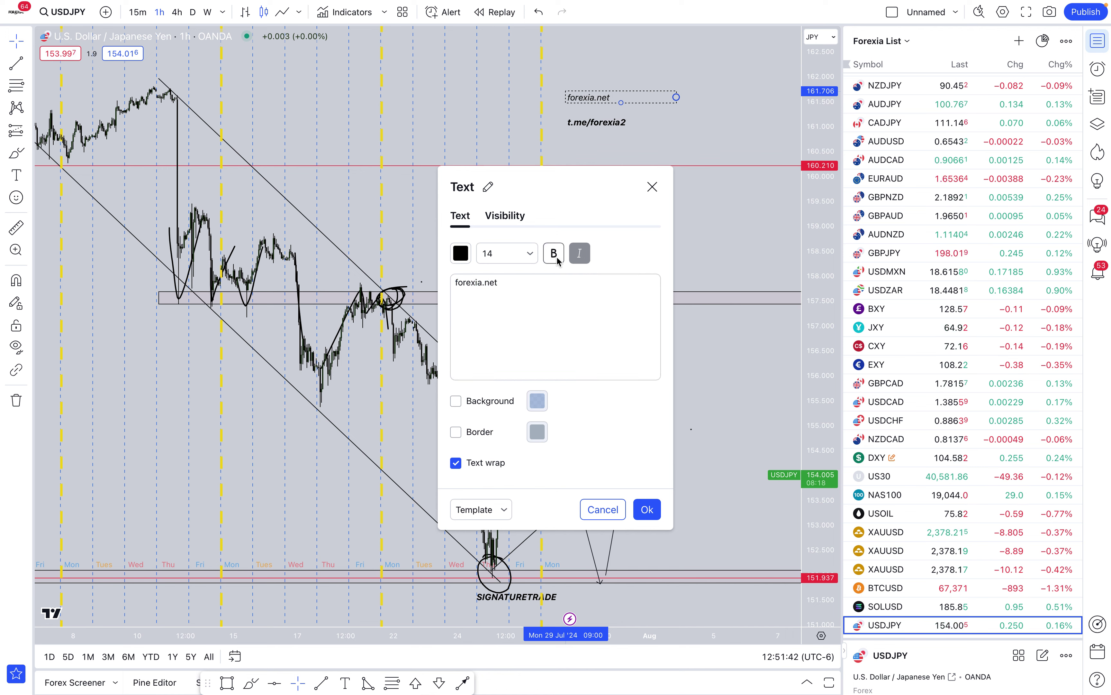
pyautogui.click(554, 254)
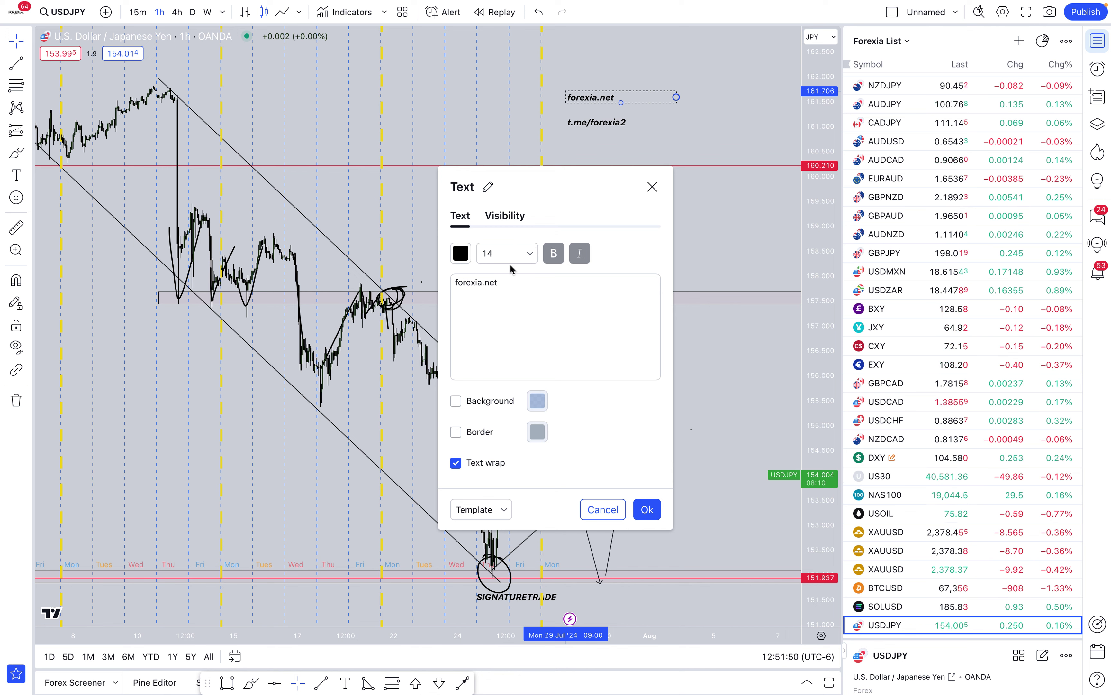
pyautogui.click(523, 288)
pyautogui.click(588, 312)
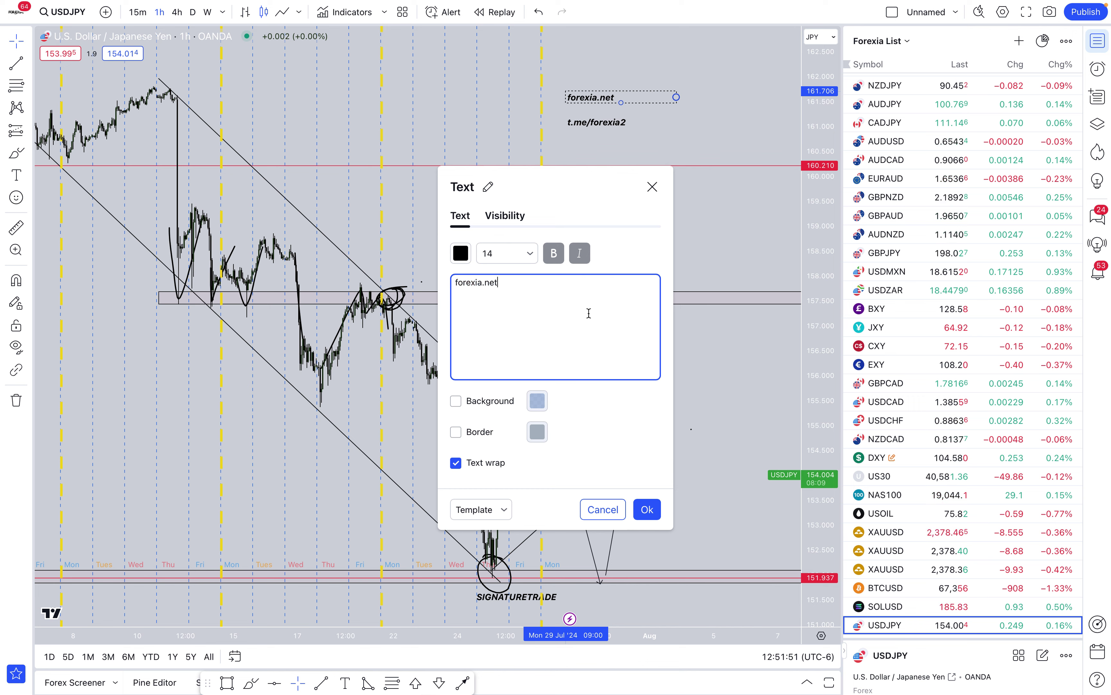
pyautogui.click(648, 510)
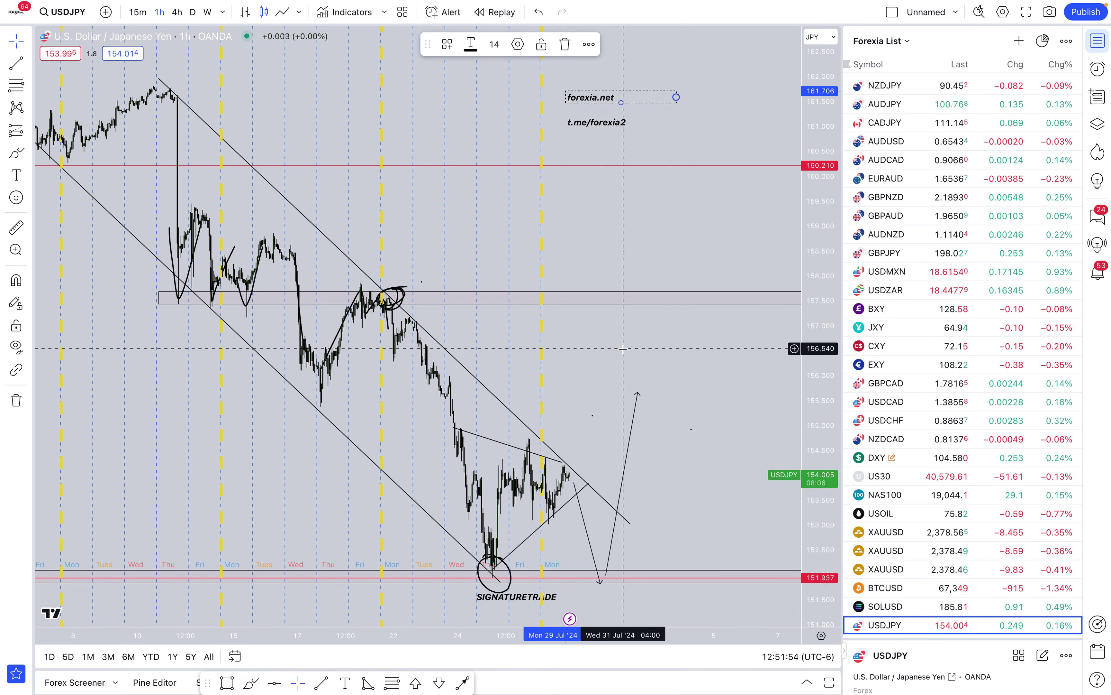